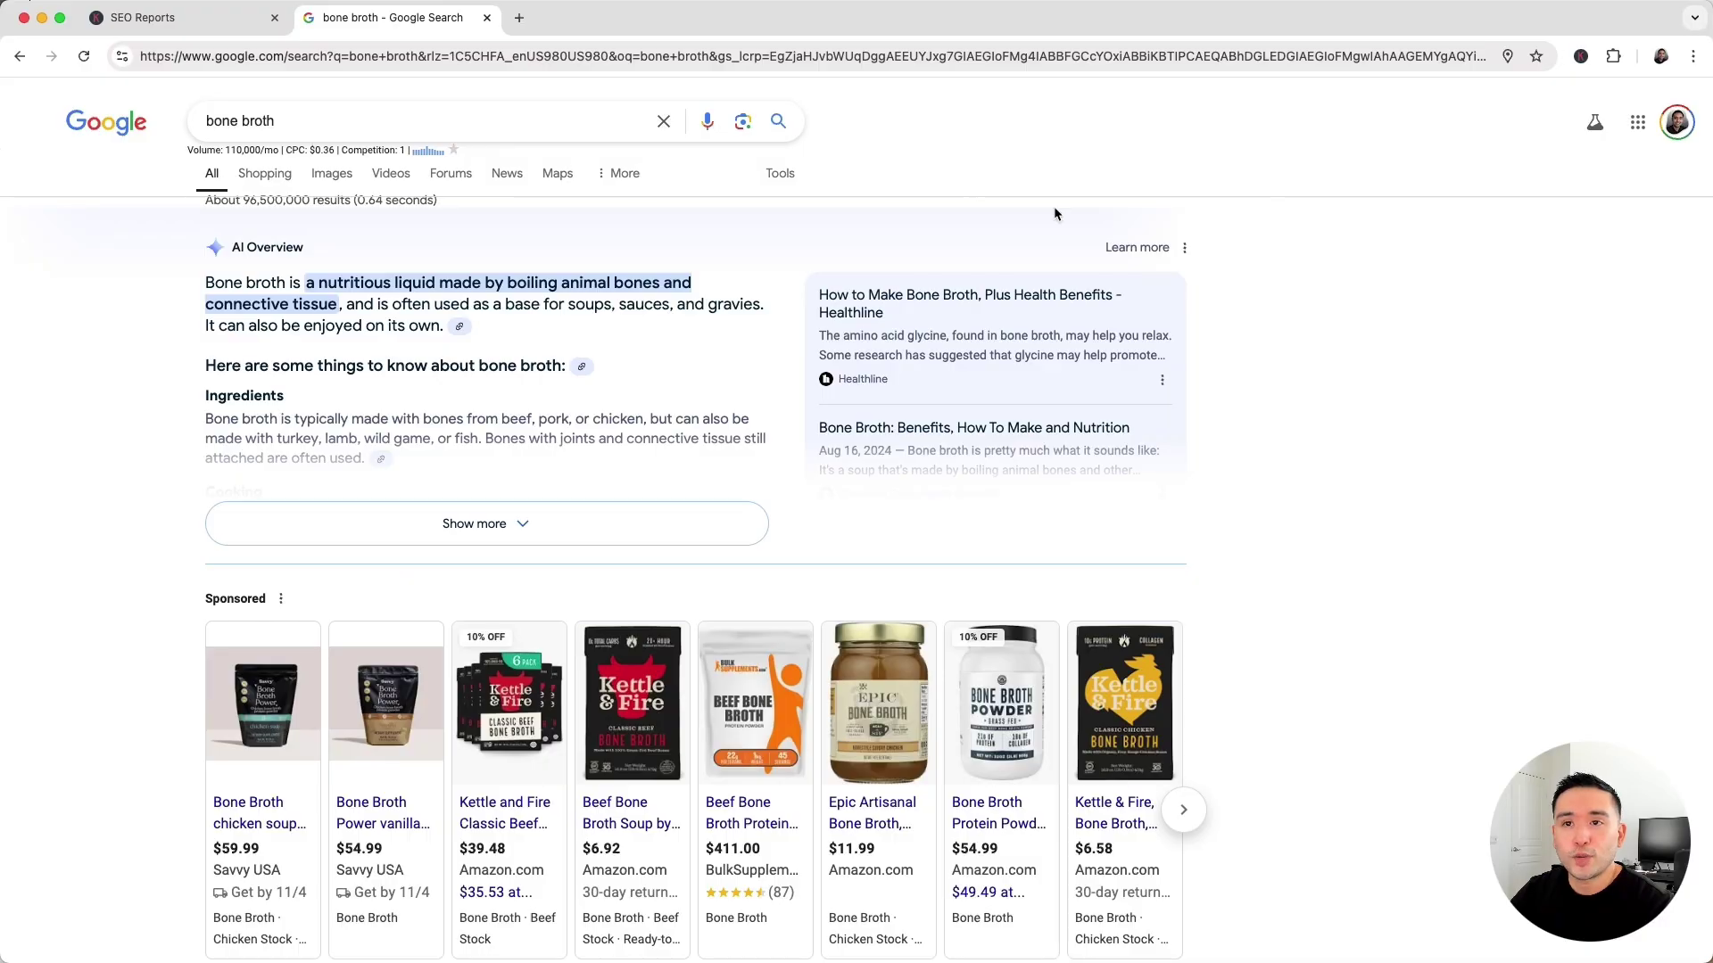
scroll(1055, 212, down, 5)
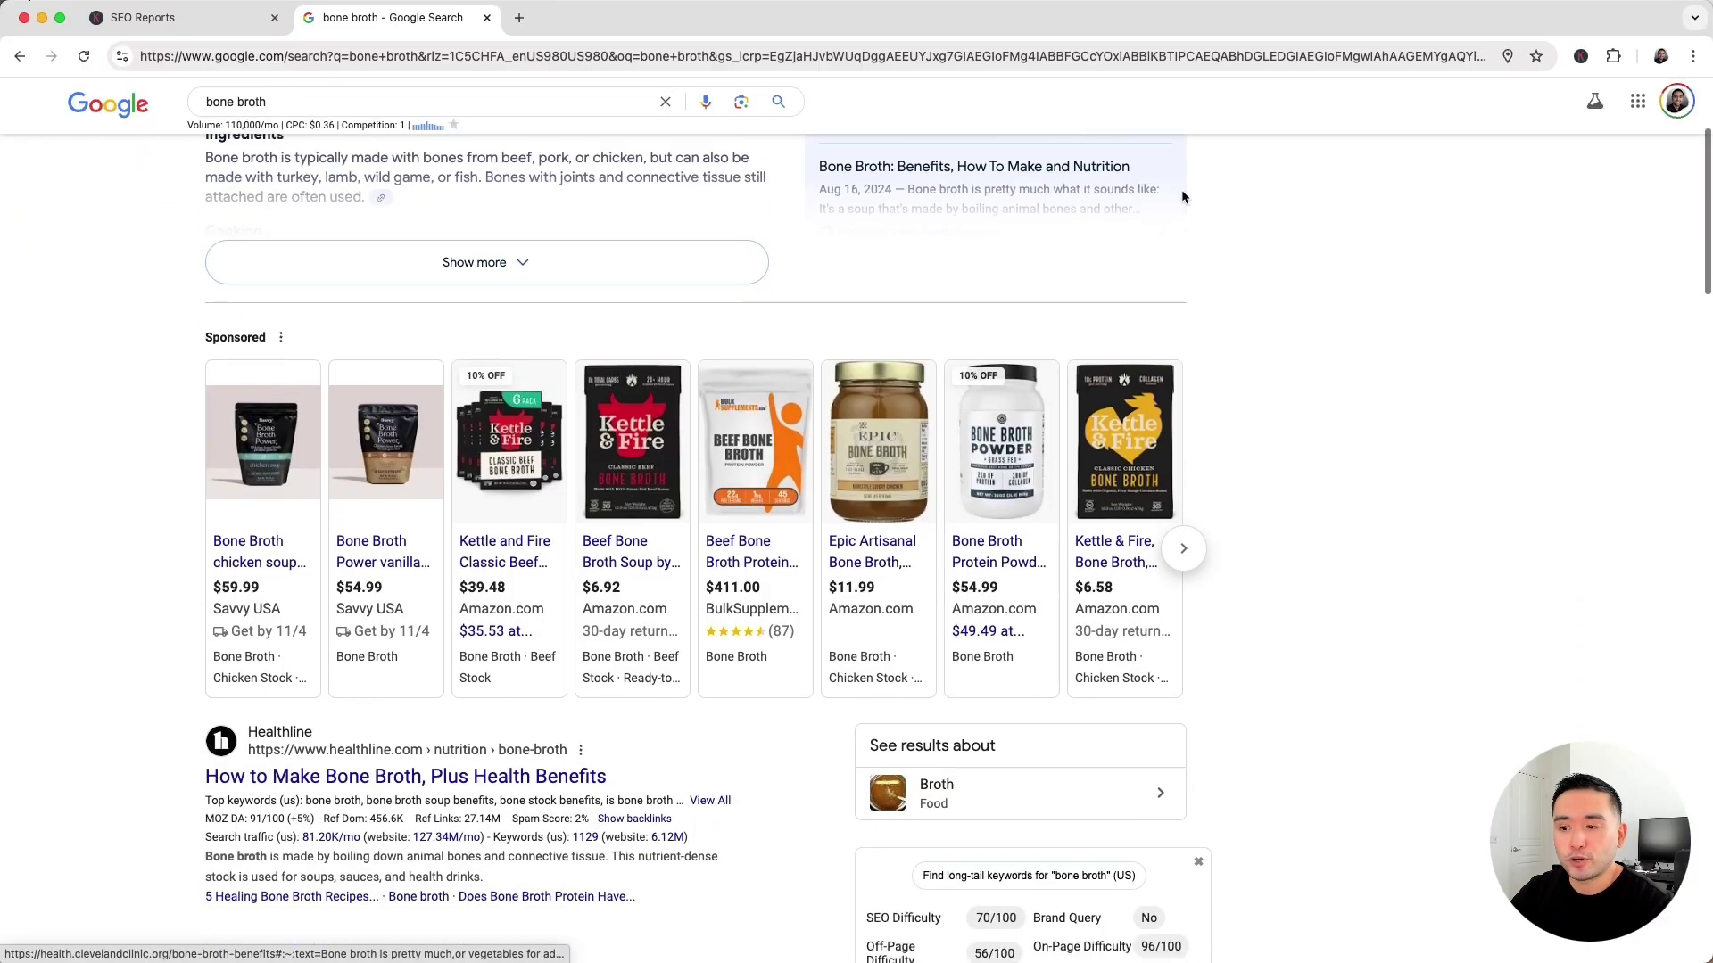
scroll(1214, 190, down, 4)
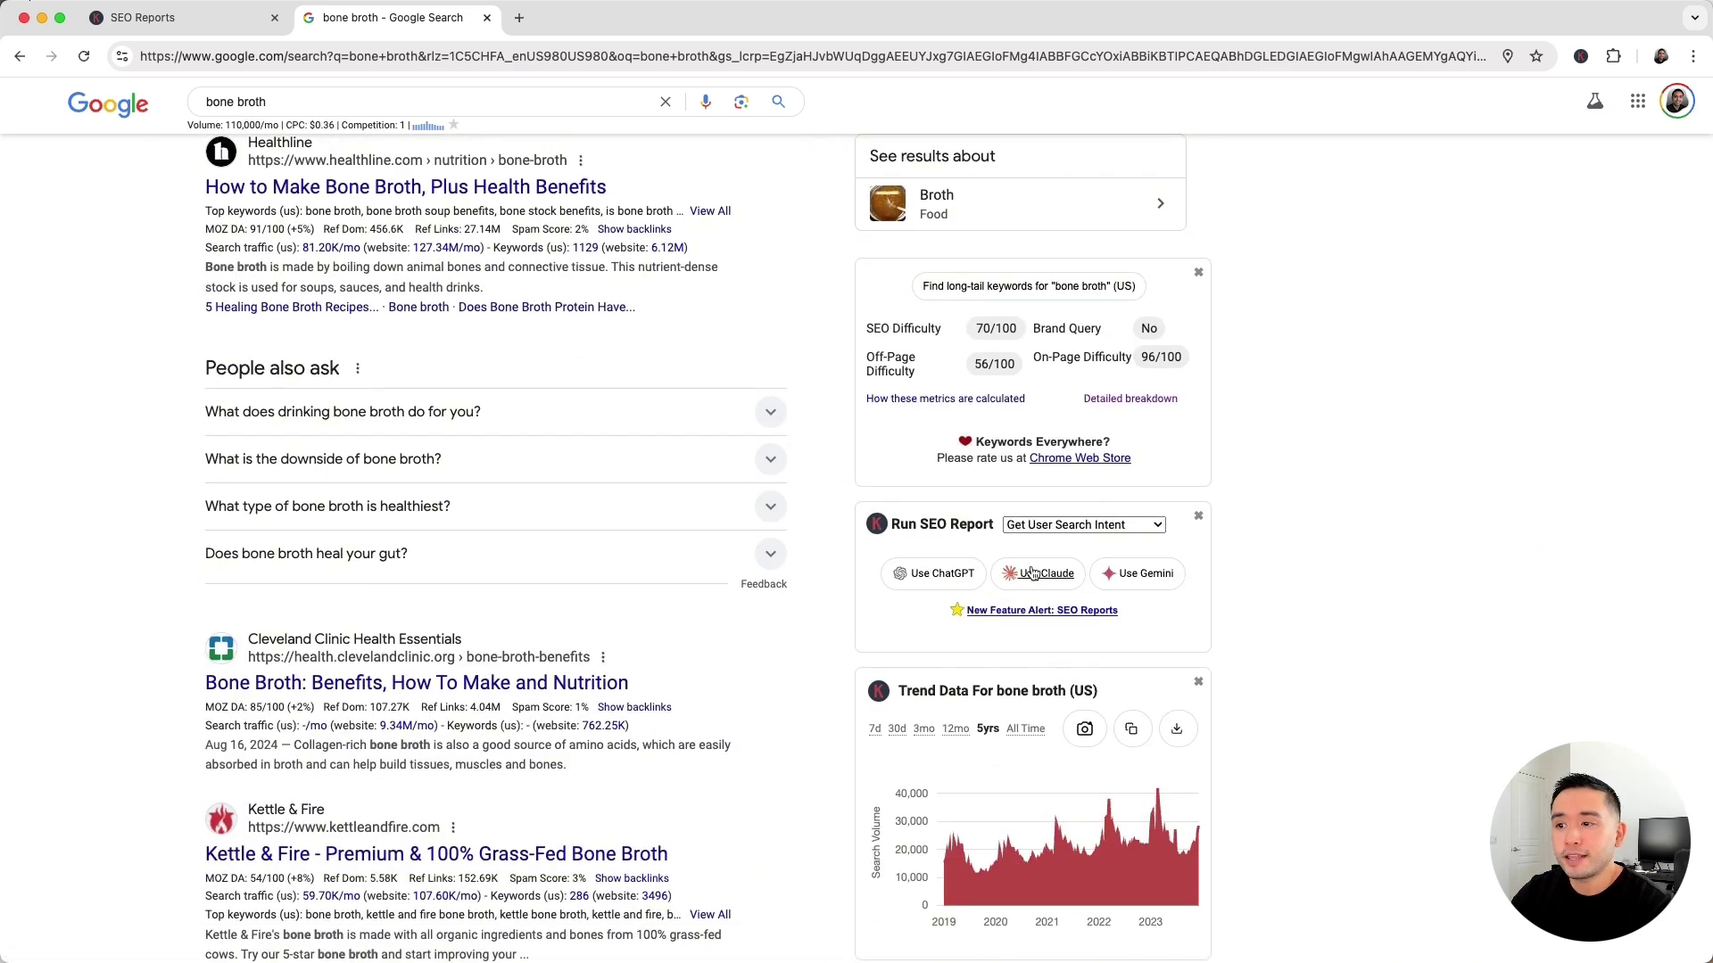
scroll(1011, 559, up, 5)
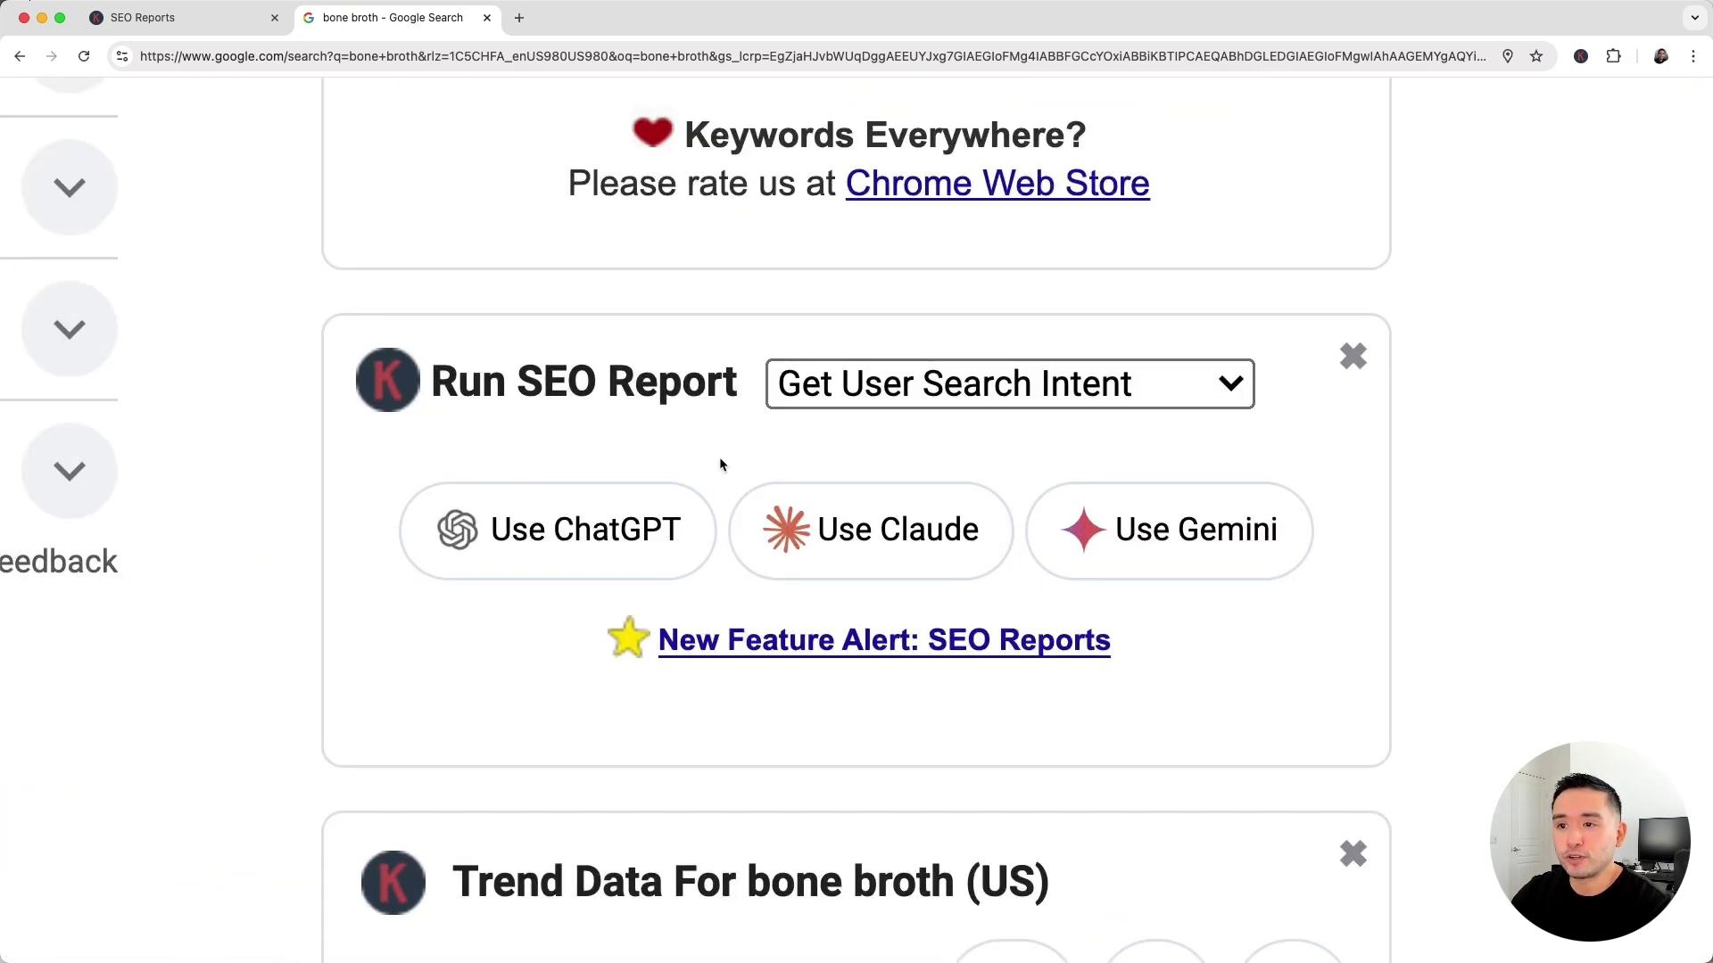
scroll(719, 457, down, 5)
click(1131, 433)
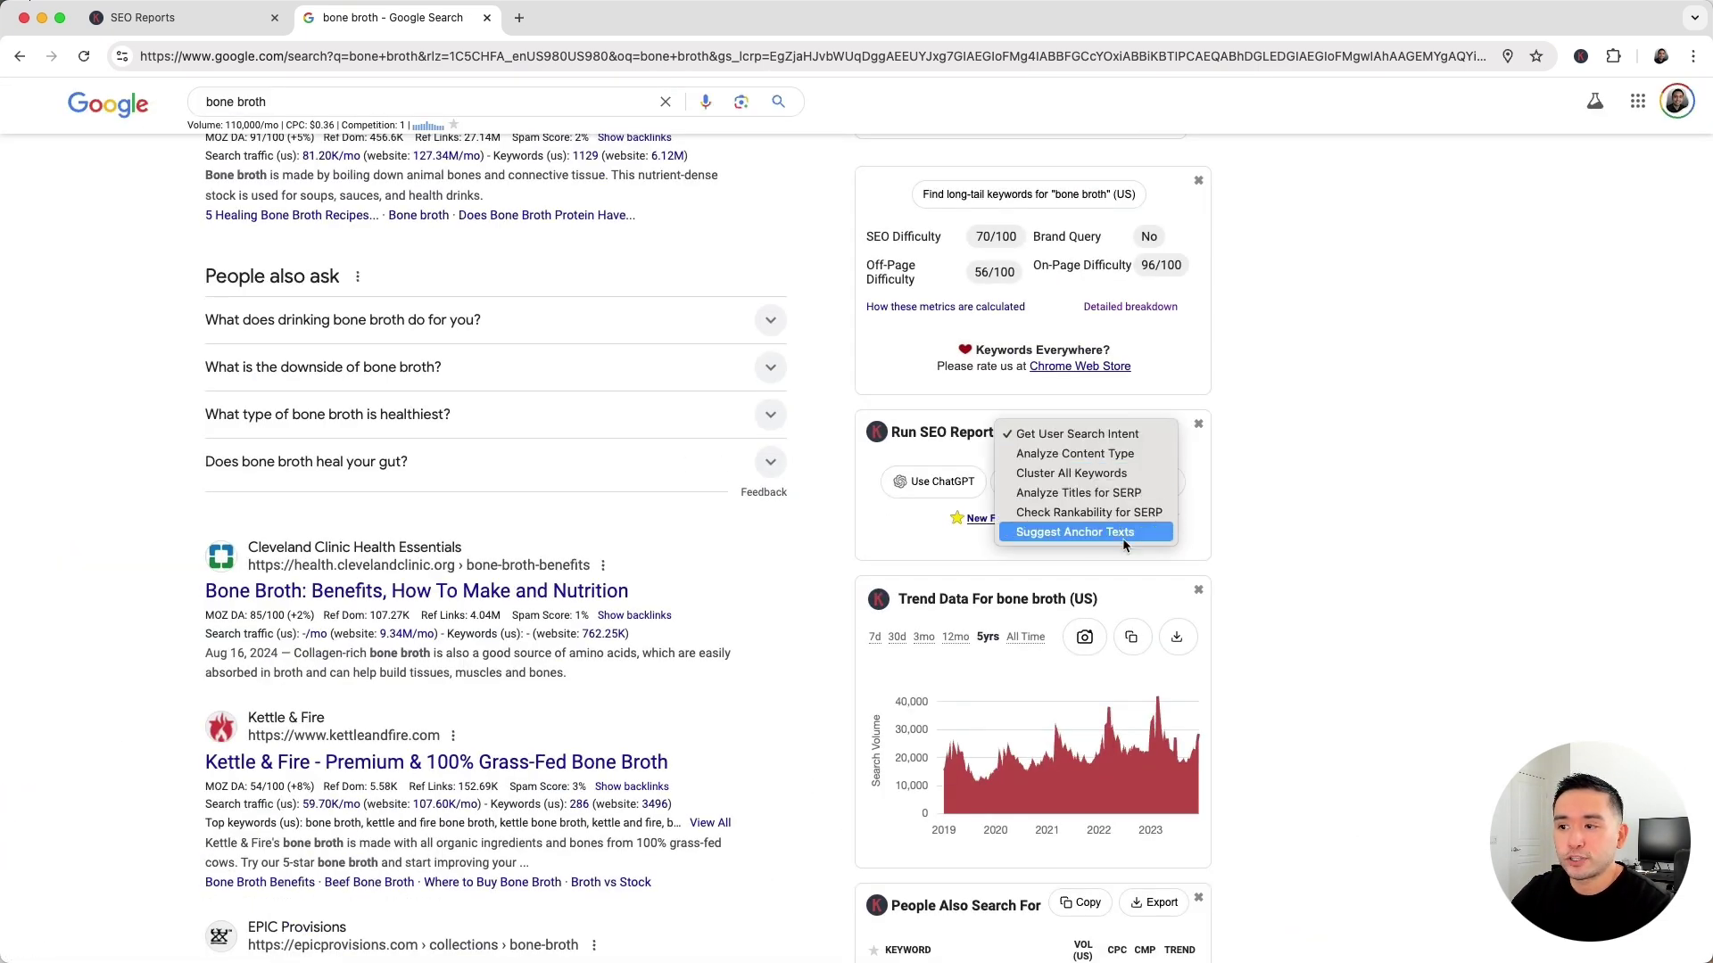
click(1255, 413)
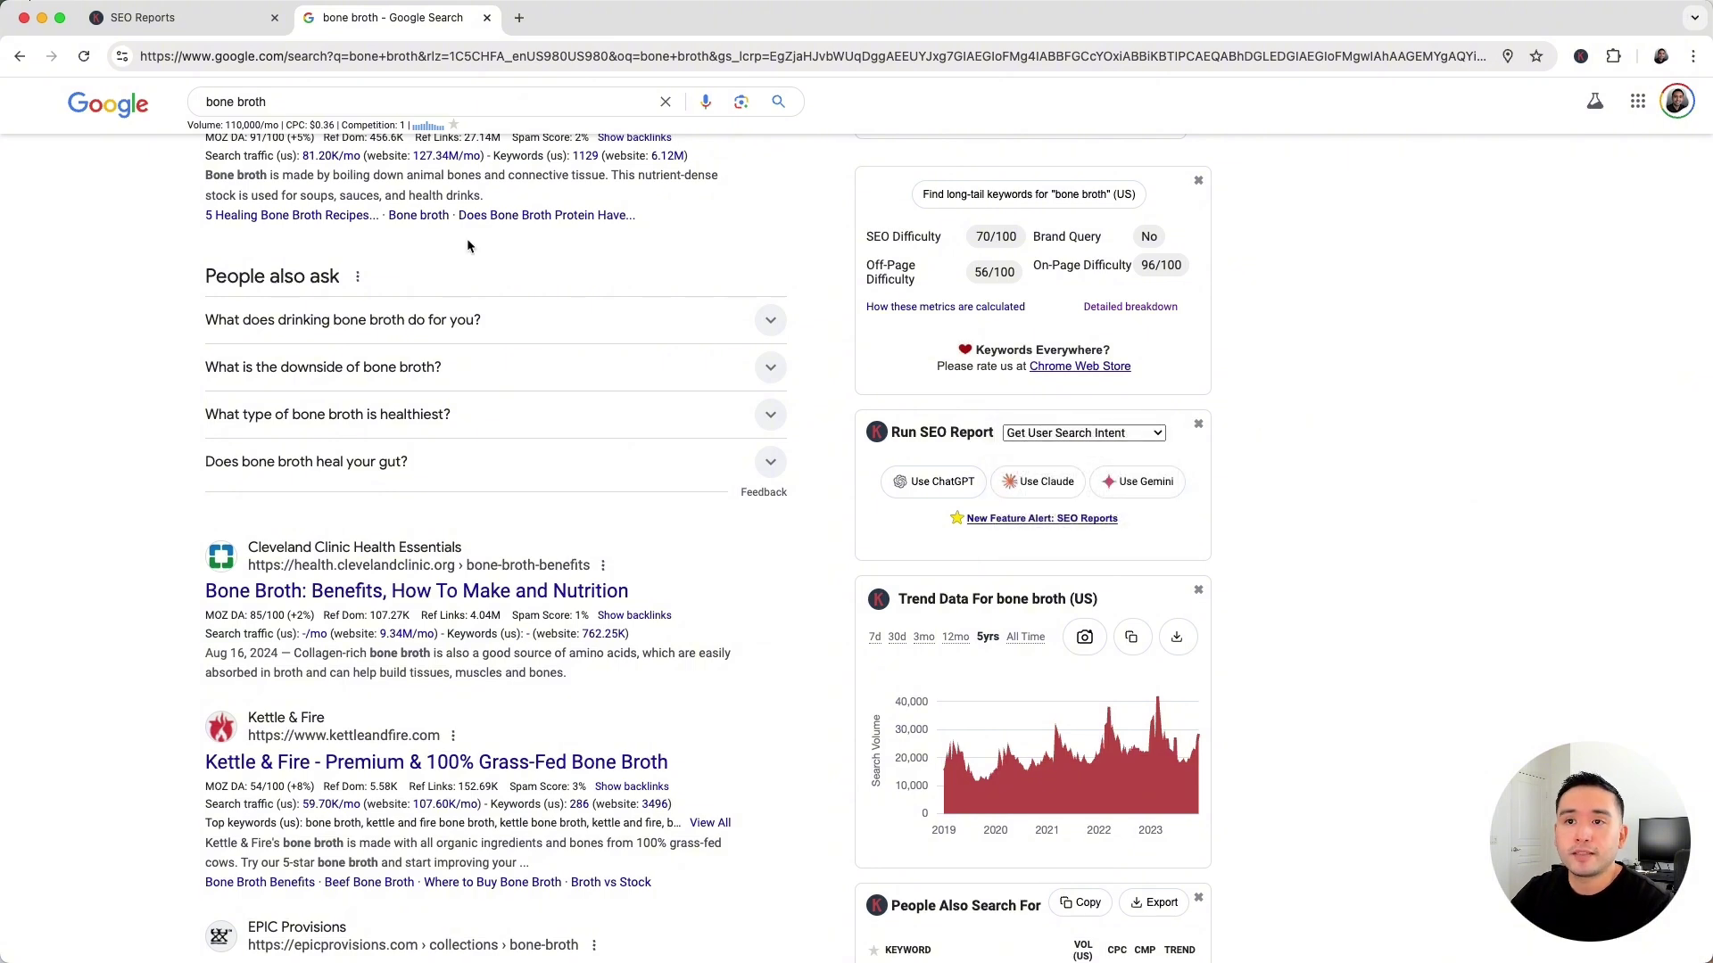
scroll(436, 224, up, 3)
scroll(436, 224, down, 3)
scroll(436, 223, down, 3)
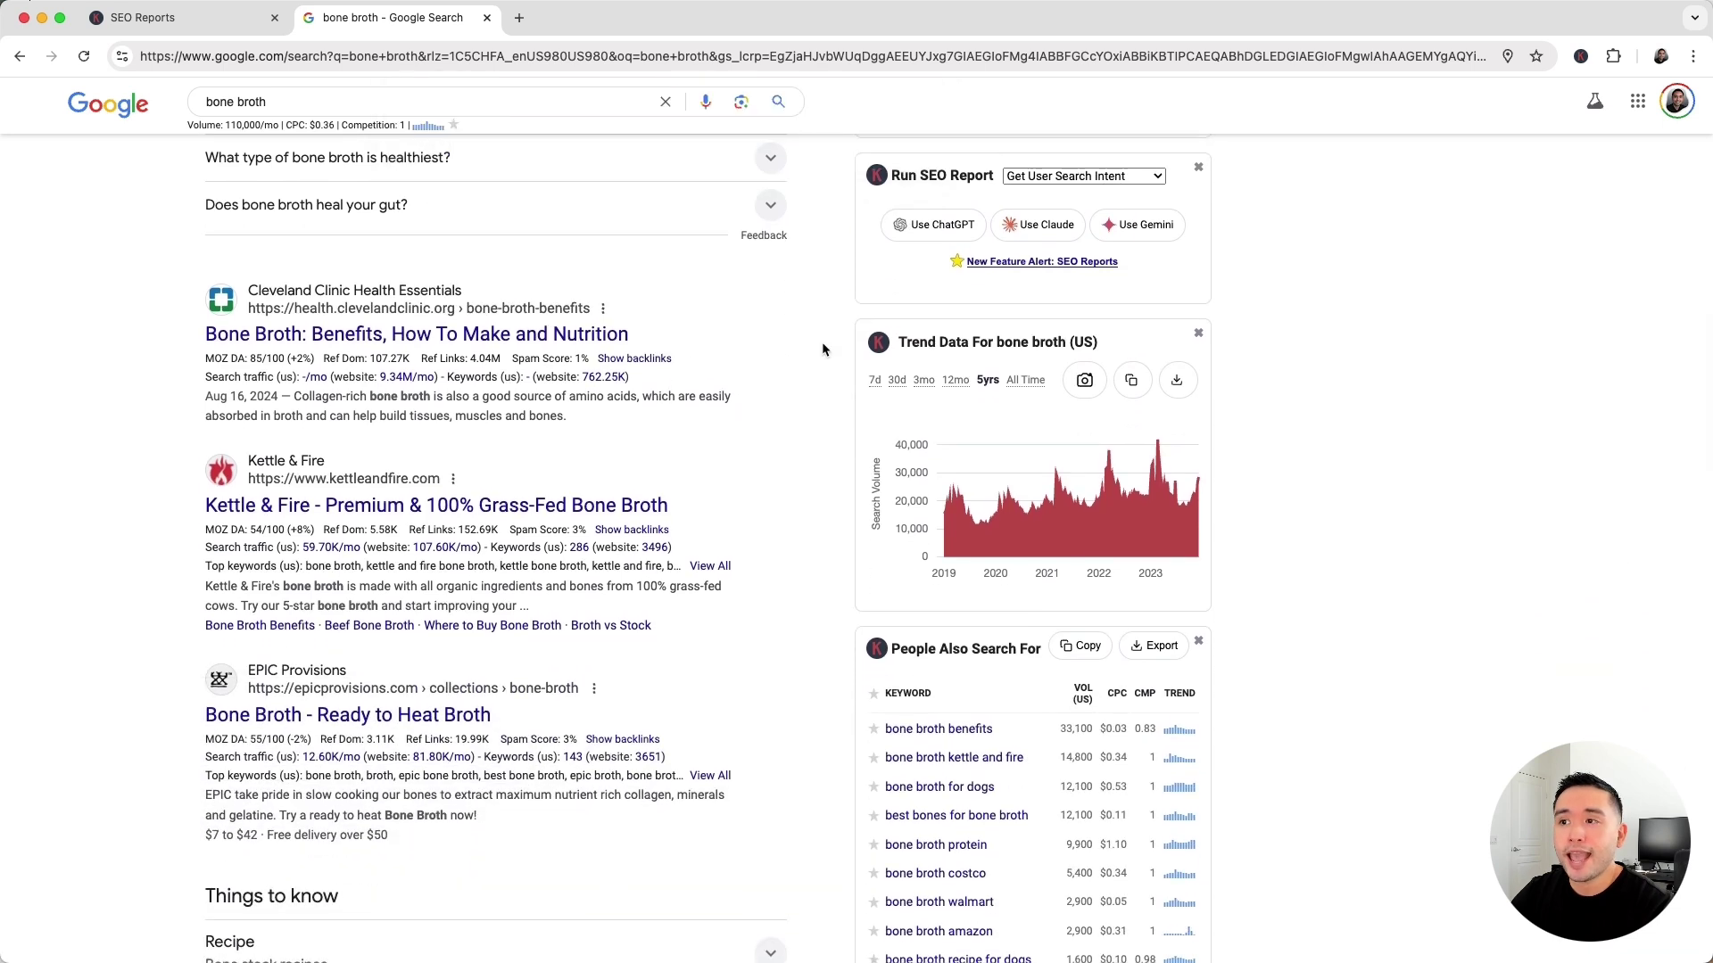
scroll(880, 330, up, 1)
click(1077, 262)
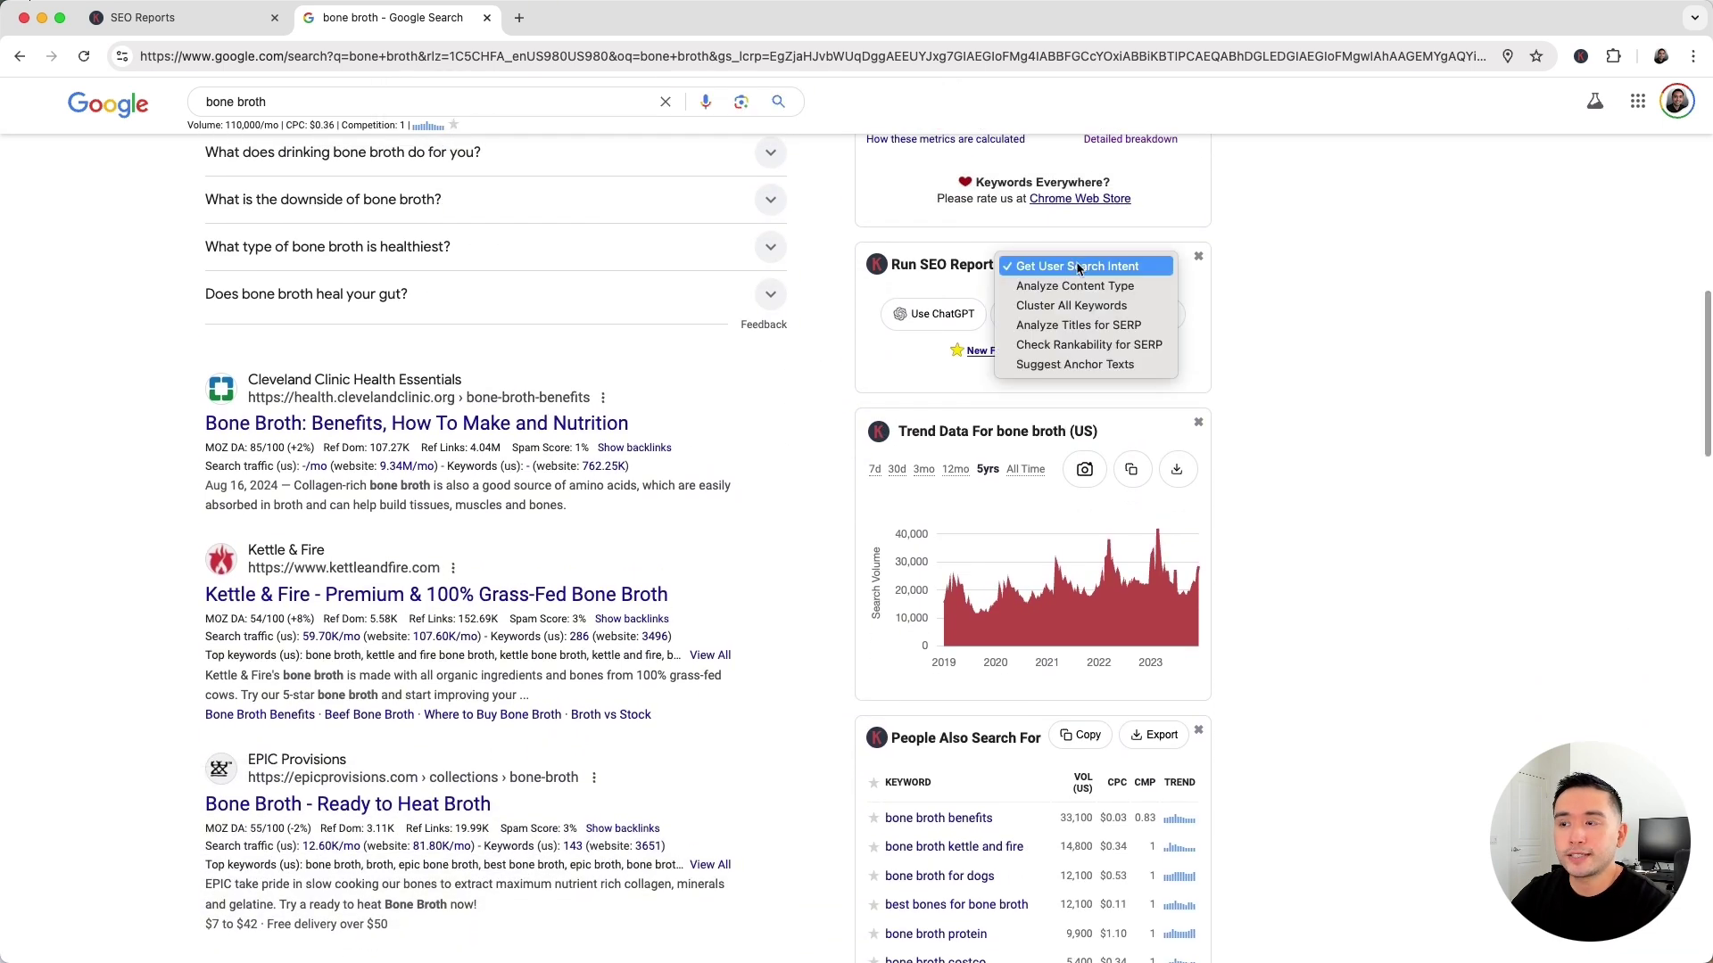
click(1201, 275)
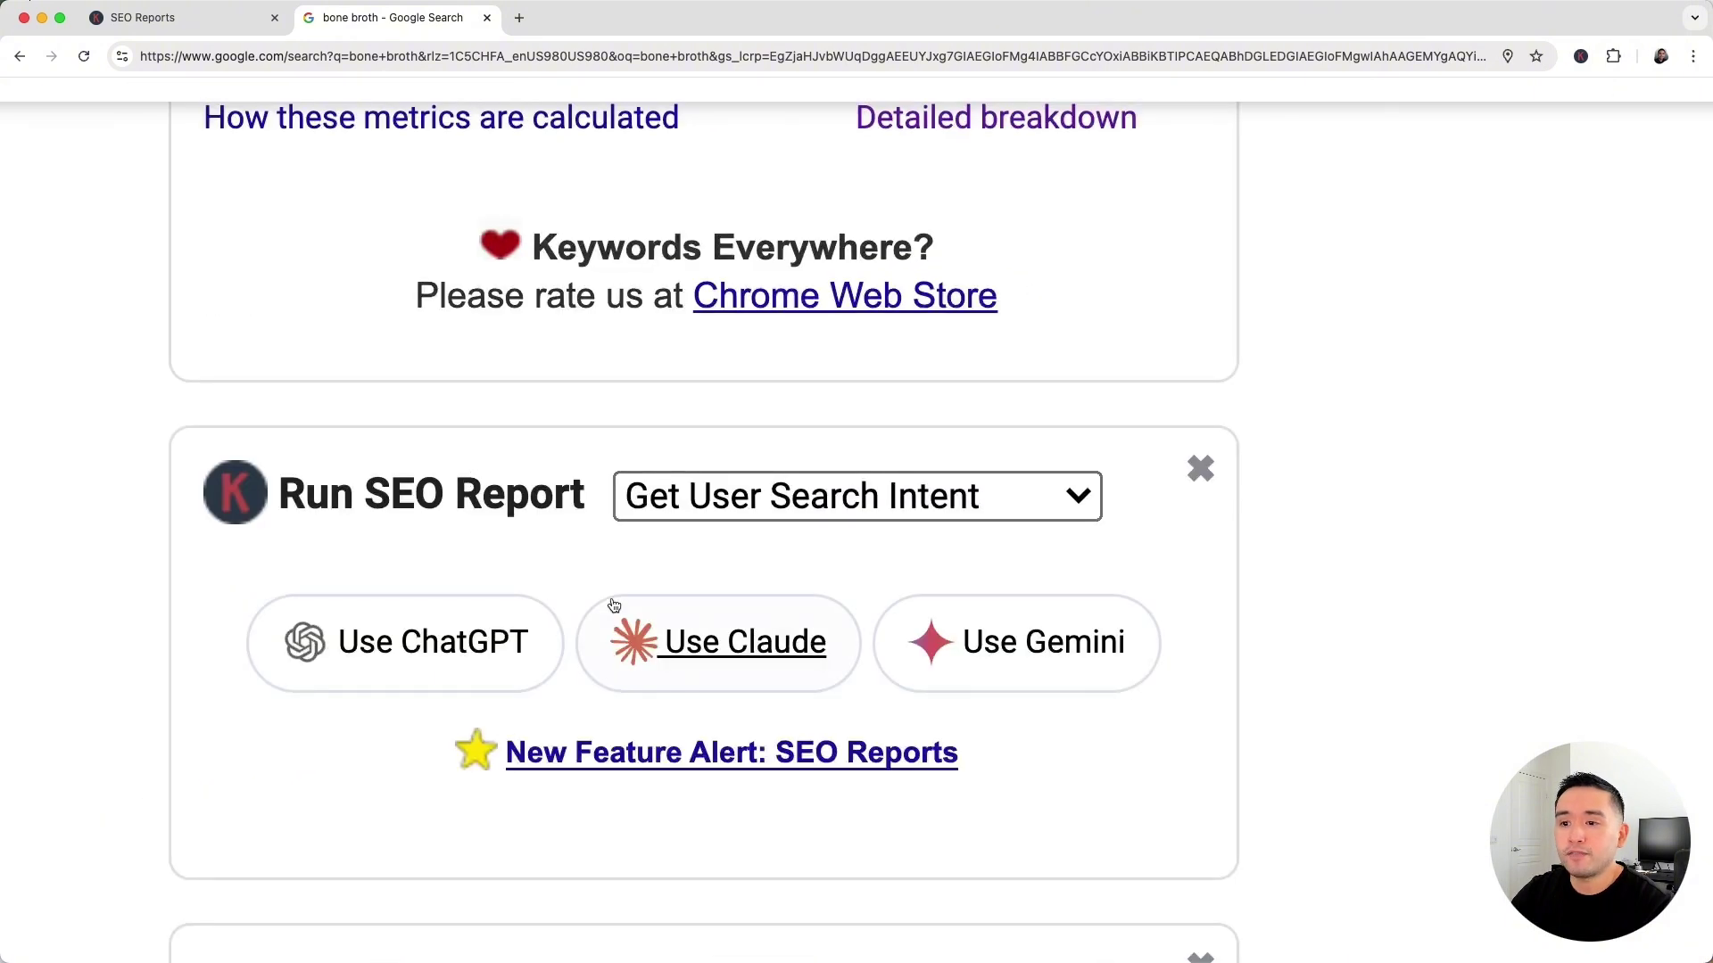
scroll(596, 632, down, 5)
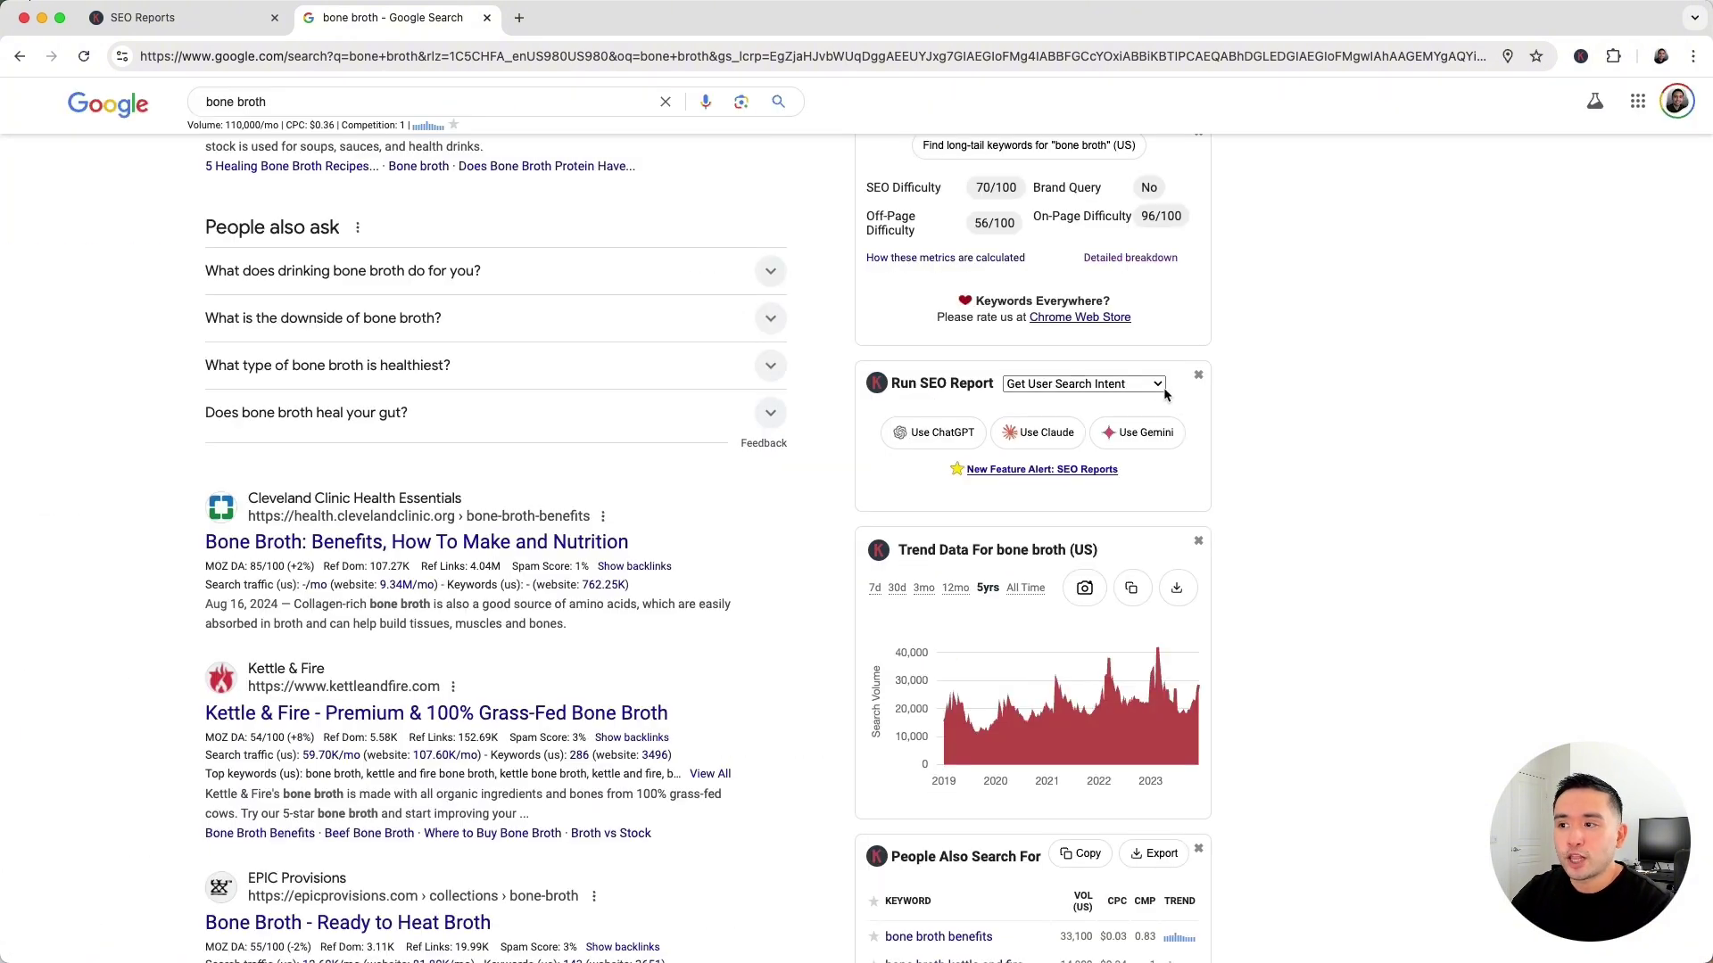
click(1149, 387)
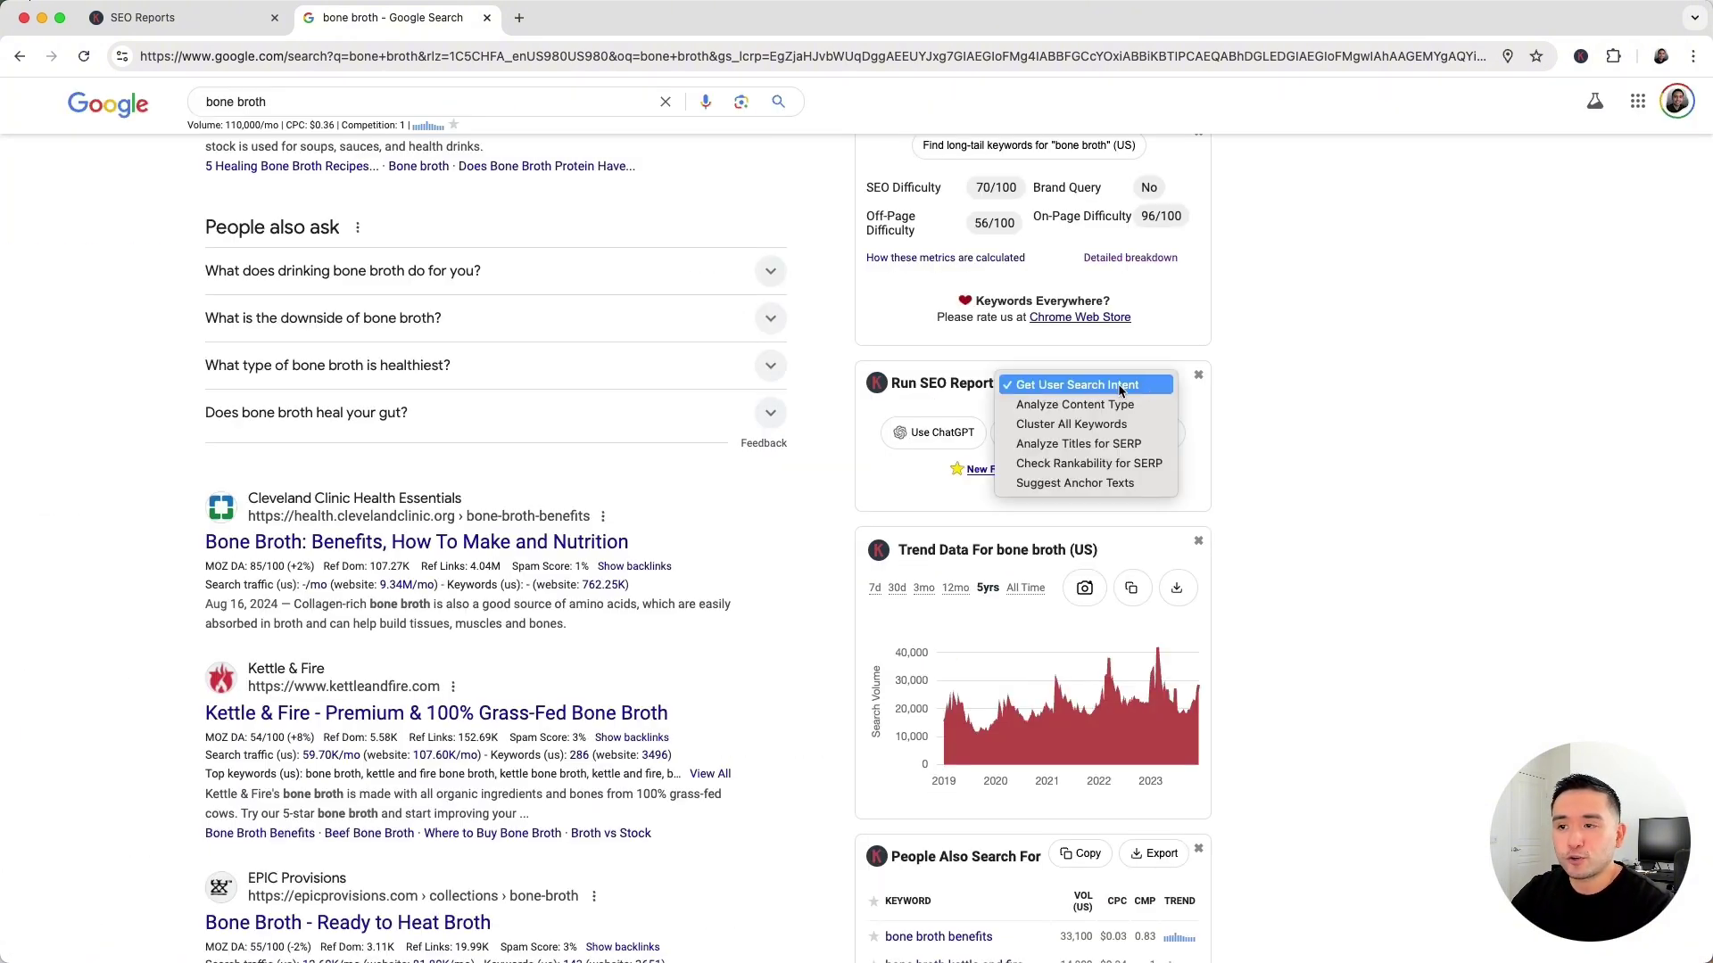
click(912, 355)
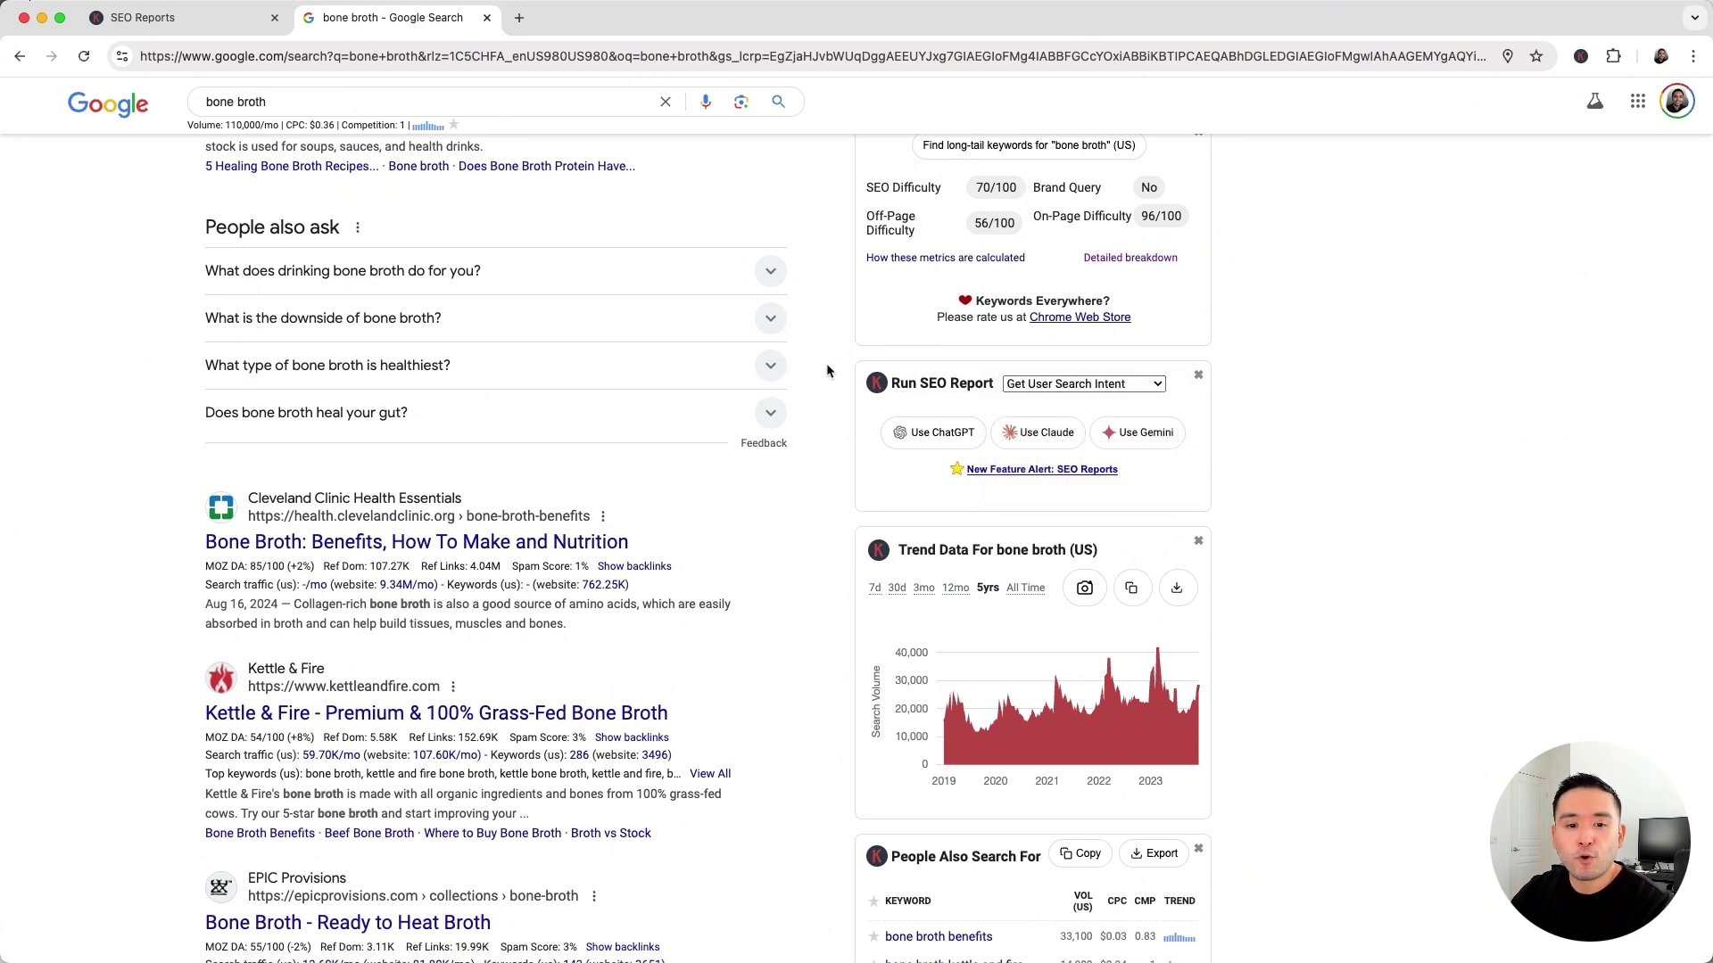
scroll(827, 366, down, 1)
scroll(827, 375, up, 3)
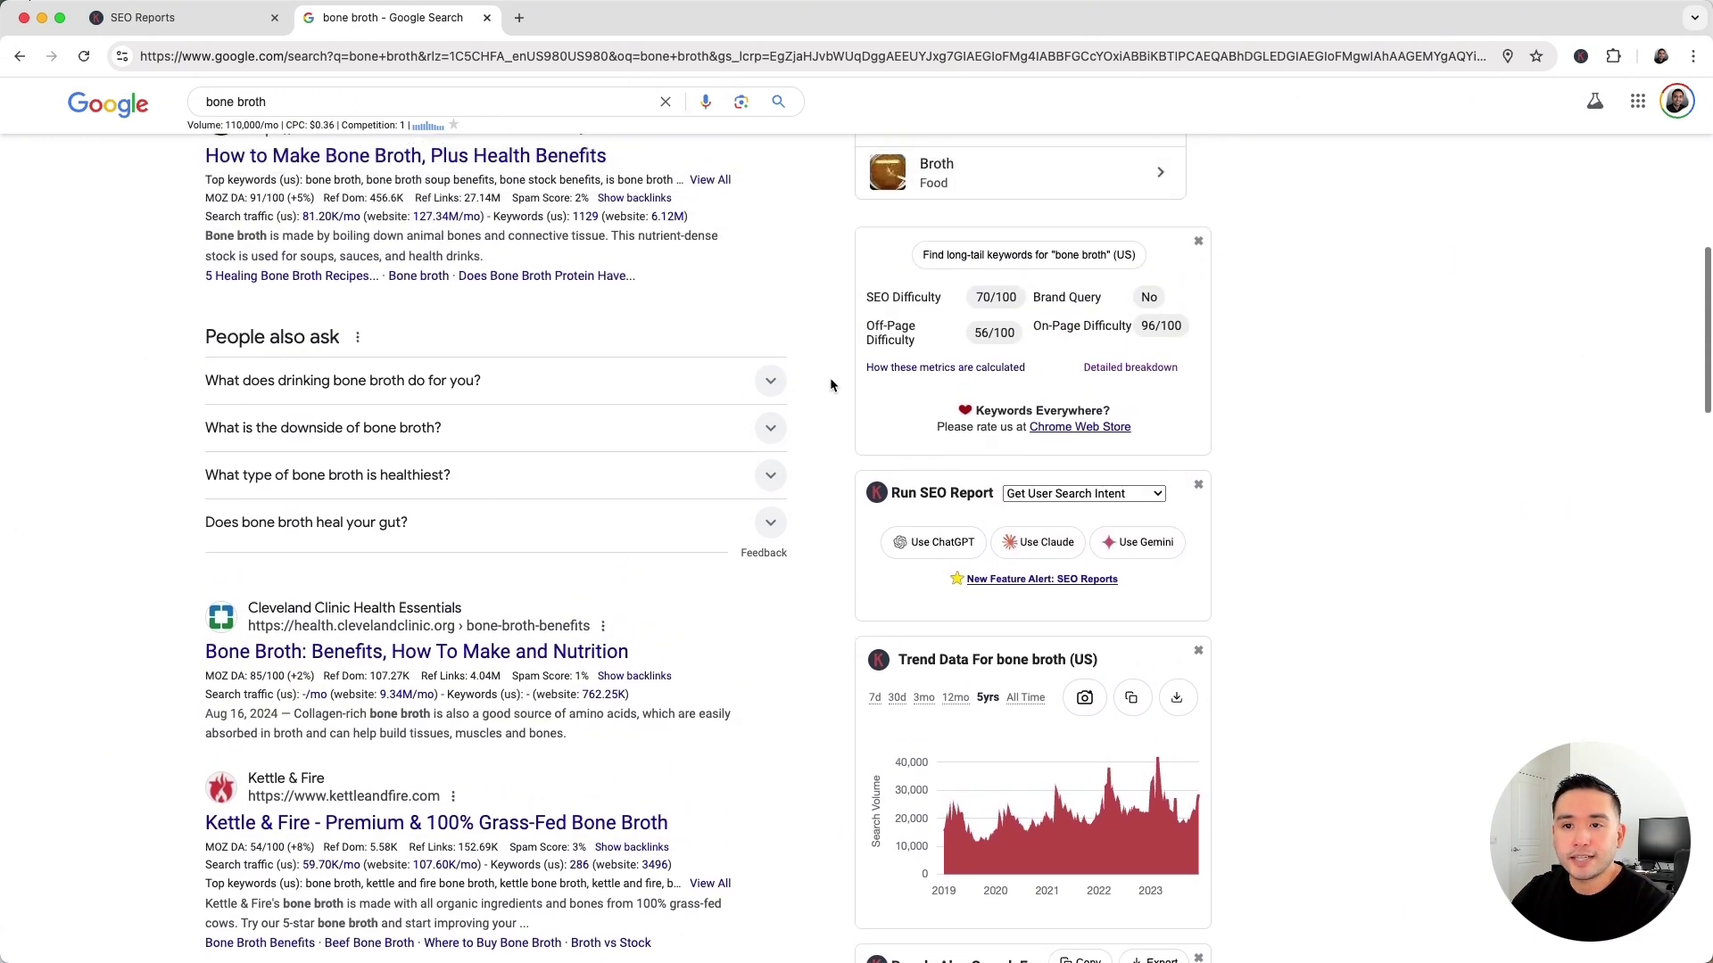
scroll(829, 375, up, 1)
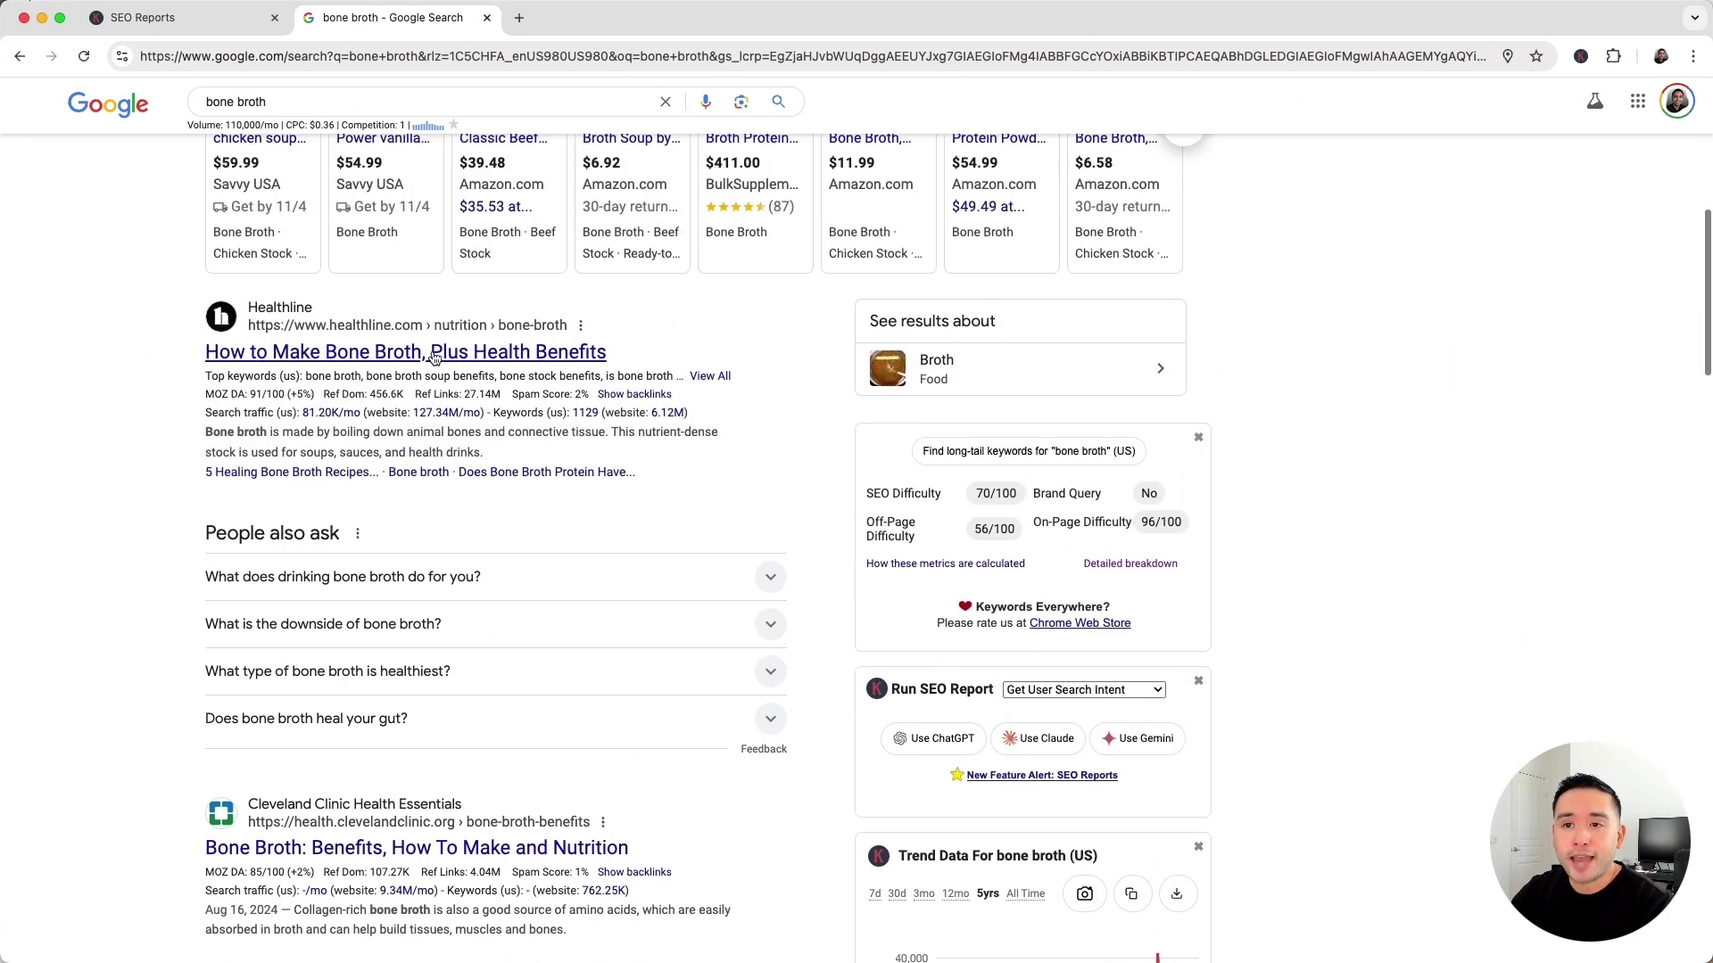
scroll(119, 435, down, 4)
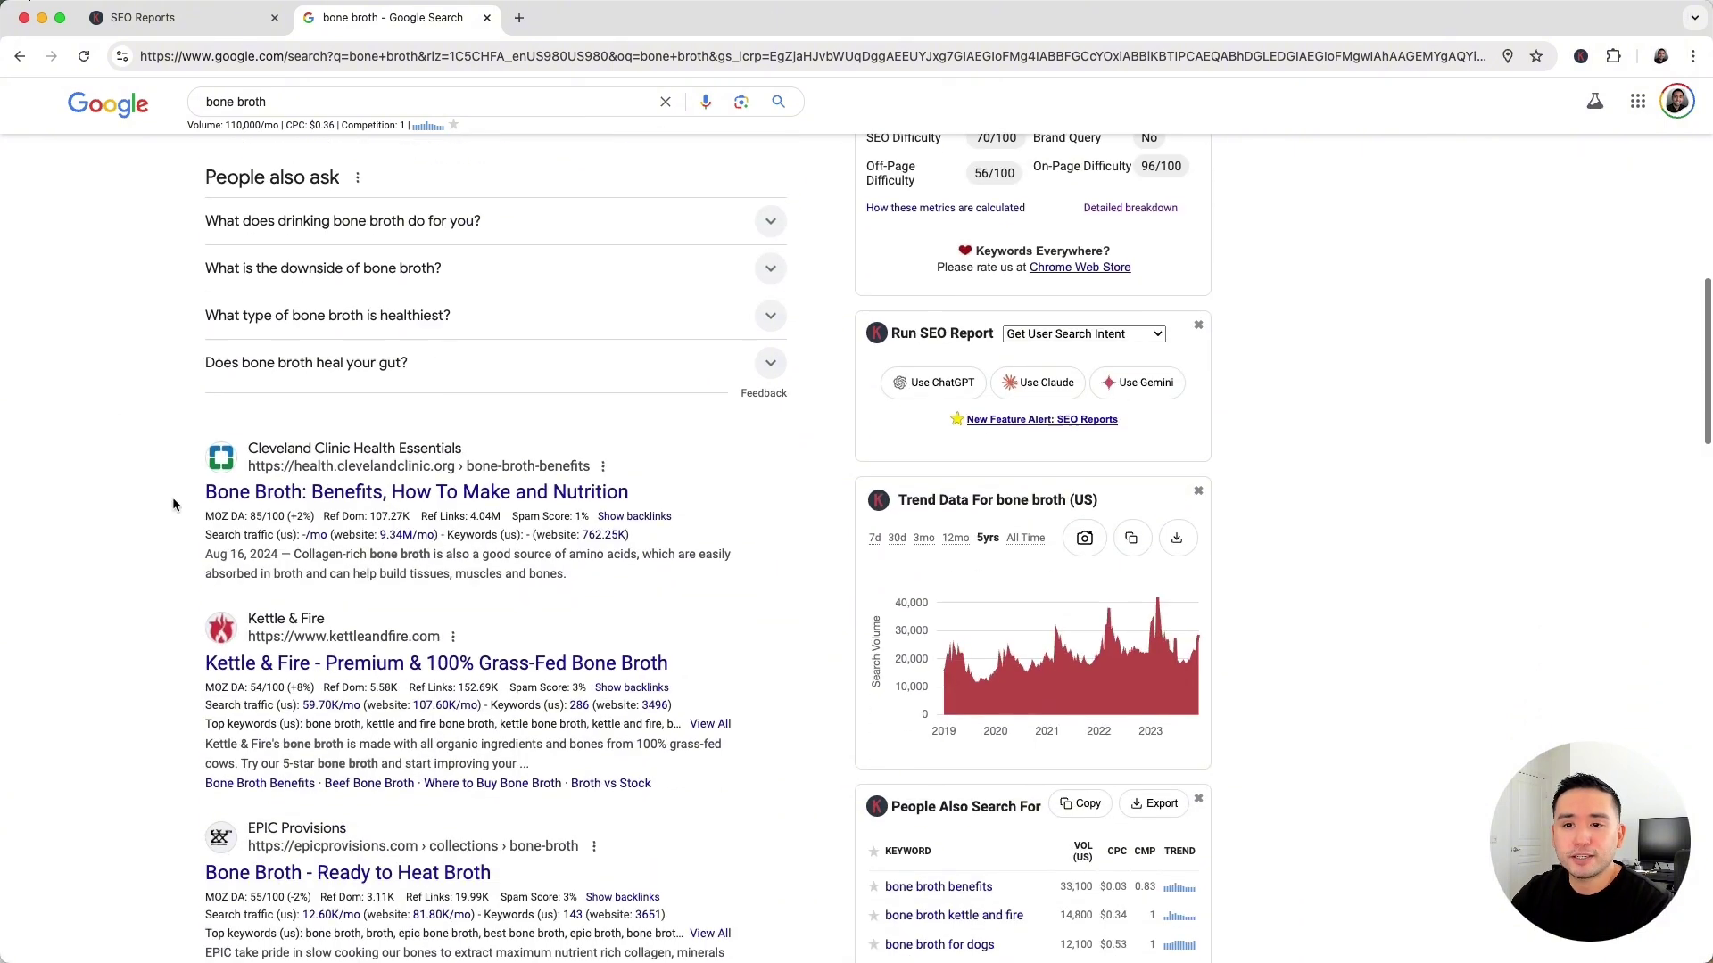
scroll(182, 500, down, 1)
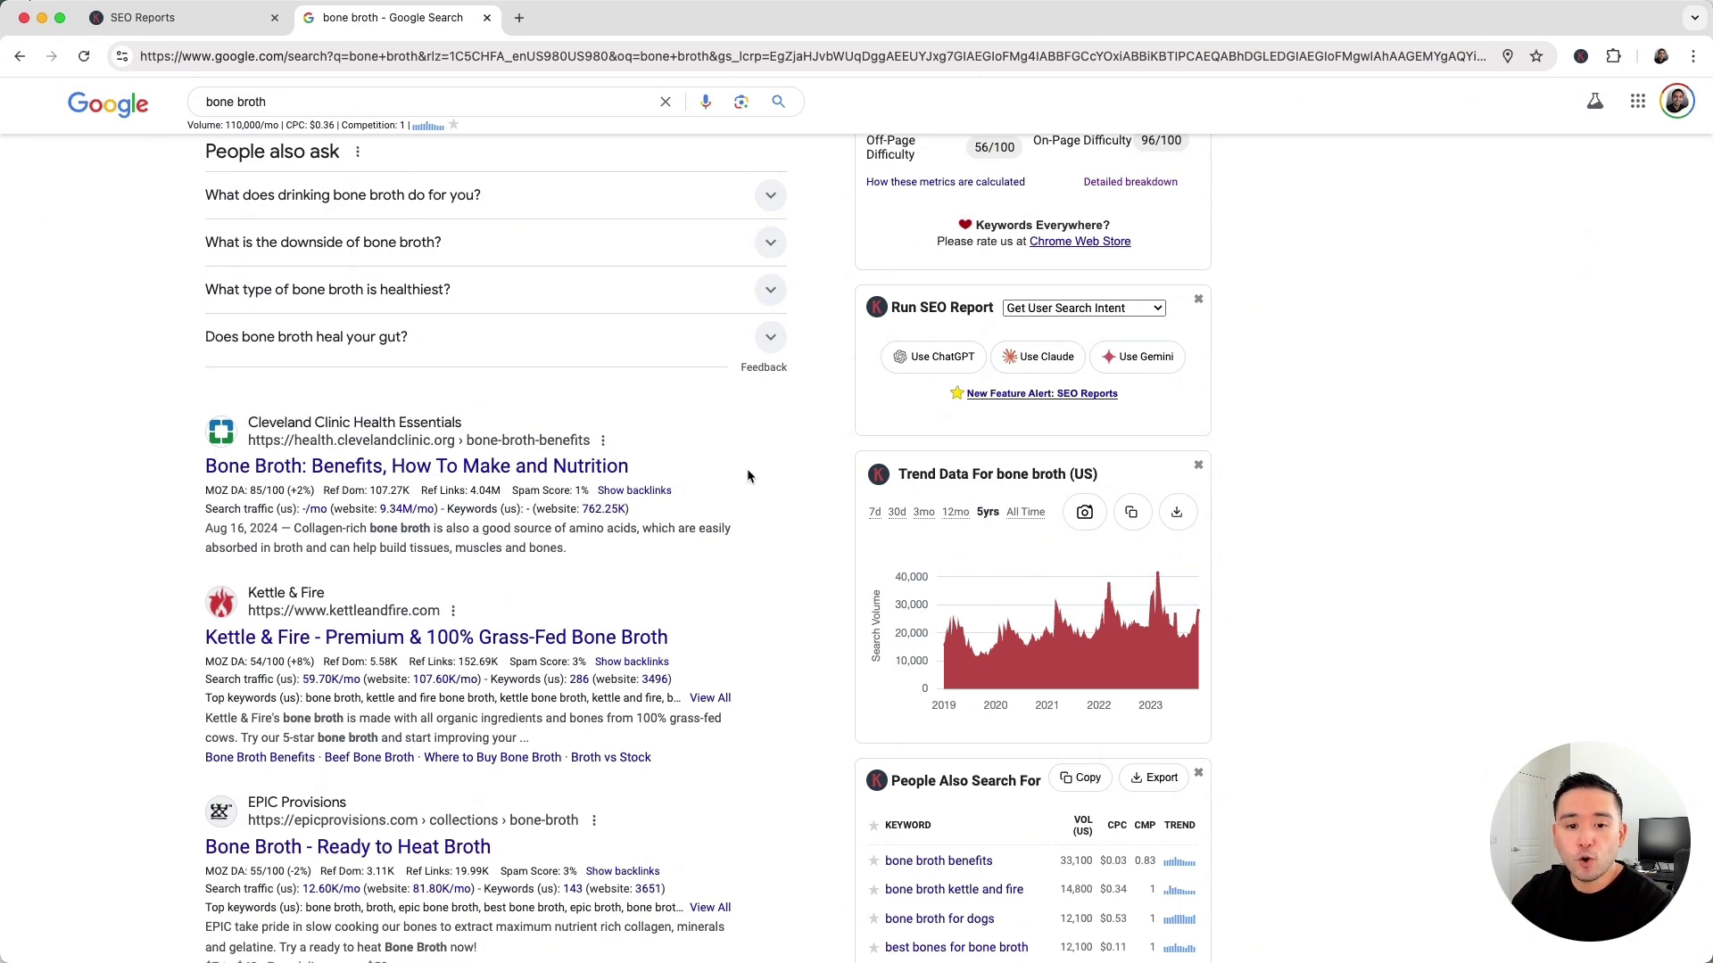
Keep Get User Search Intent as the report type and run it in ChatGPT
click(1083, 308)
click(1071, 307)
click(943, 360)
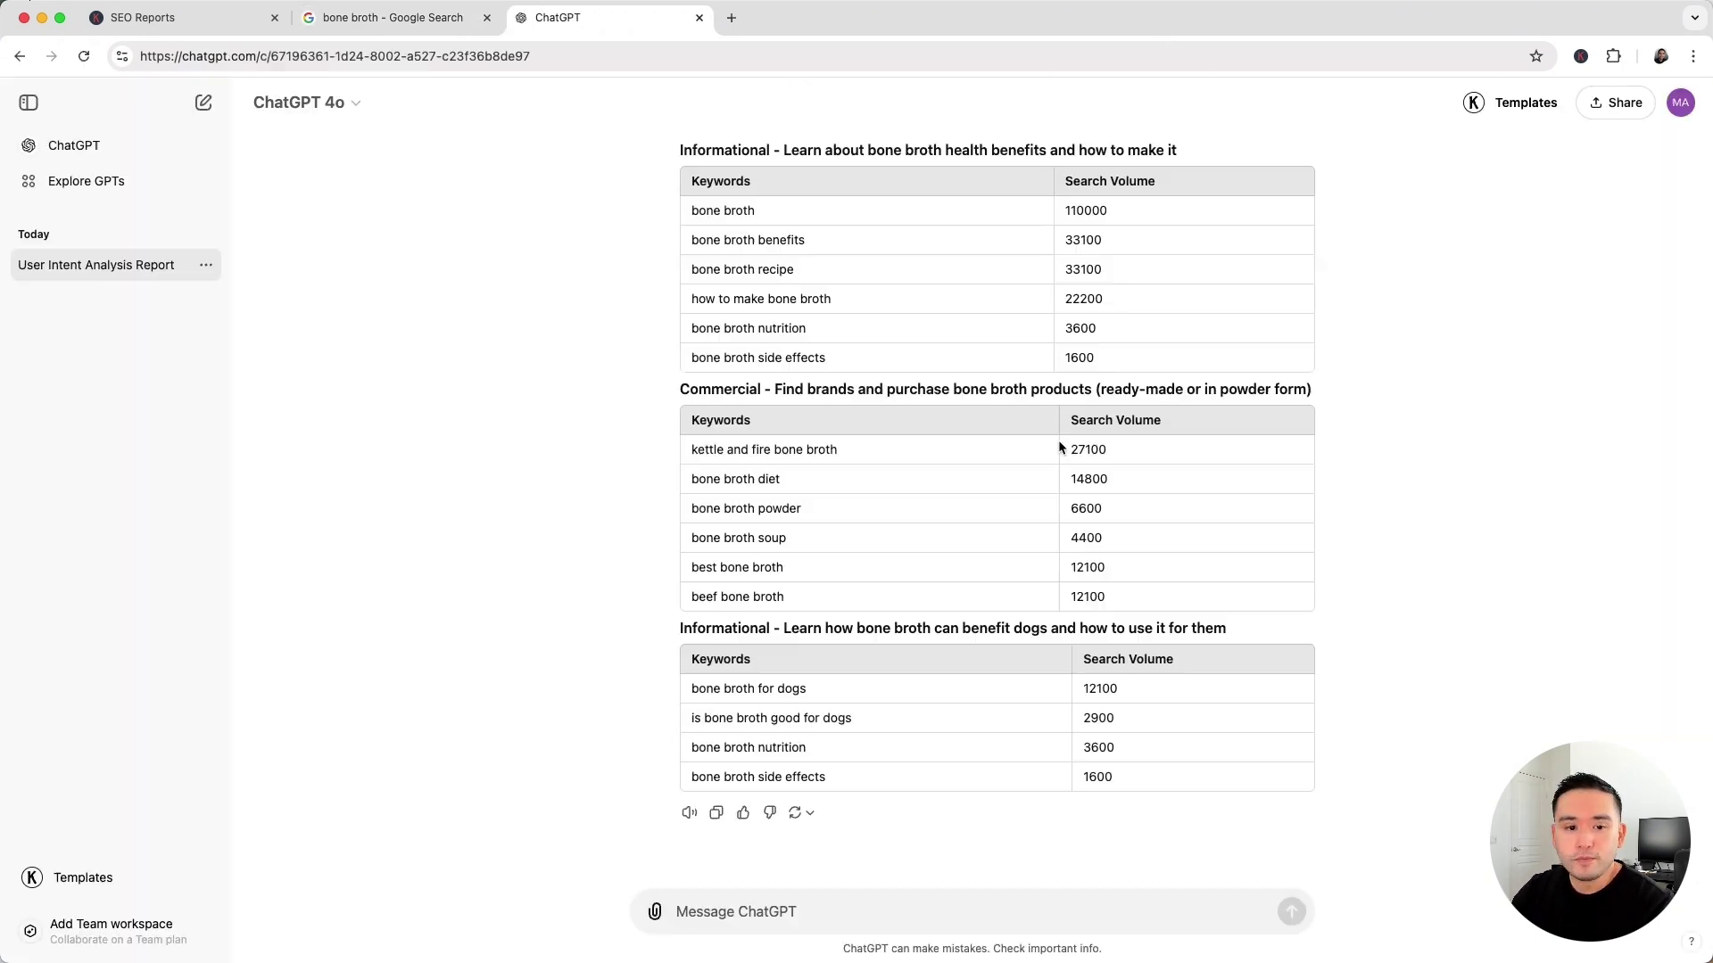
Review the generated report's 'SEO Report: User Intent Analysis' heading
scroll(1052, 446, up, 4)
scroll(1049, 452, up, 7)
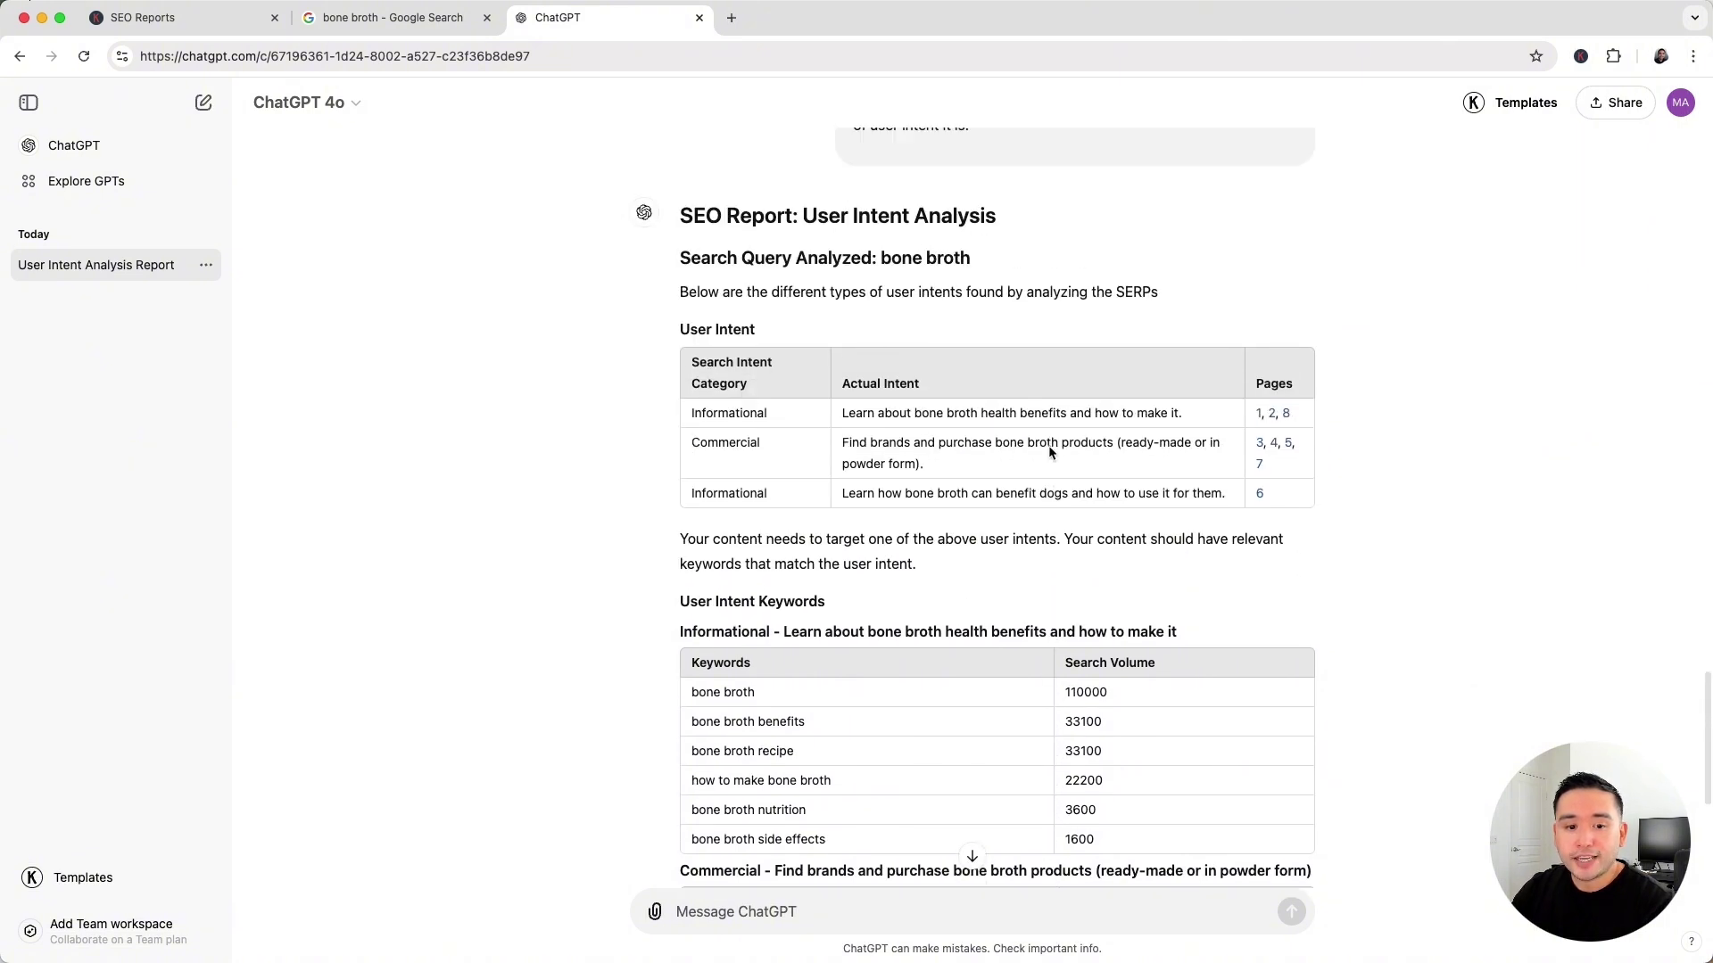
scroll(1049, 453, up, 1)
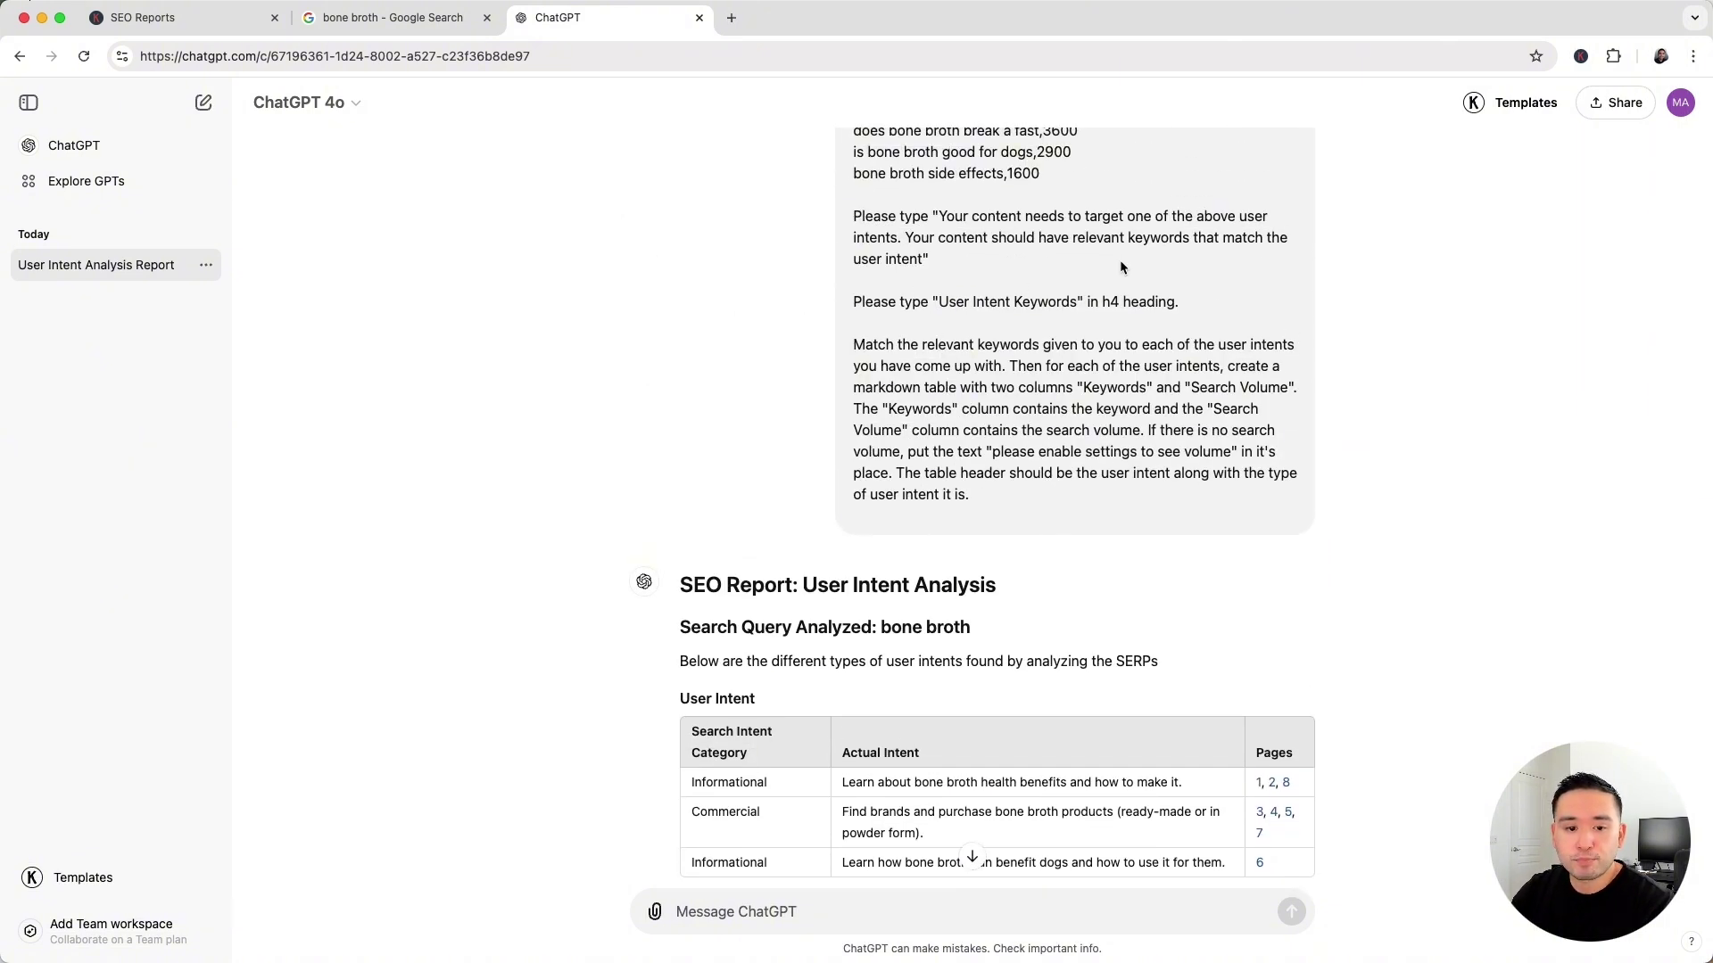
scroll(1103, 268, down, 5)
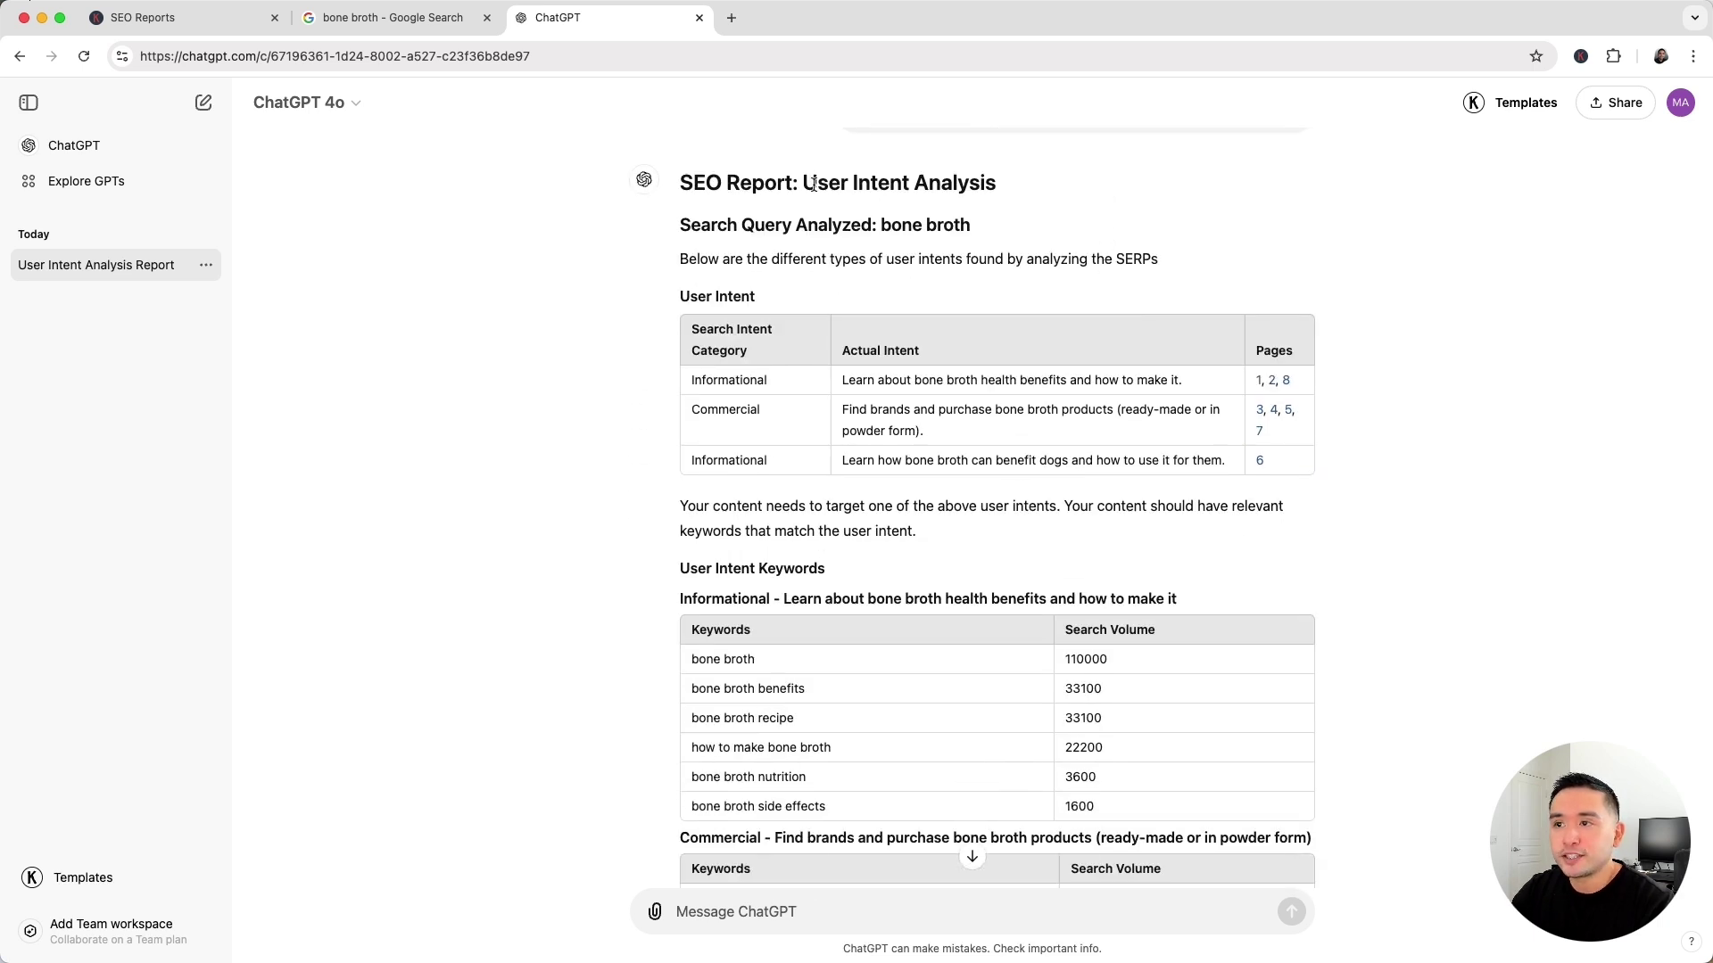
drag(807, 183, 1001, 183)
drag(693, 183, 785, 183)
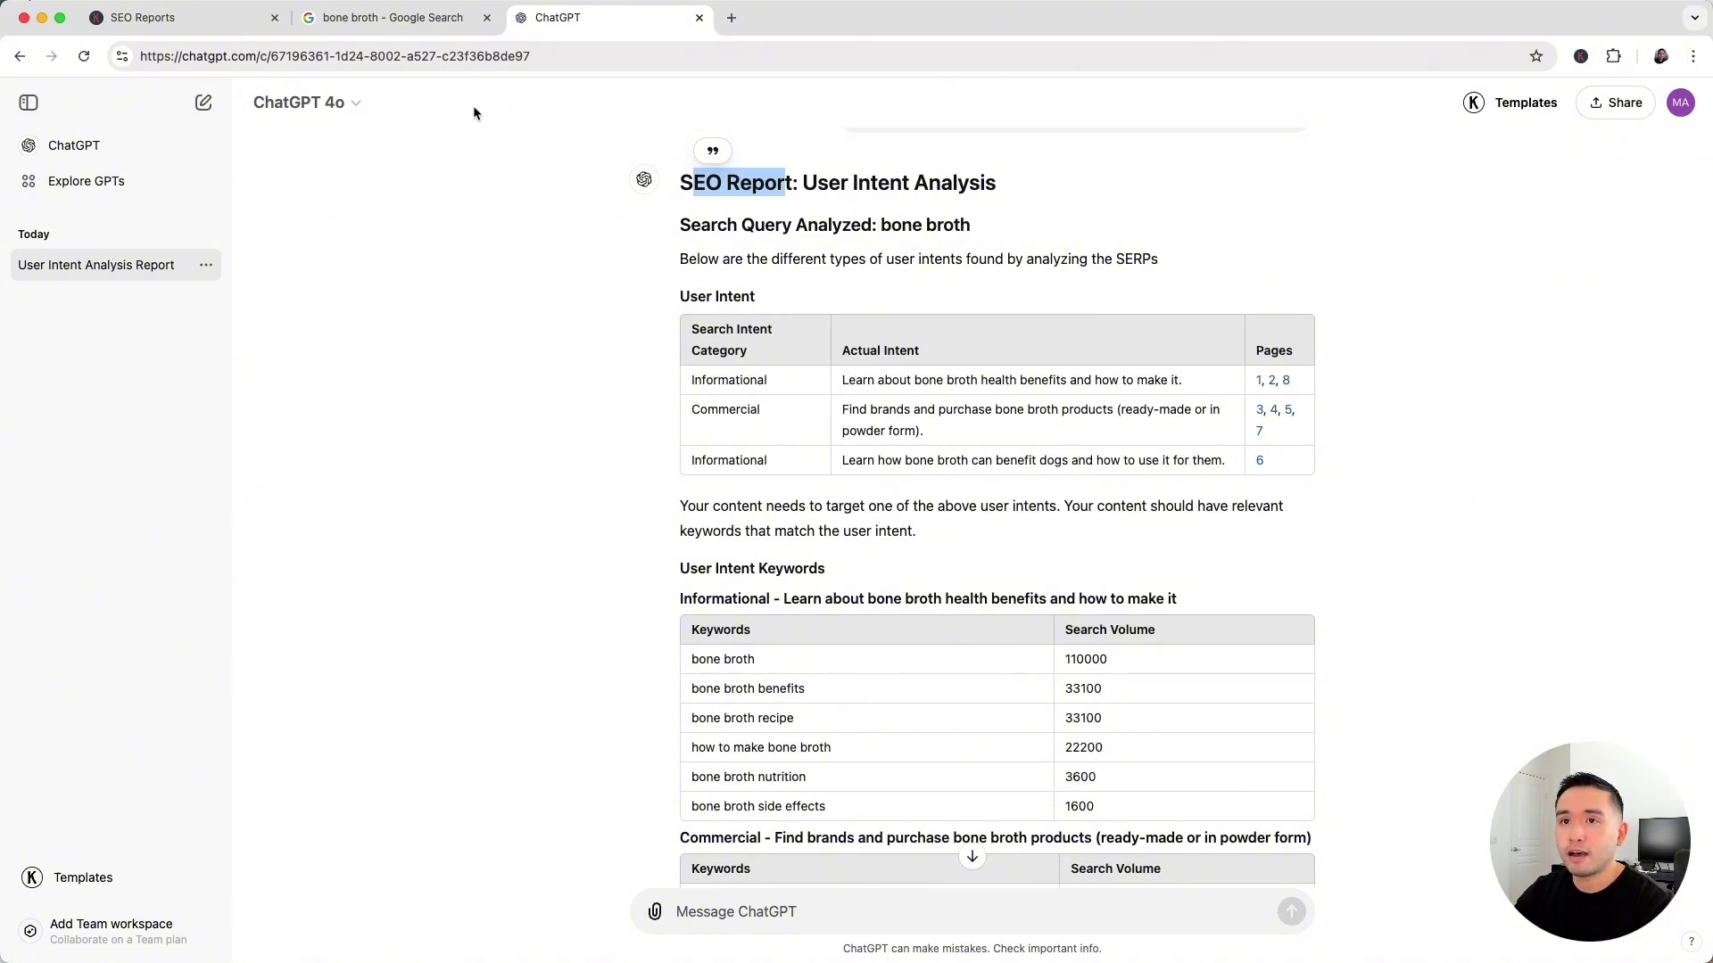
Compare the report with the bone broth Google results, then return to the ChatGPT report
click(451, 23)
scroll(152, 400, down, 6)
scroll(151, 400, up, 10)
scroll(152, 400, down, 5)
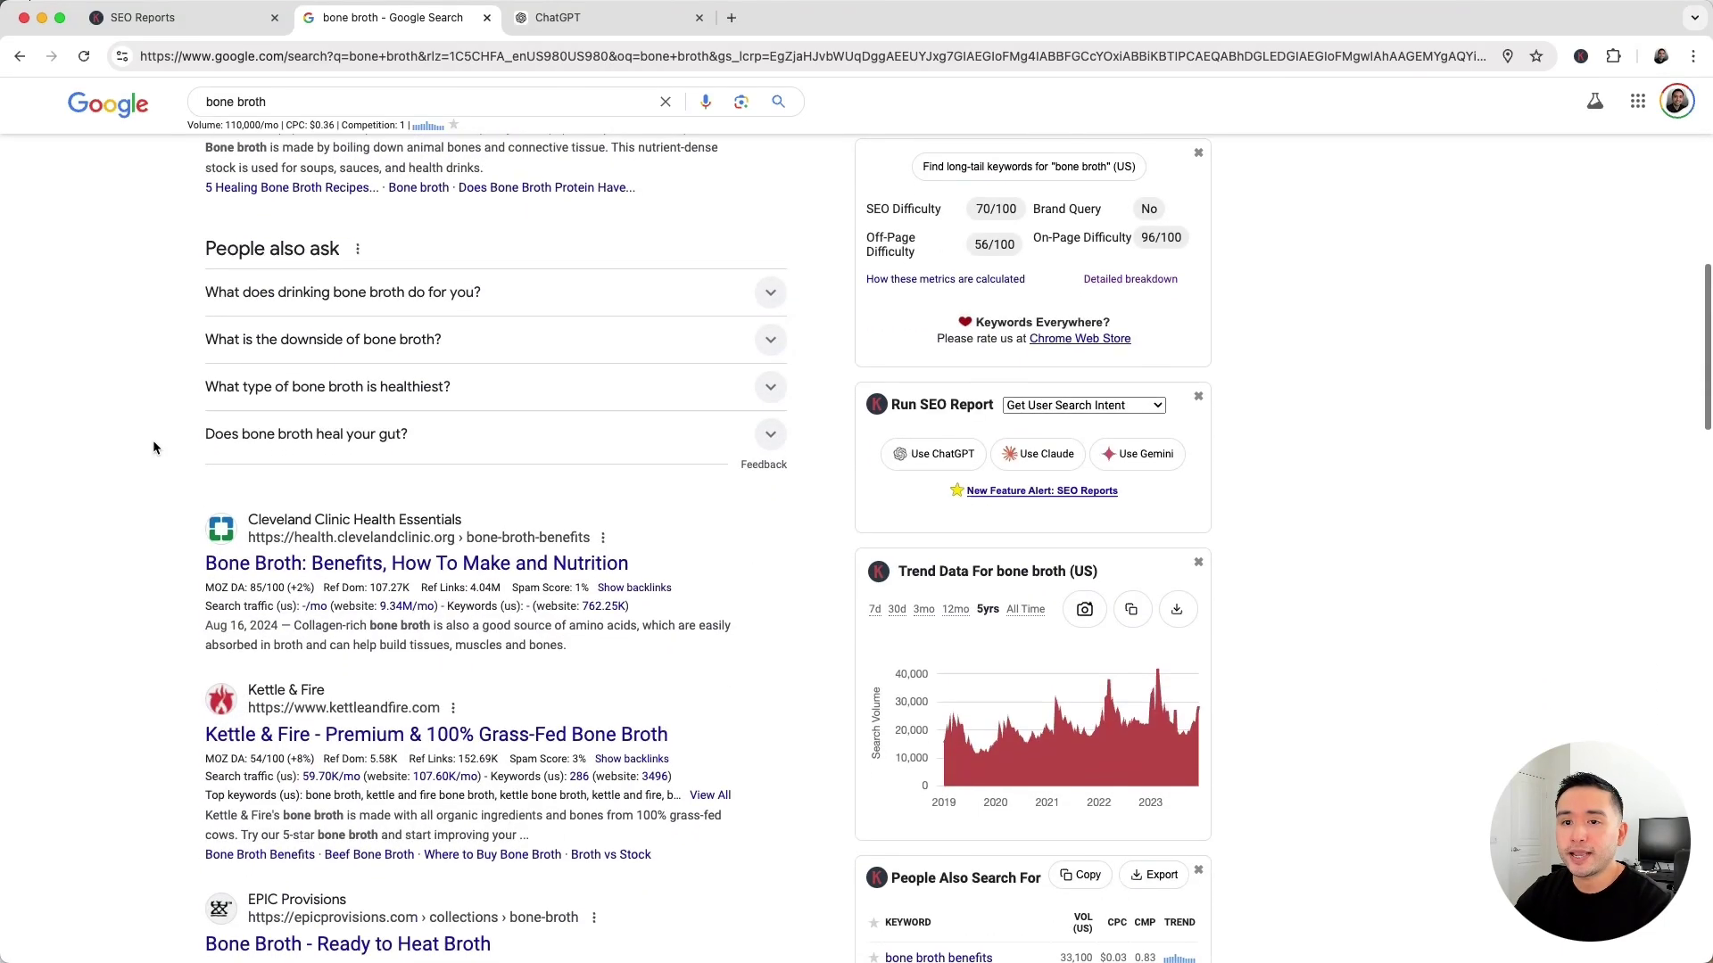
scroll(166, 453, down, 6)
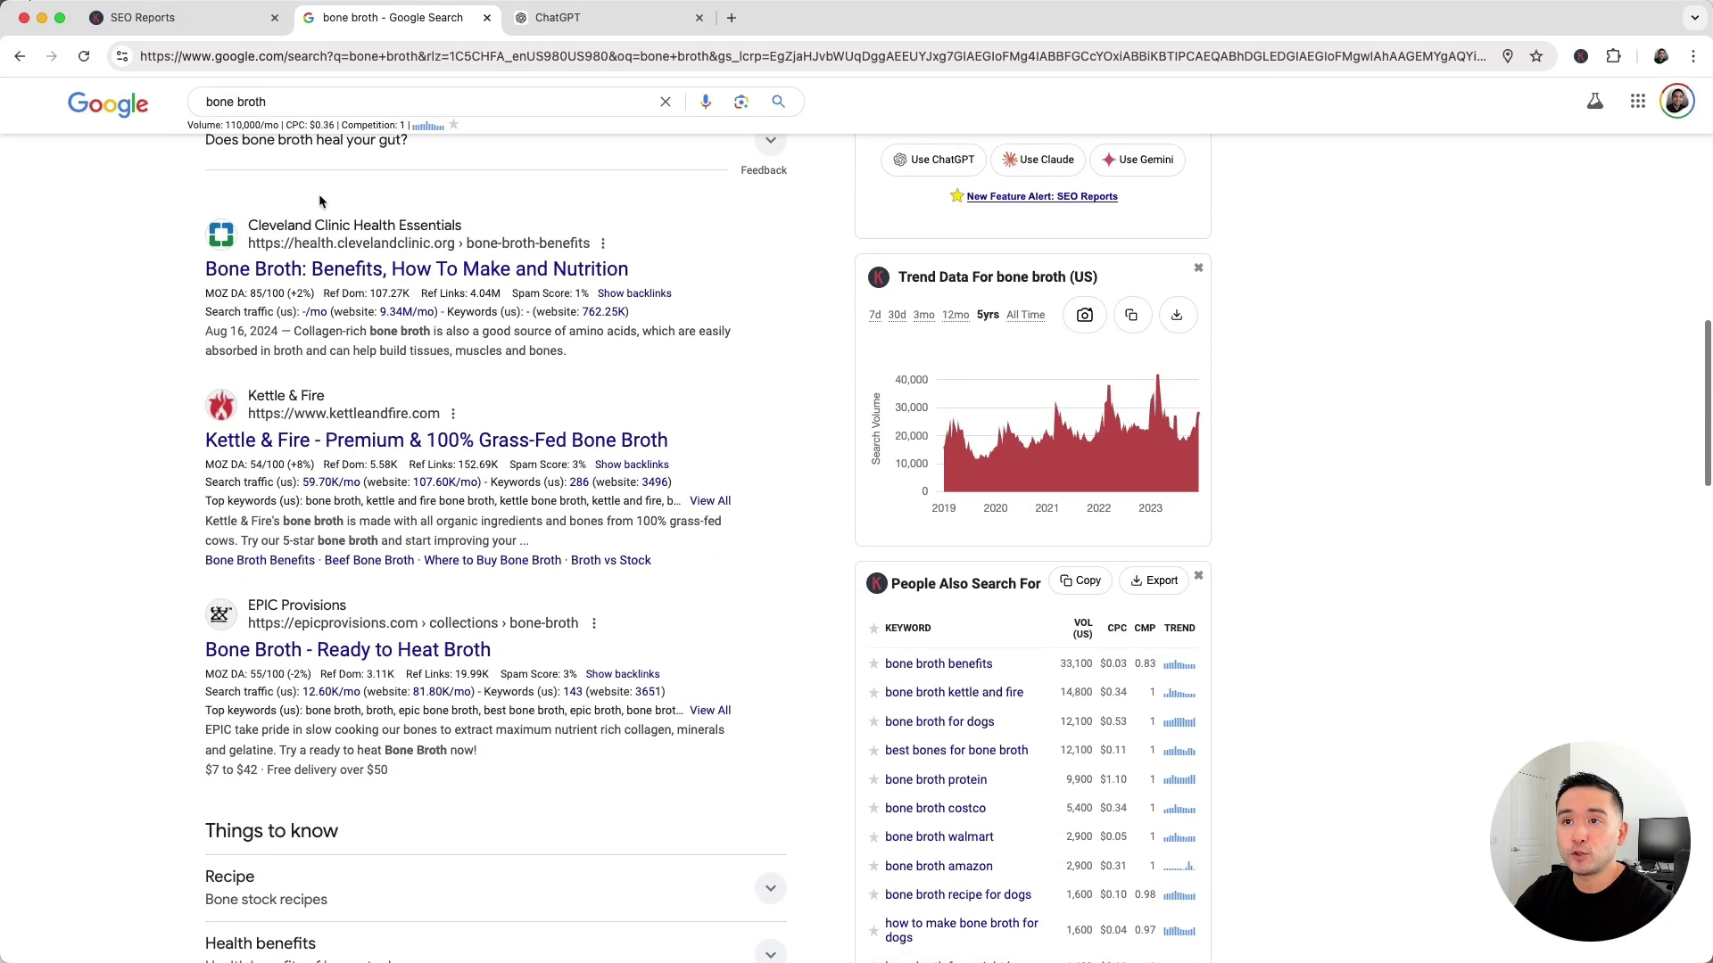
click(564, 12)
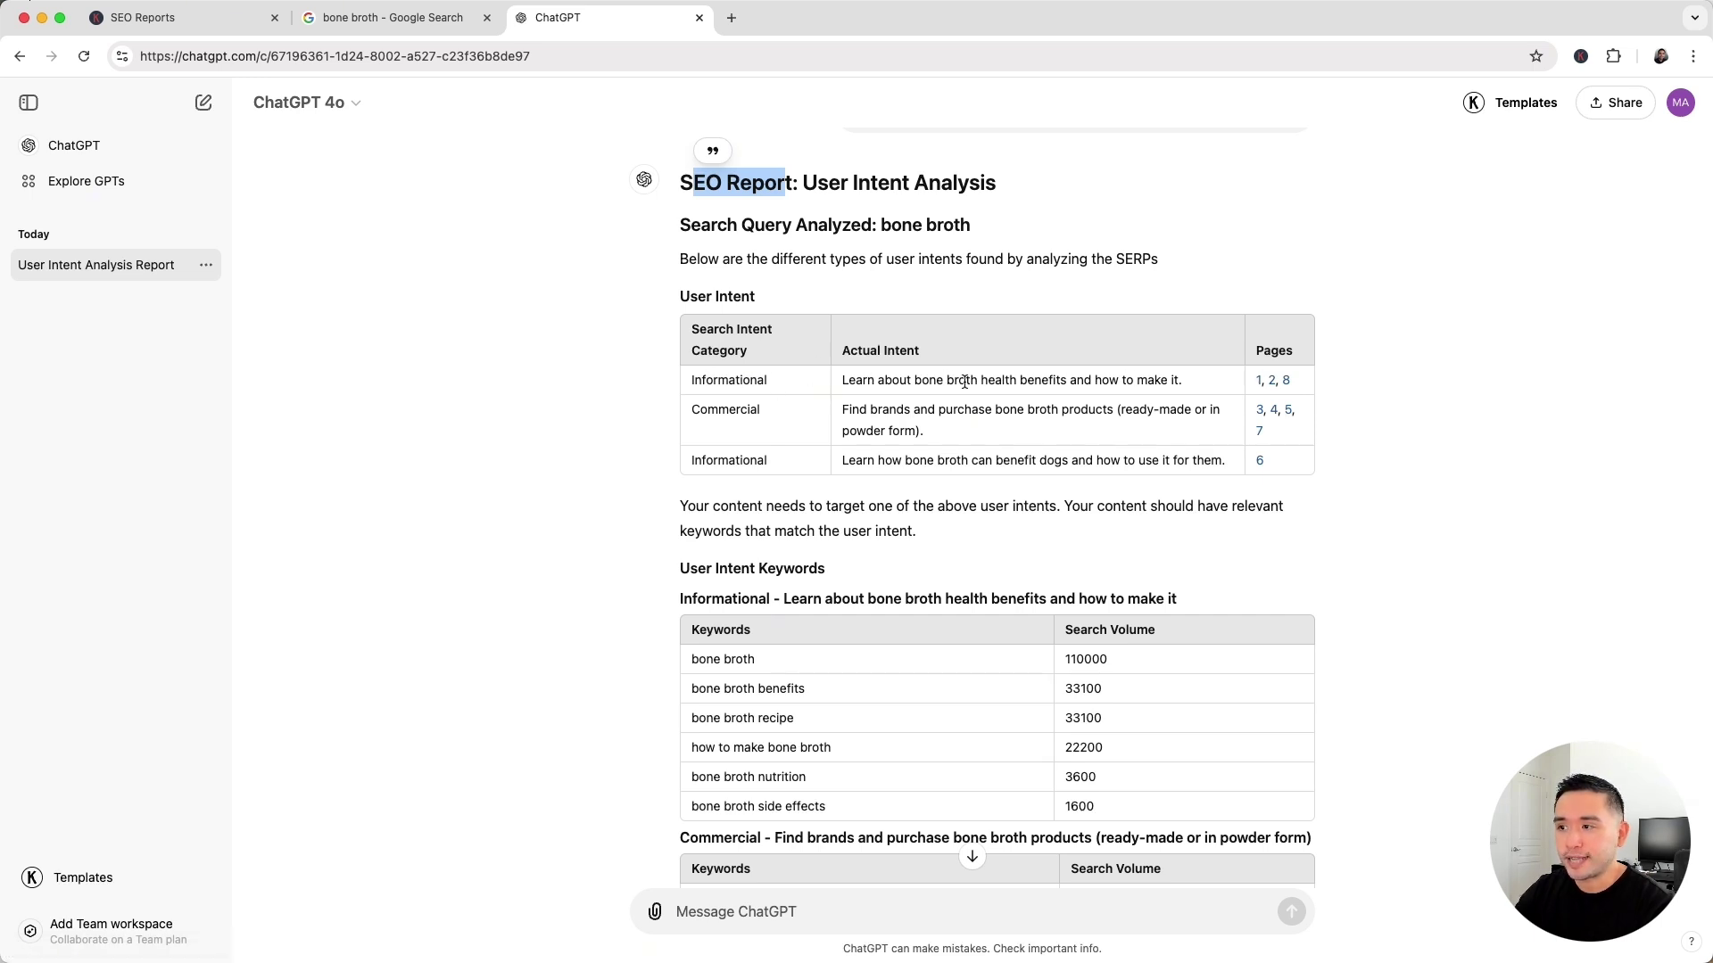
Open the Healthline article listed as page 1 for informational intent, then return to the report
click(1261, 382)
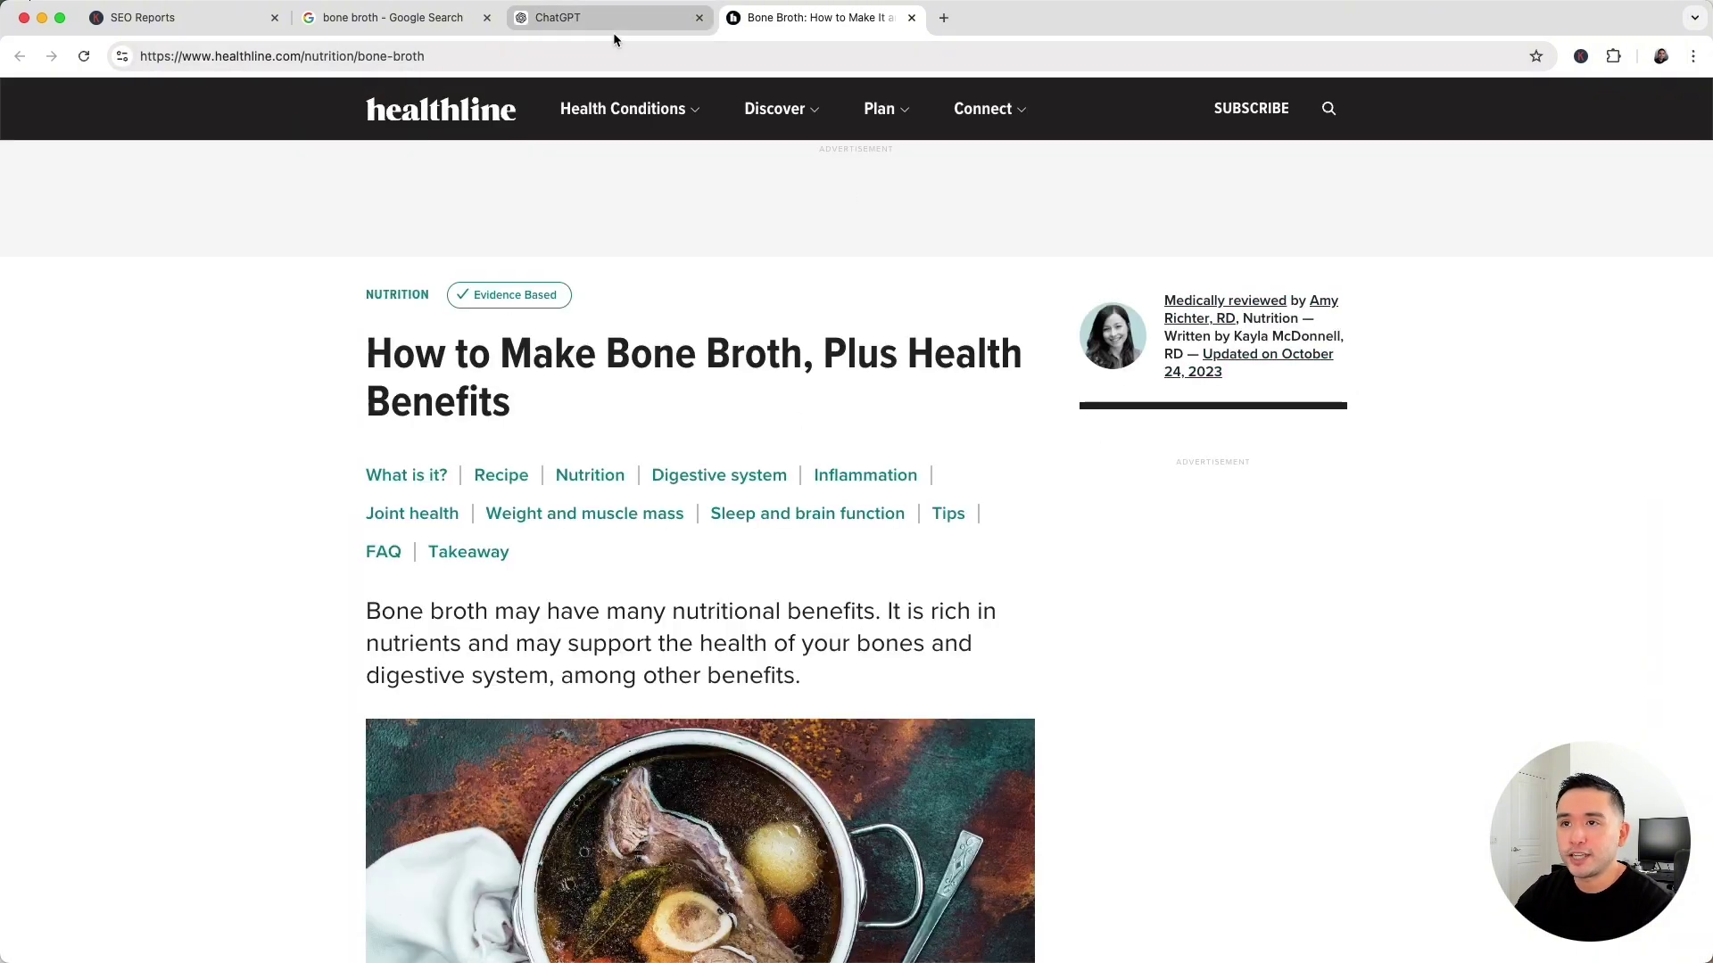
click(613, 31)
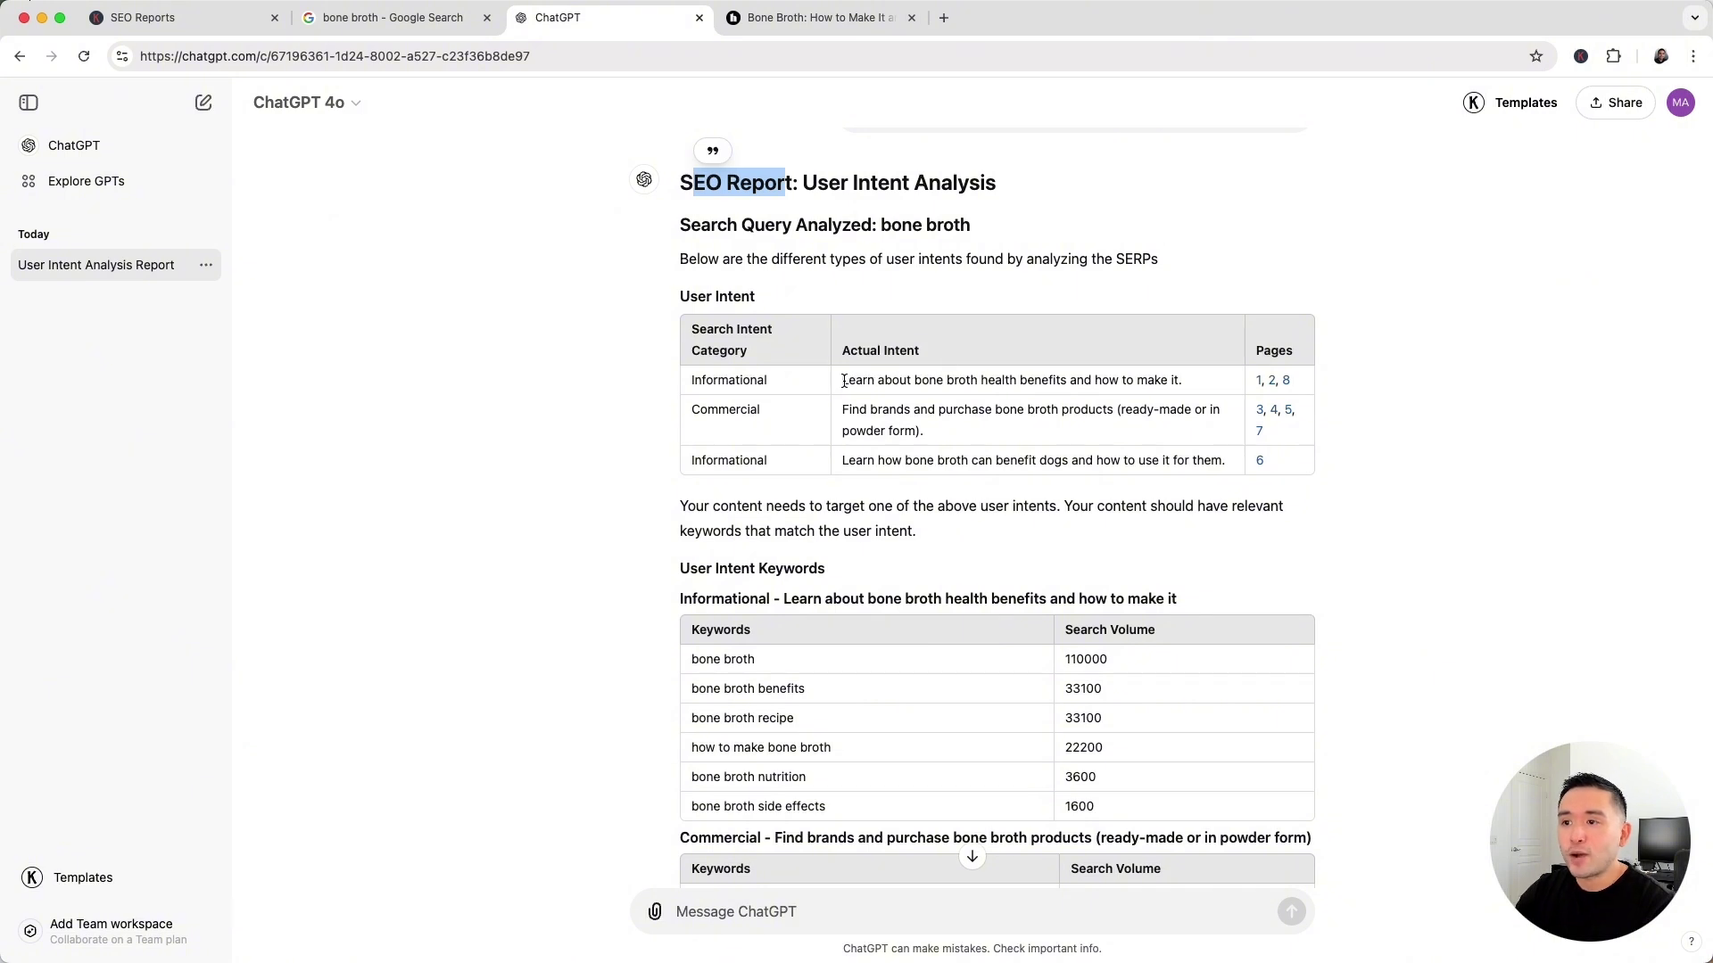
Go over the informational, commercial and dog-related intent descriptions and the single-intent advice
drag(844, 381, 1185, 375)
click(1245, 423)
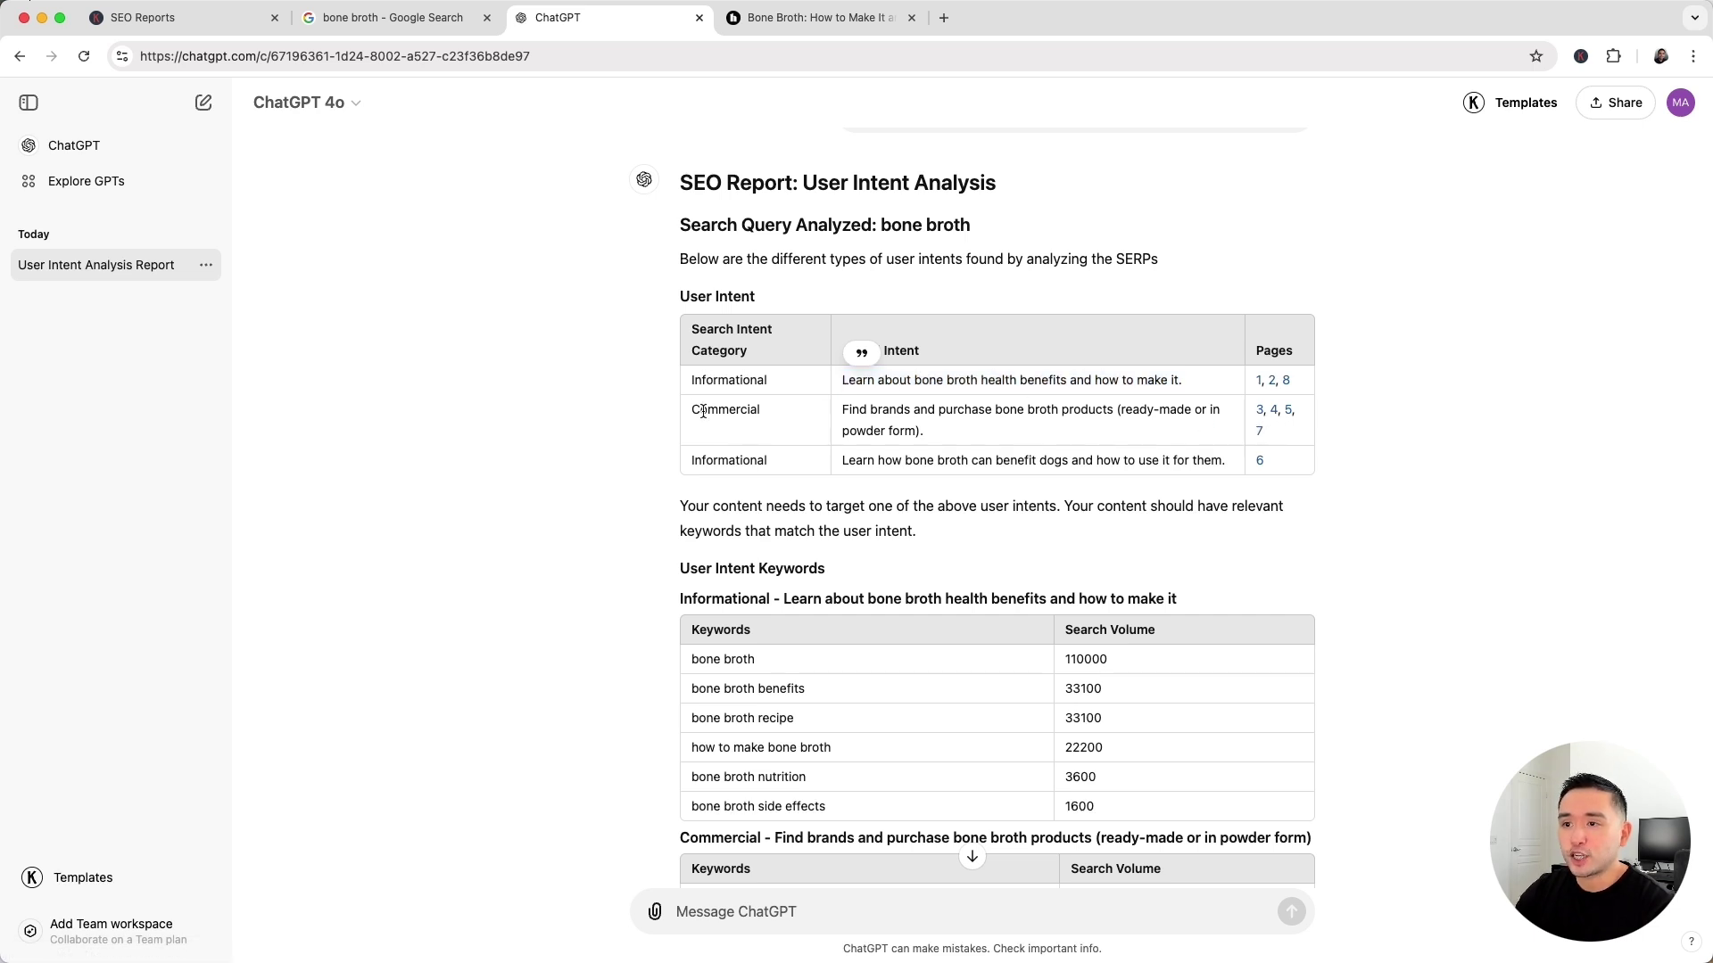
drag(844, 410, 1103, 409)
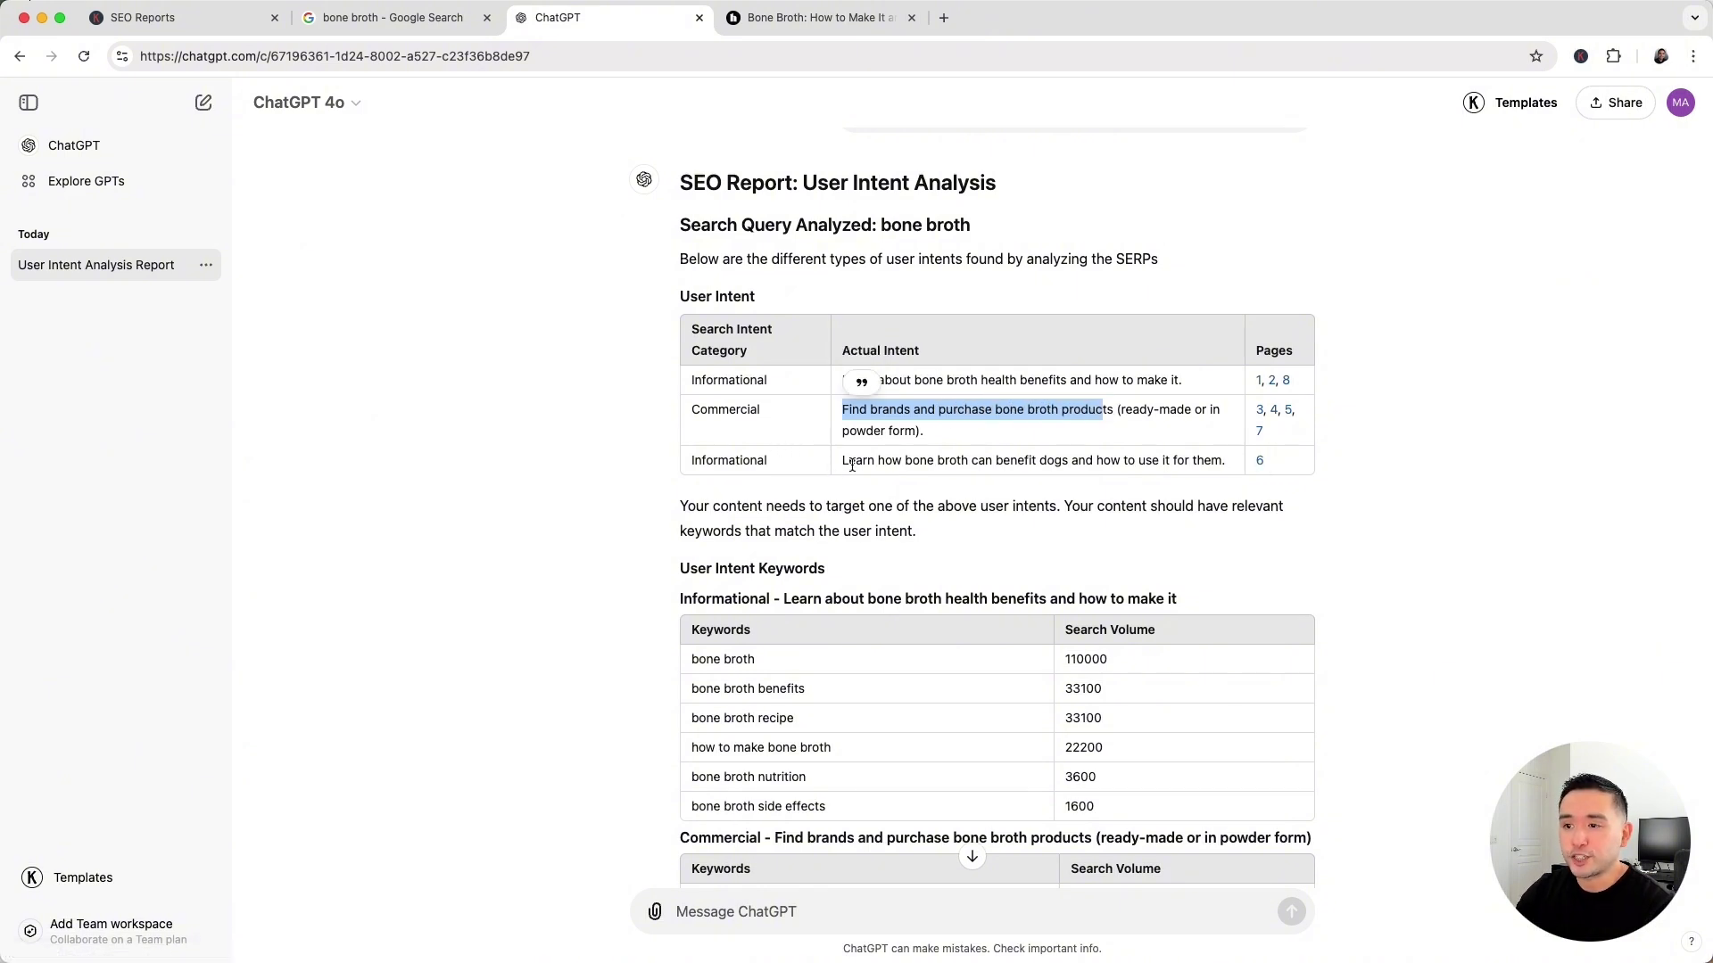
drag(845, 463, 1195, 456)
click(1192, 454)
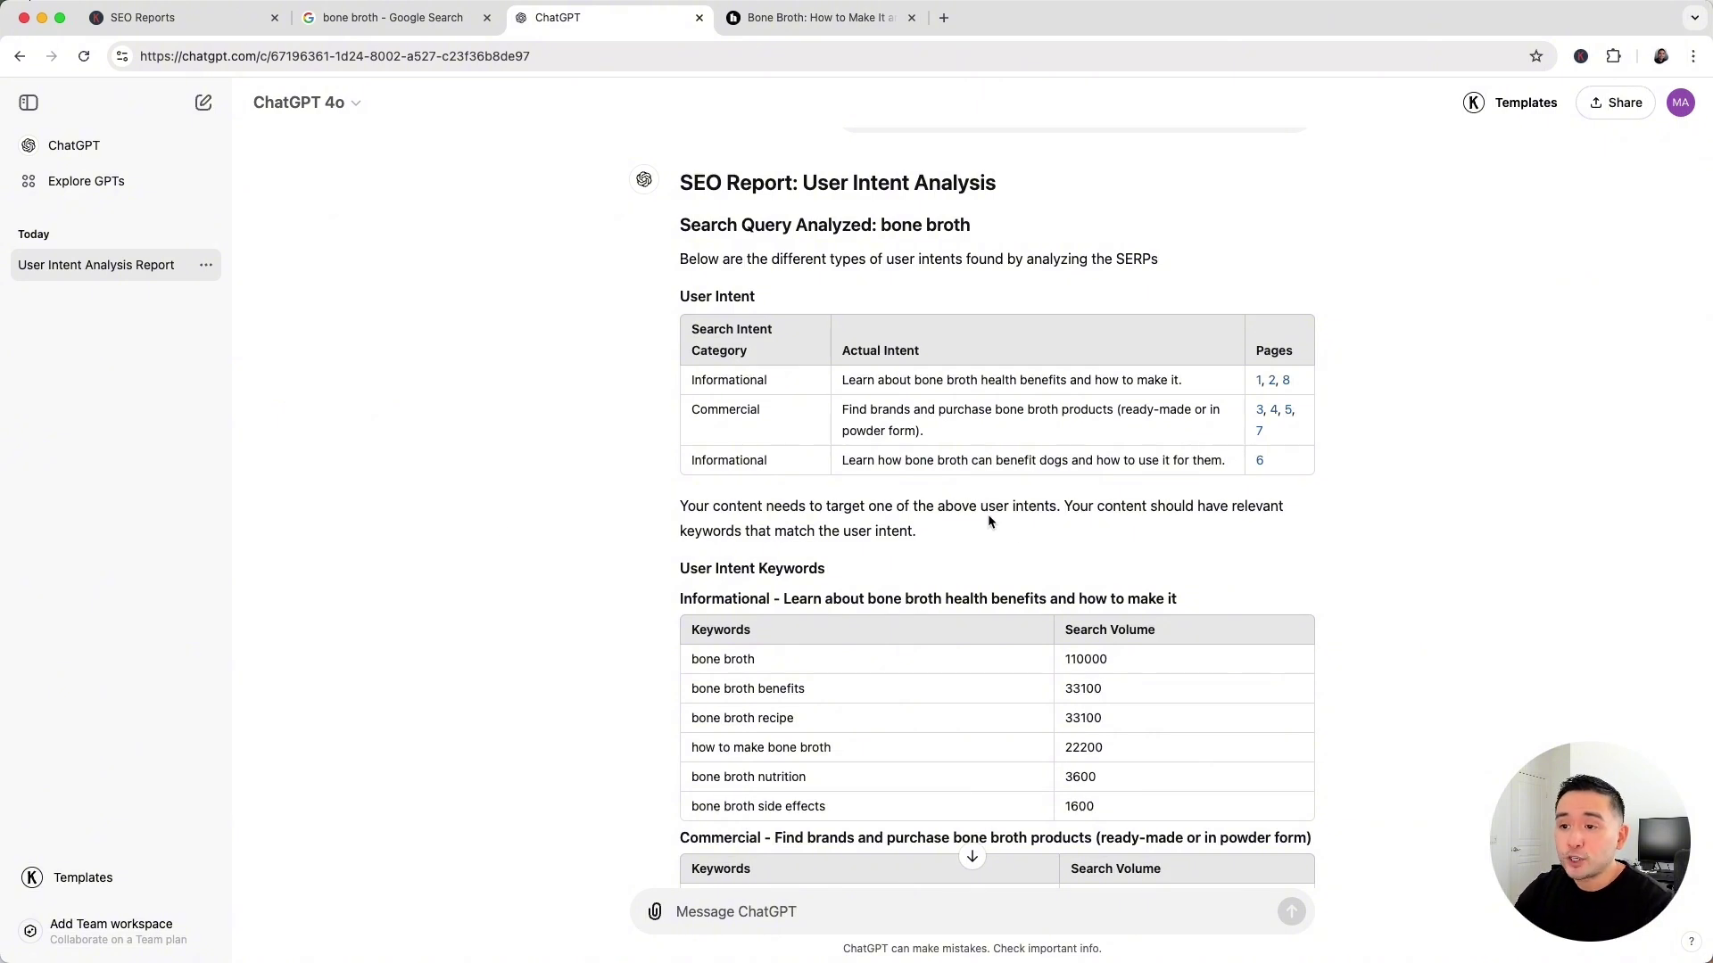
click(785, 506)
drag(785, 506, 1025, 507)
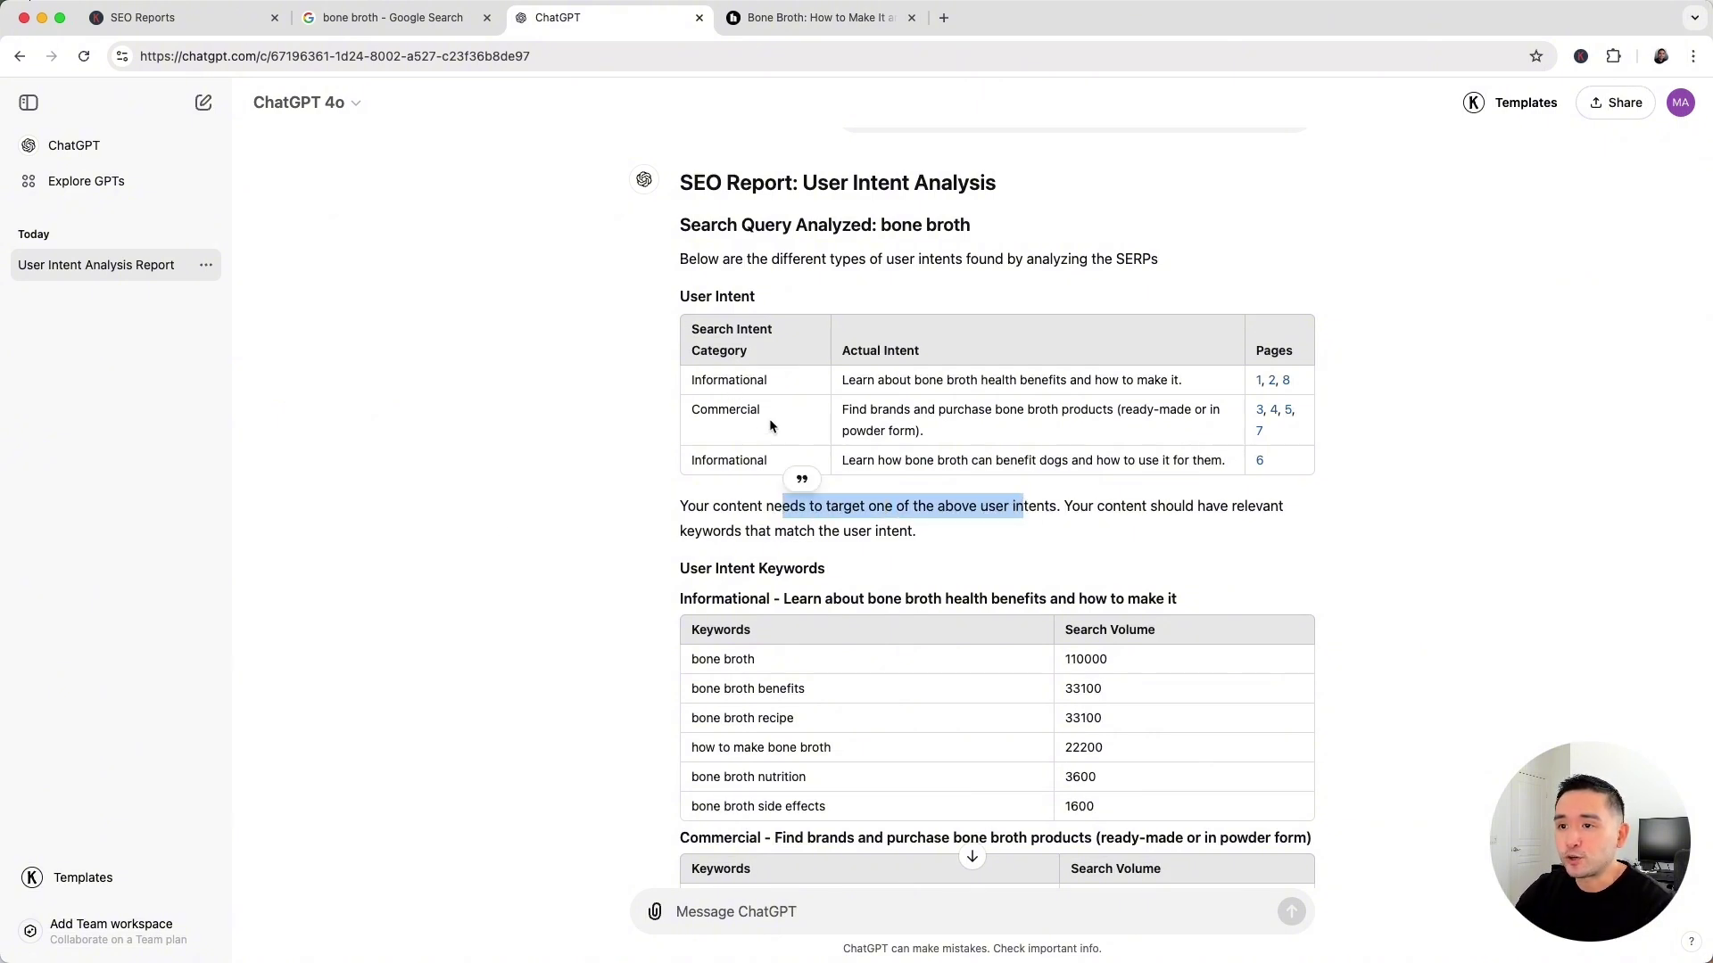
Review the informational keywords with their search volumes and the informational intent heading
scroll(785, 428, down, 3)
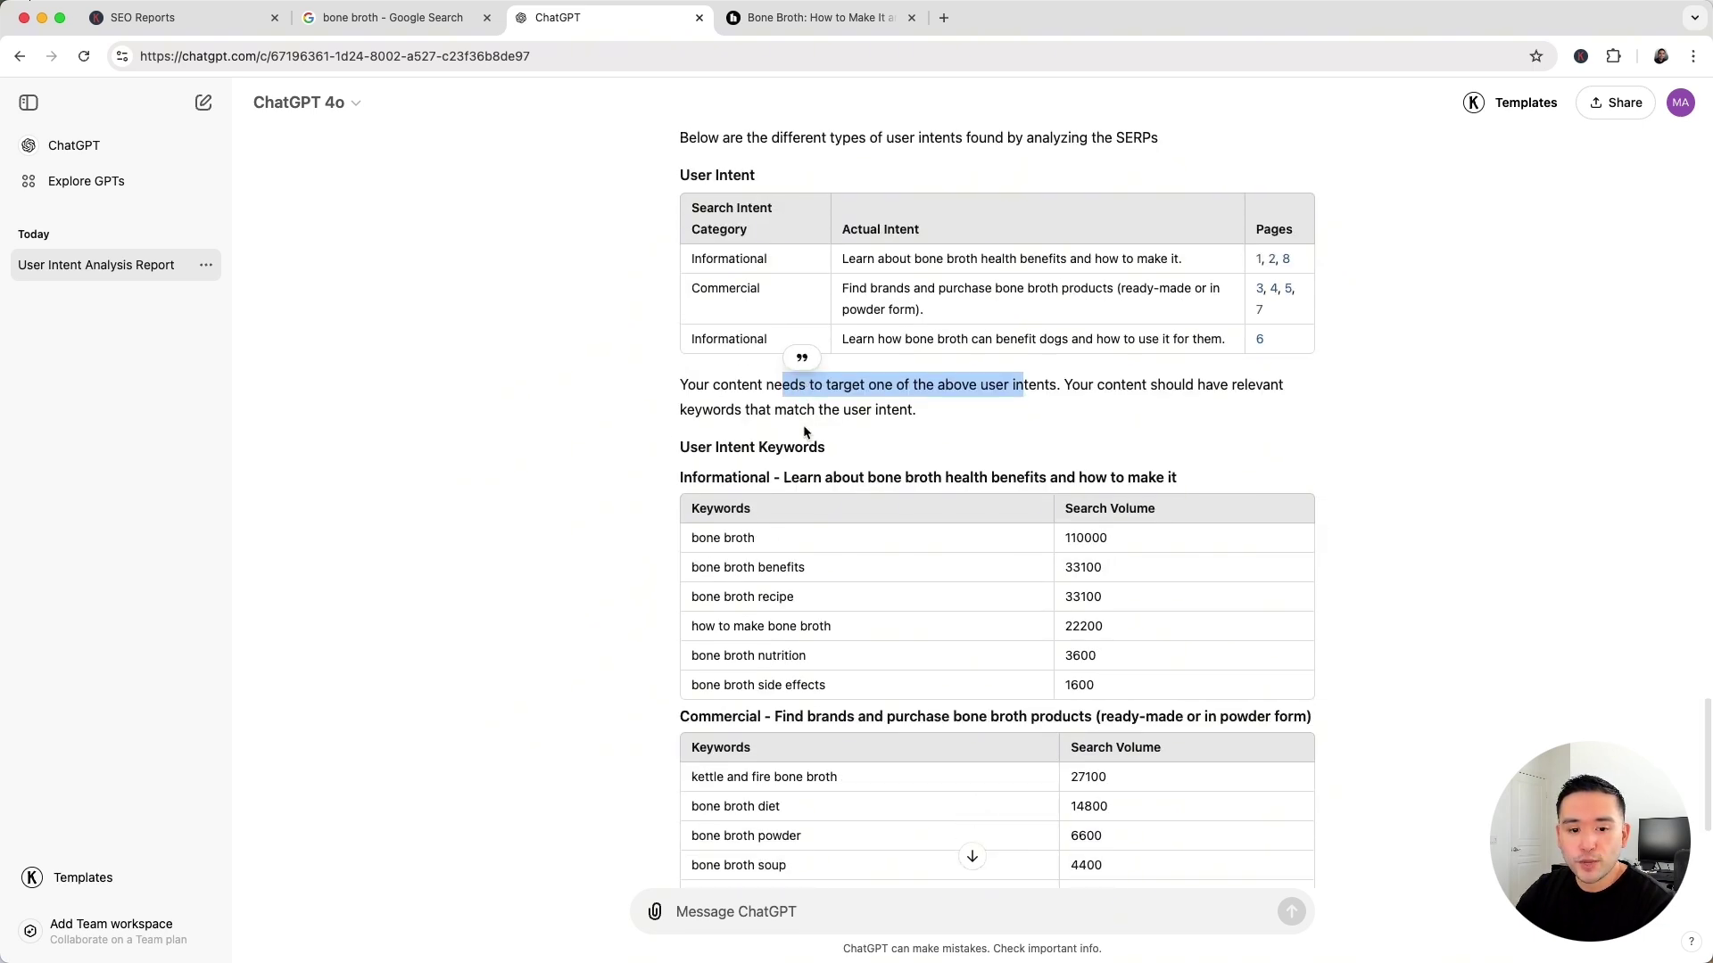
scroll(804, 433, down, 2)
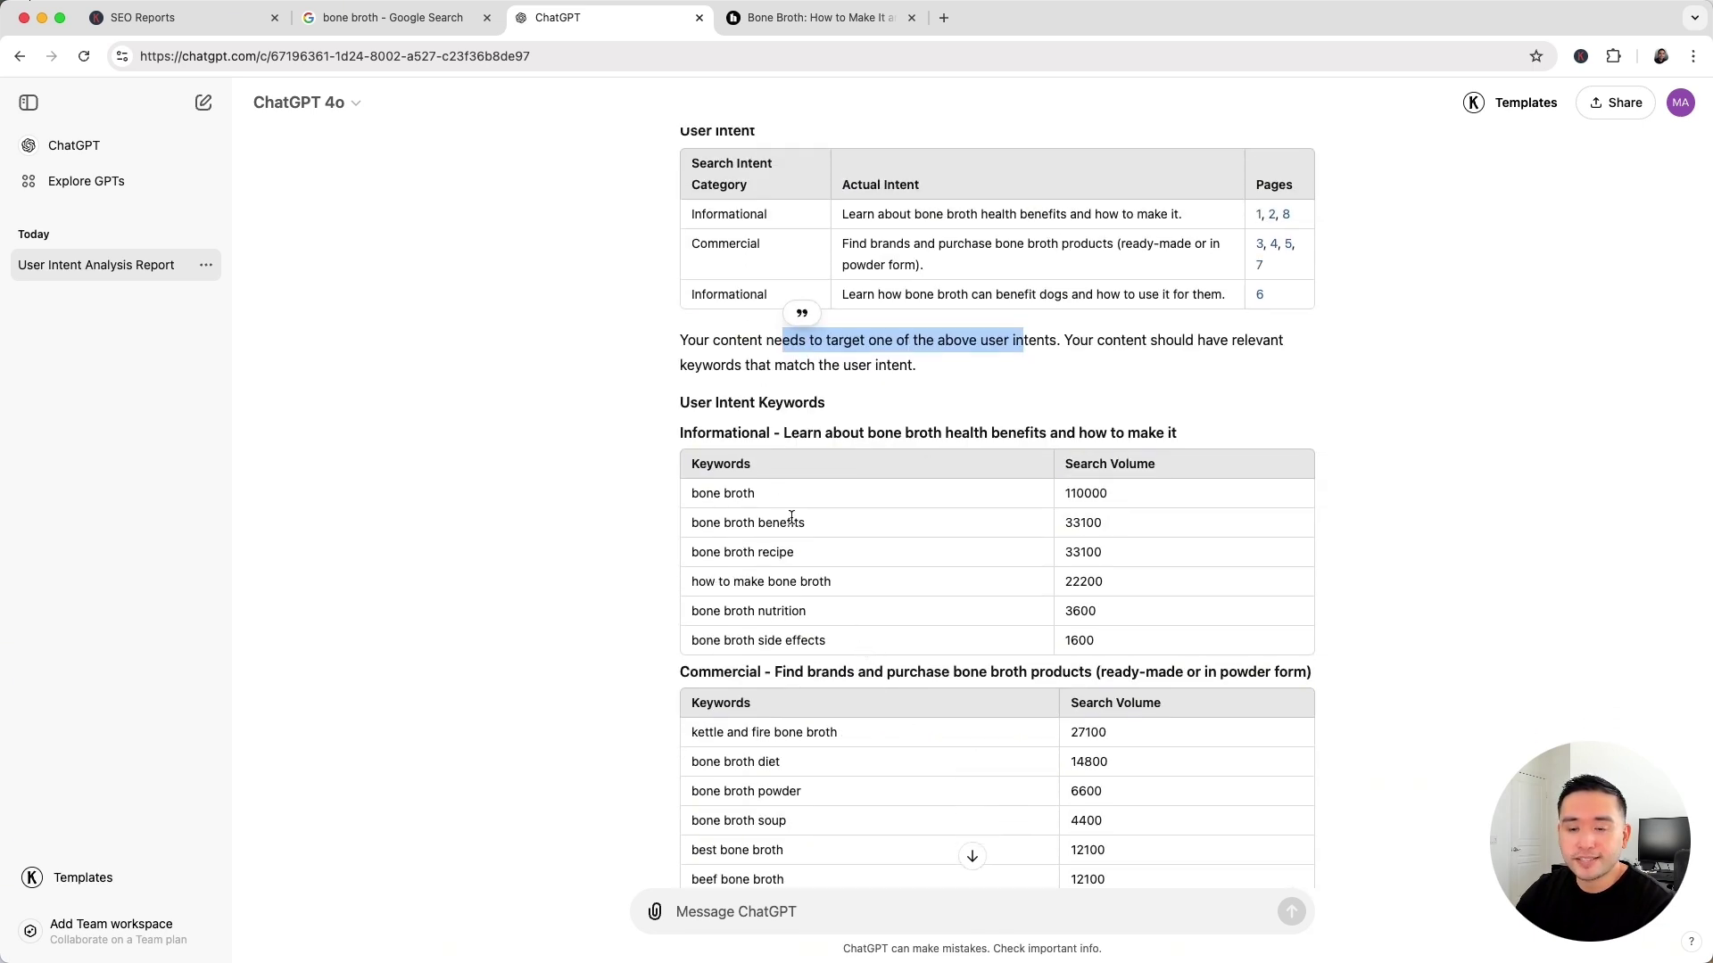
scroll(803, 433, down, 2)
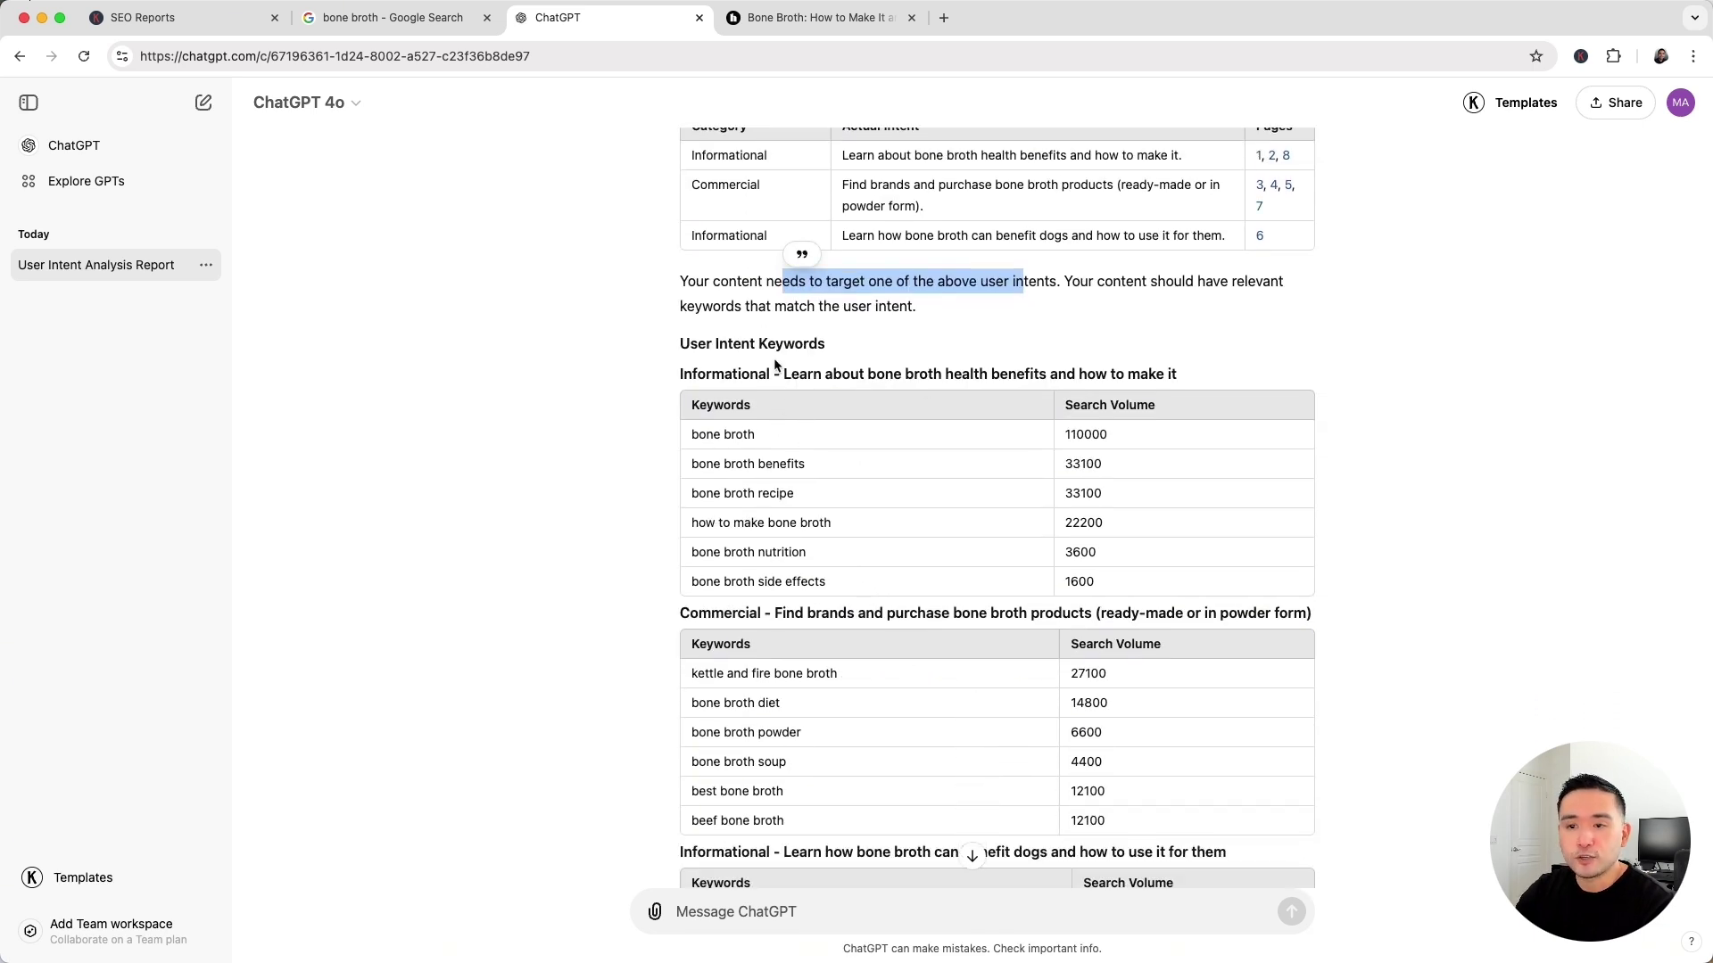
scroll(845, 369, up, 1)
click(761, 172)
drag(693, 177, 942, 181)
click(697, 452)
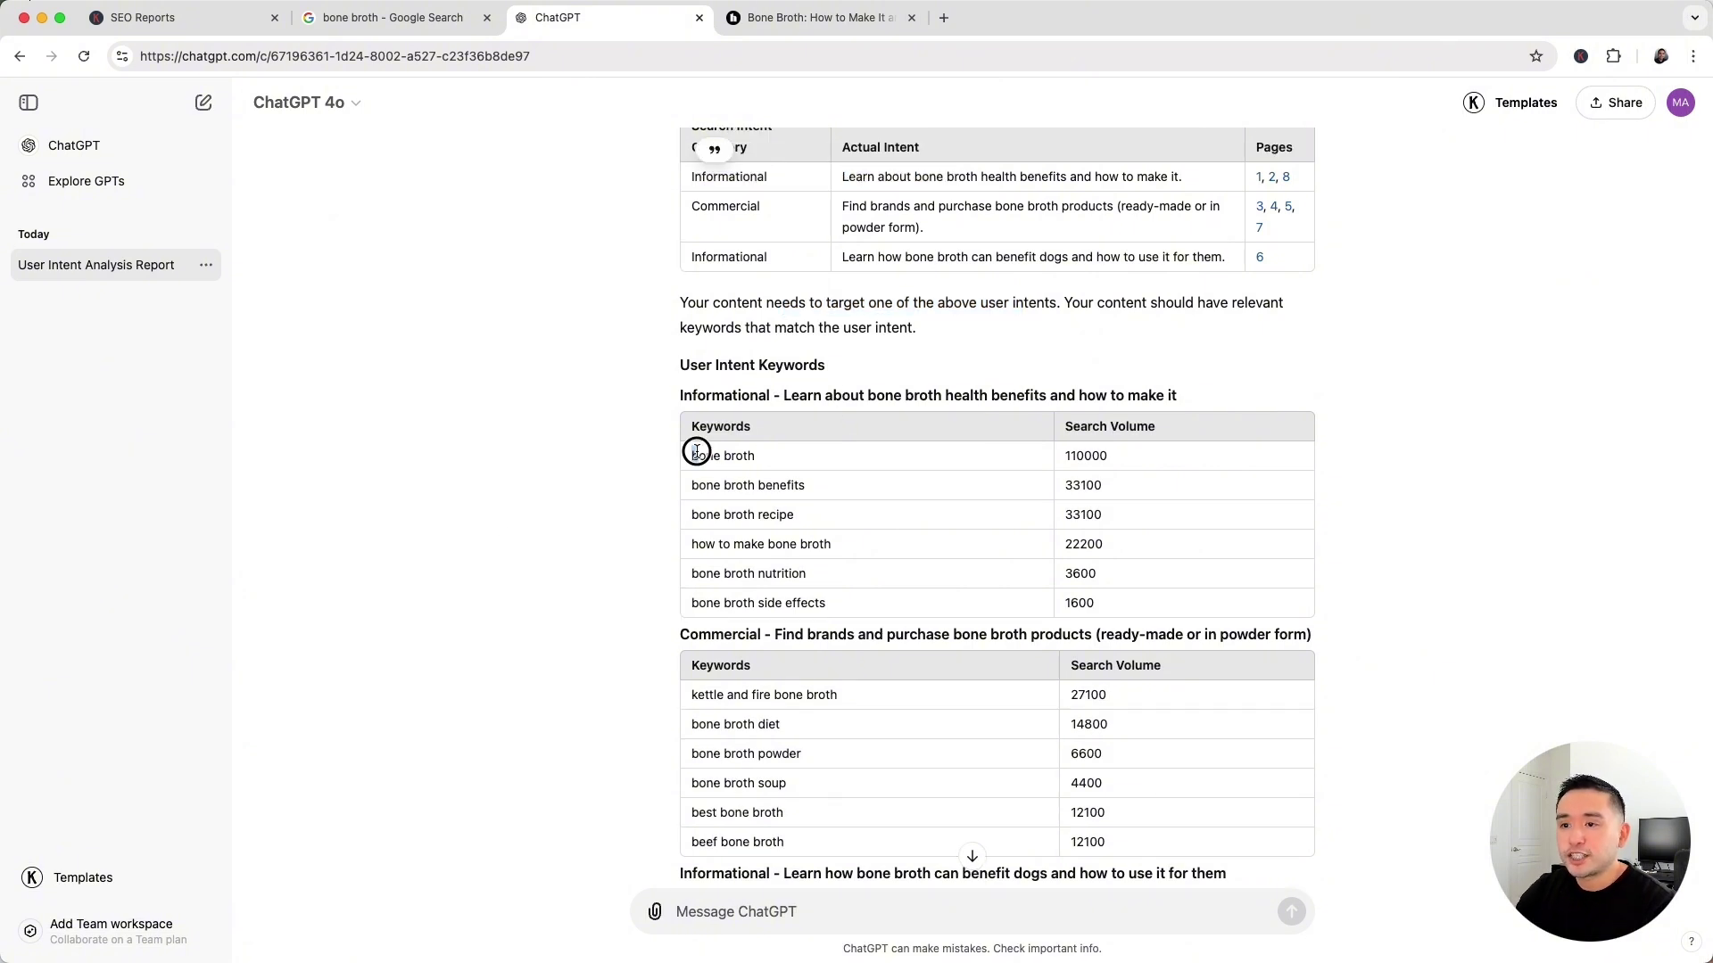
drag(697, 452, 844, 609)
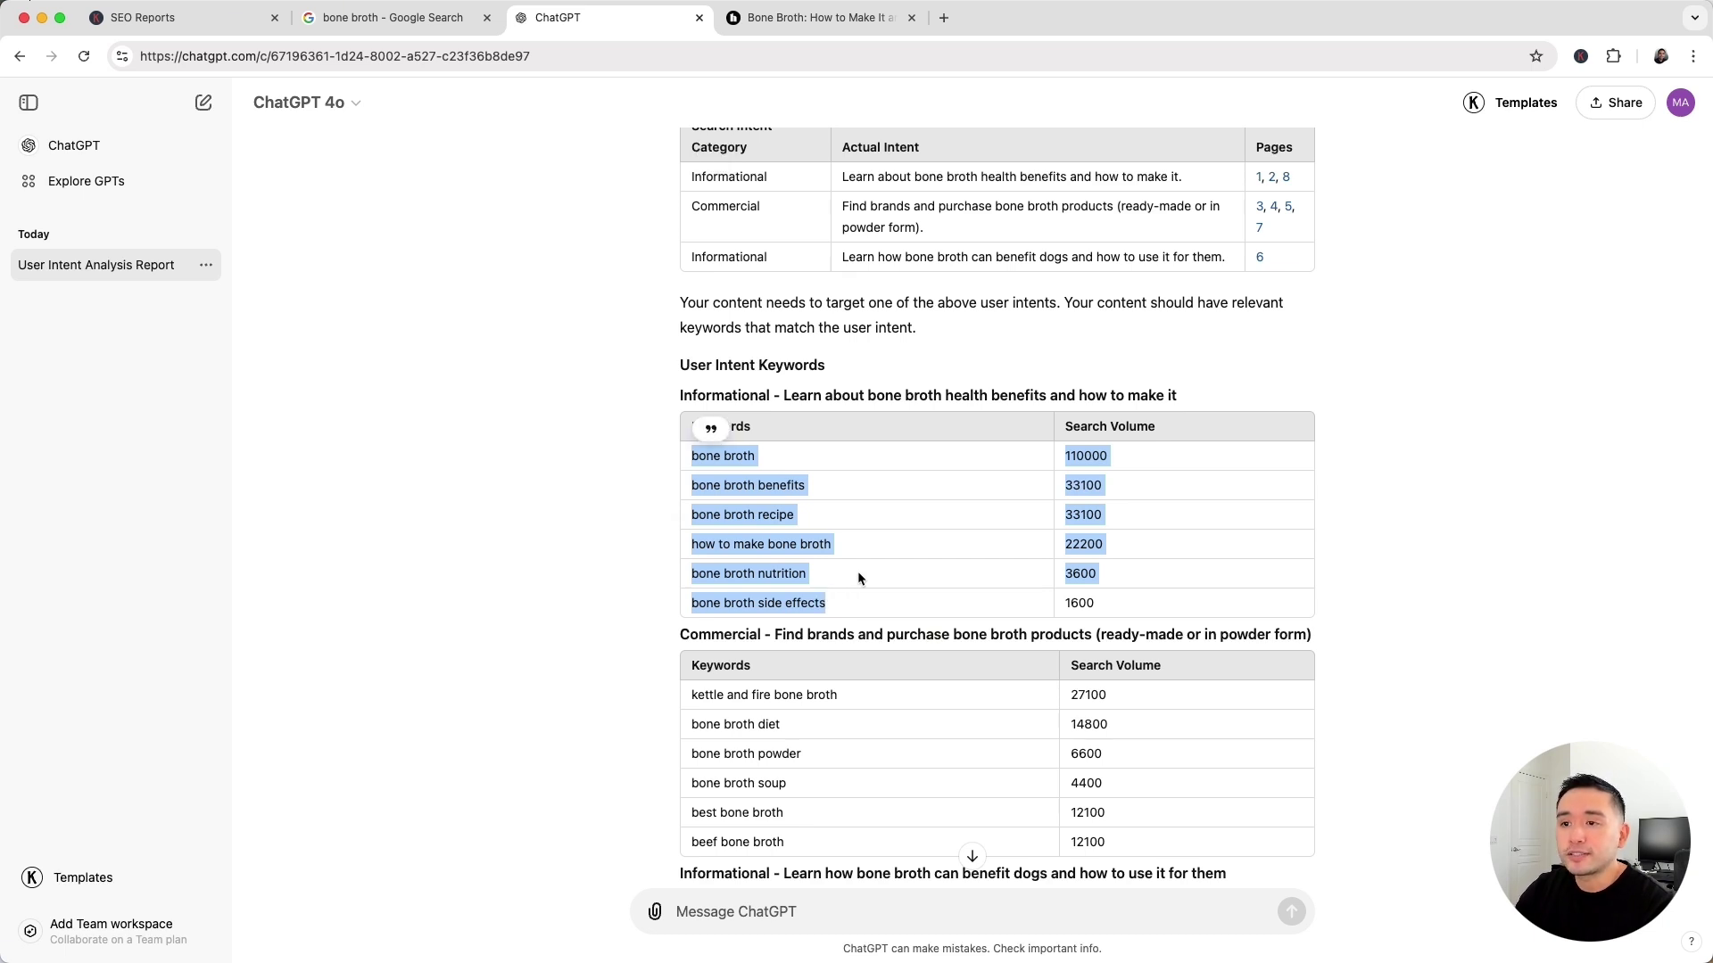
click(739, 401)
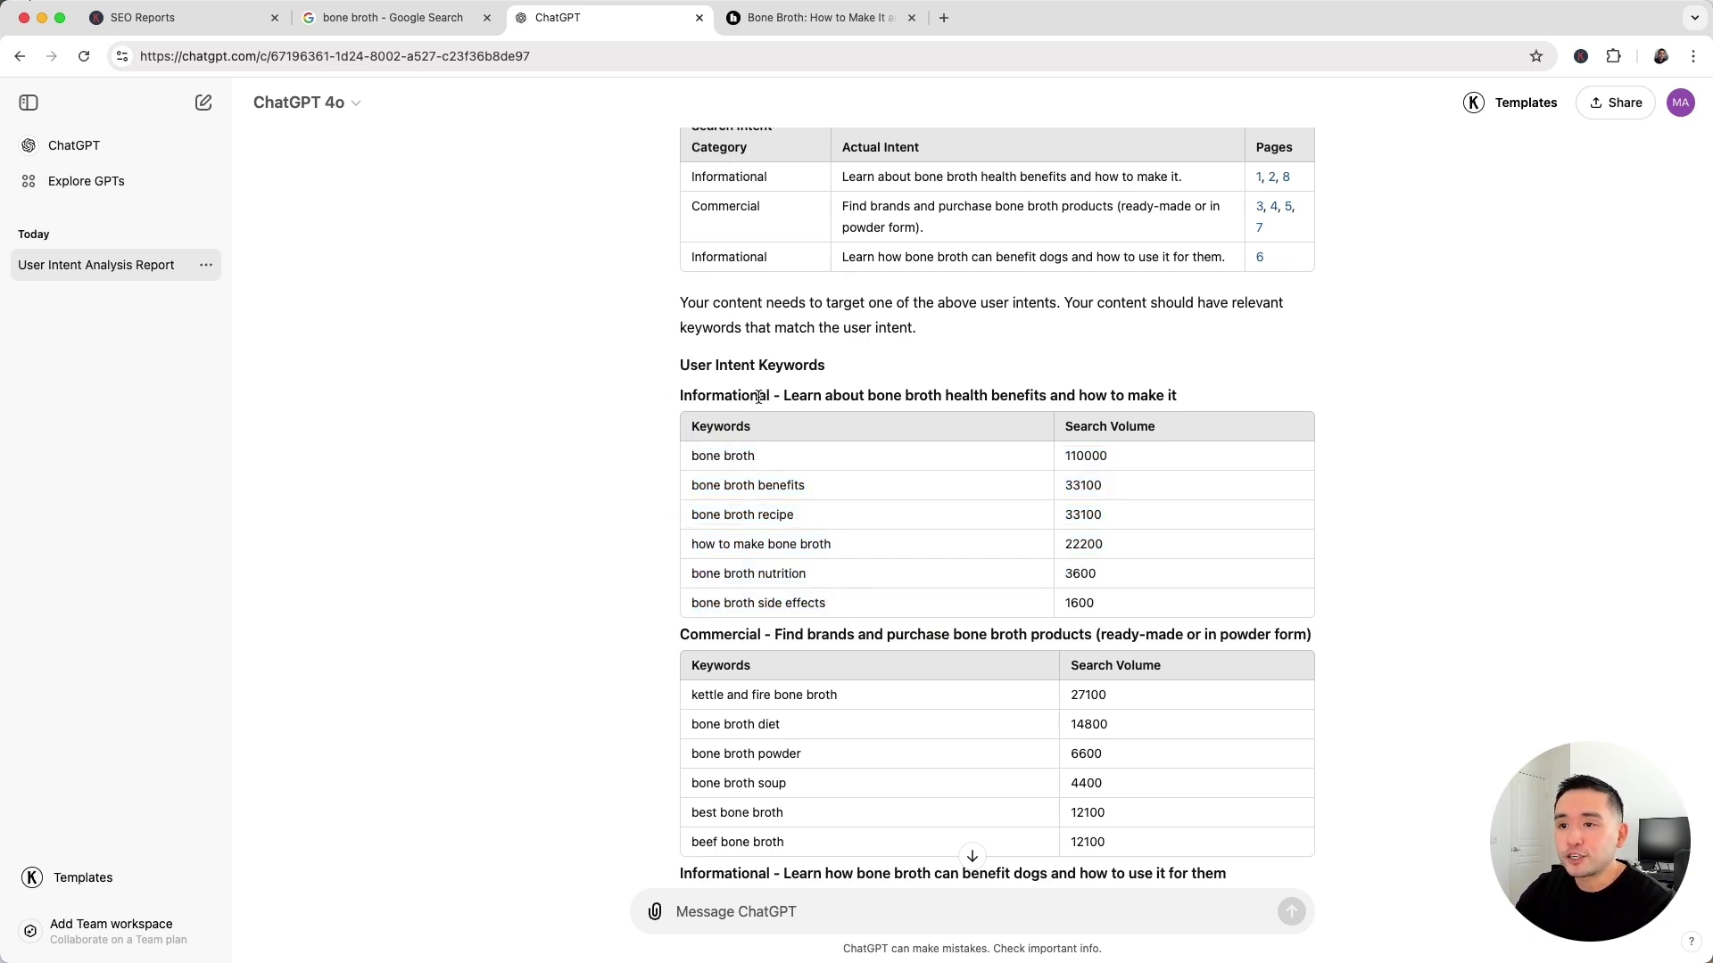
drag(758, 396, 1169, 393)
Back on the bone broth Google results, send the Analyze Content Type report to ChatGPT
click(1169, 393)
scroll(1169, 393, down, 1)
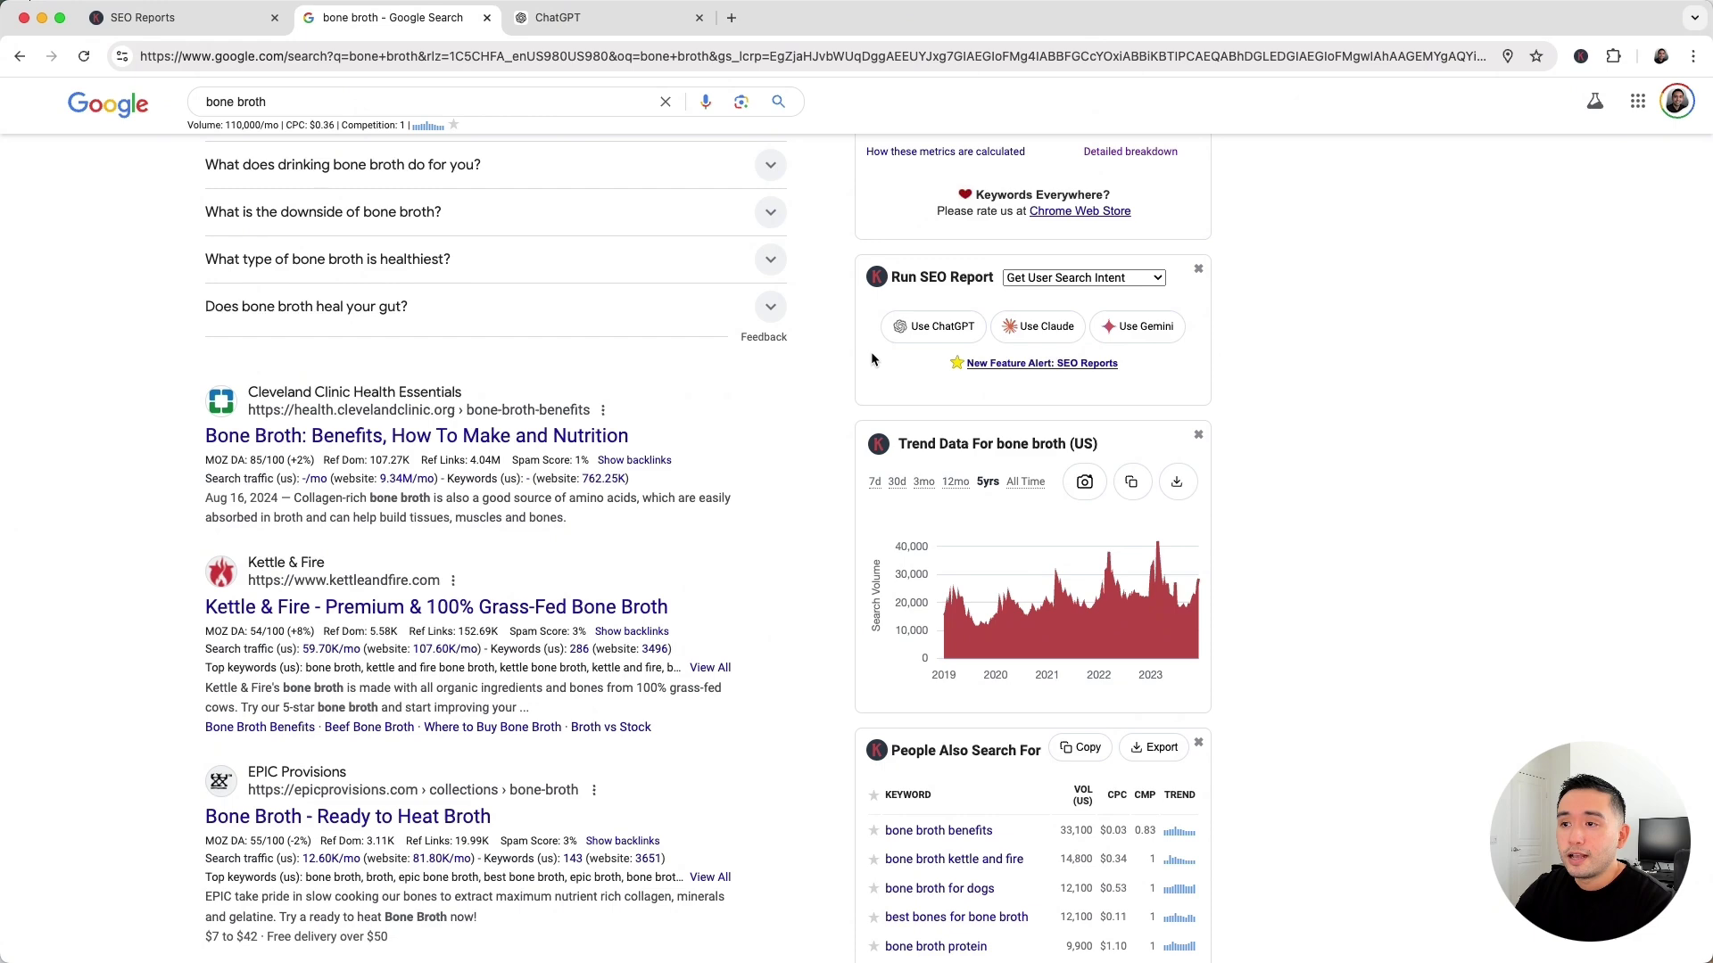
scroll(562, 287, up, 1)
scroll(558, 289, up, 2)
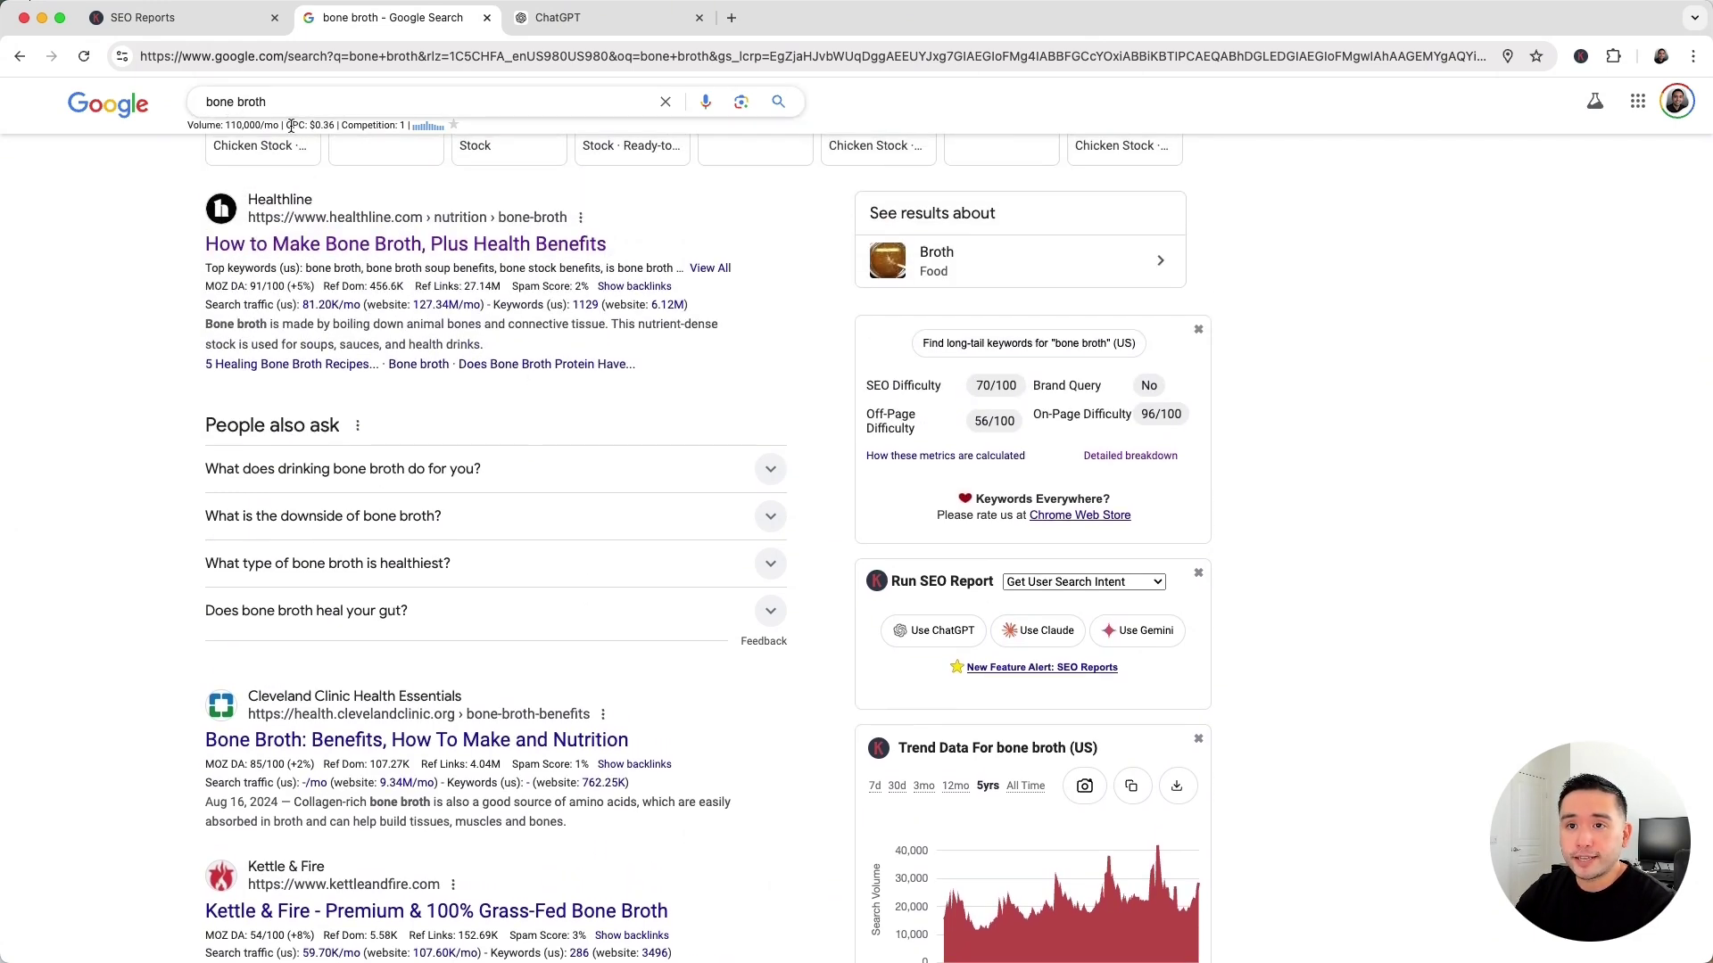
scroll(856, 457, down, 3)
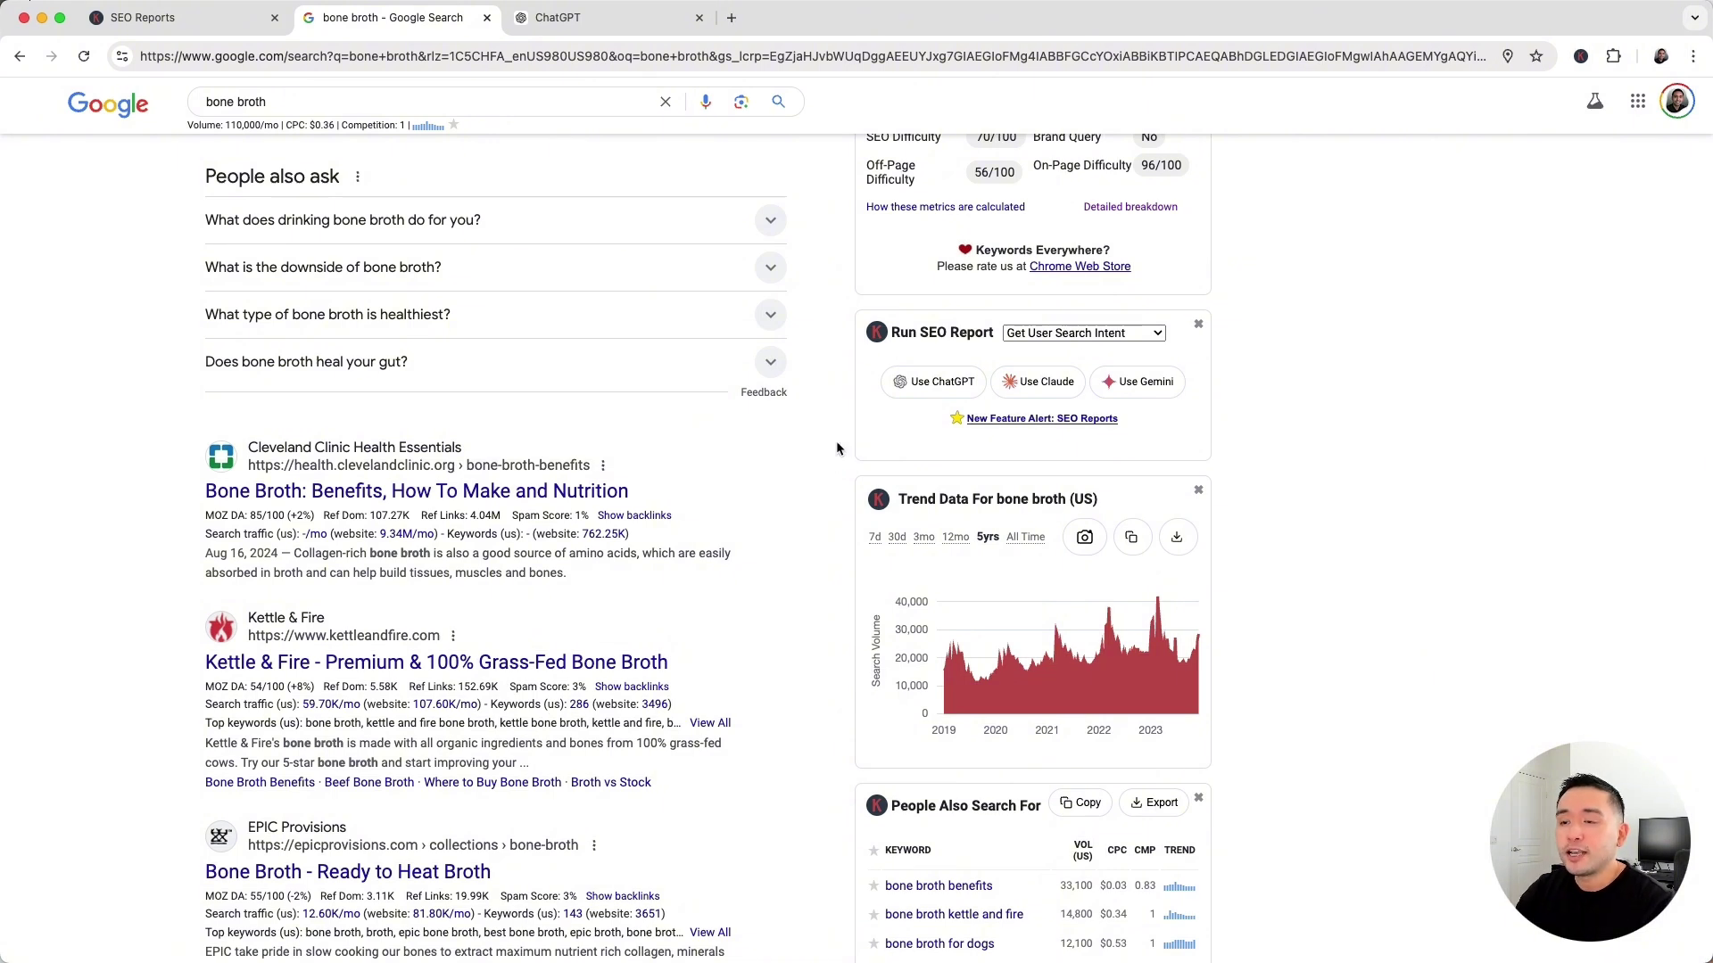
click(1040, 337)
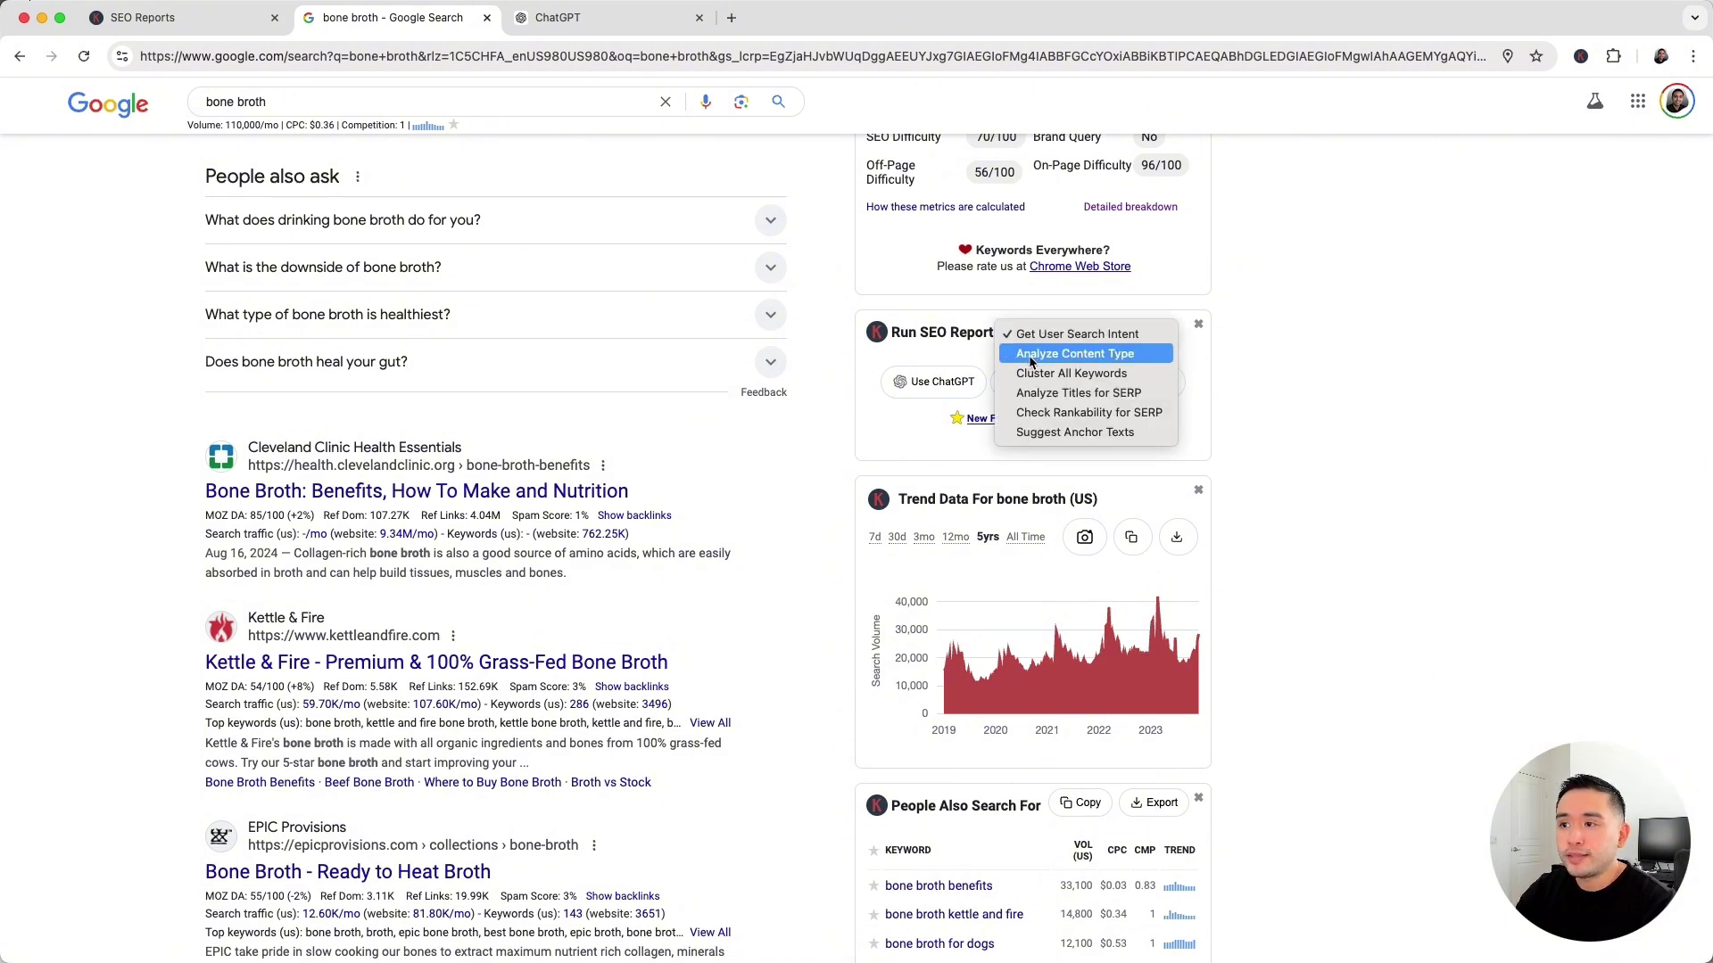
click(1083, 355)
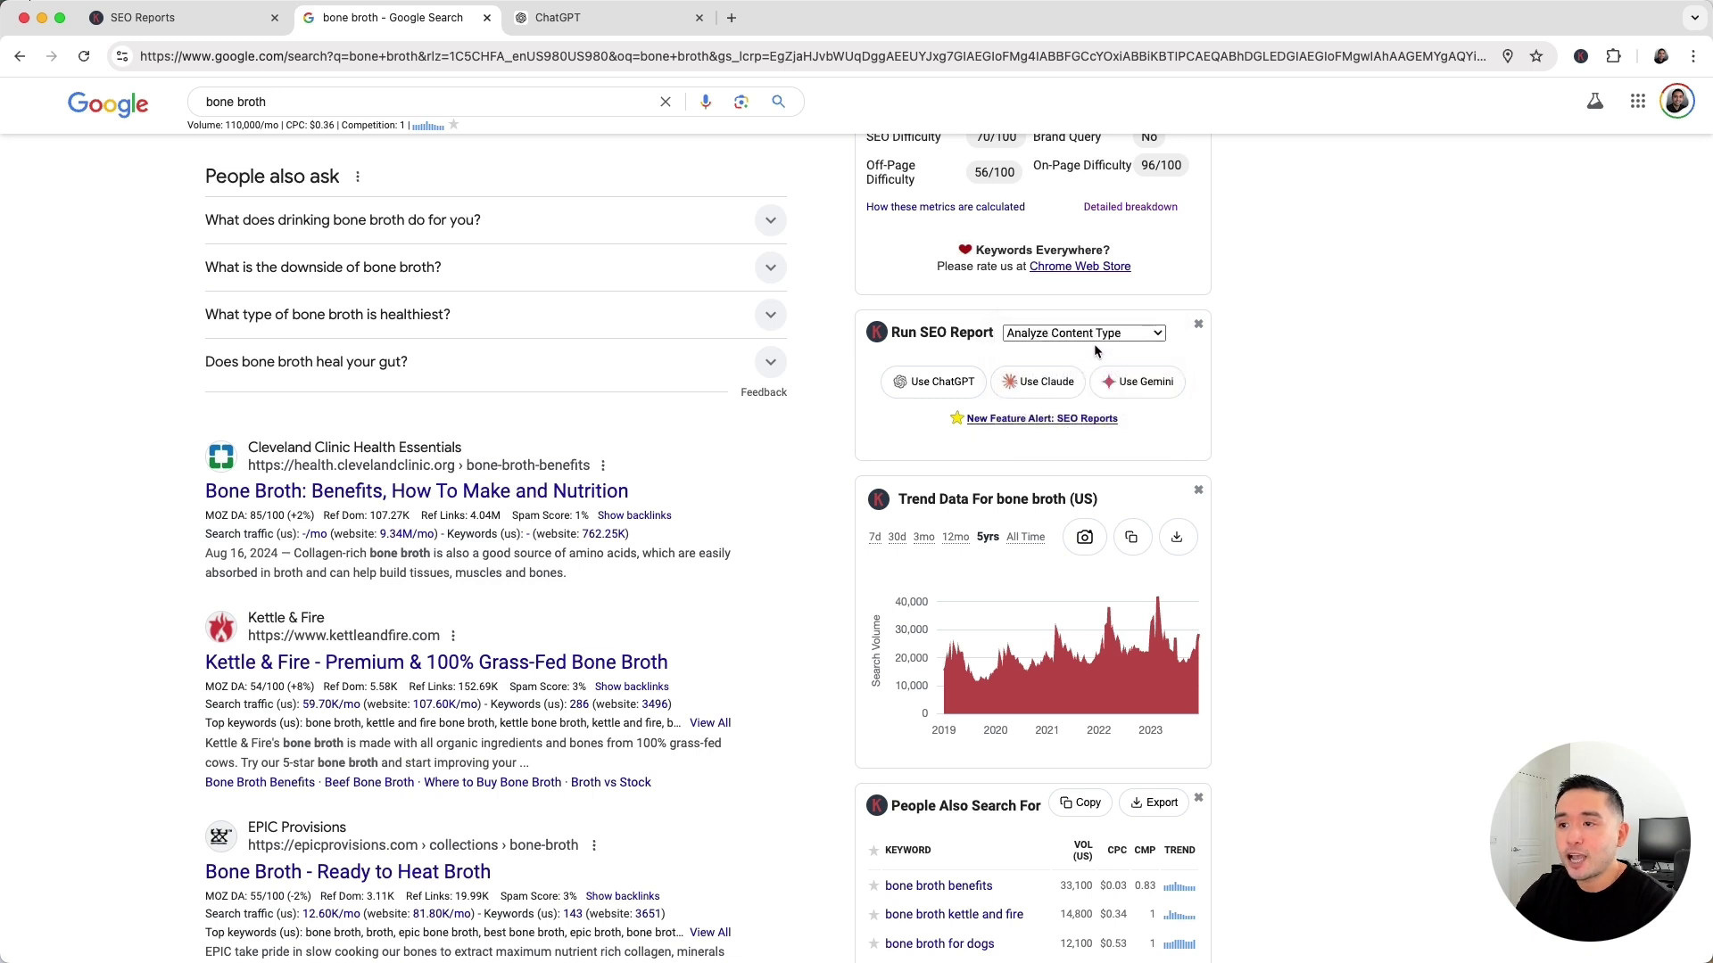
click(936, 382)
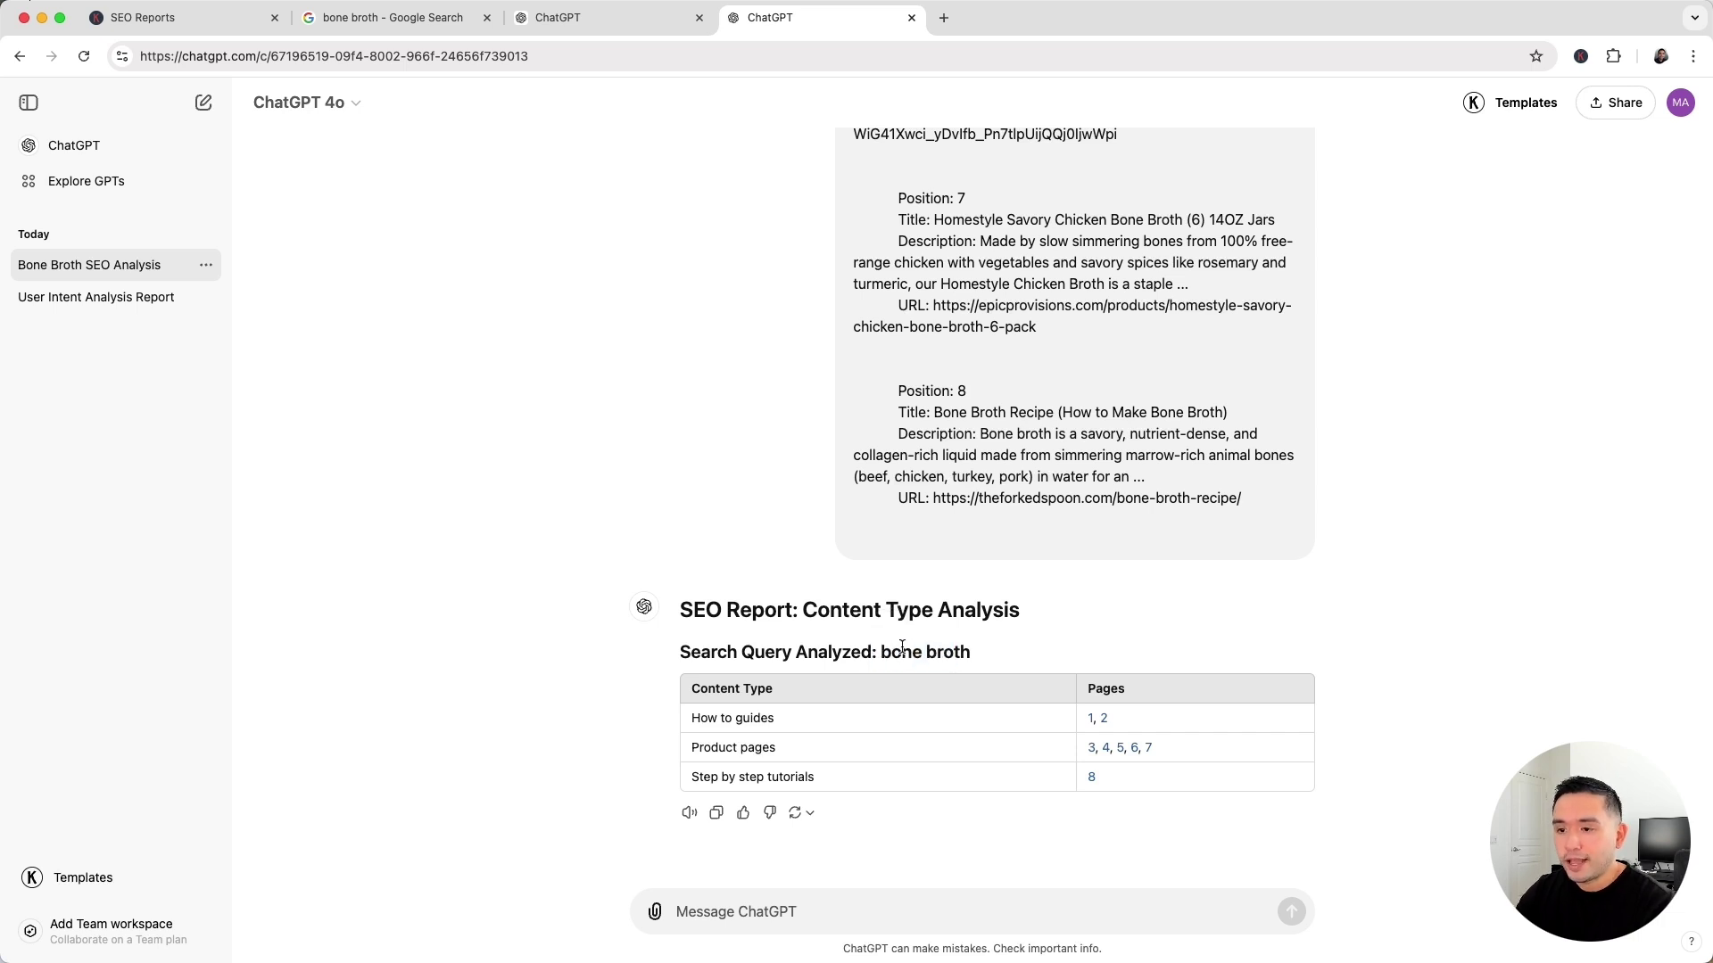
drag(694, 718, 764, 750)
click(794, 772)
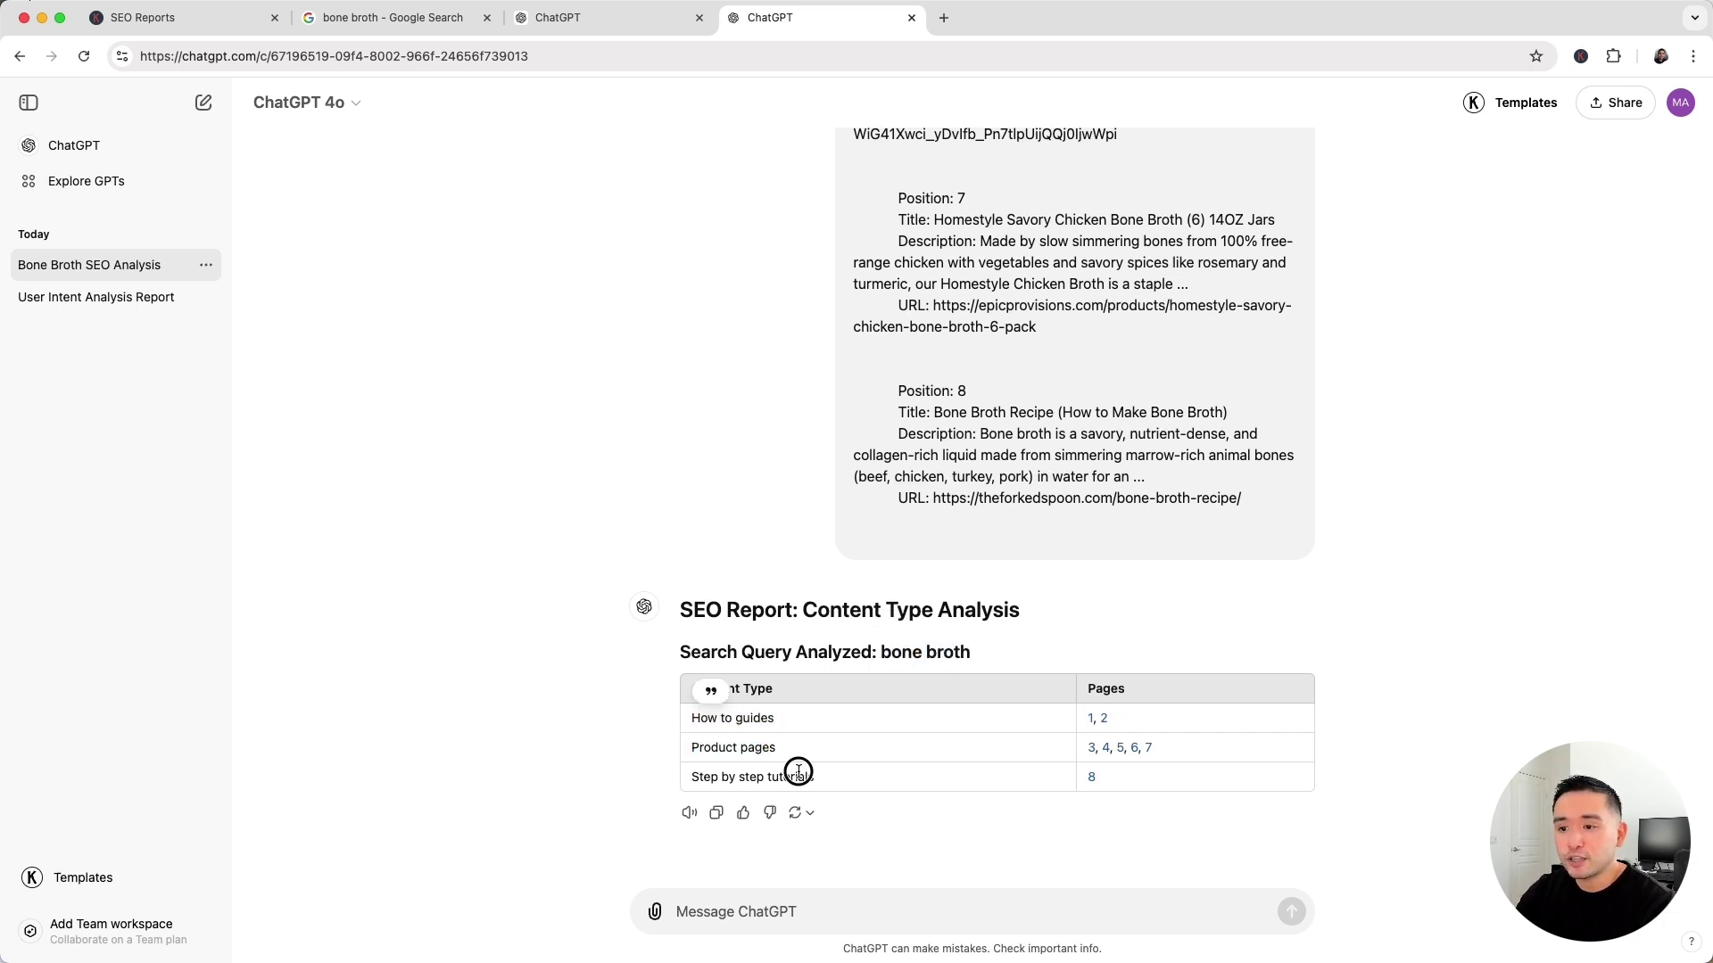
click(431, 21)
click(846, 16)
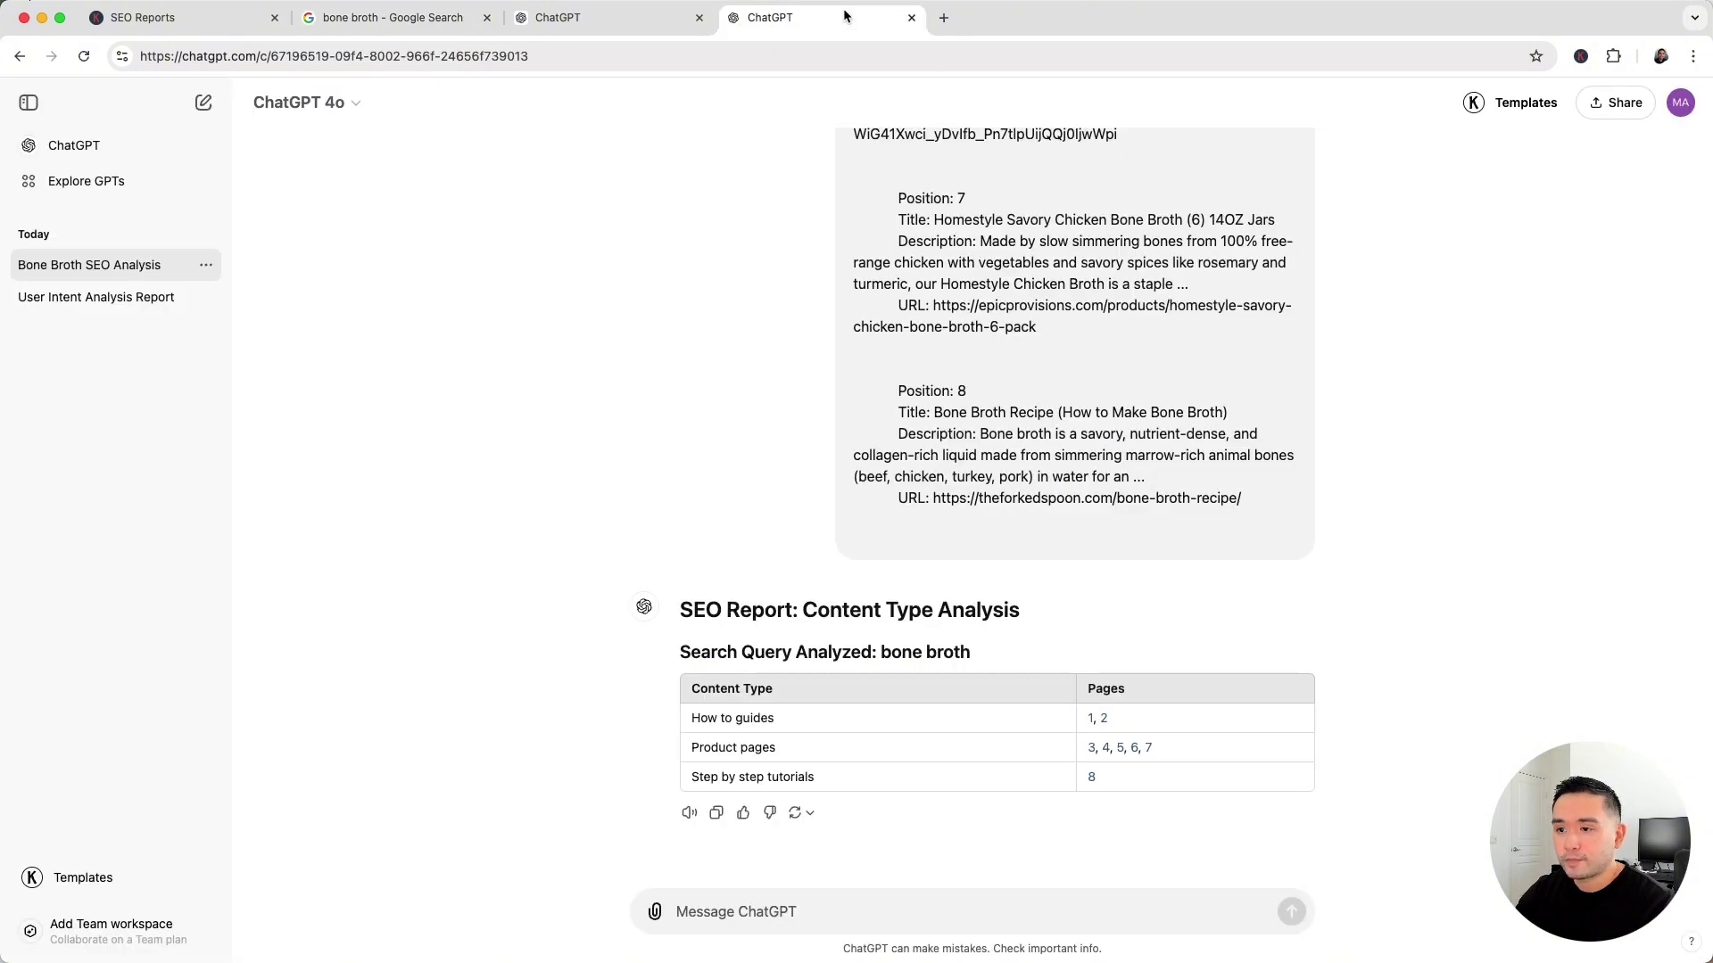
drag(1141, 711, 1128, 747)
click(1045, 747)
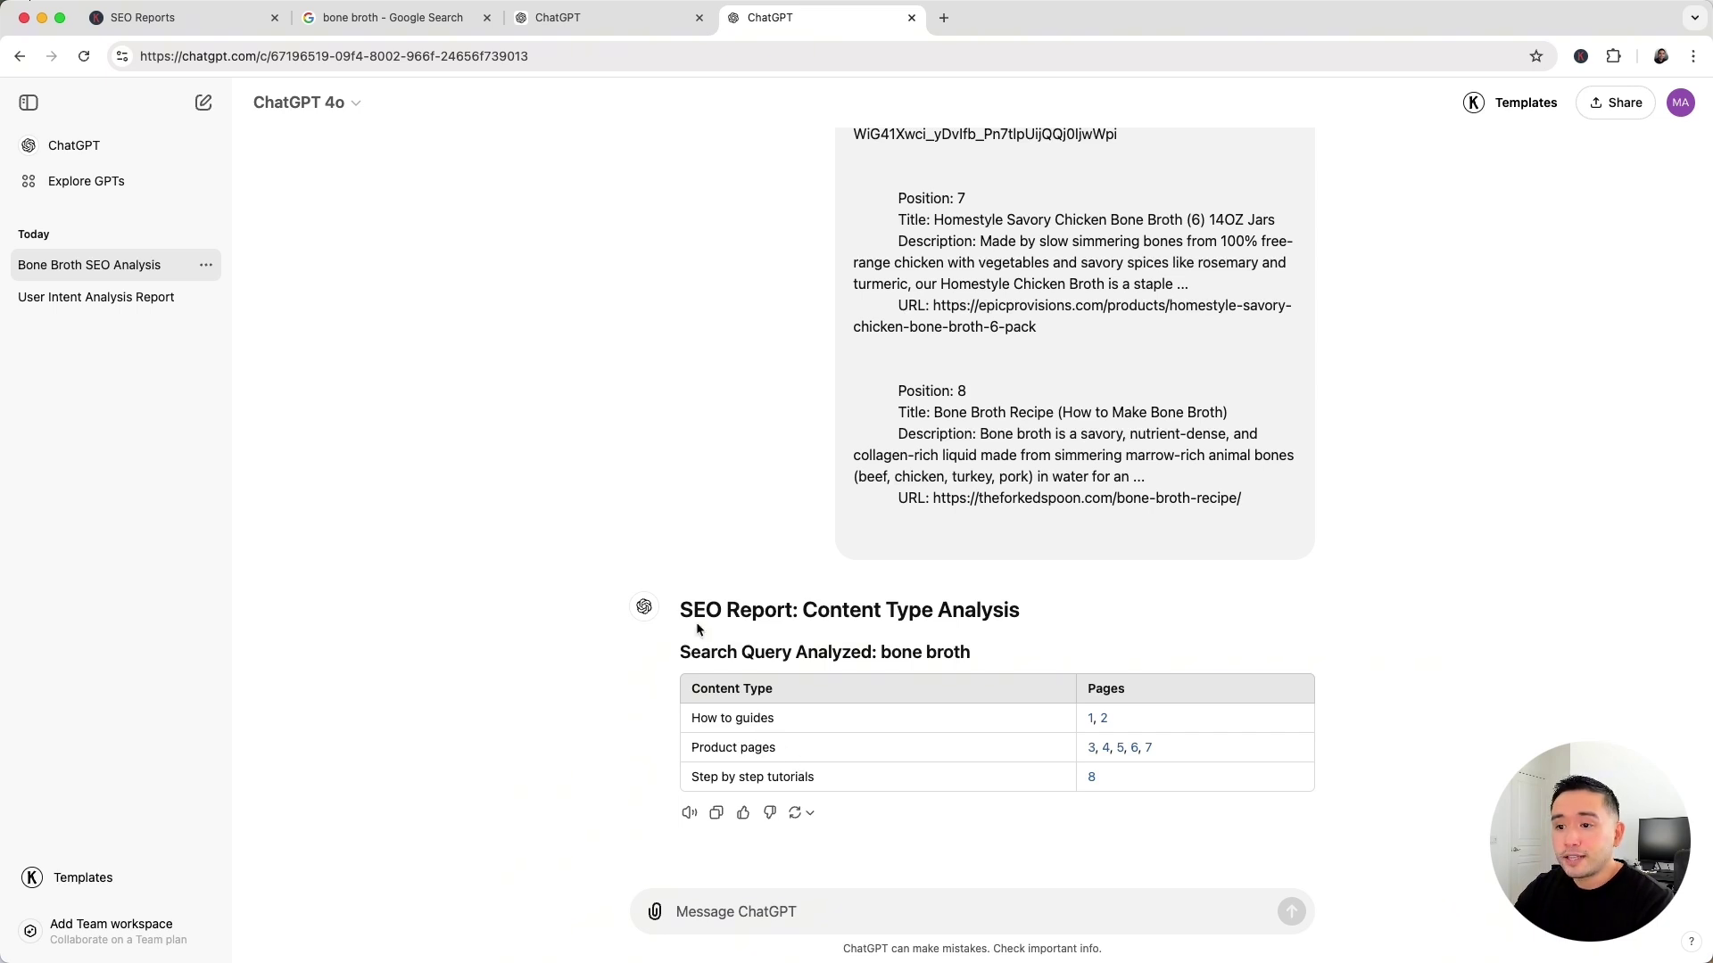
drag(681, 617, 918, 617)
click(919, 617)
drag(691, 749, 795, 747)
click(794, 747)
drag(990, 656, 867, 654)
Close both ChatGPT tabs and switch the SEO report to Cluster All Keywords
click(982, 651)
key(super+w)
key(super+w)
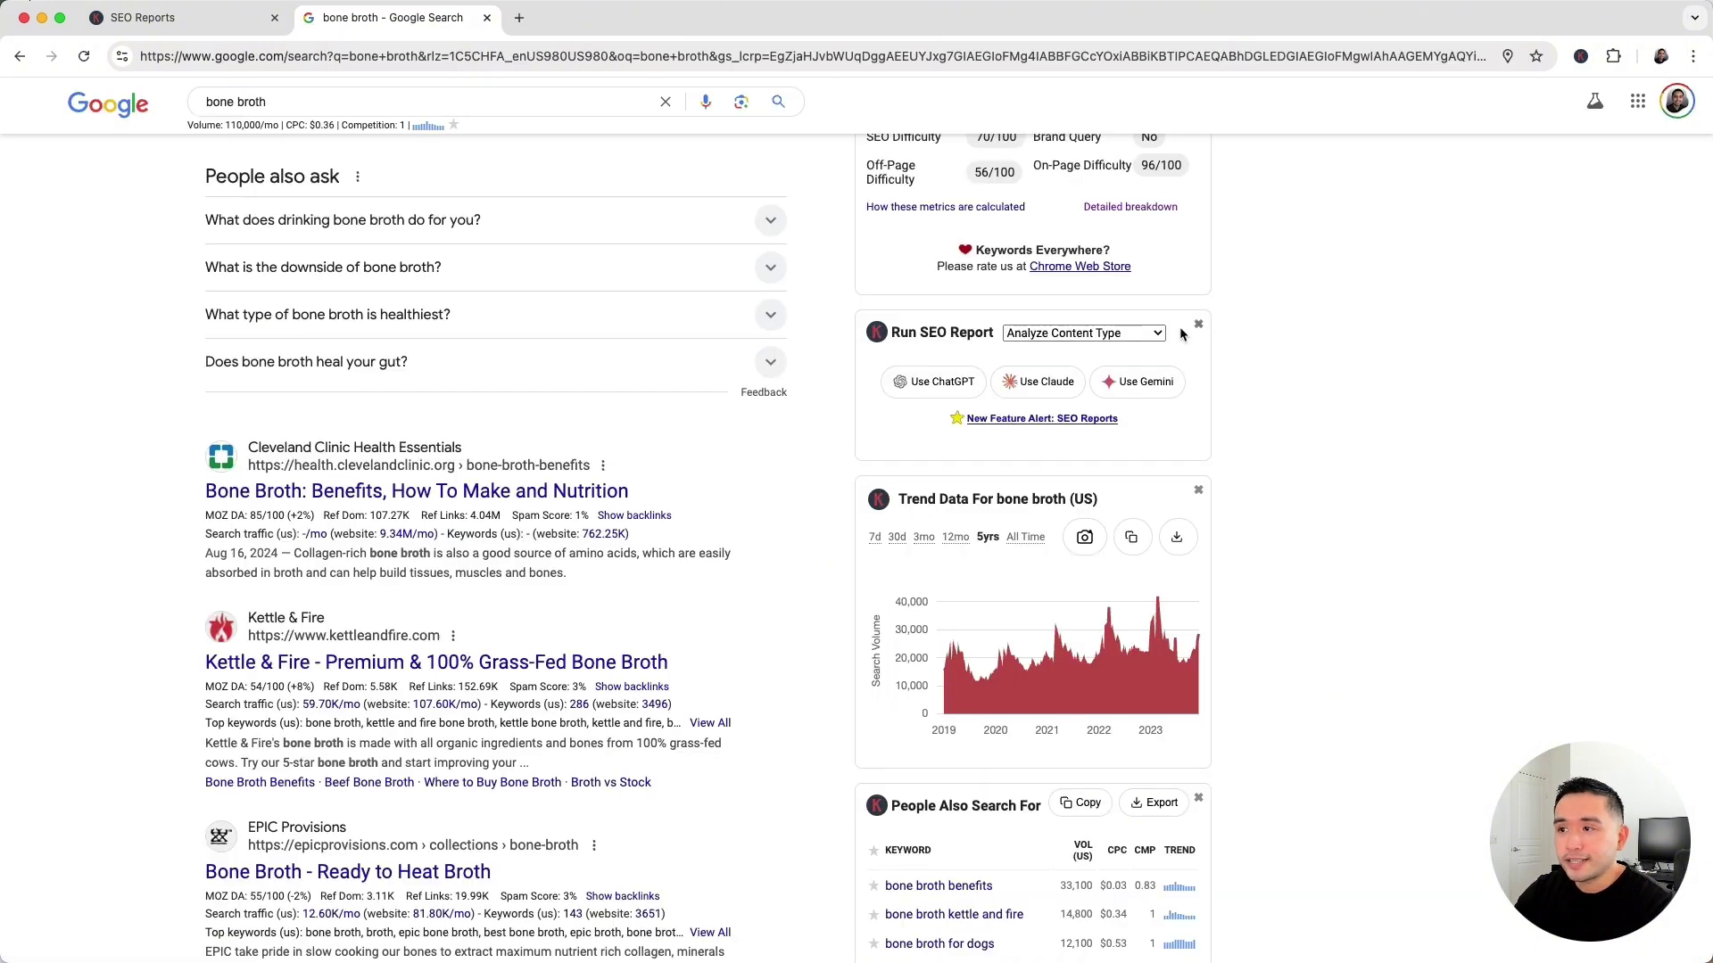
click(1160, 334)
click(1126, 356)
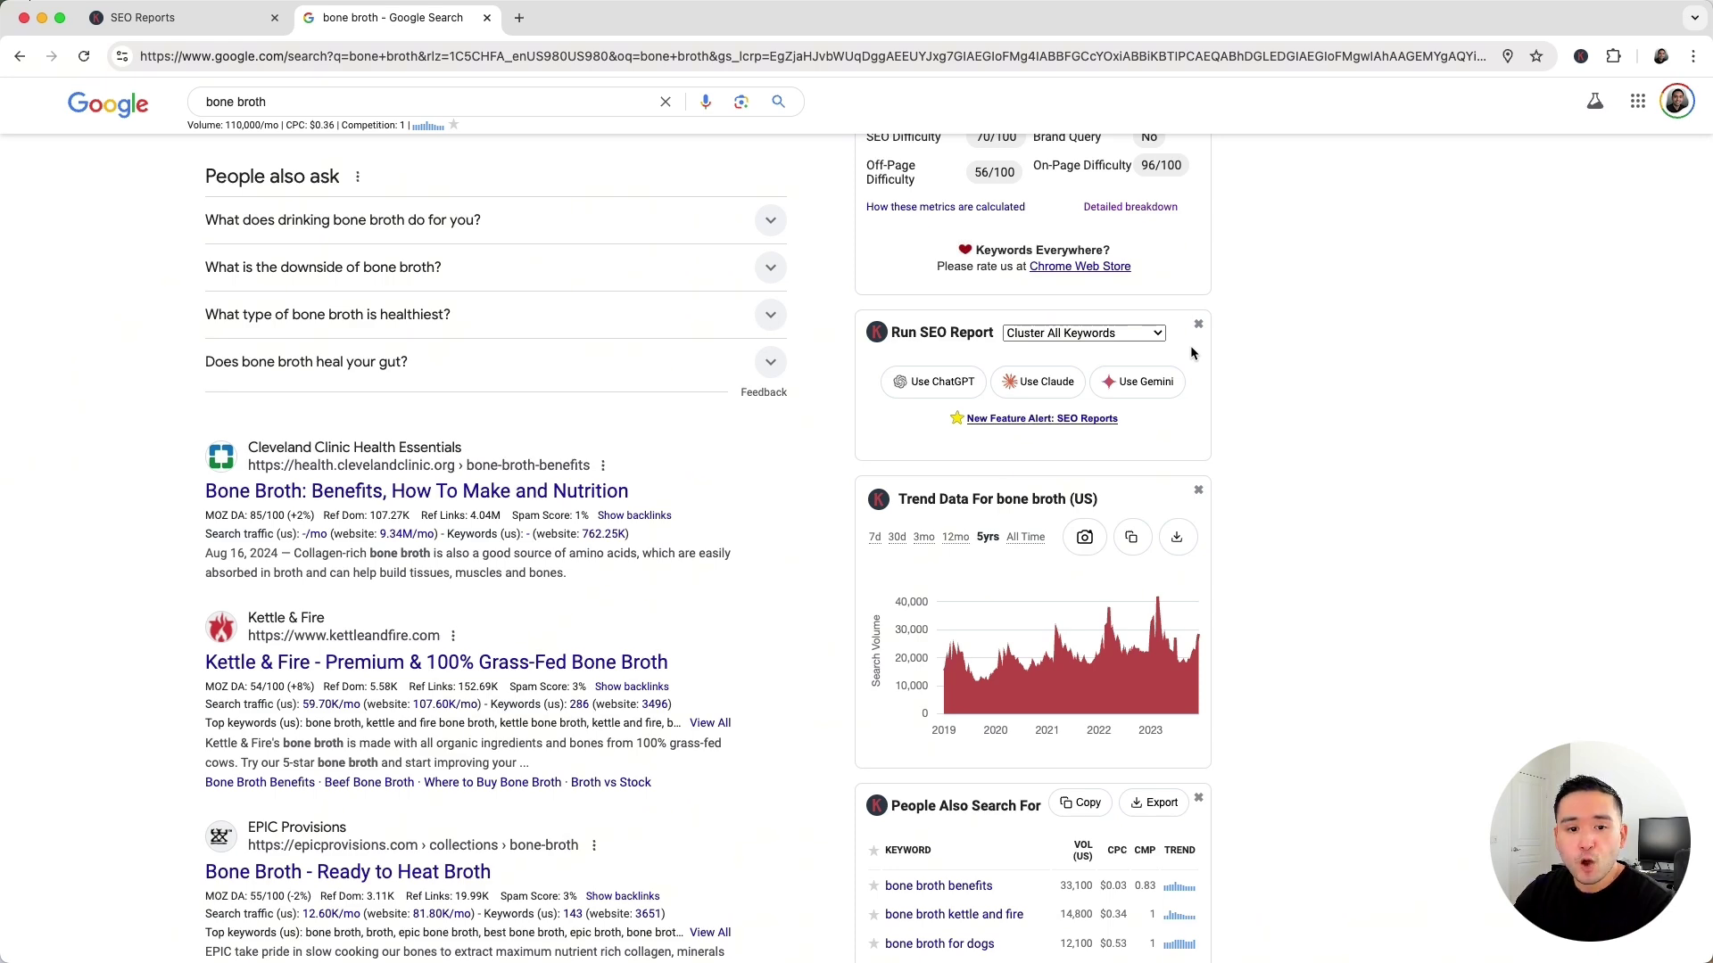
Scroll through the People Also Search For keyword list
scroll(981, 455, down, 5)
scroll(1090, 470, down, 4)
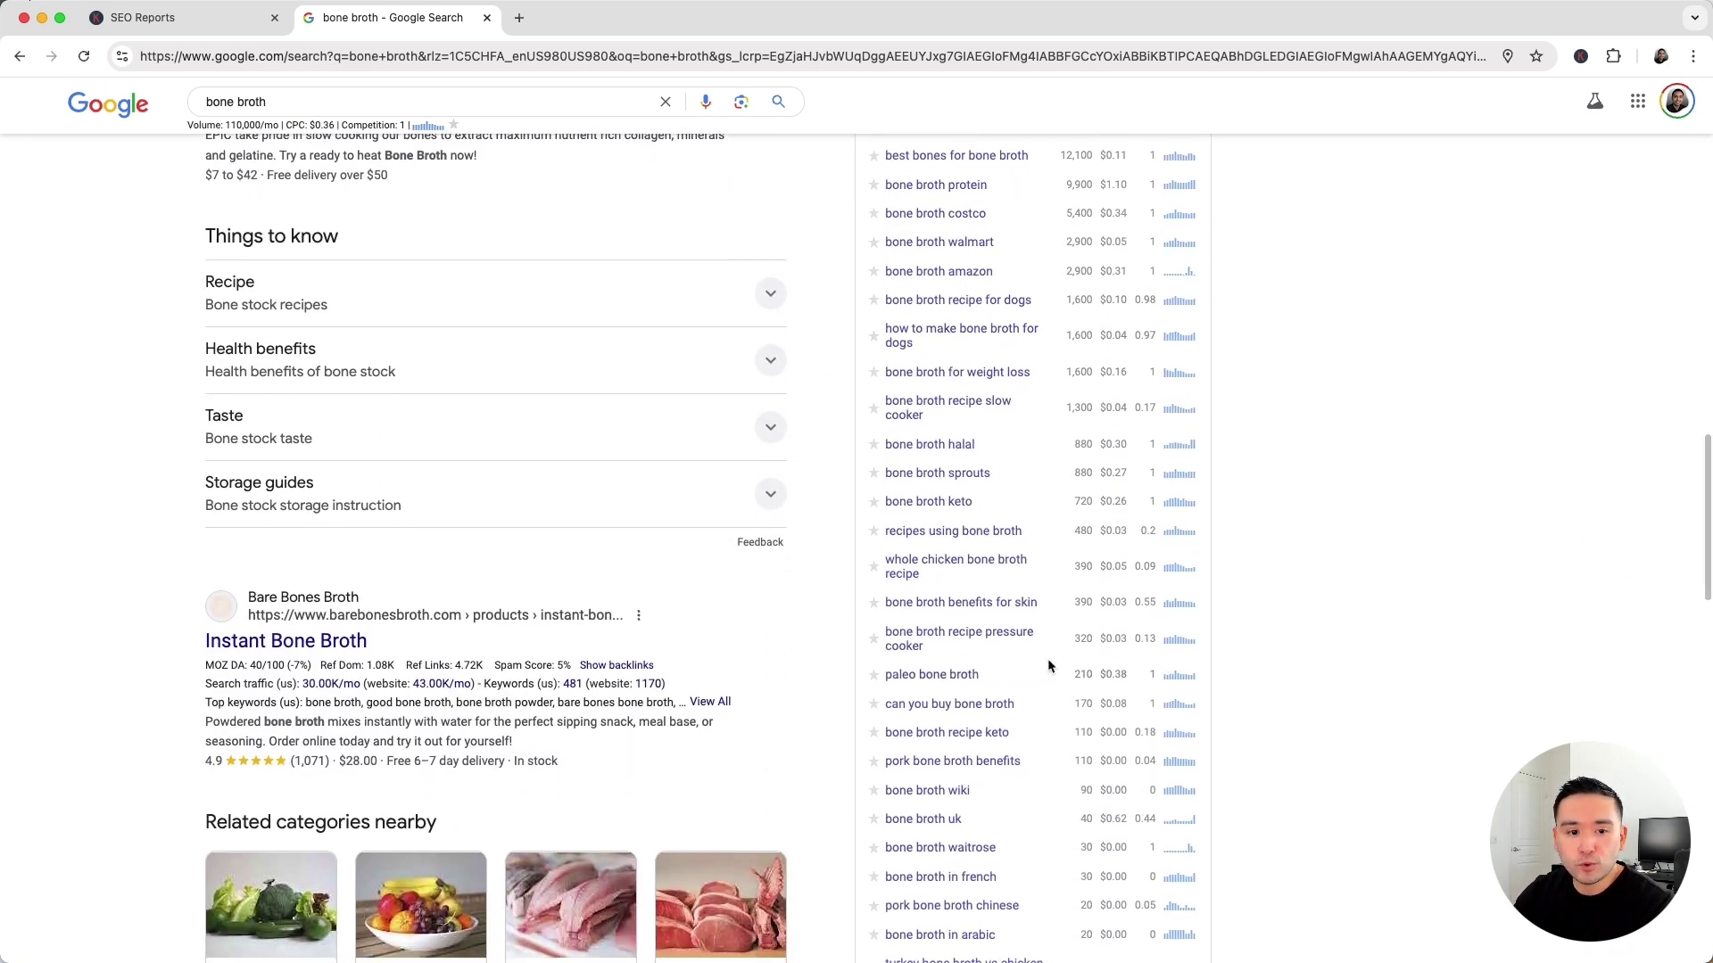
scroll(1049, 660, up, 3)
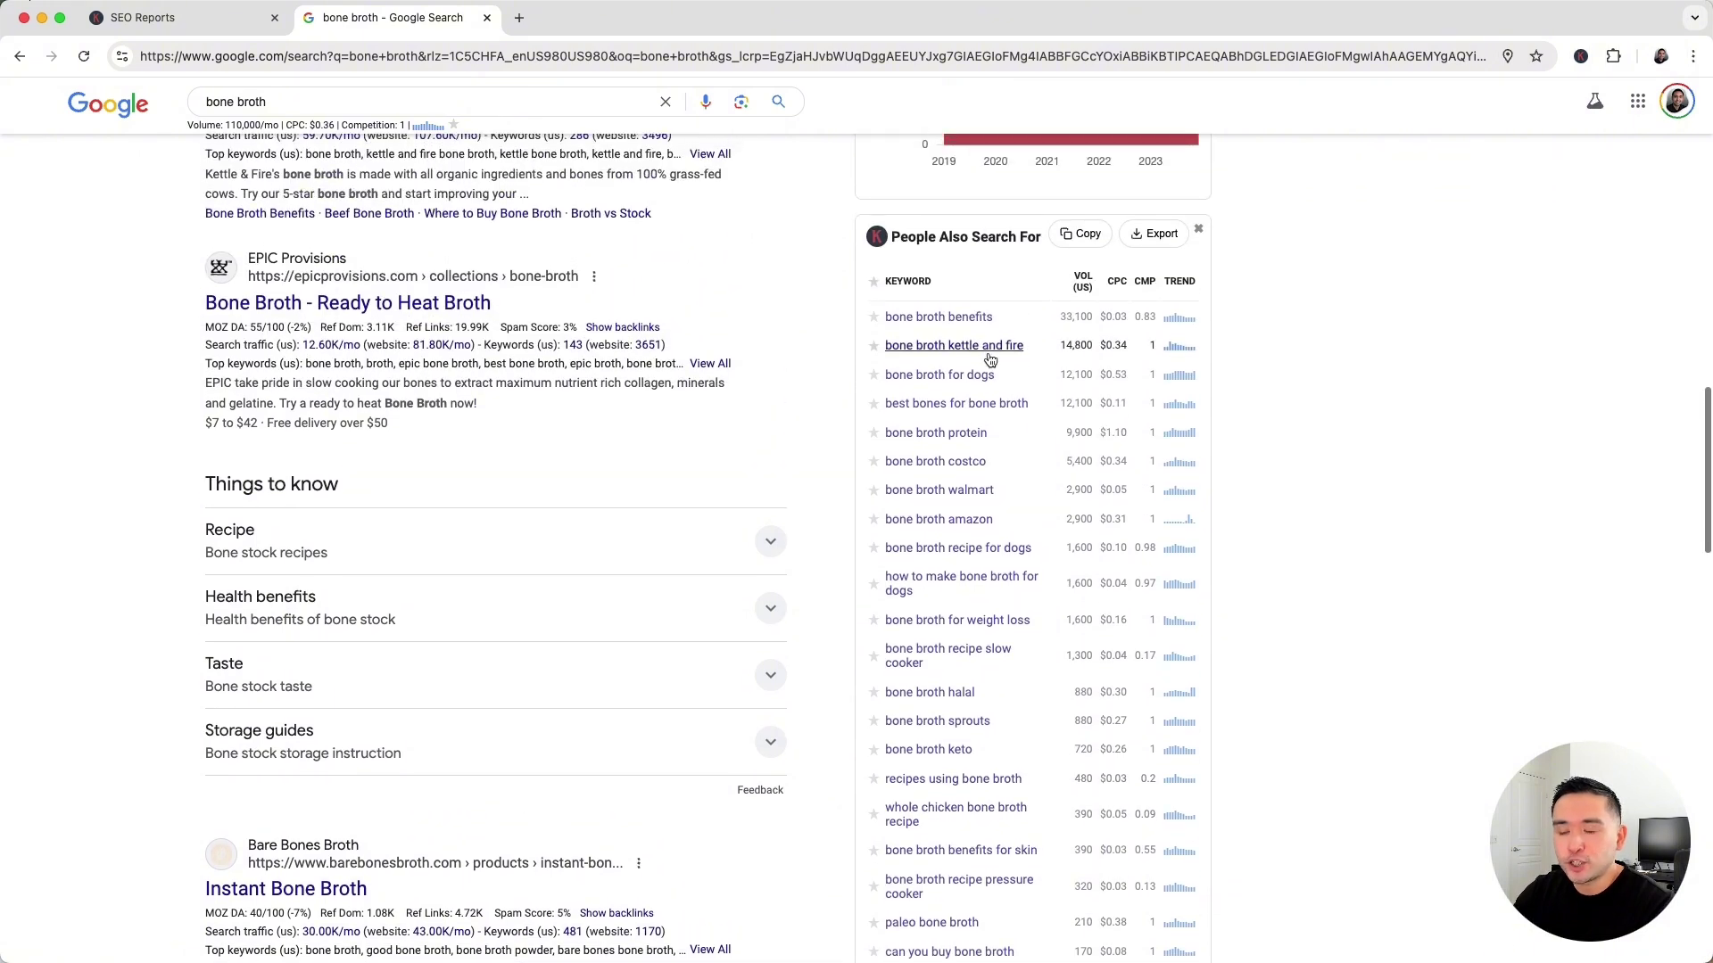
scroll(946, 443, down, 3)
scroll(946, 443, down, 2)
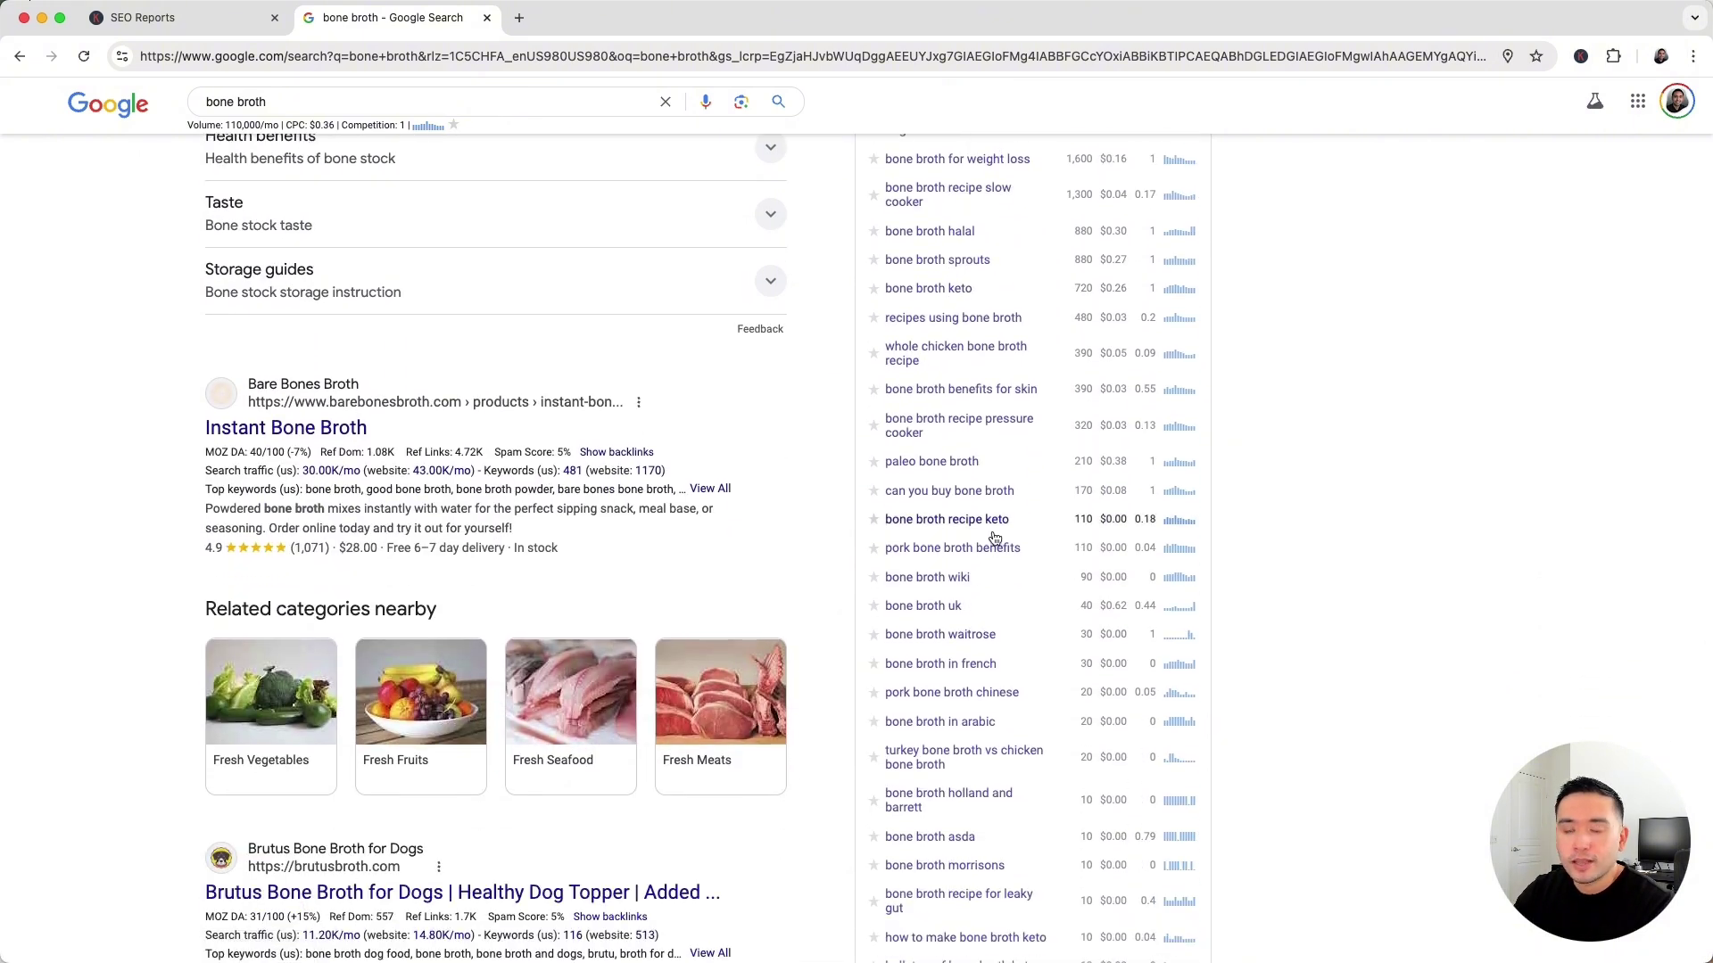
scroll(994, 538, up, 15)
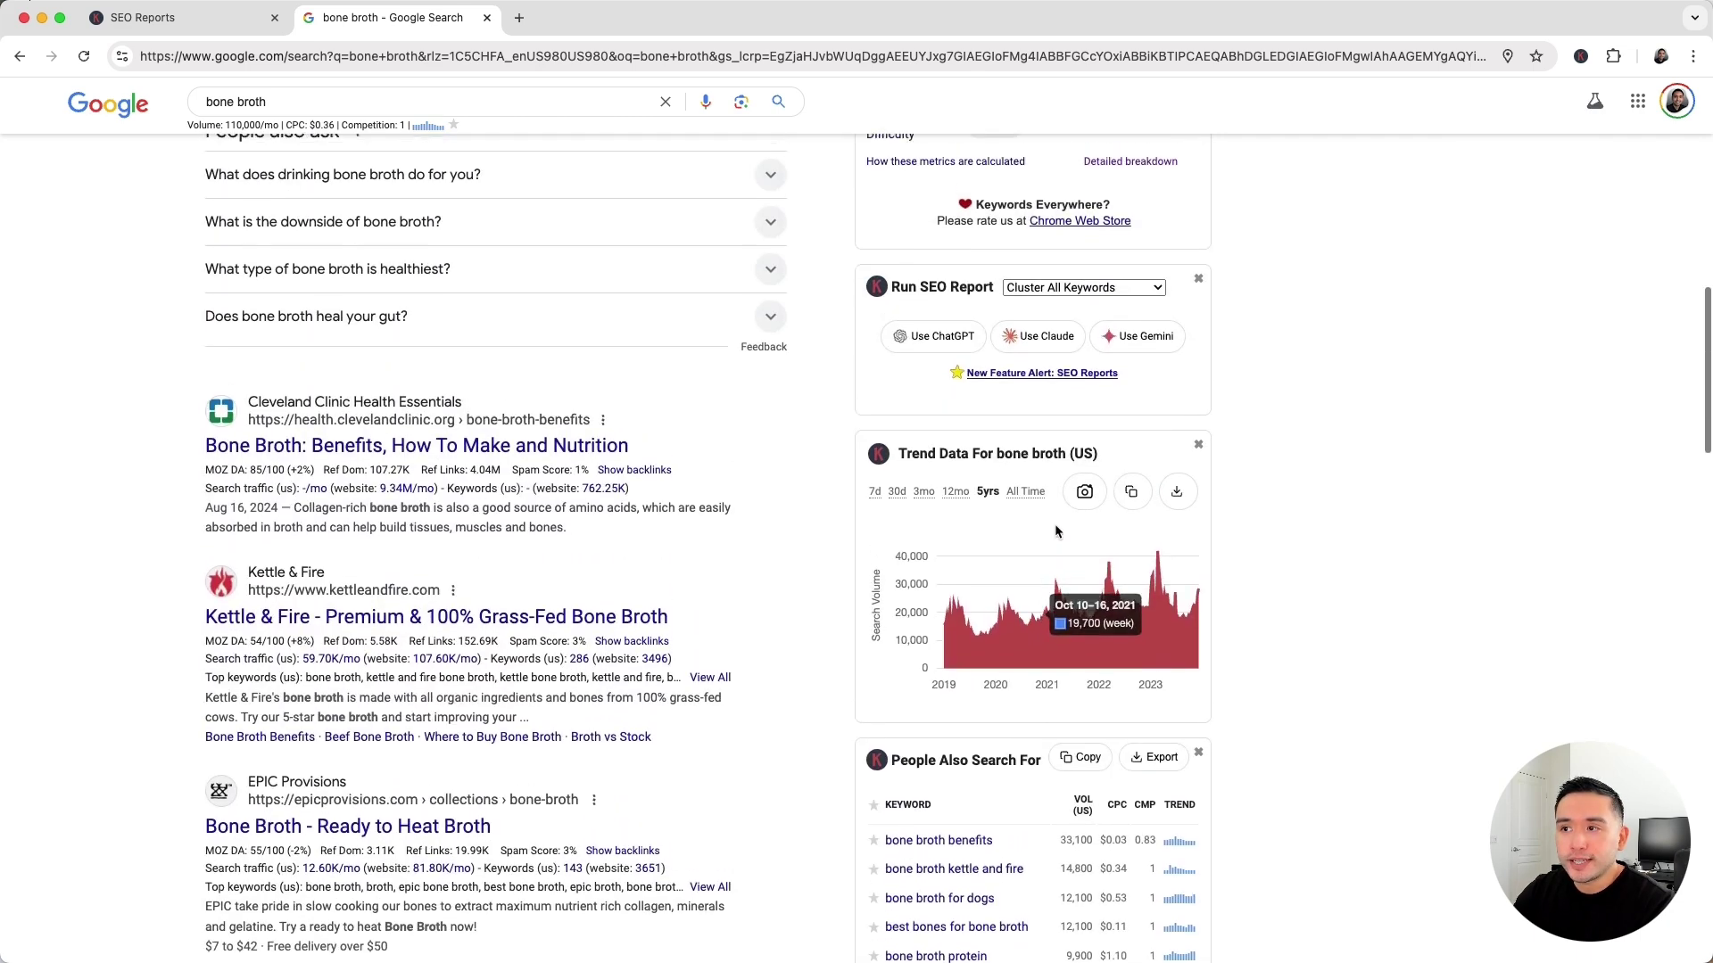
scroll(1055, 531, up, 1)
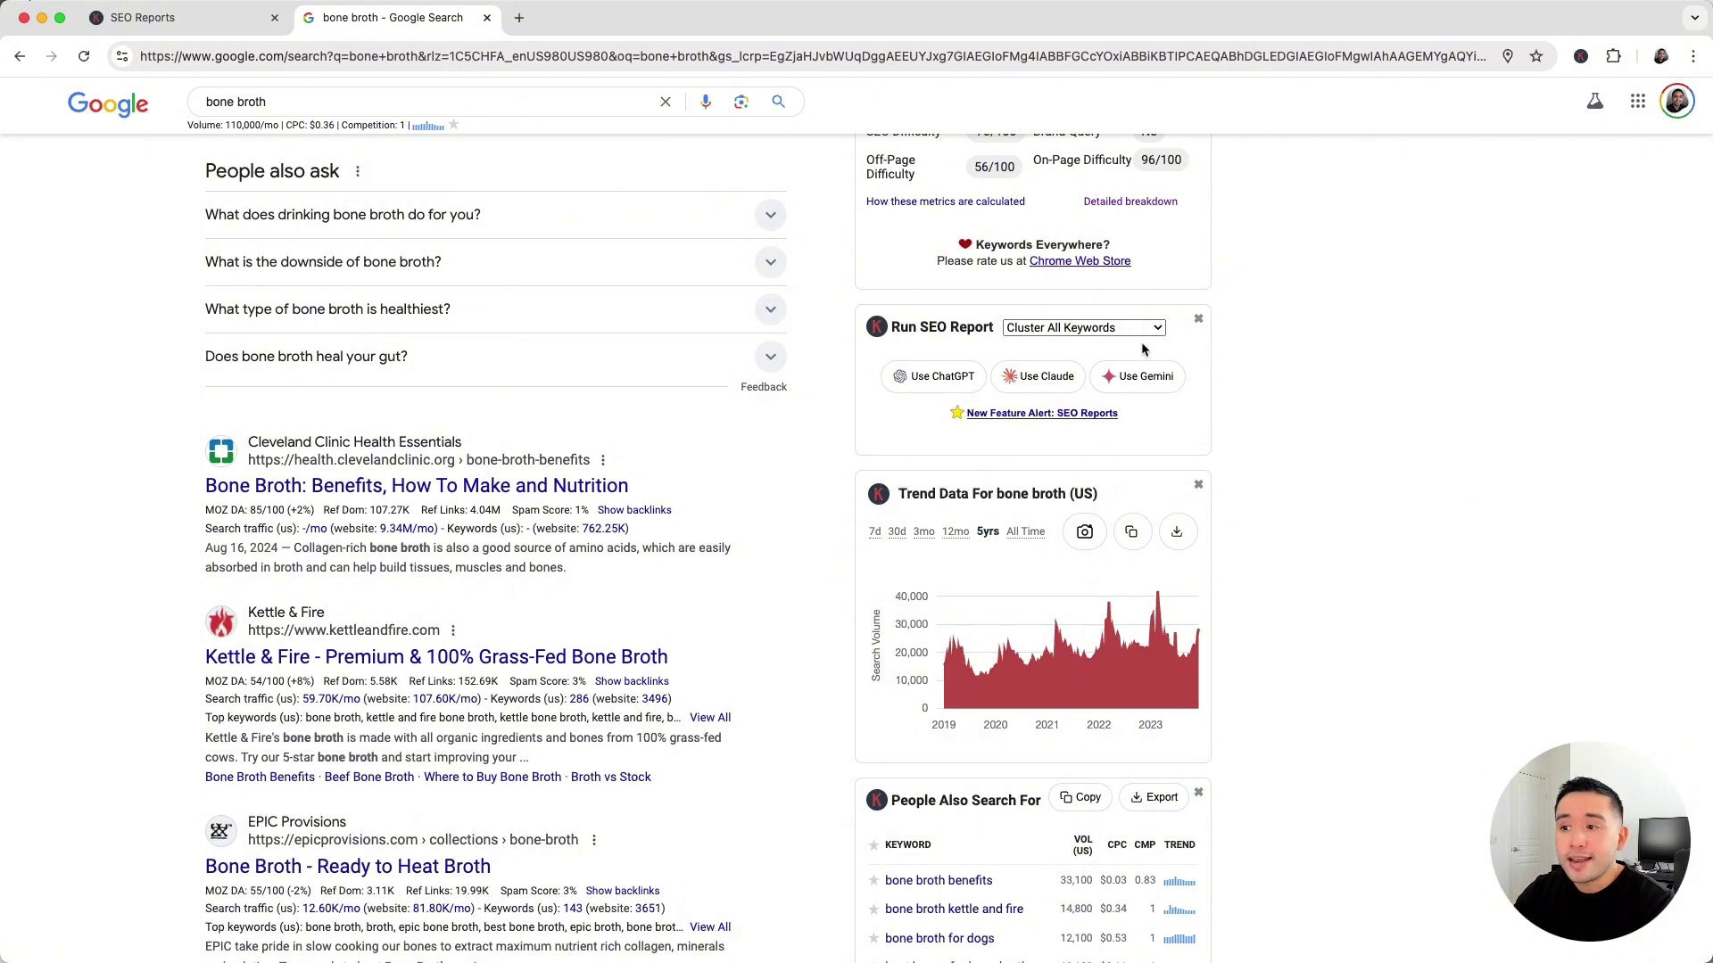
scroll(1159, 373, down, 5)
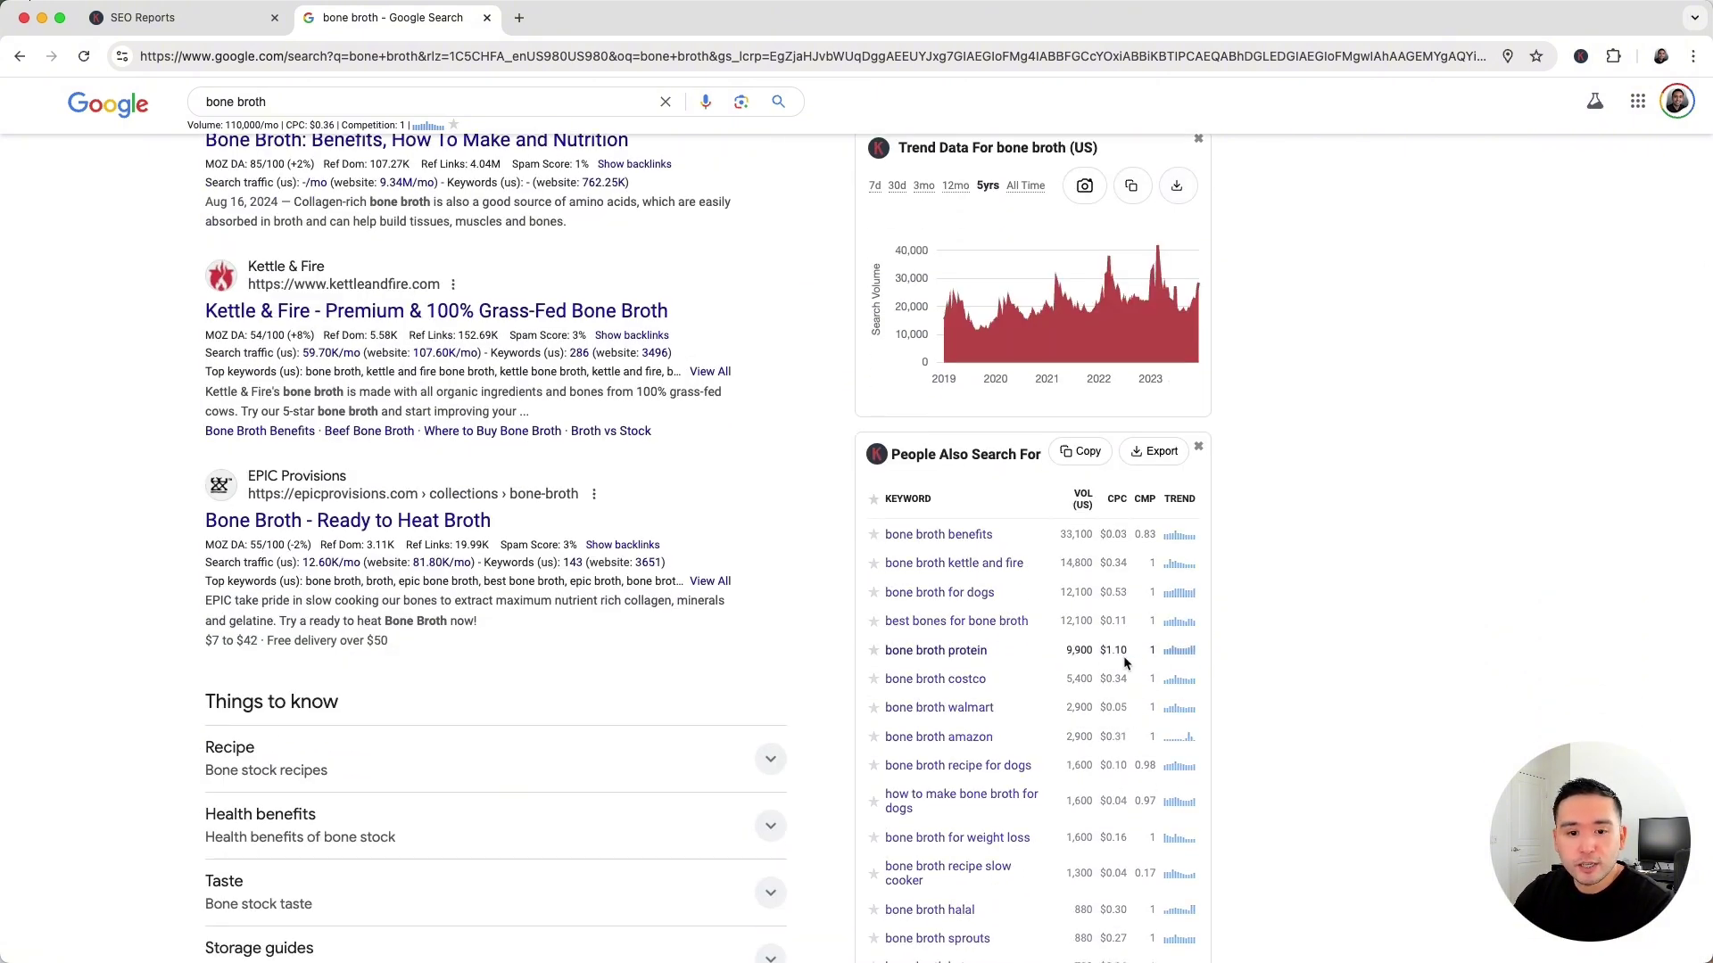
scroll(1131, 624, down, 2)
scroll(1129, 587, down, 4)
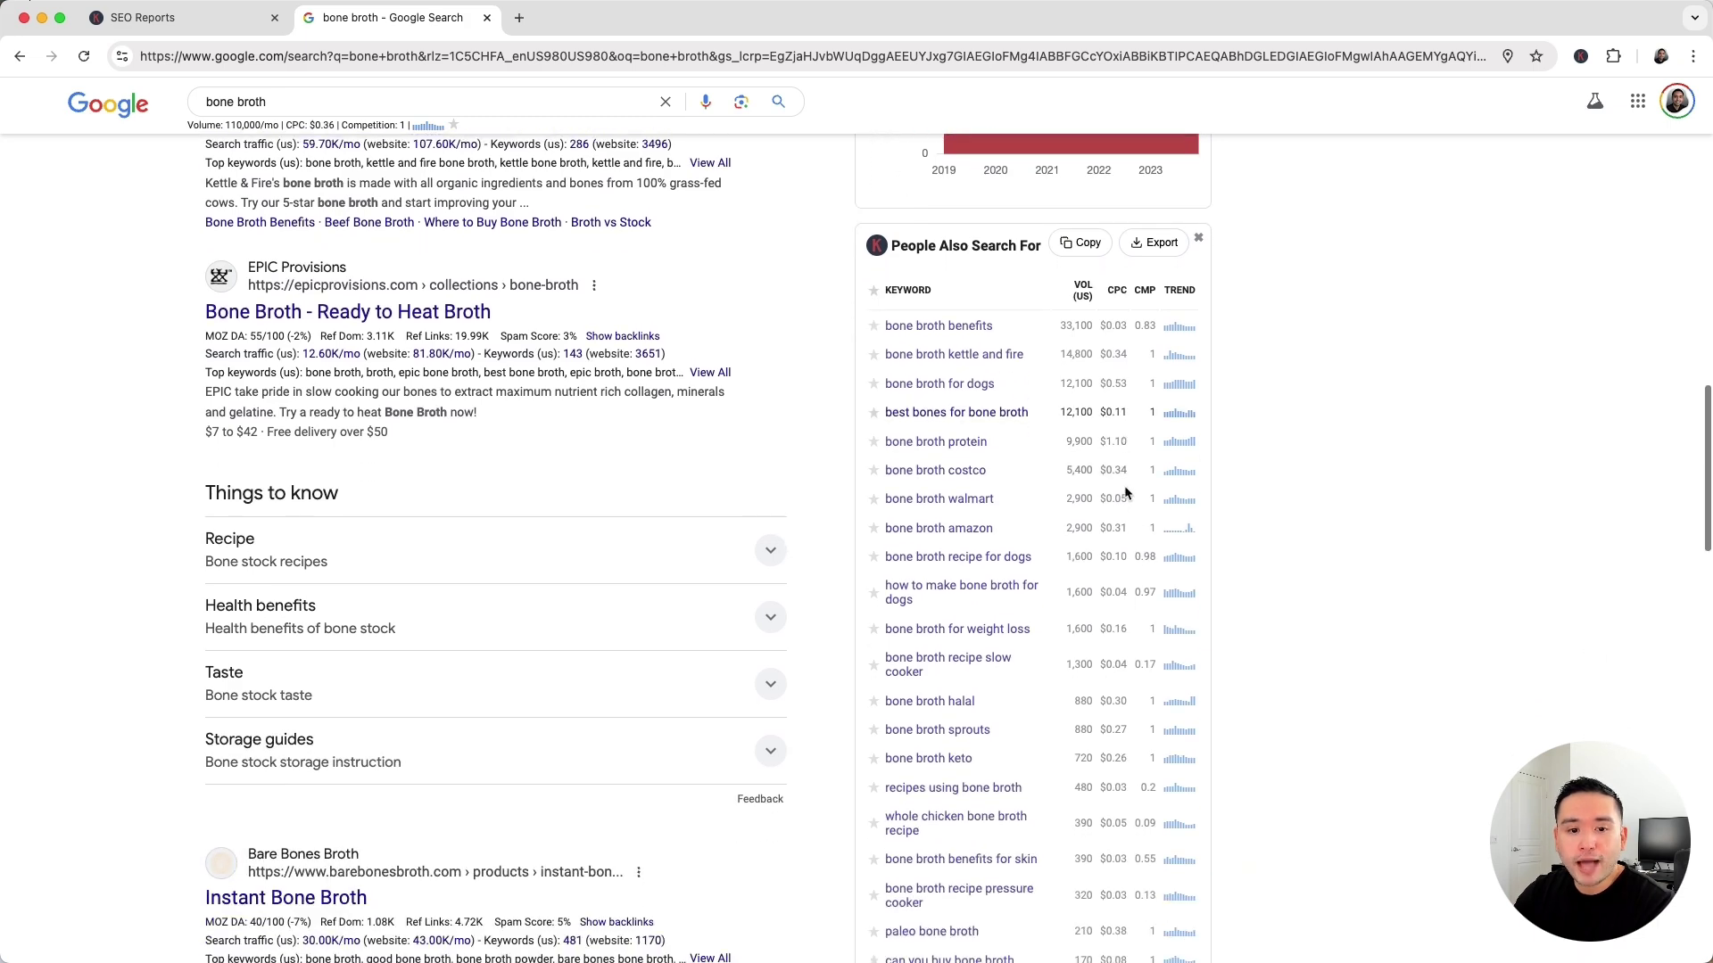
scroll(1129, 576, up, 10)
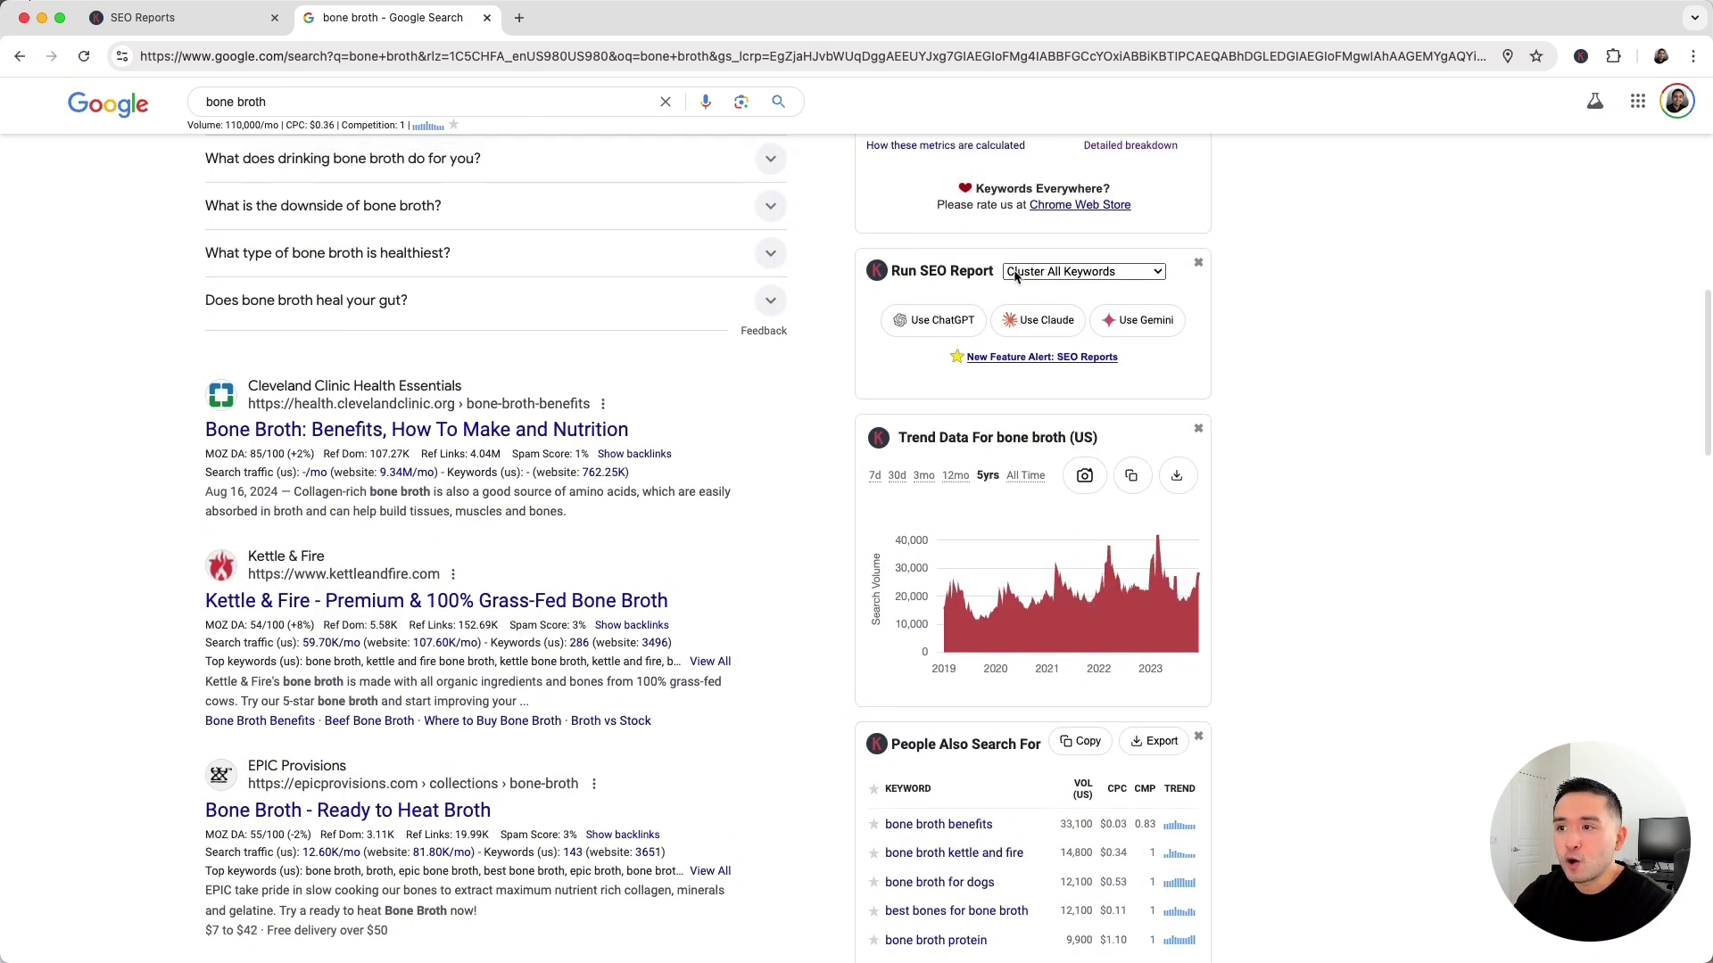
click(941, 323)
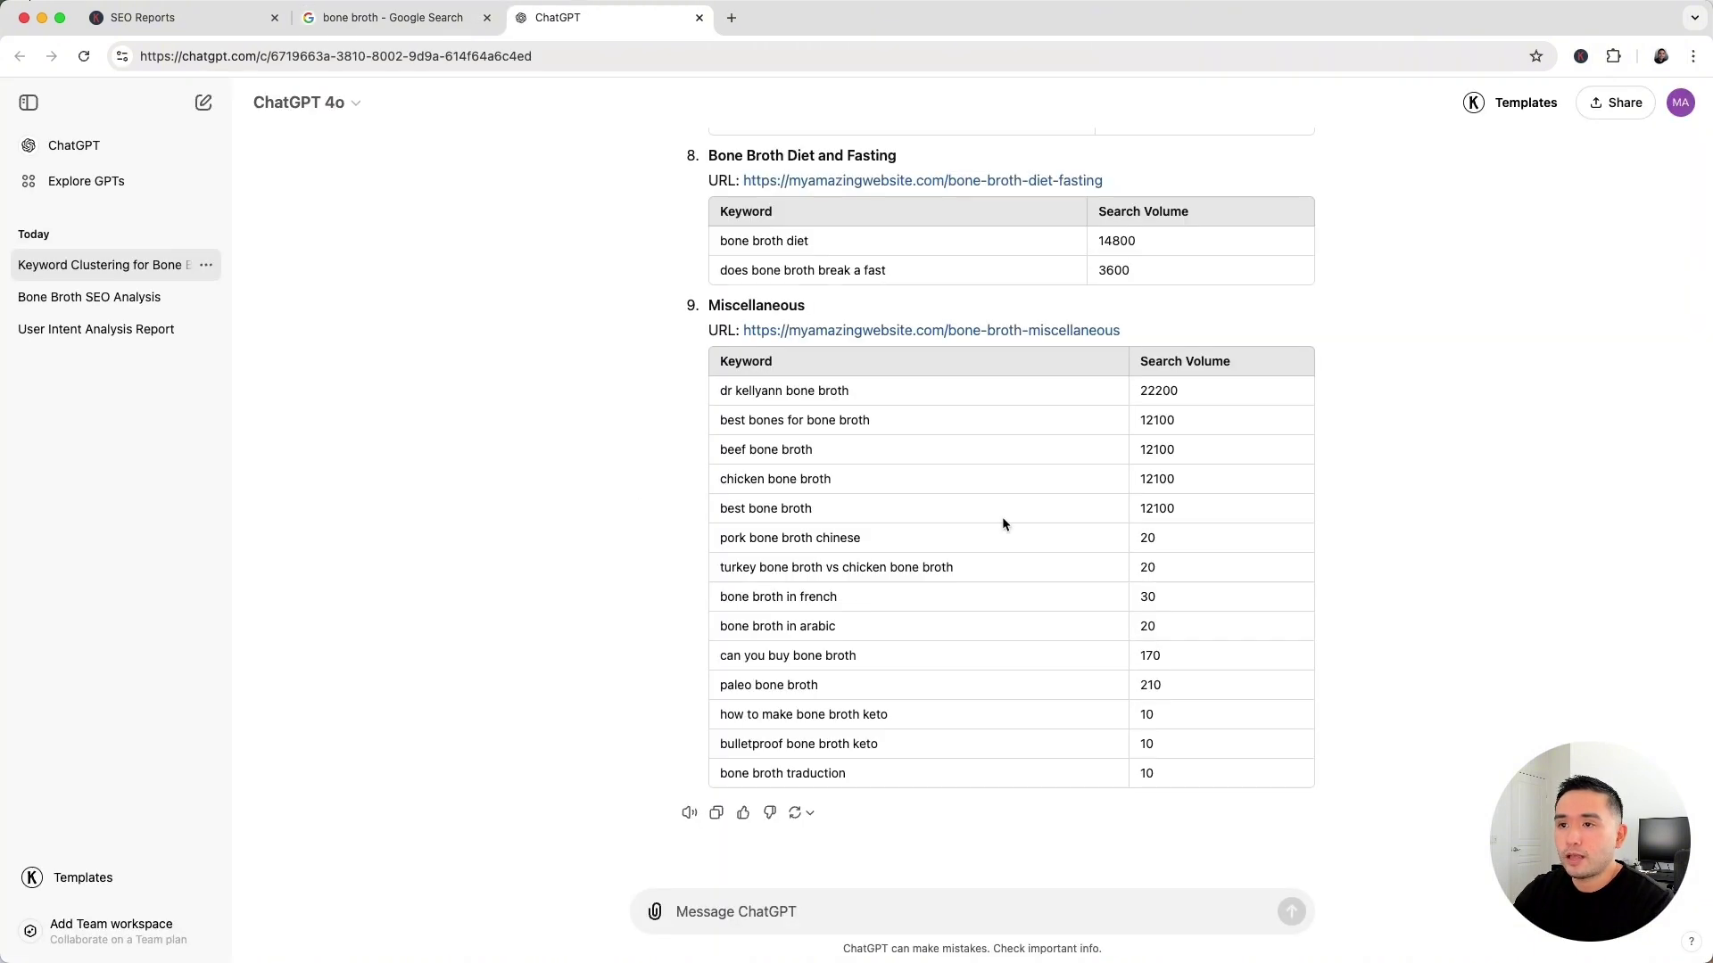
scroll(1003, 520, up, 15)
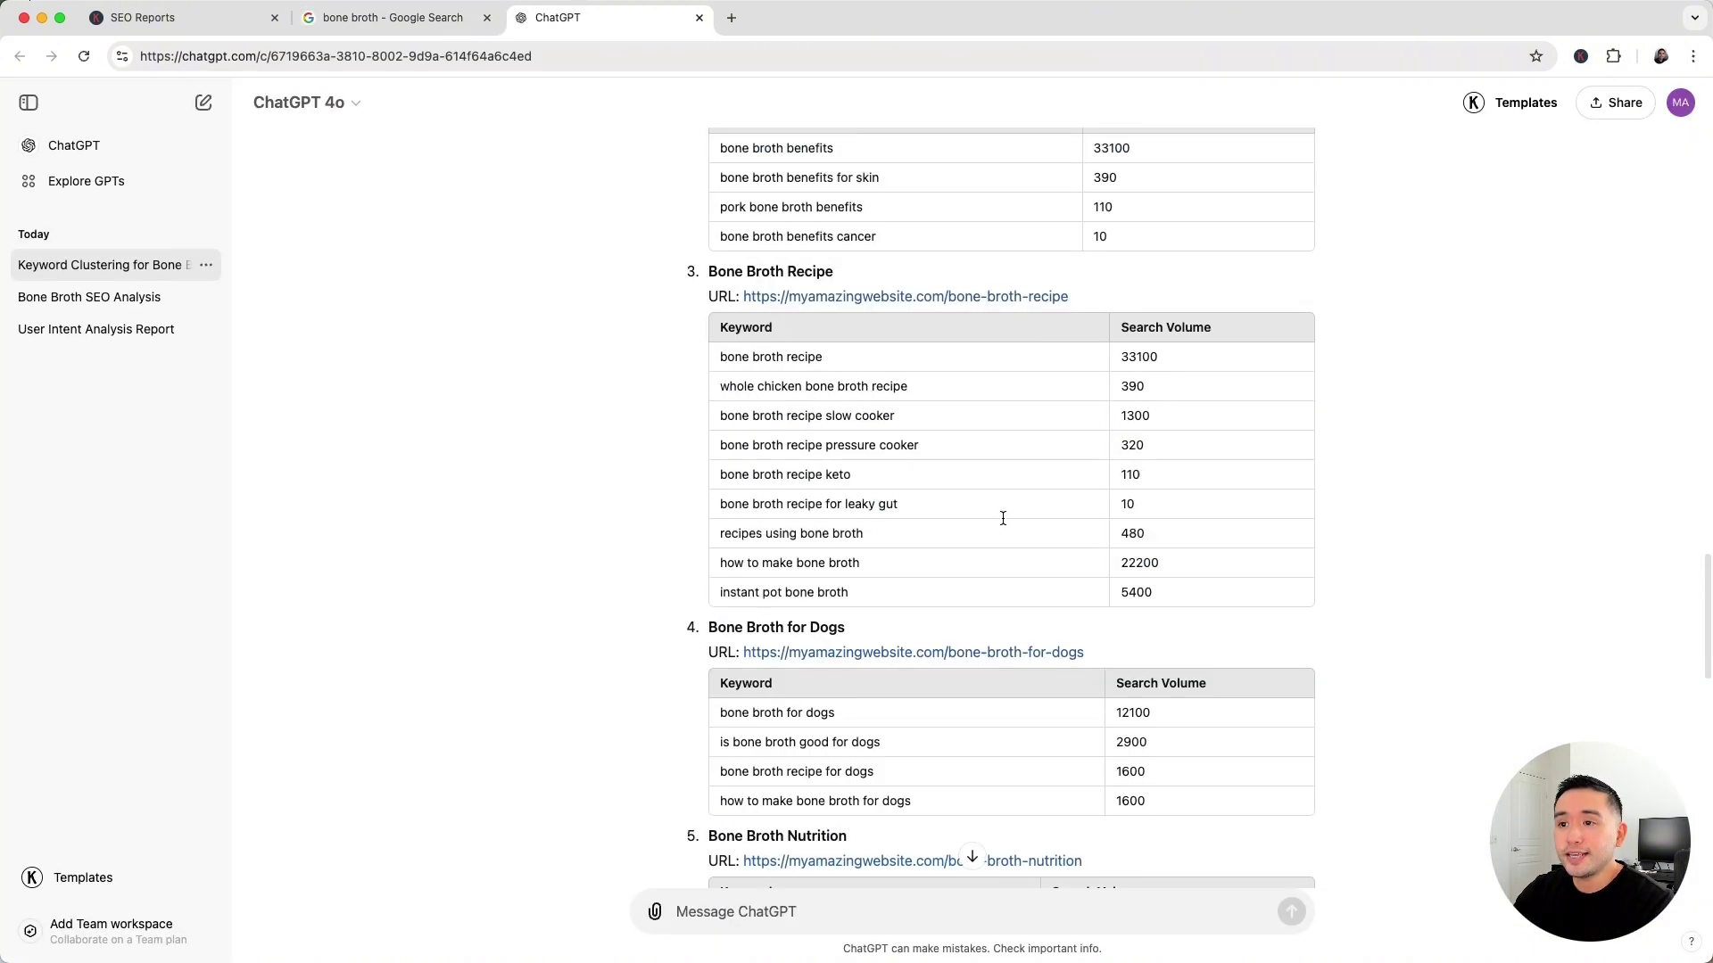
scroll(1003, 524, up, 10)
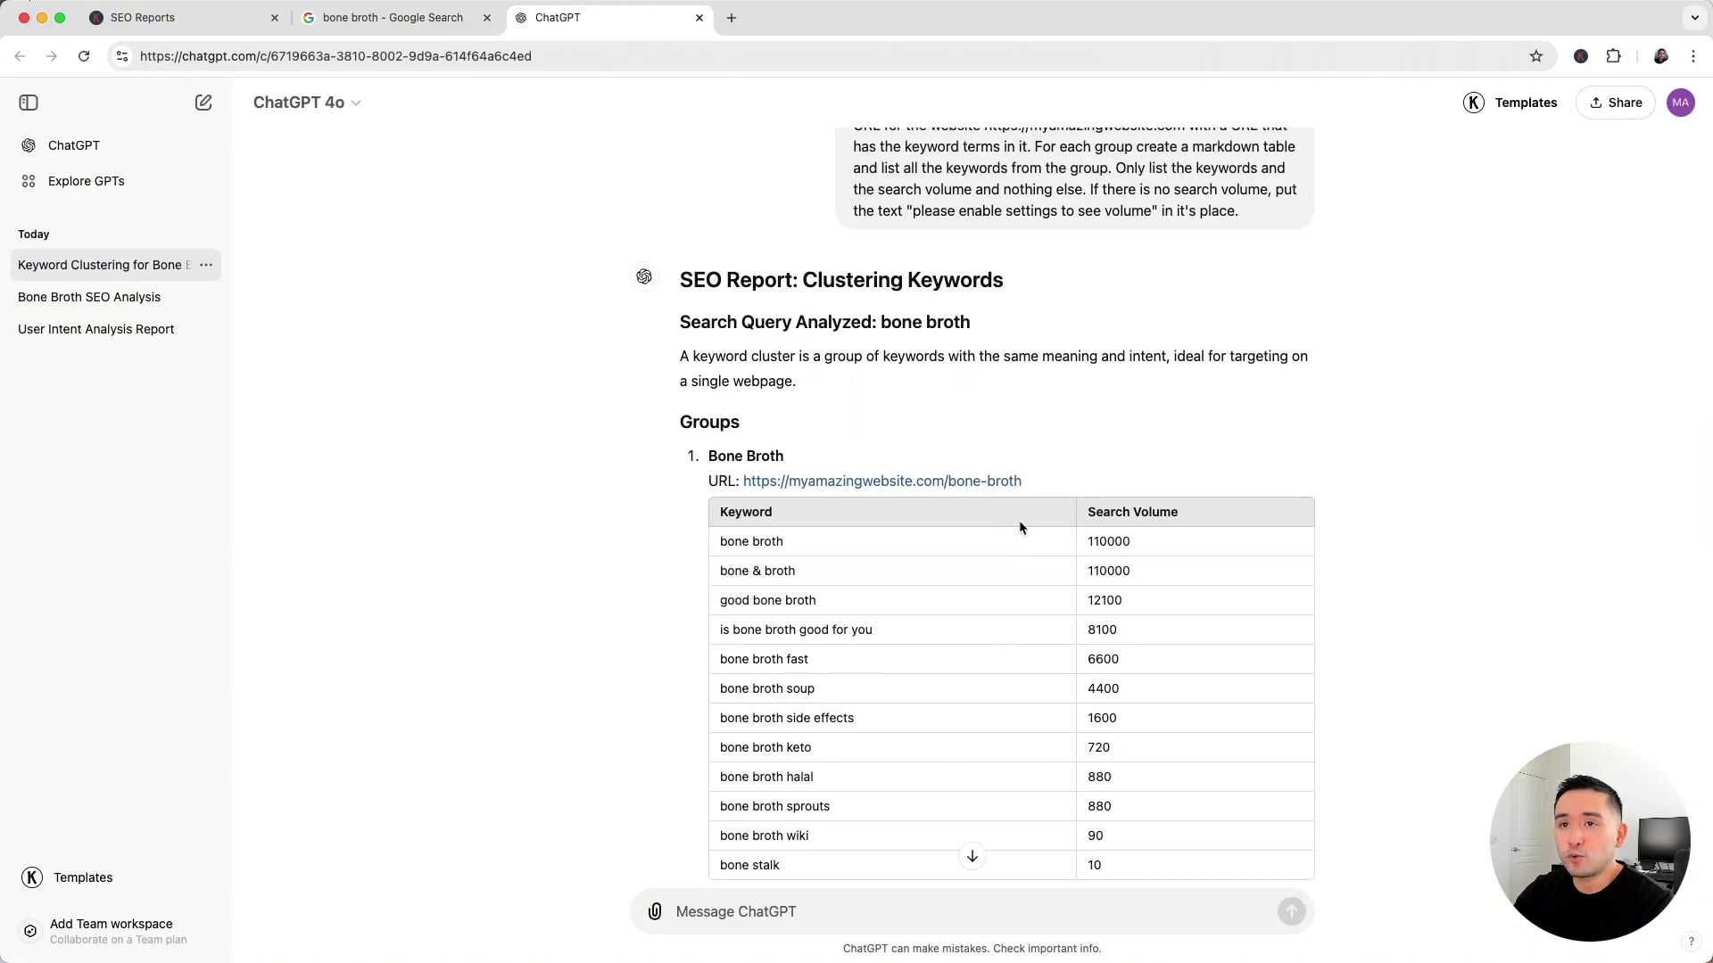
click(401, 27)
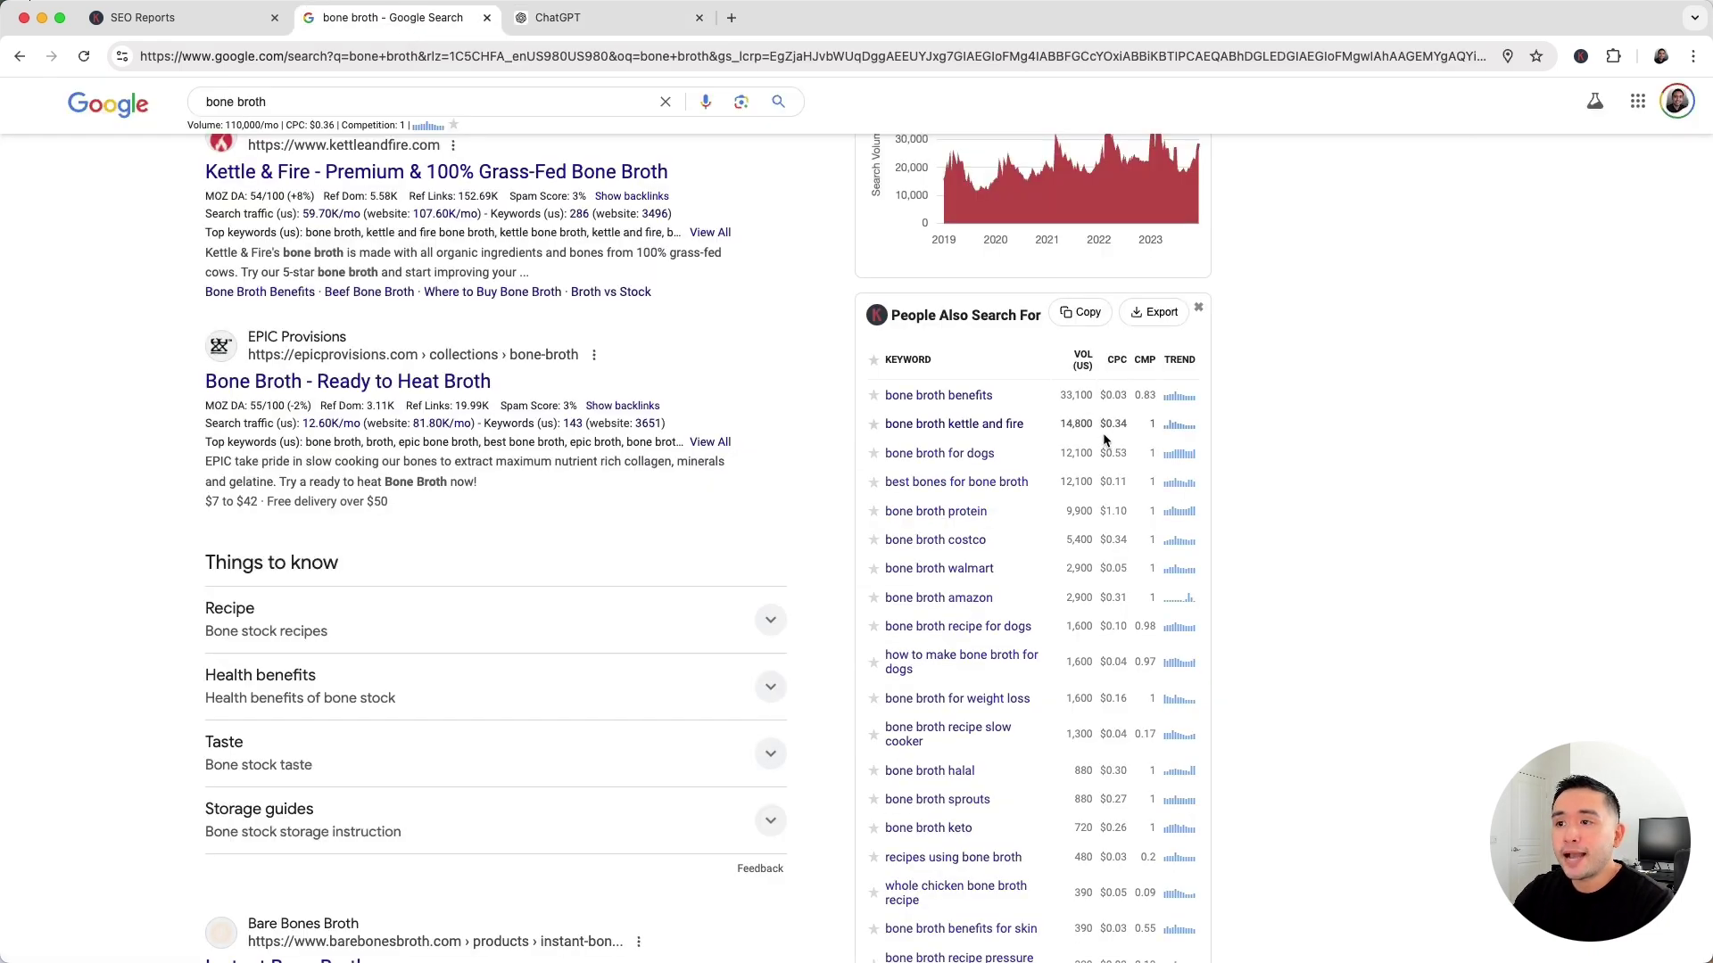
scroll(948, 413, down, 7)
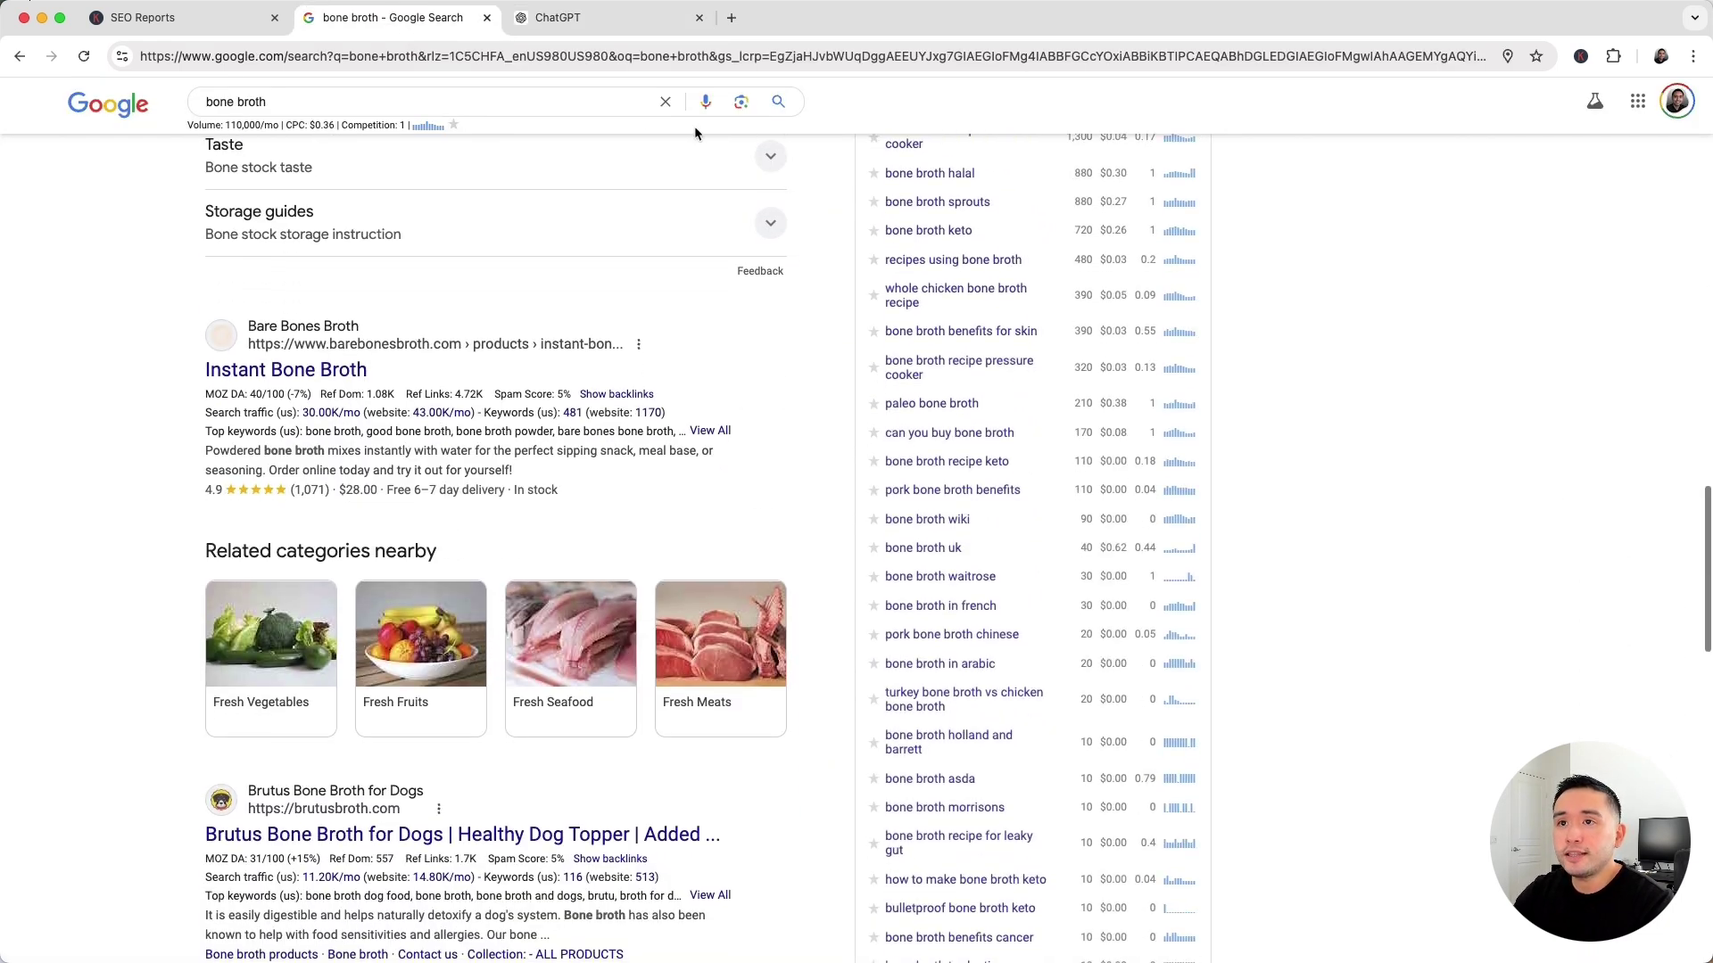
click(644, 25)
scroll(741, 422, down, 3)
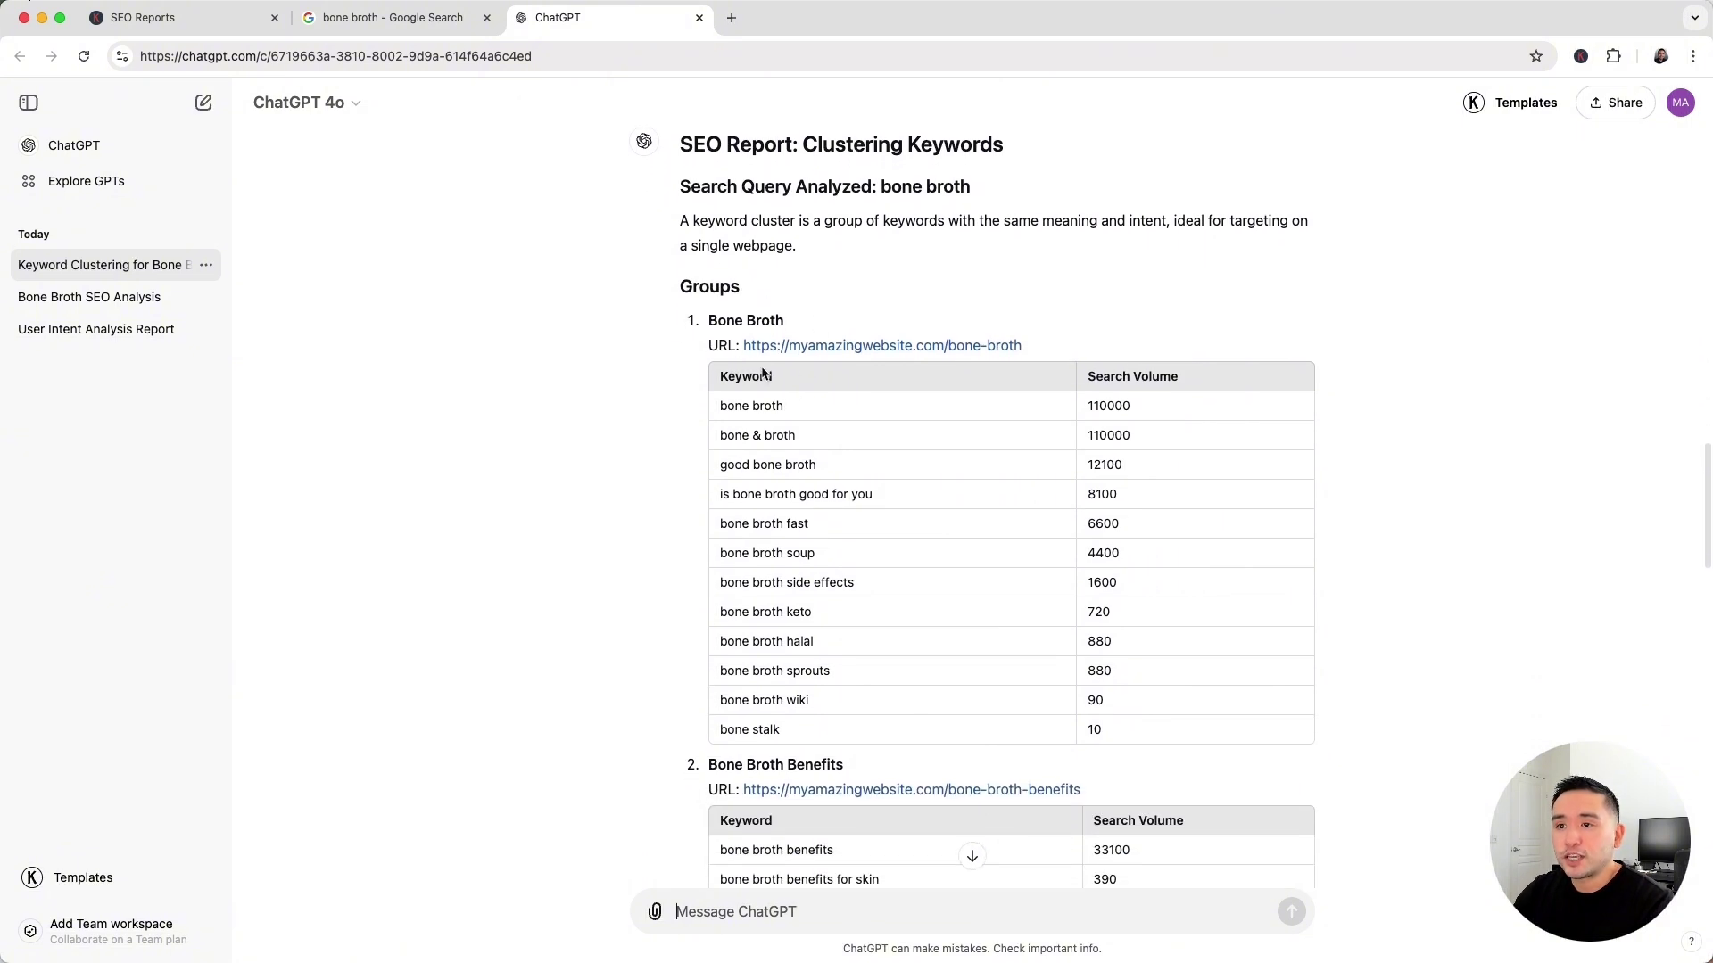
drag(739, 409, 839, 620)
scroll(838, 628, down, 4)
drag(757, 689, 844, 758)
scroll(880, 598, up, 3)
drag(807, 379, 844, 624)
scroll(847, 625, down, 1)
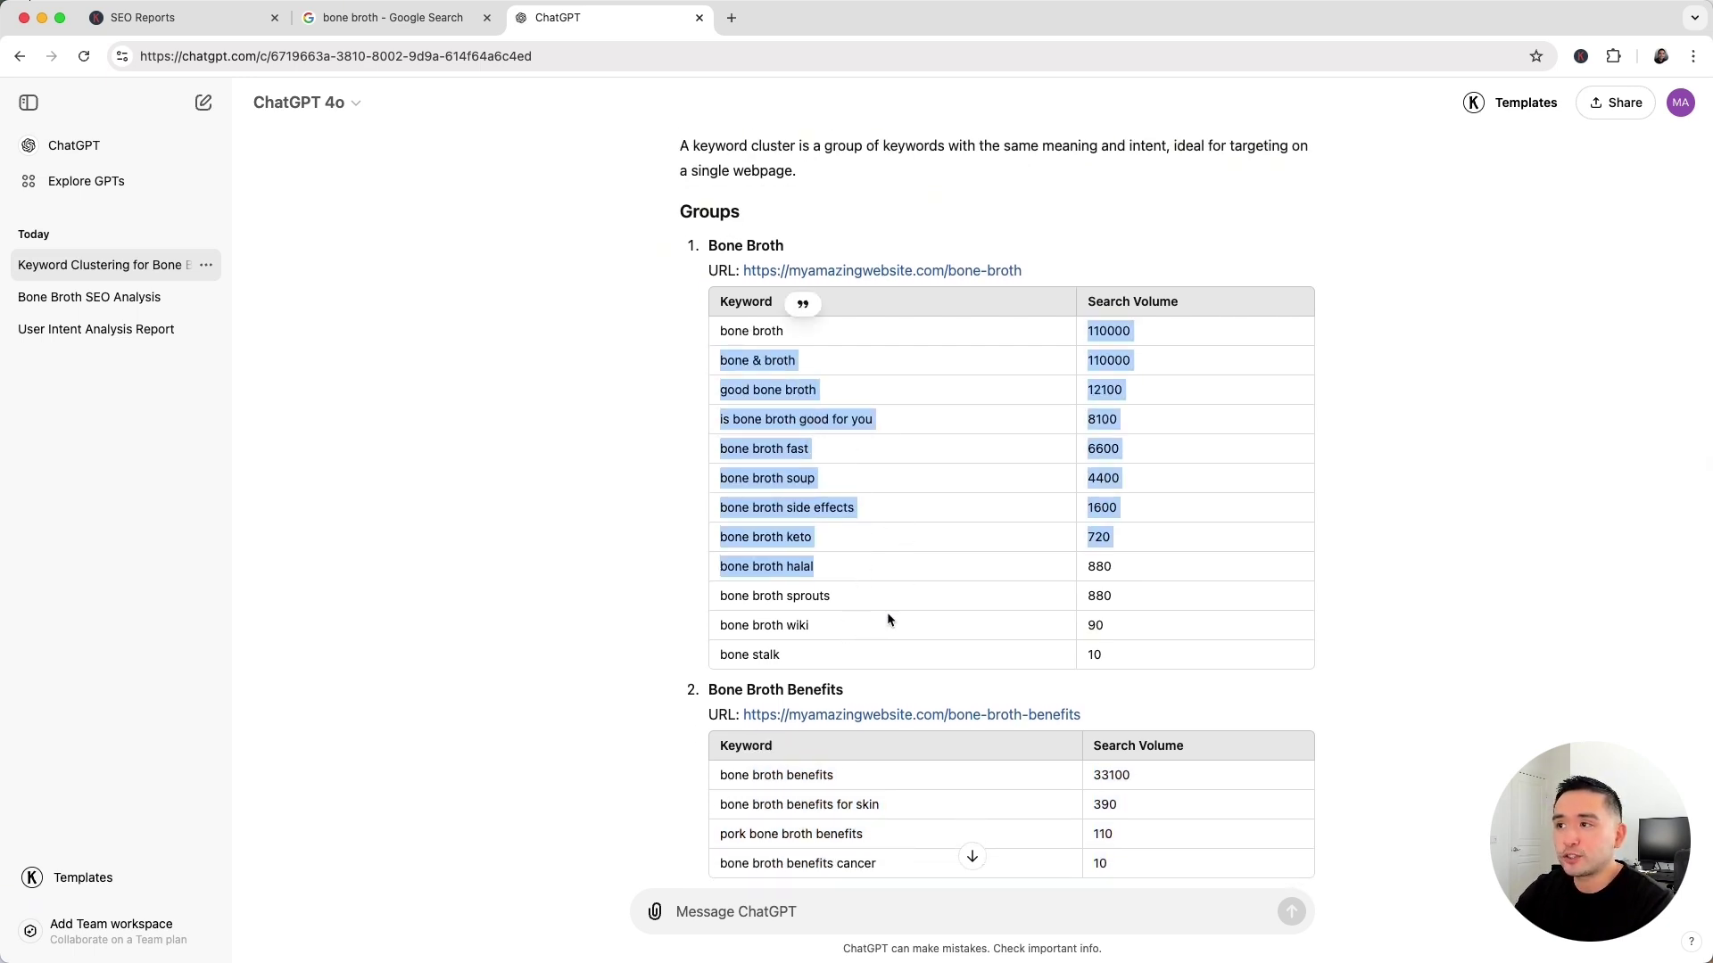
scroll(887, 614, down, 1)
click(805, 451)
drag(785, 232, 704, 231)
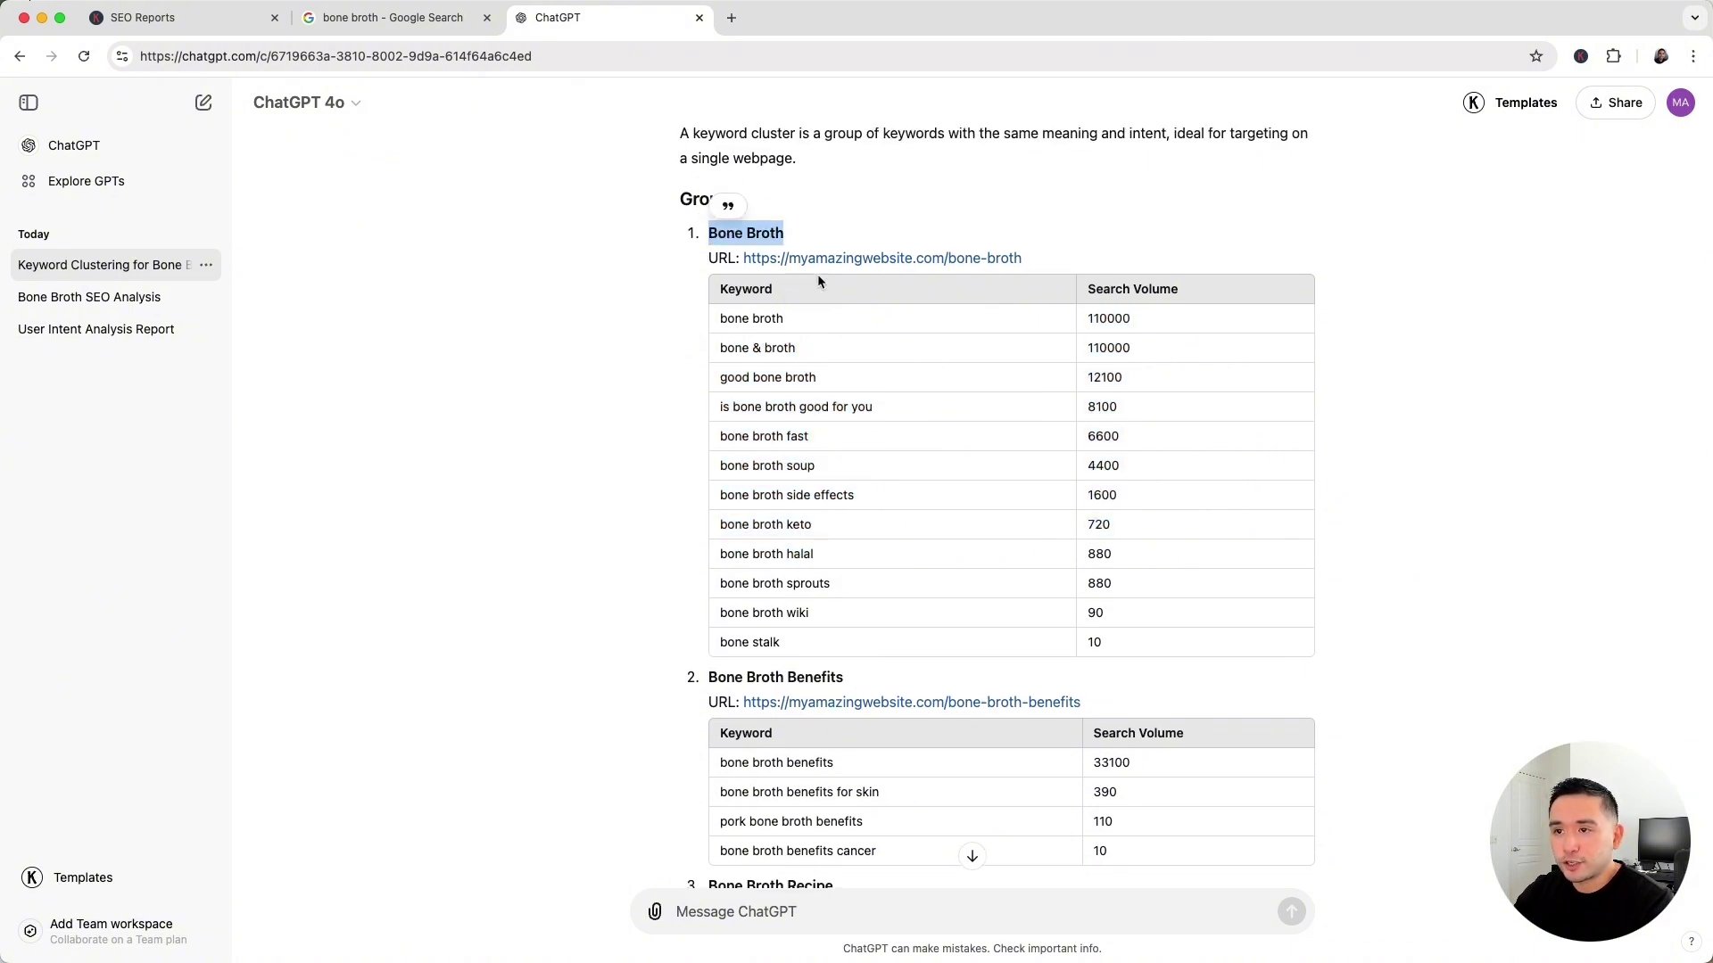
drag(1024, 259, 944, 257)
click(757, 331)
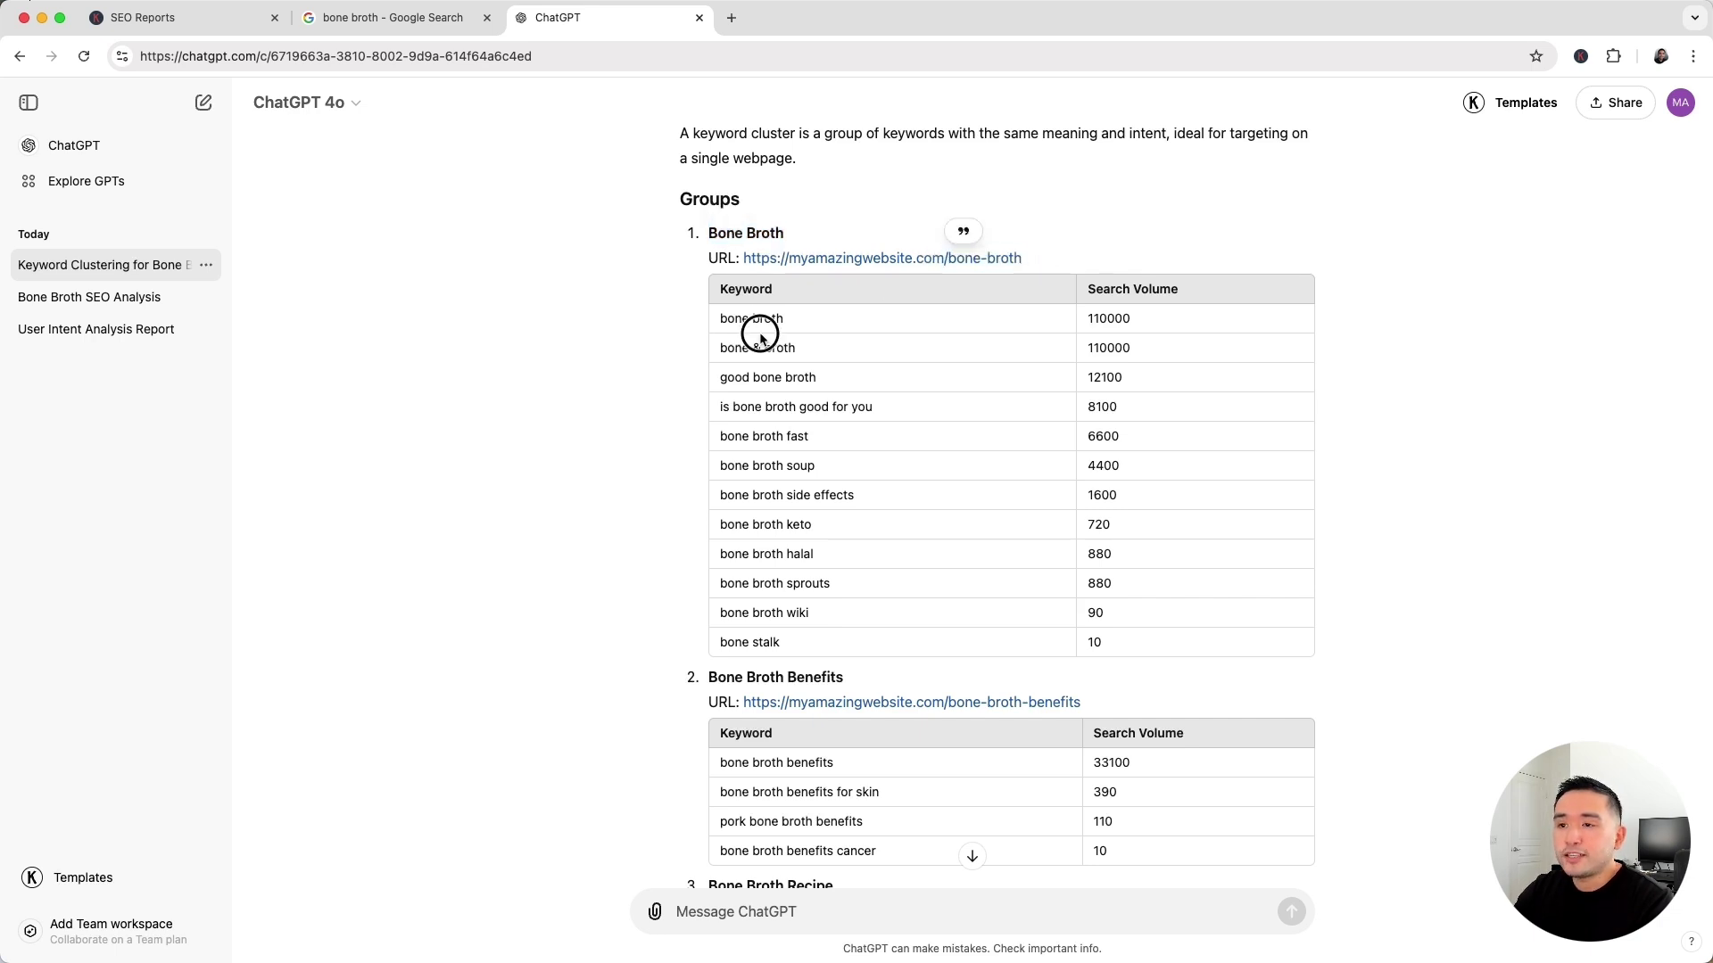
drag(785, 644, 721, 400)
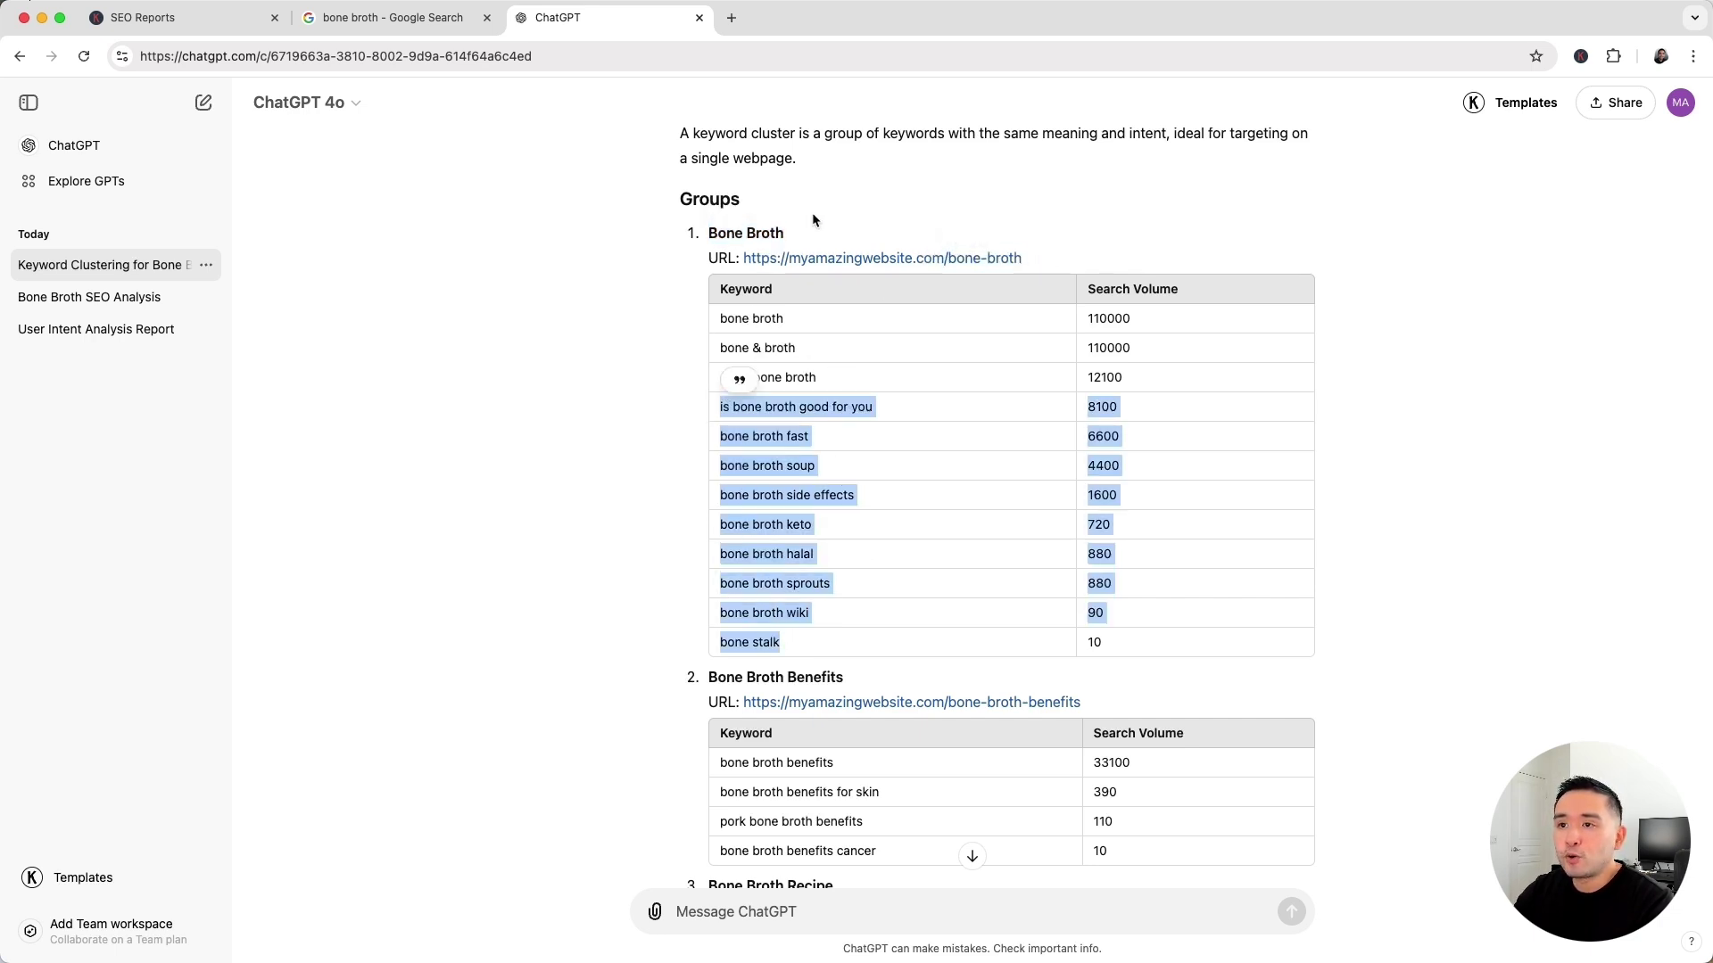
click(887, 470)
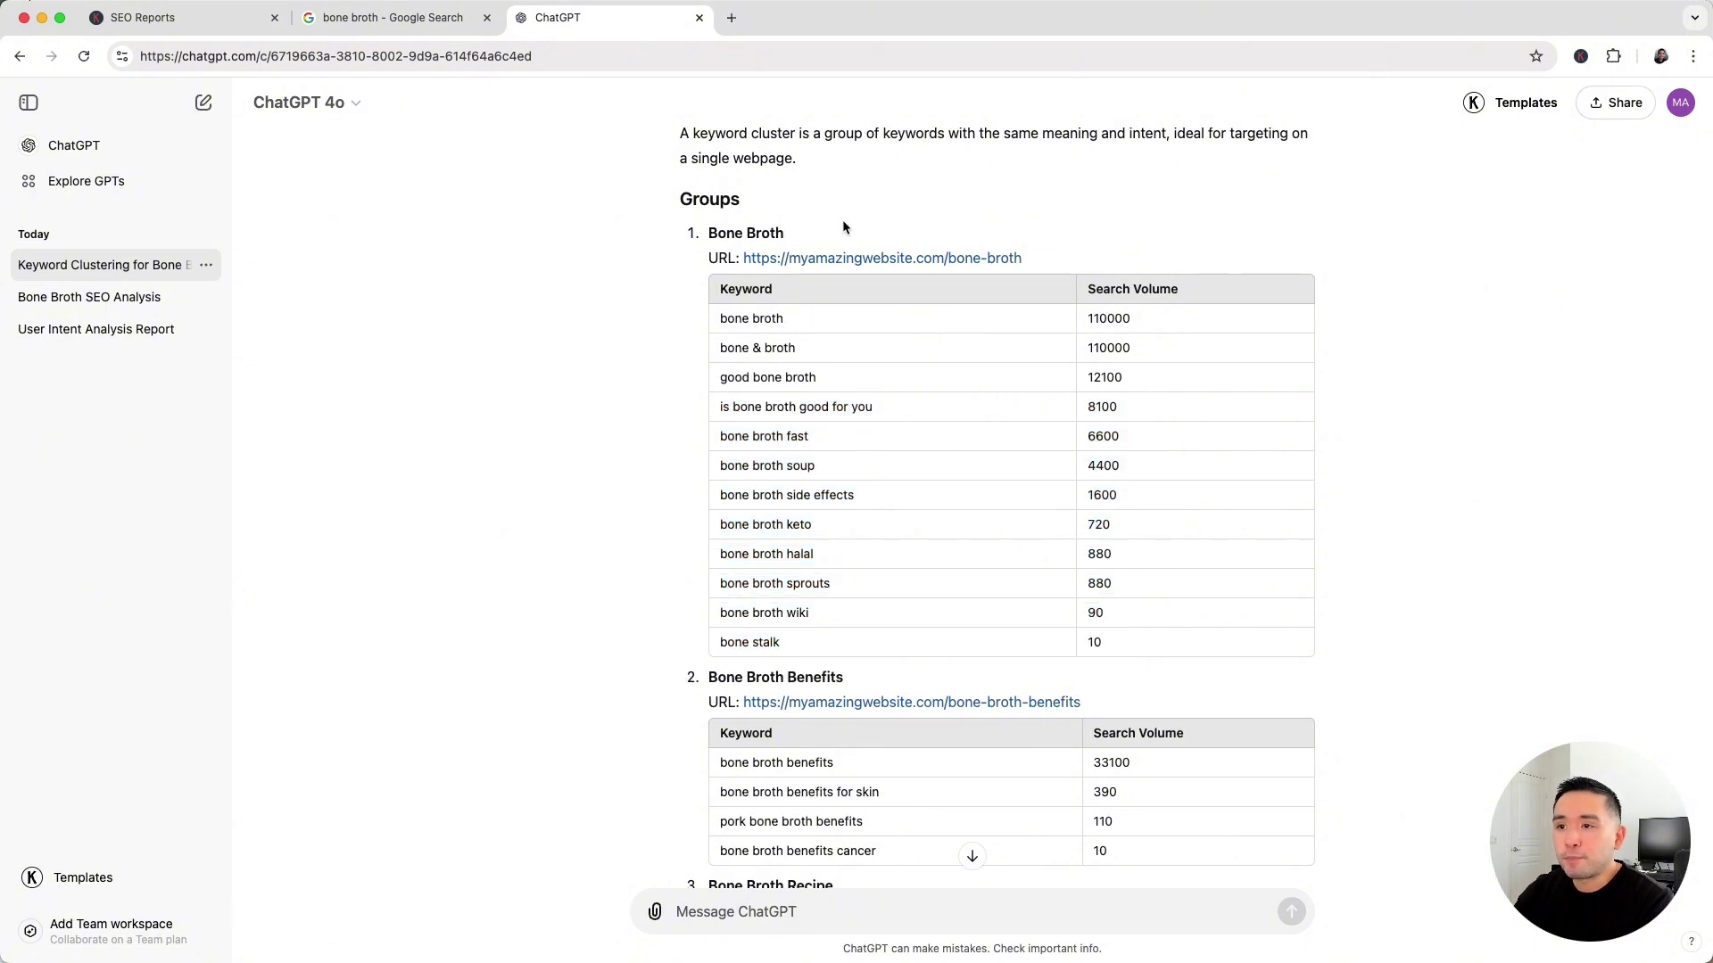
Examine the Bone Broth Benefits cluster: its heading, page URL and keyword rows
scroll(835, 214, down, 5)
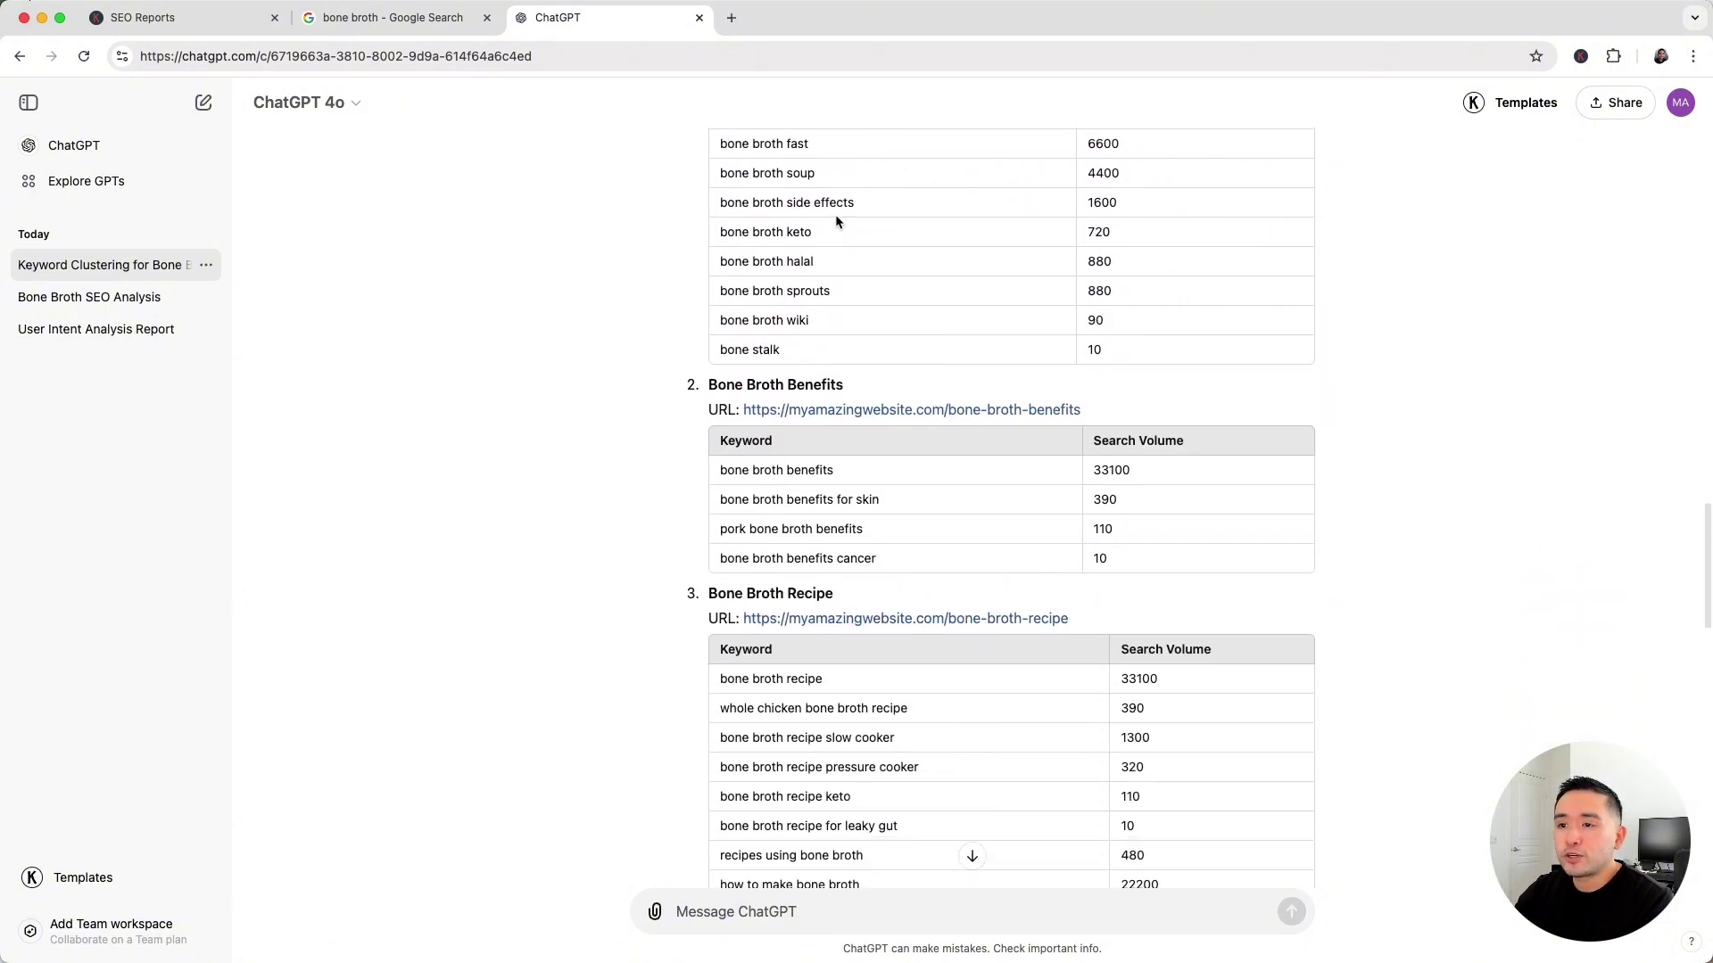
drag(709, 340, 859, 344)
drag(1106, 370, 944, 372)
drag(720, 425, 863, 514)
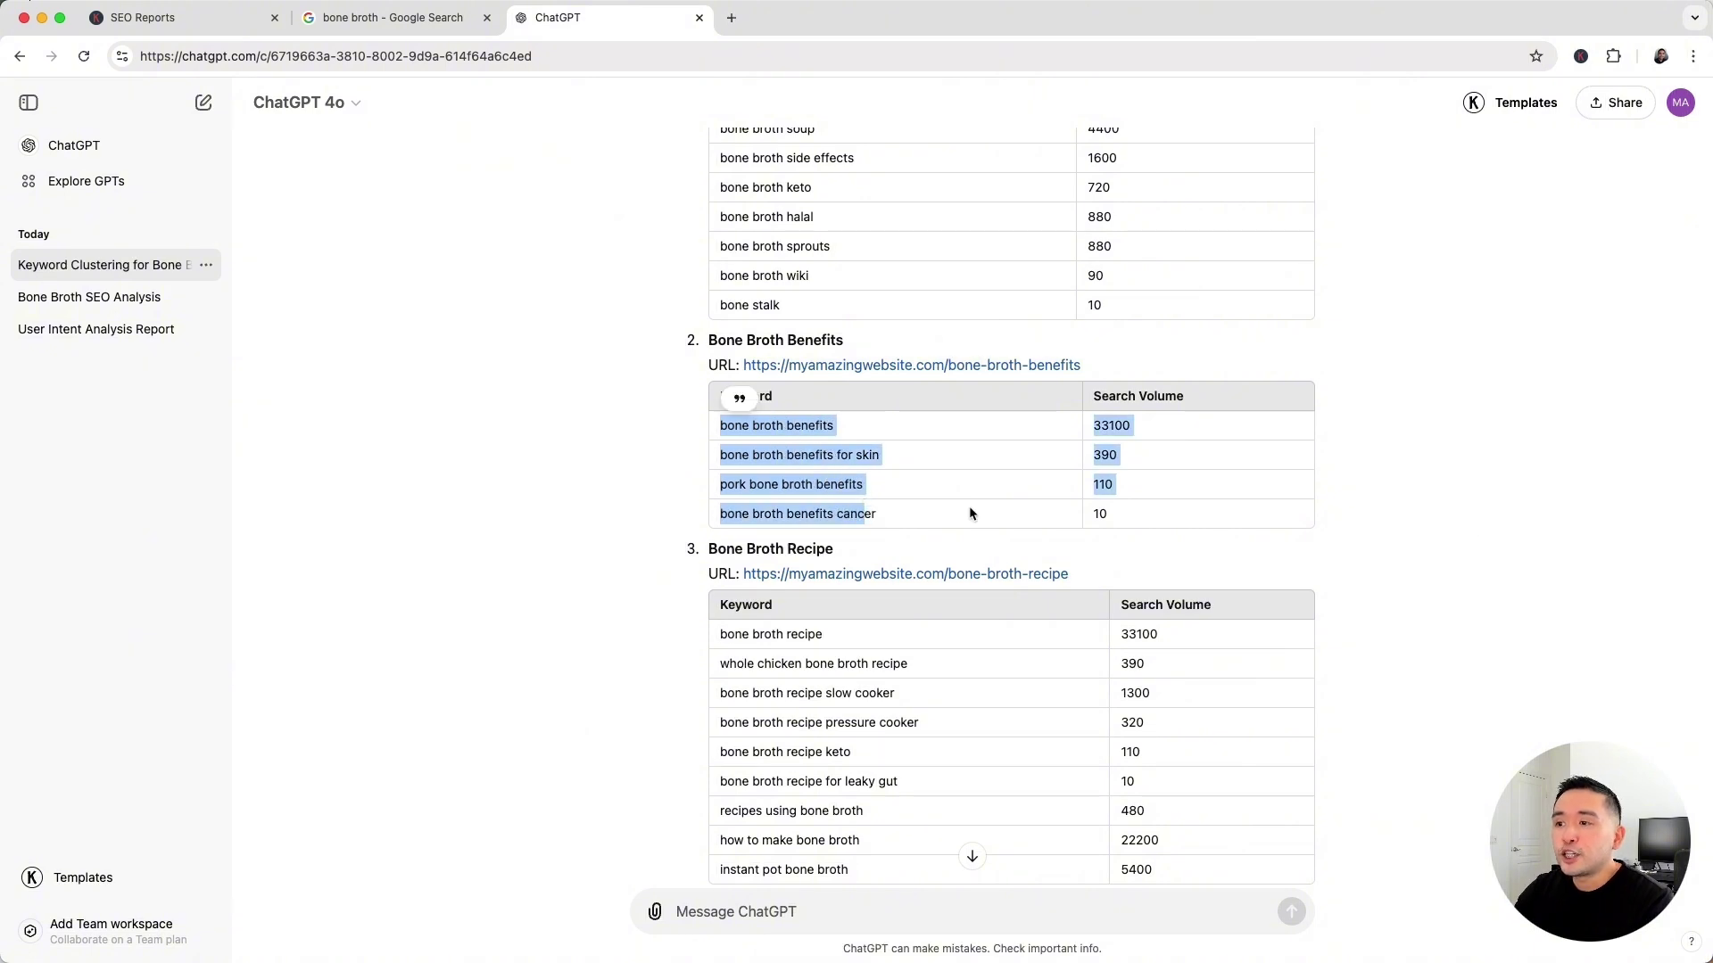
scroll(971, 509, up, 2)
click(1132, 501)
scroll(1116, 565, up, 5)
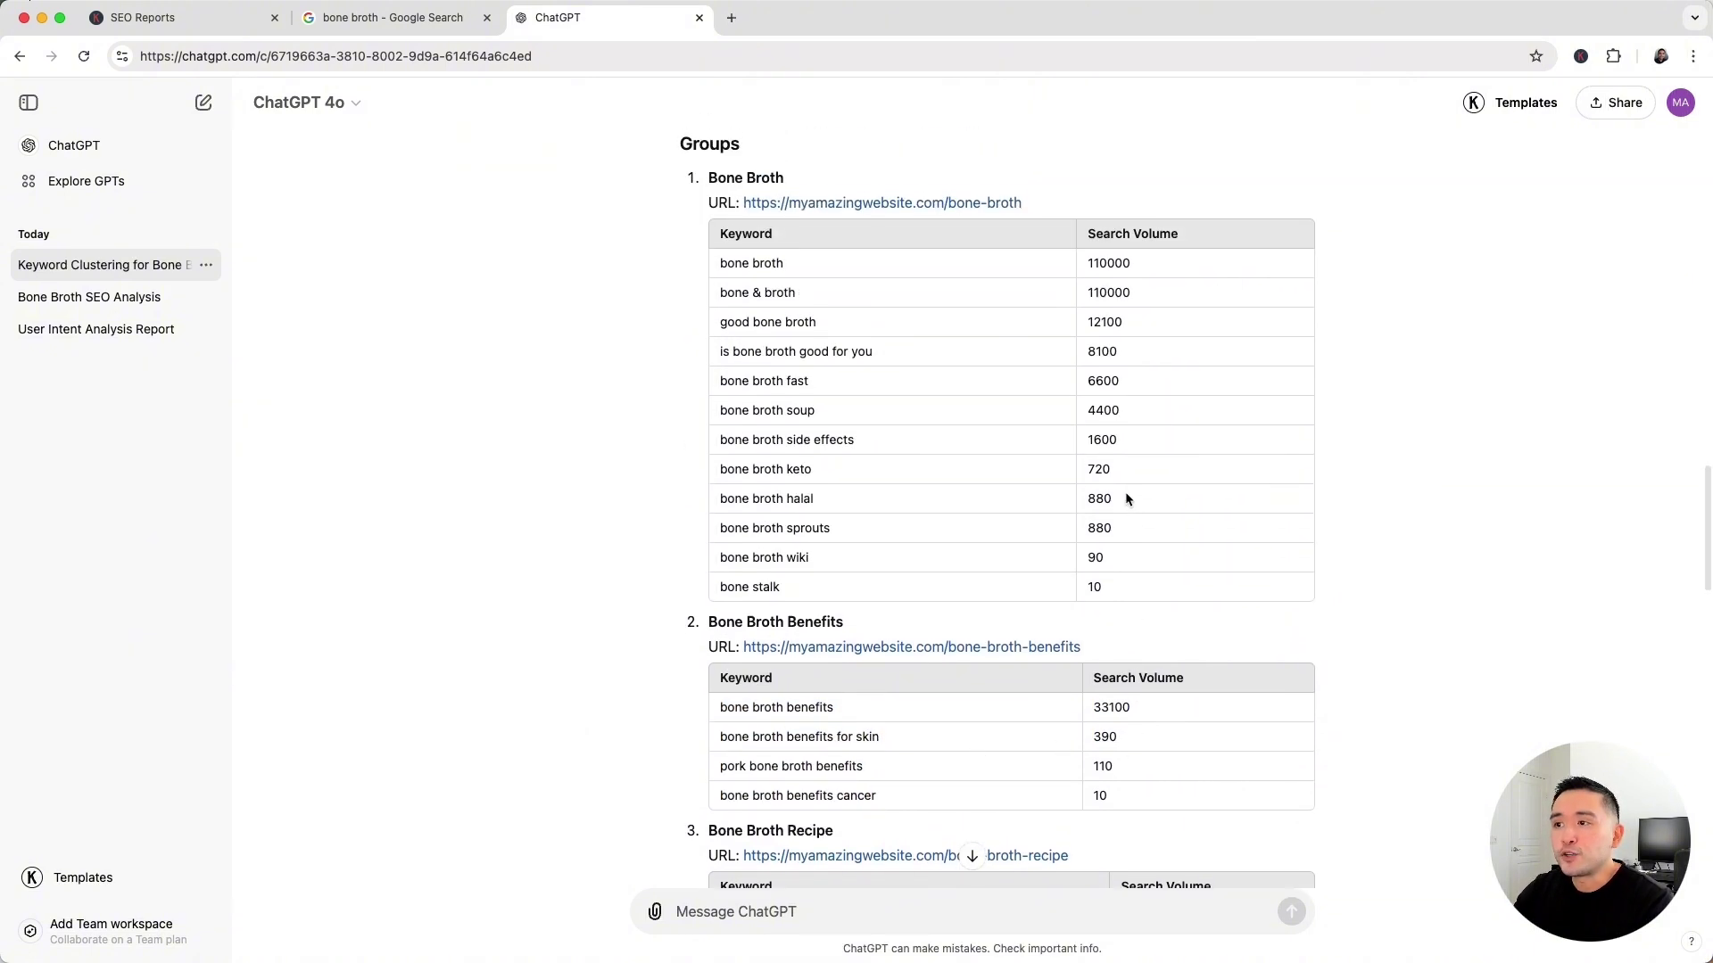
Compare with the Google results, then mark the top search volume figures in the cluster report
click(432, 18)
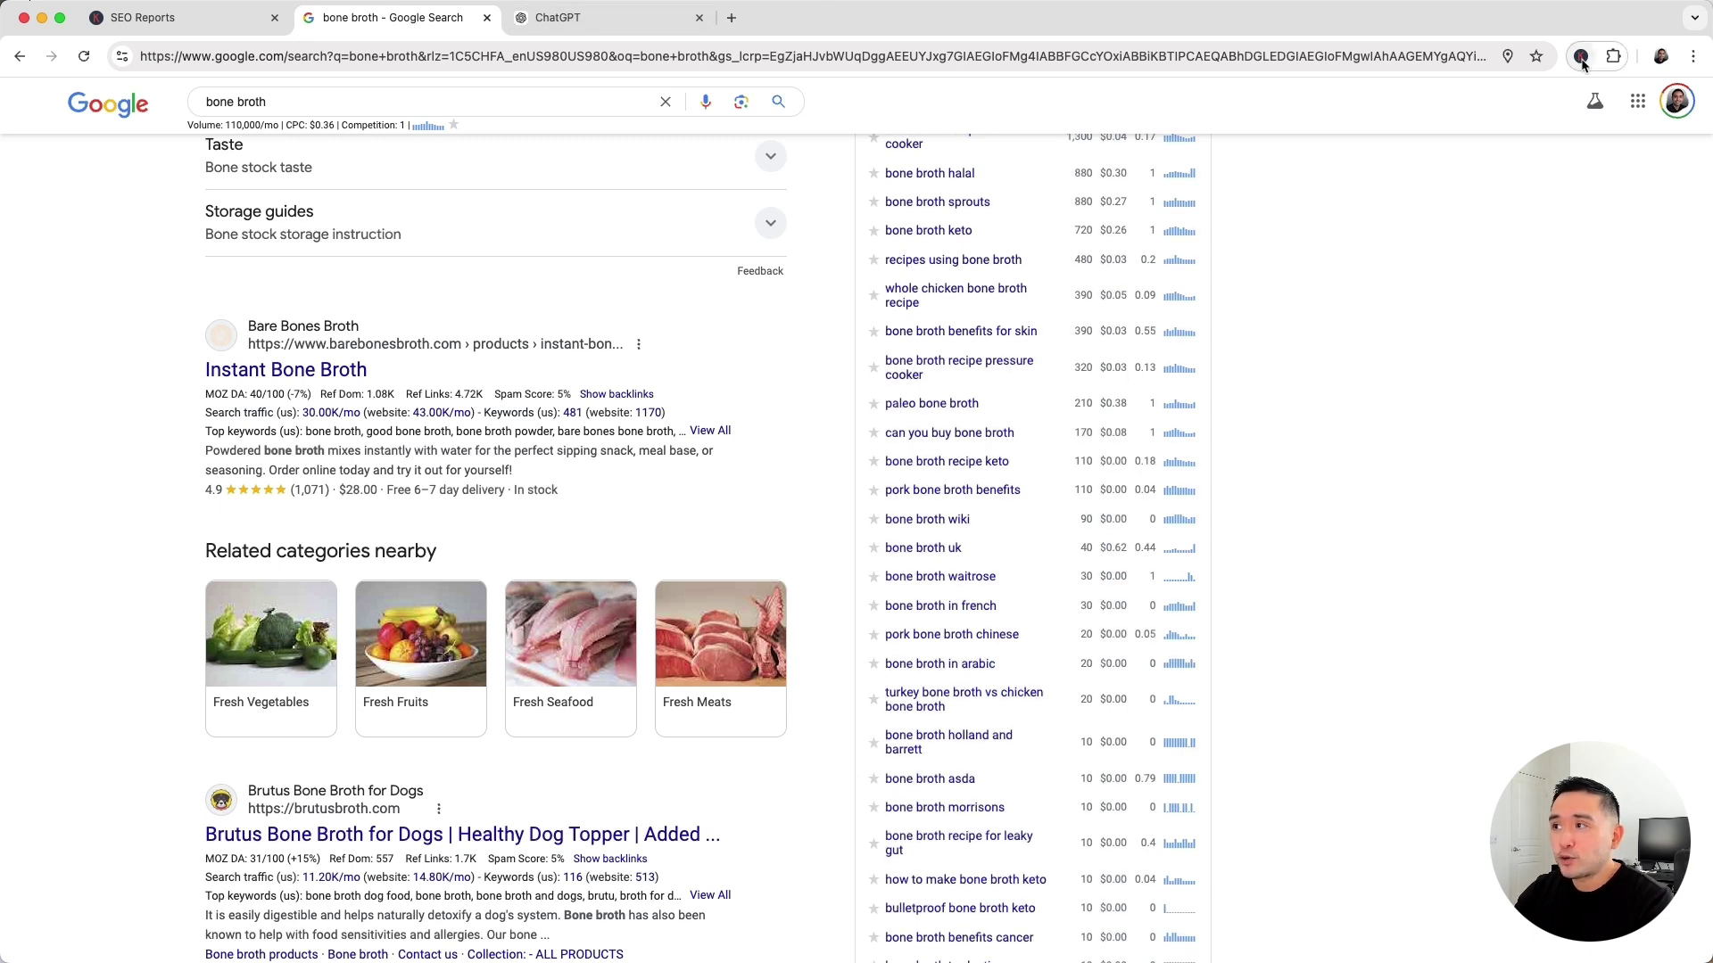
click(632, 19)
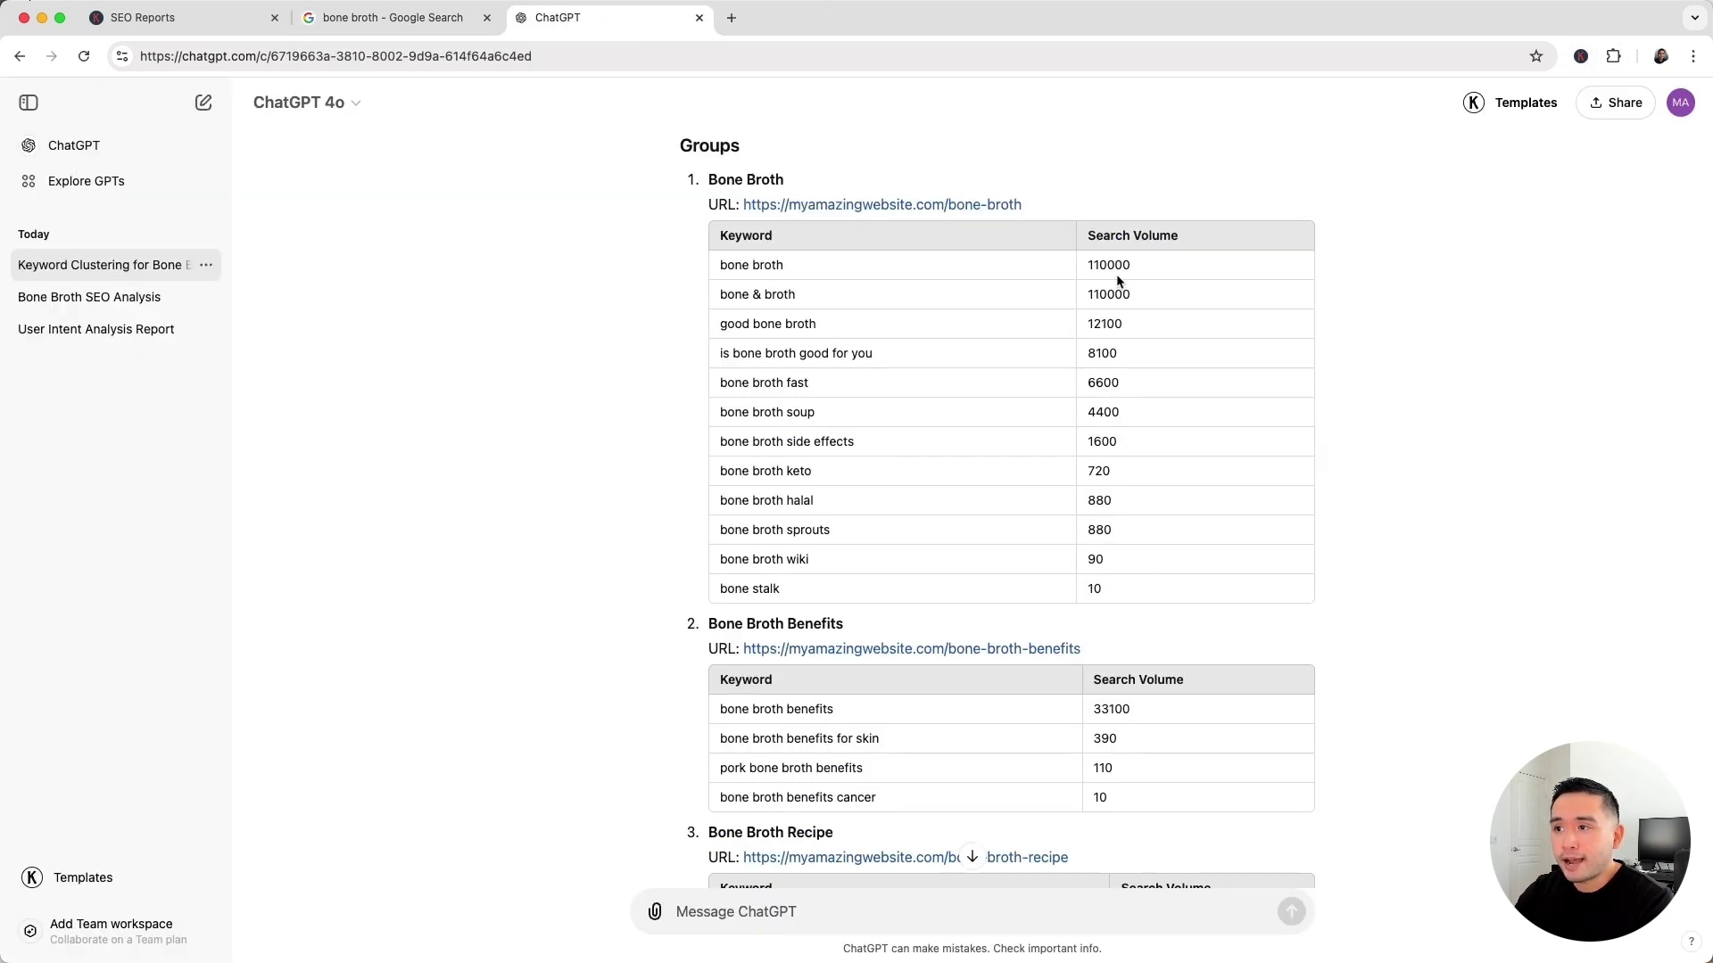
drag(1092, 266, 1072, 309)
scroll(784, 410, down, 6)
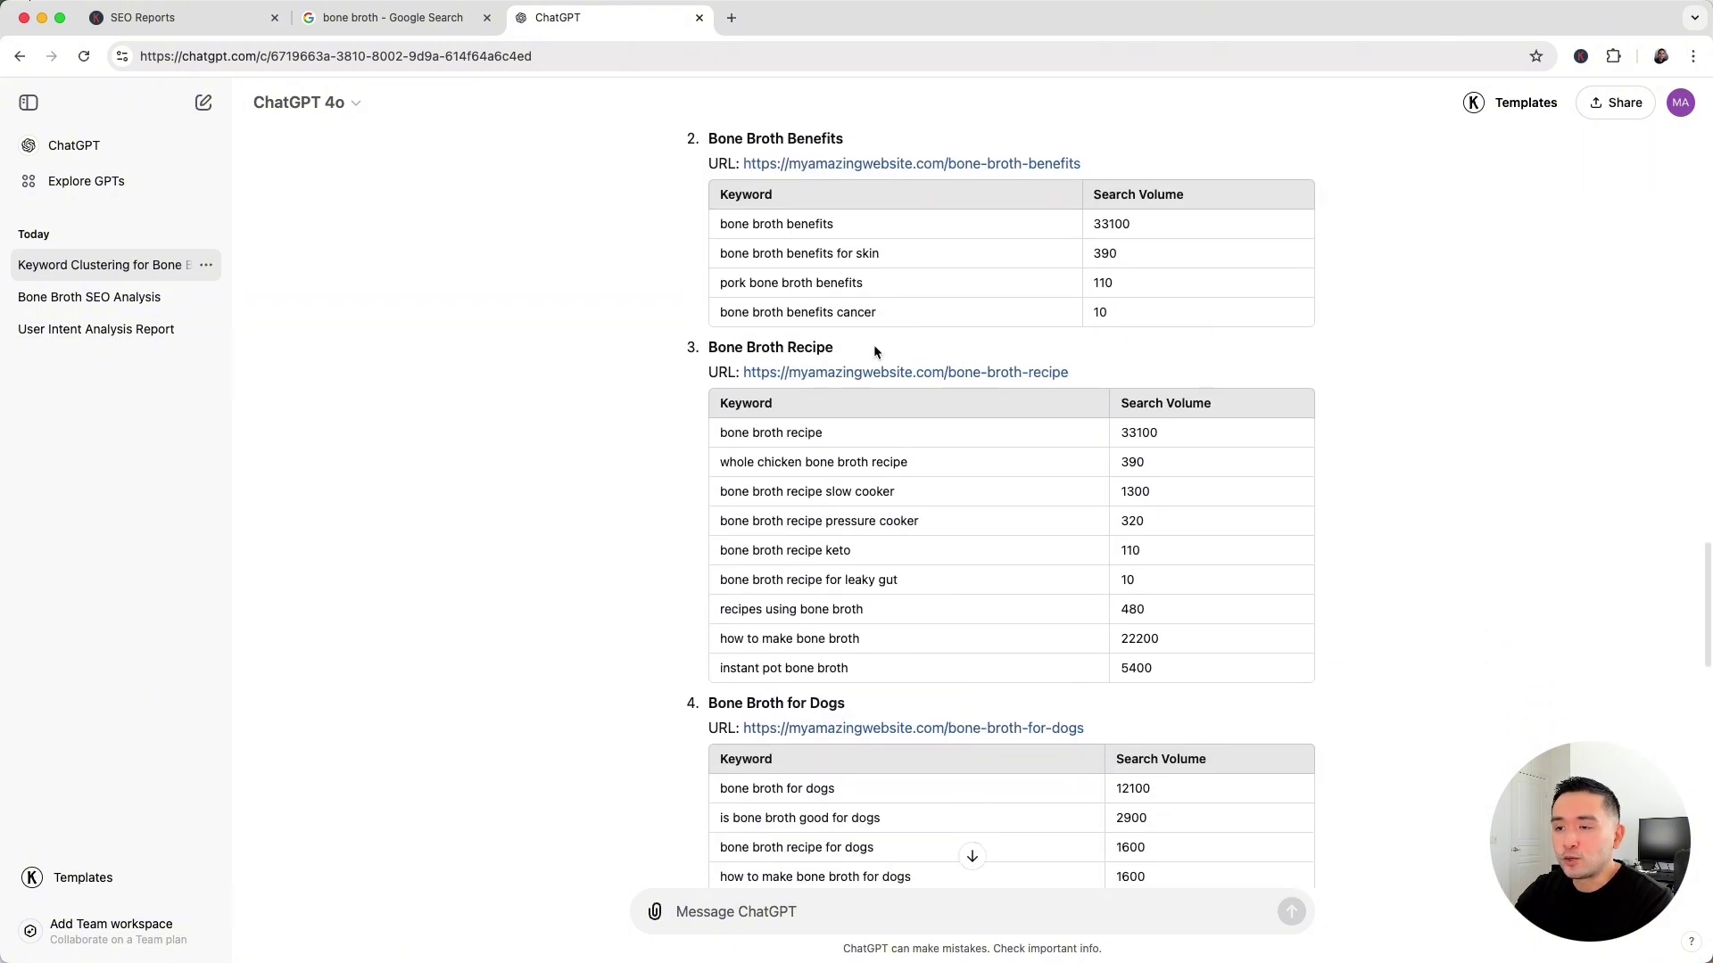
scroll(897, 591, down, 3)
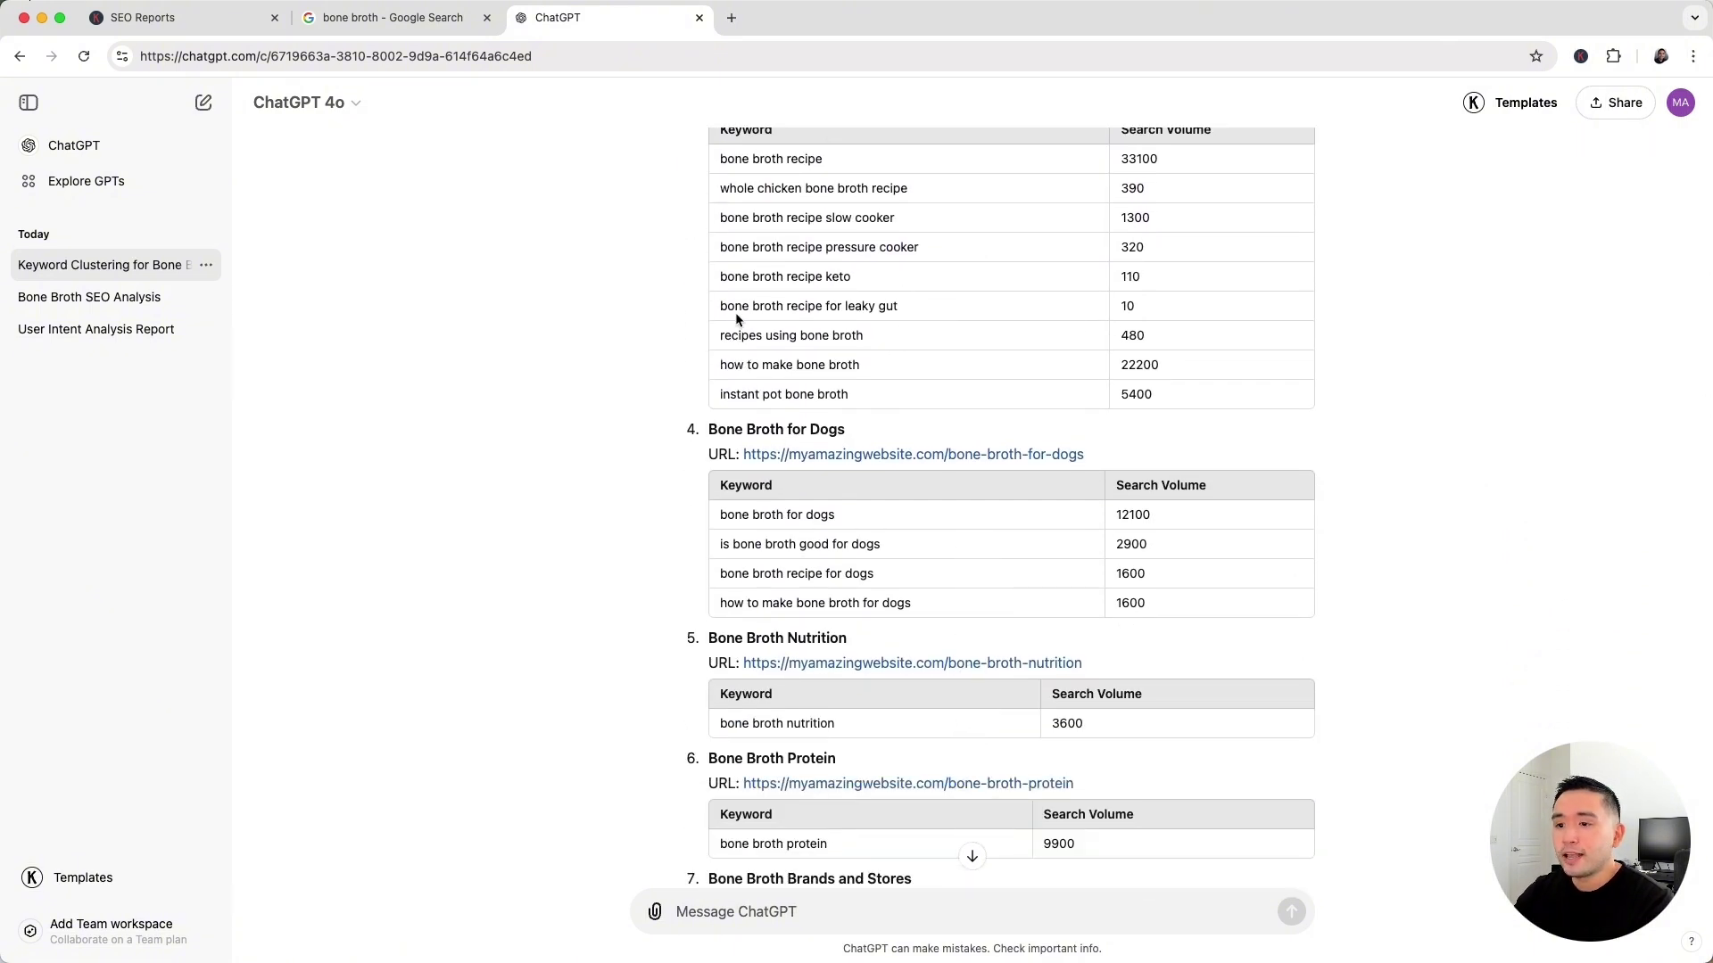
scroll(701, 329, up, 1)
Check the bone broth Google results again and return to the cluster report
click(435, 19)
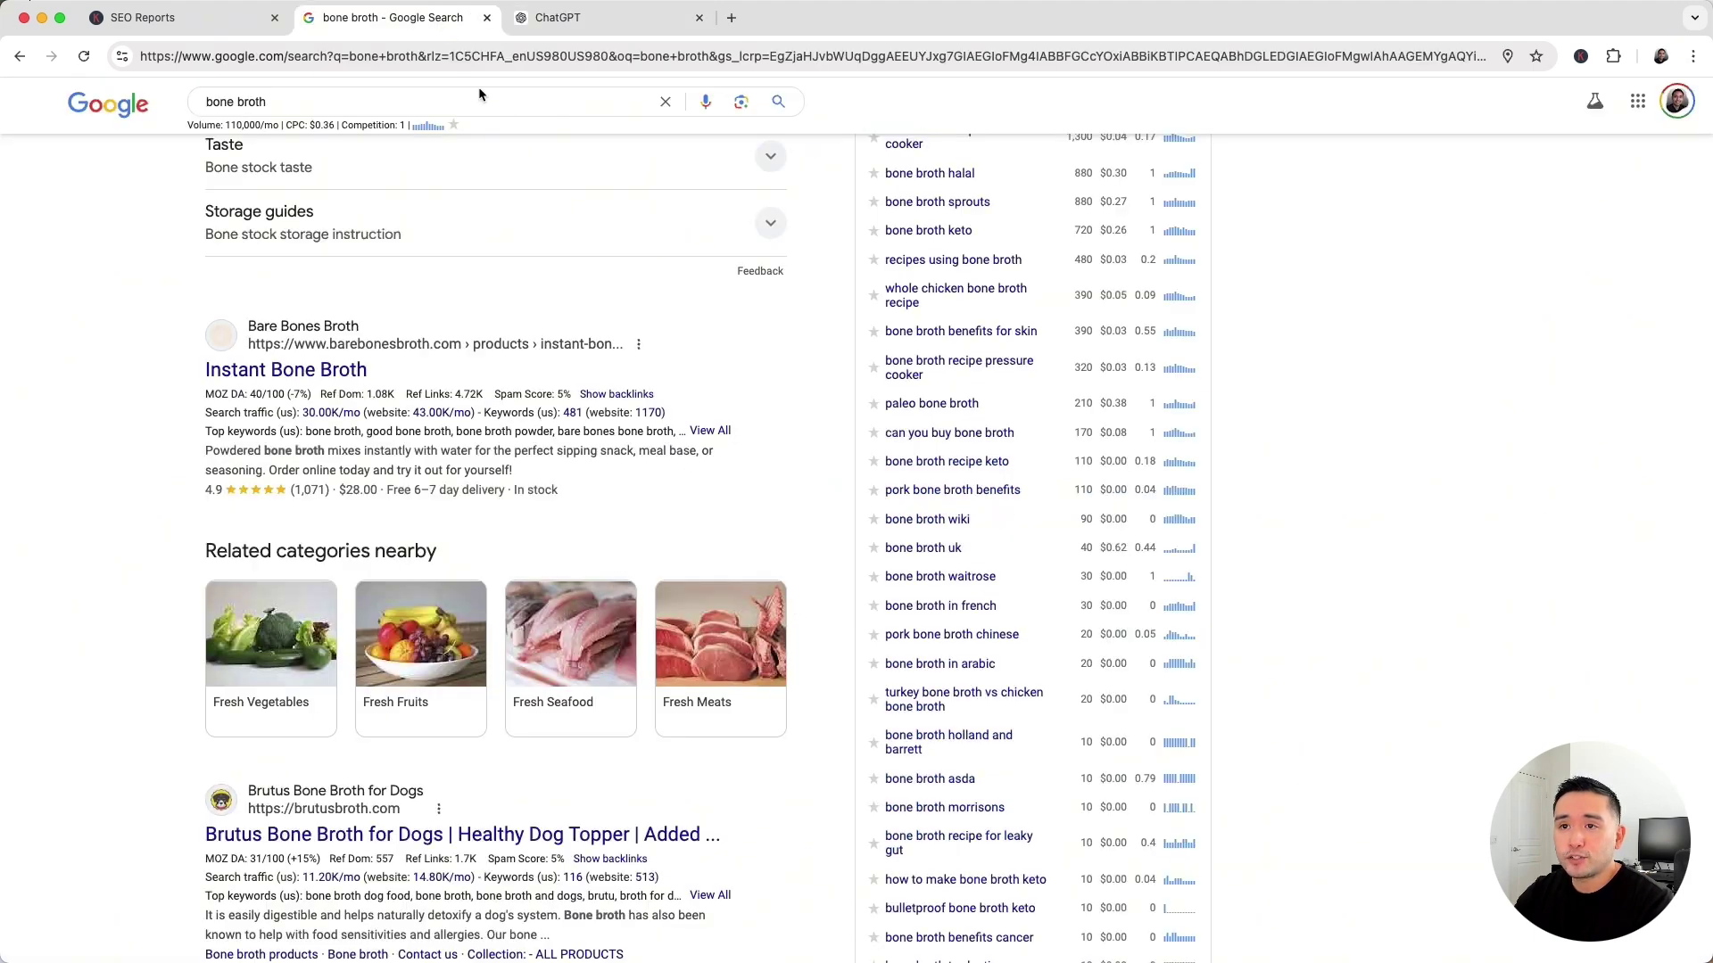
scroll(504, 357, up, 5)
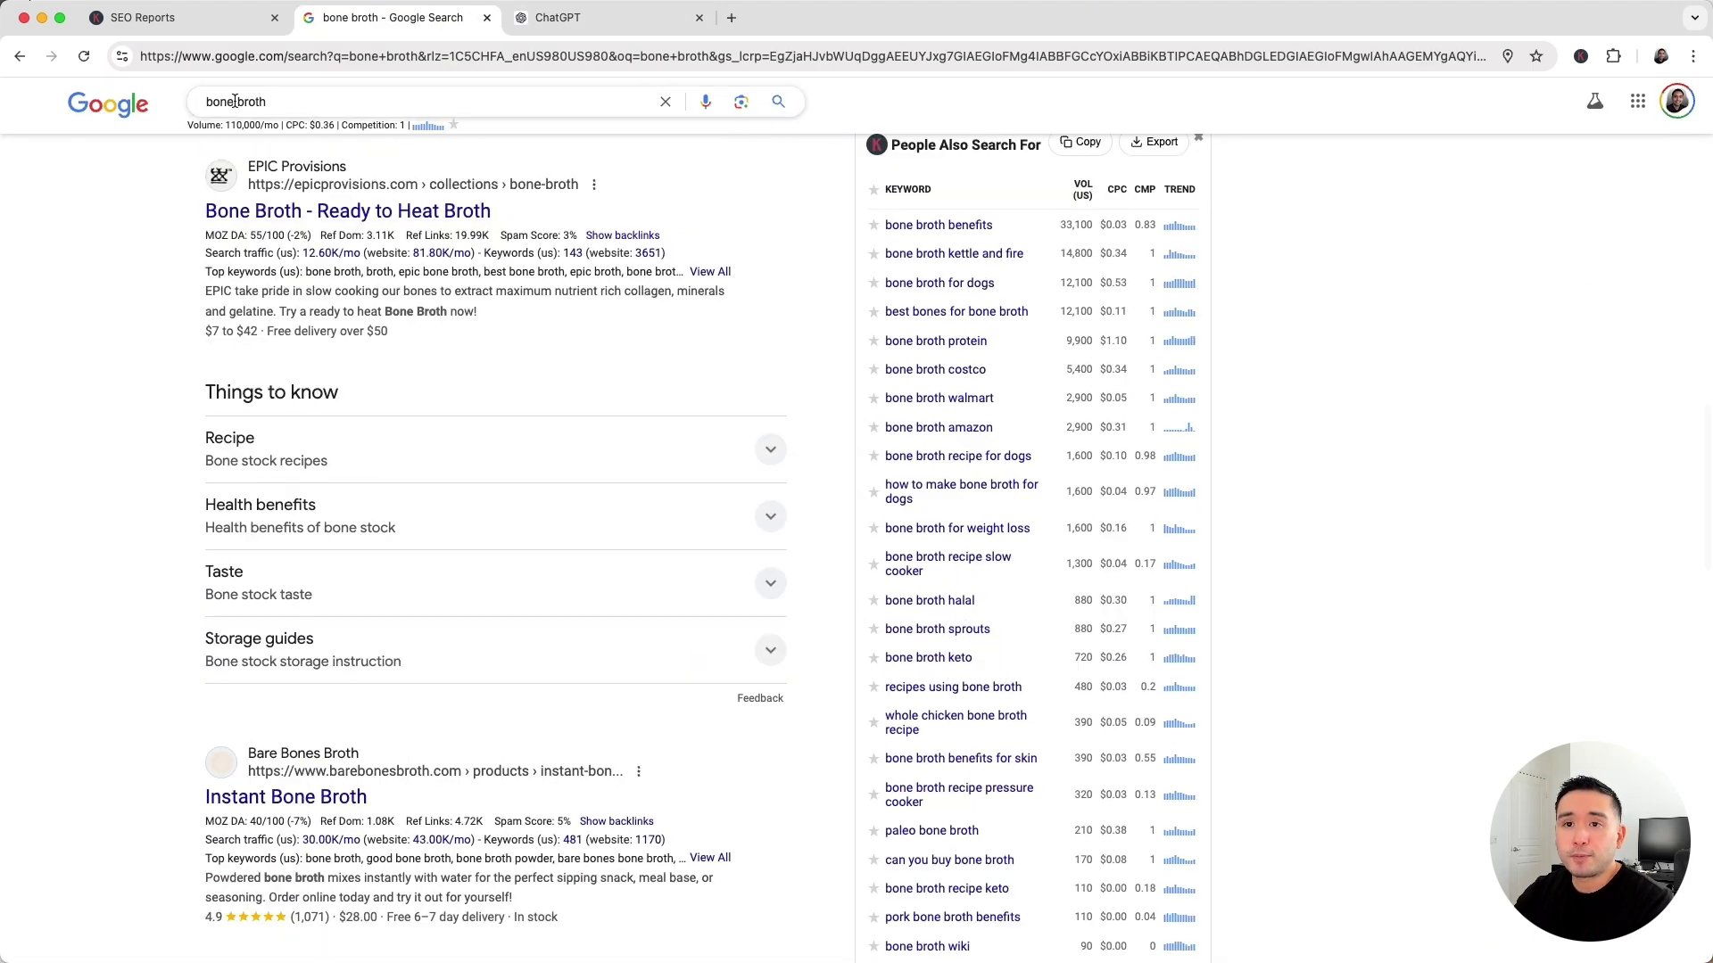
click(565, 19)
scroll(734, 282, up, 10)
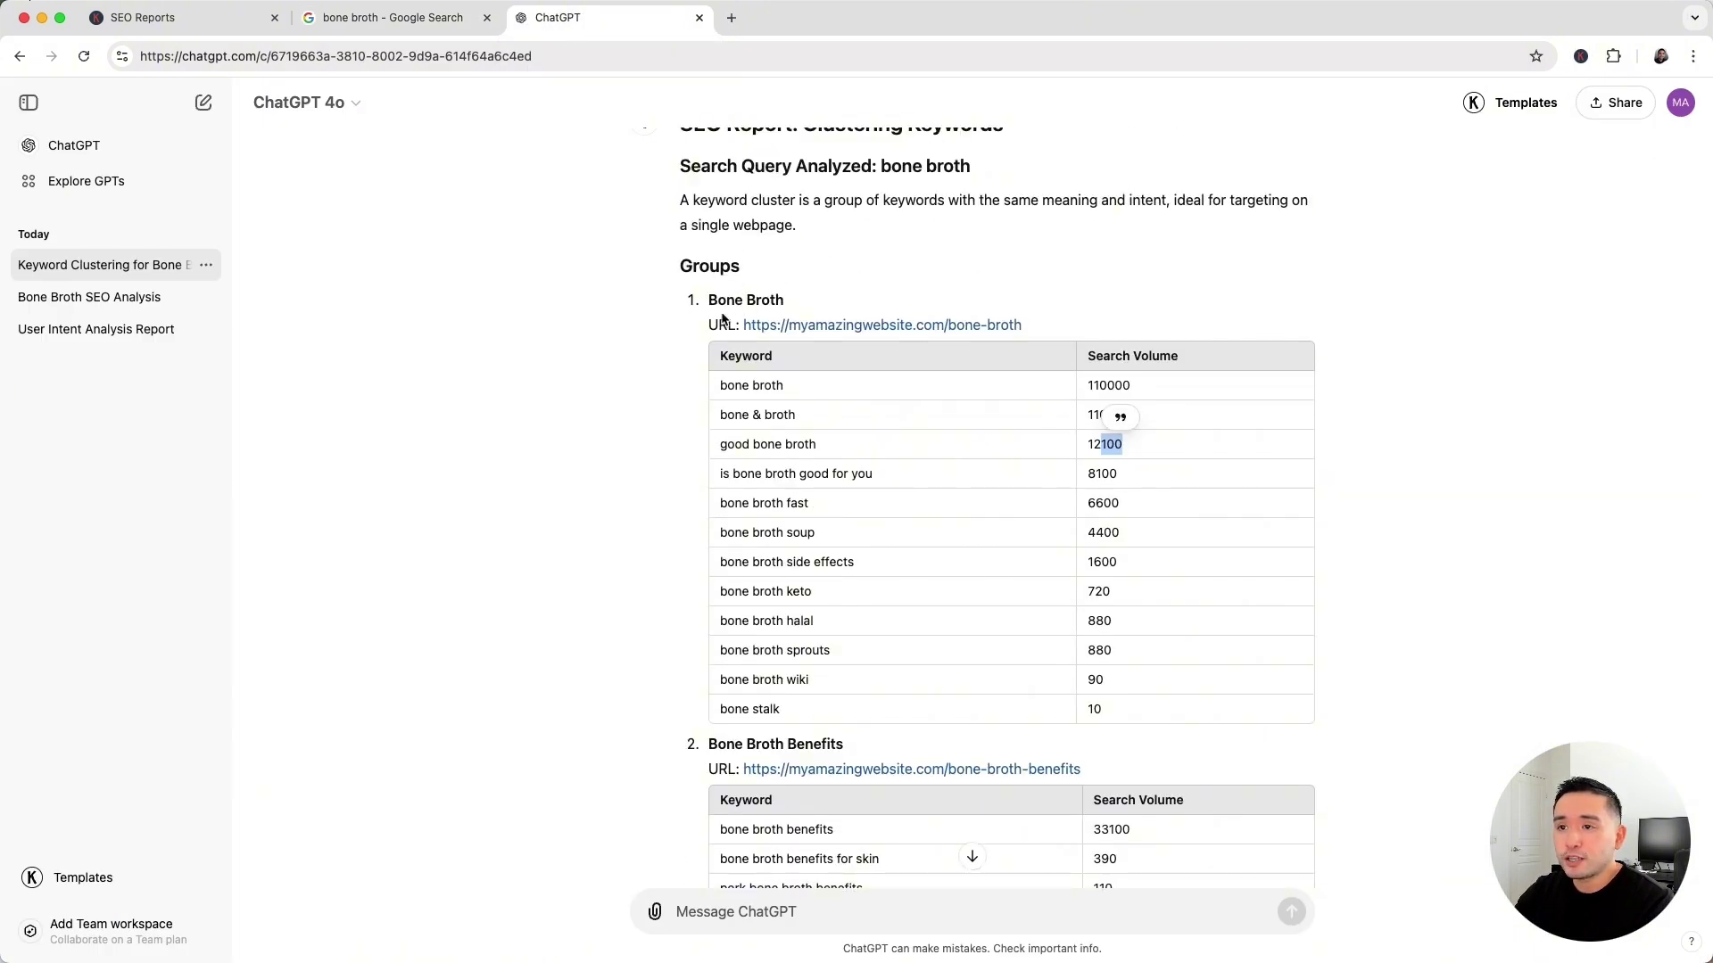
Scan the remaining cluster groups, including the Recipe table, then go back to the Google results
drag(717, 314, 799, 321)
scroll(788, 398, down, 3)
drag(719, 514, 852, 555)
scroll(803, 517, down, 1)
scroll(854, 564, down, 3)
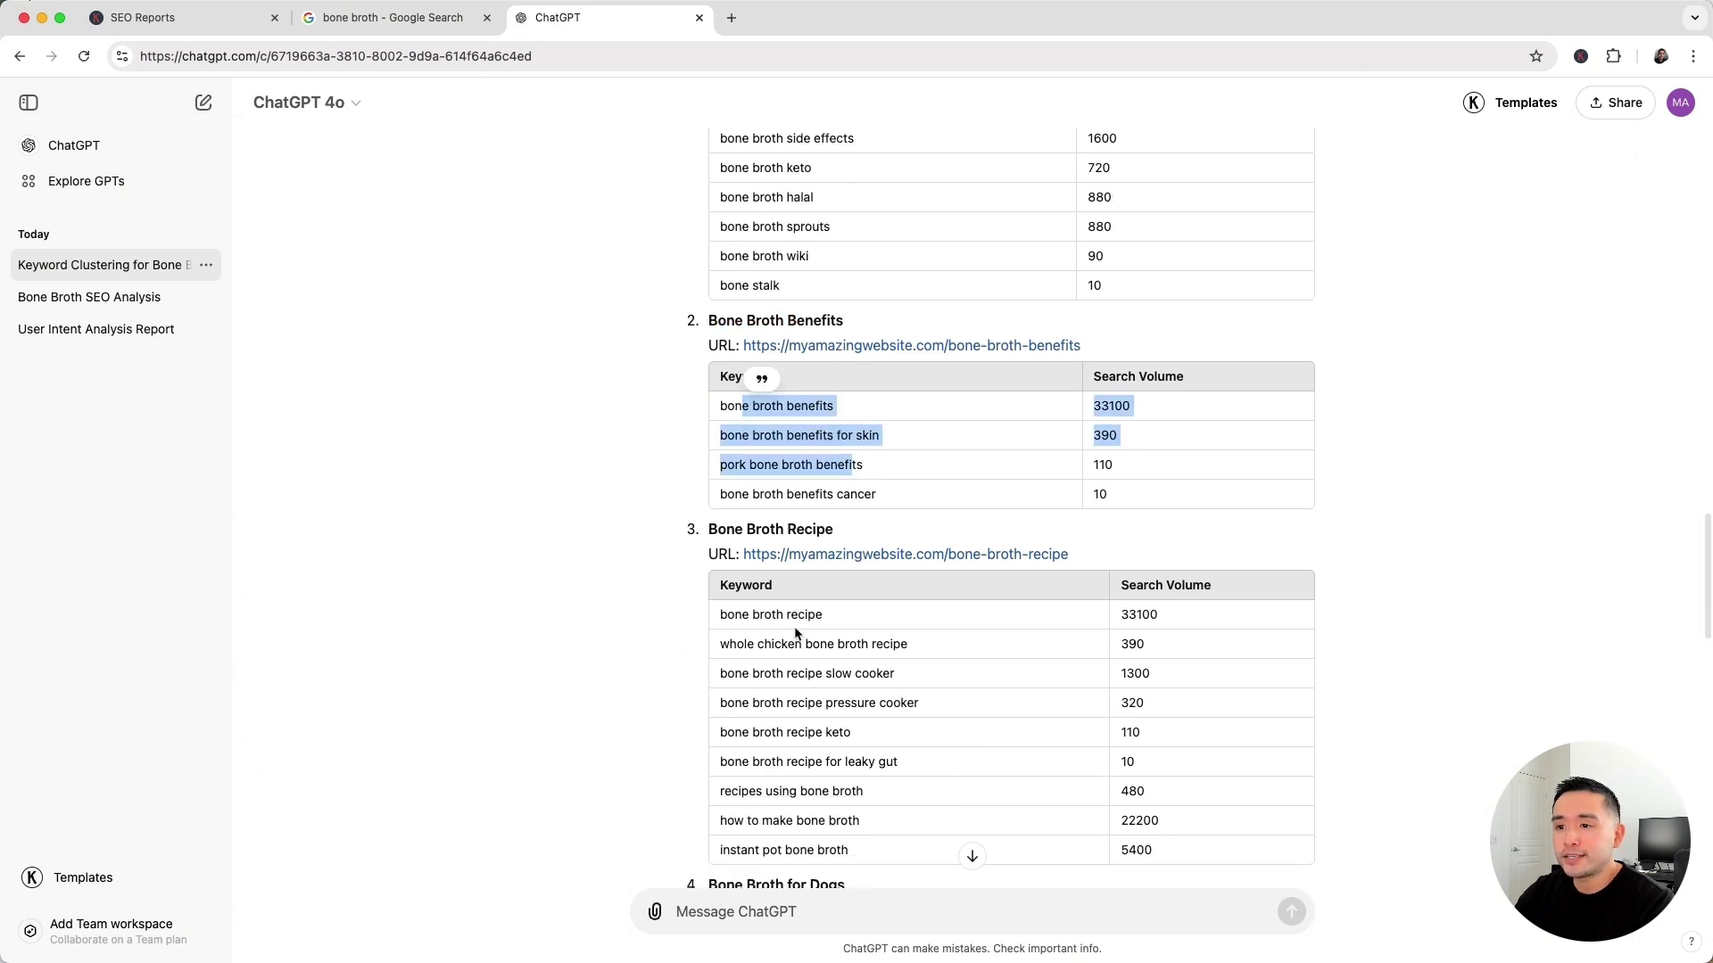
drag(795, 634, 833, 727)
scroll(856, 696, up, 5)
click(883, 650)
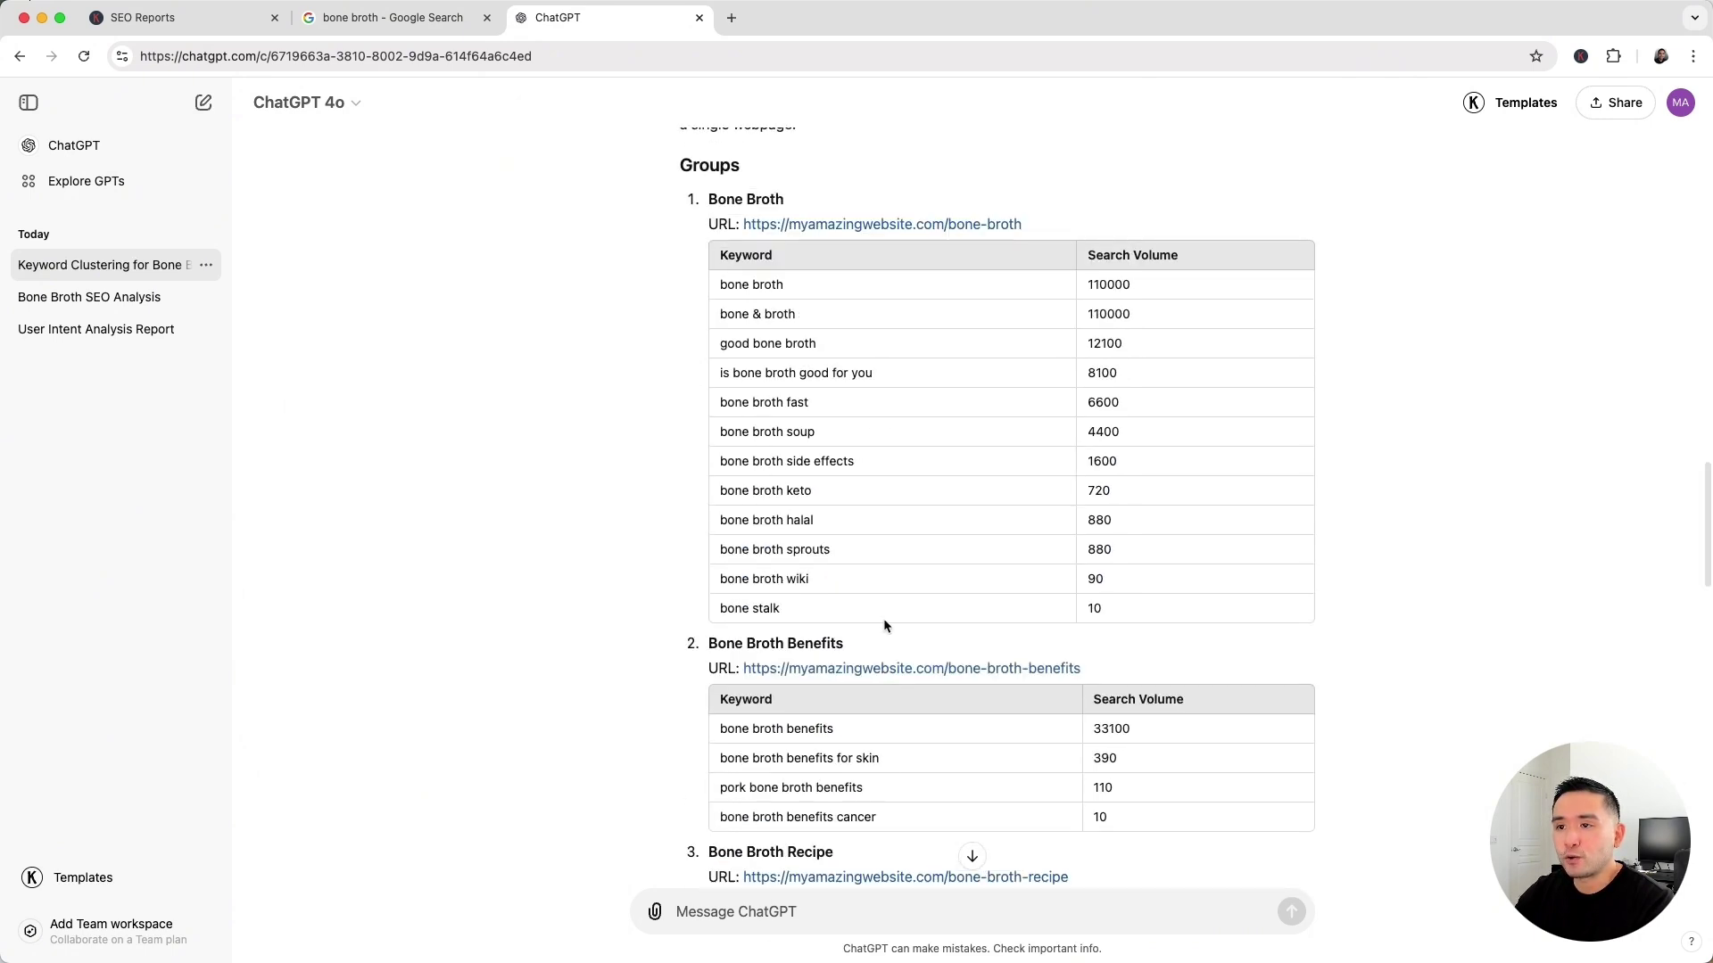
scroll(743, 287, down, 3)
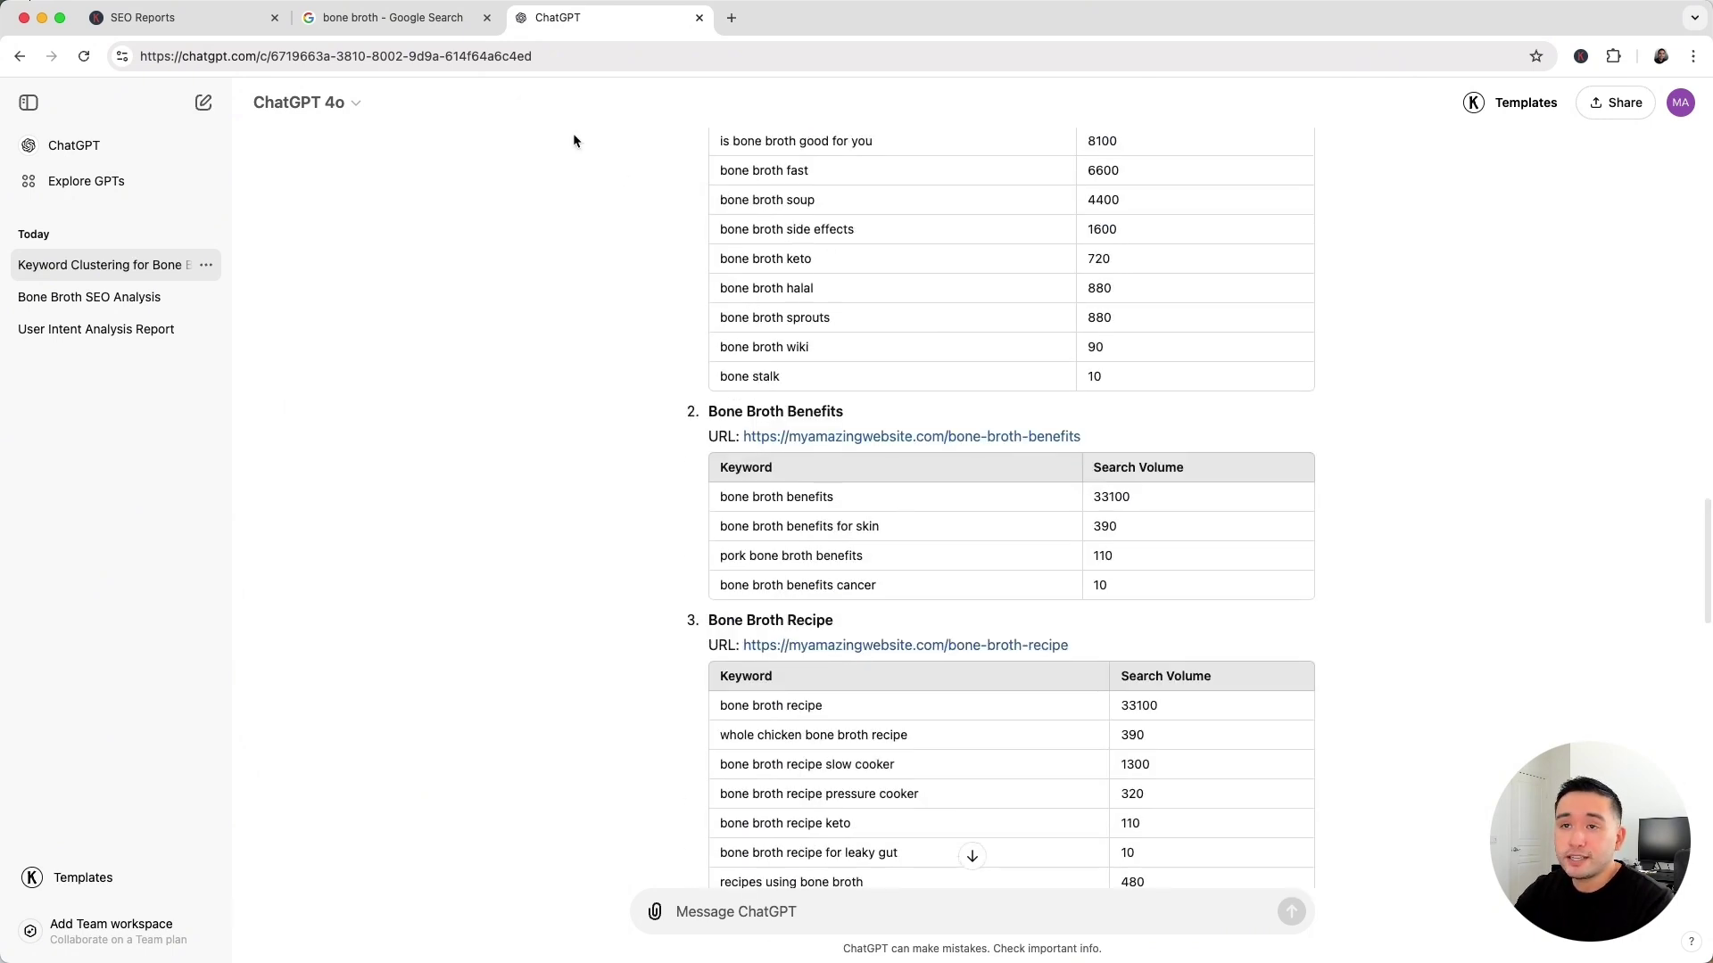
click(406, 19)
Choose Analyze Titles for SERP in the bone broth Run SEO Report dropdown
scroll(1097, 295, up, 3)
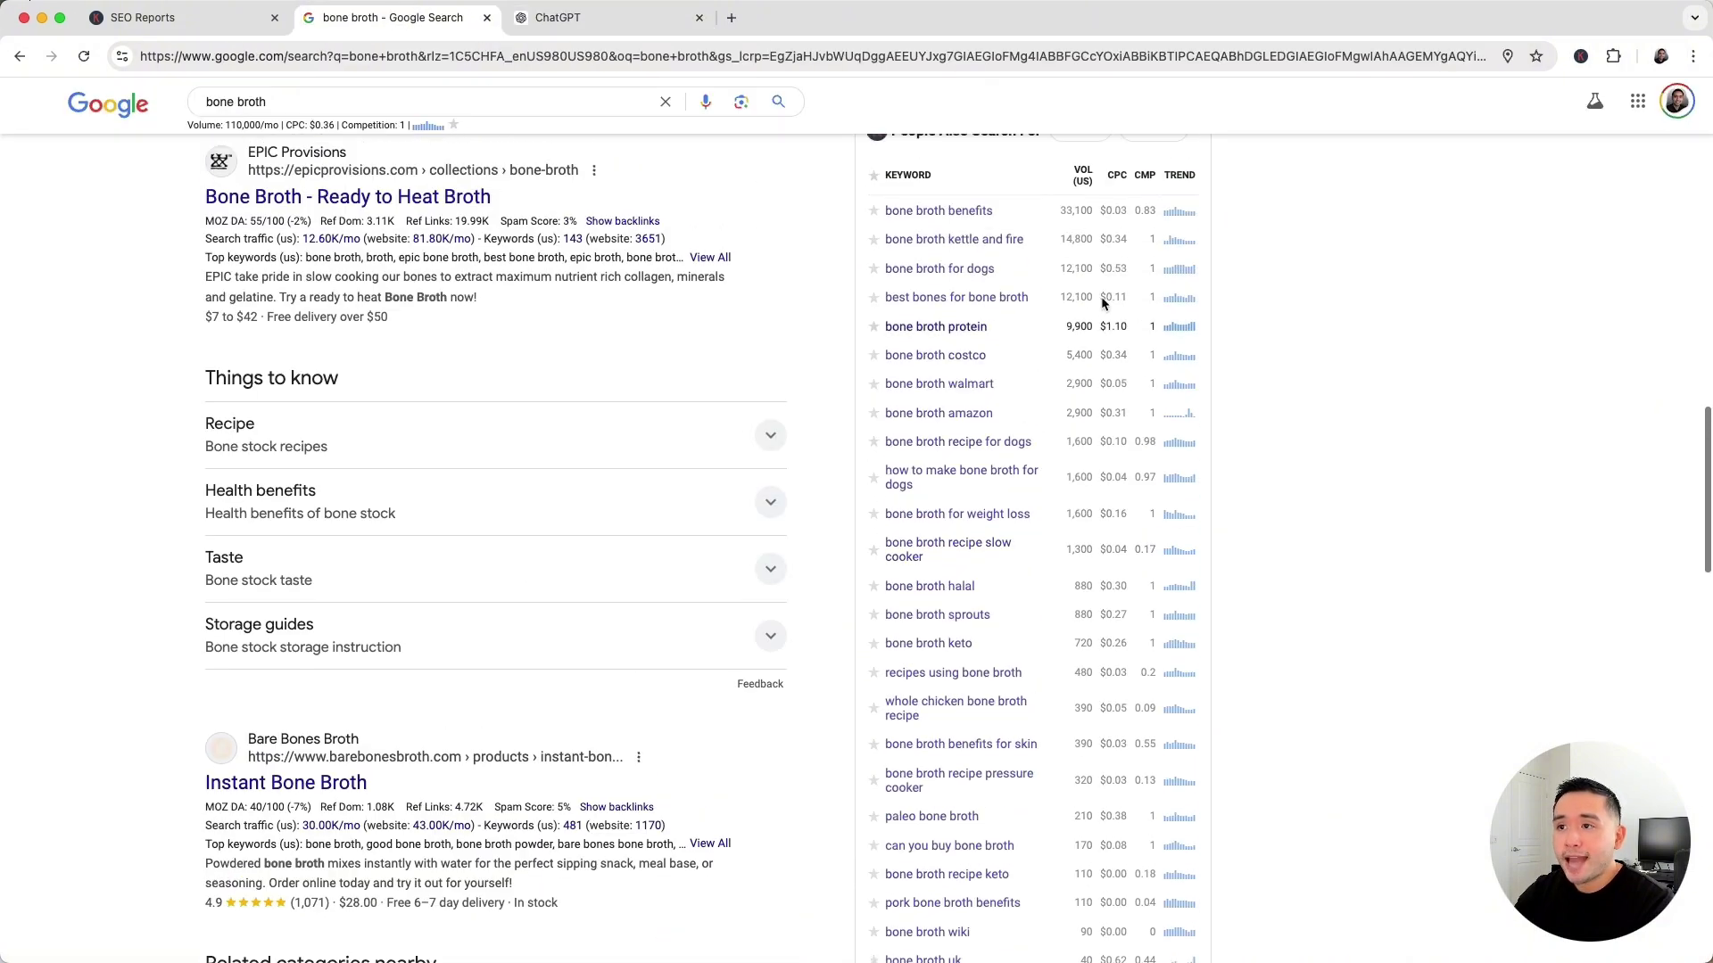
scroll(981, 374, down, 12)
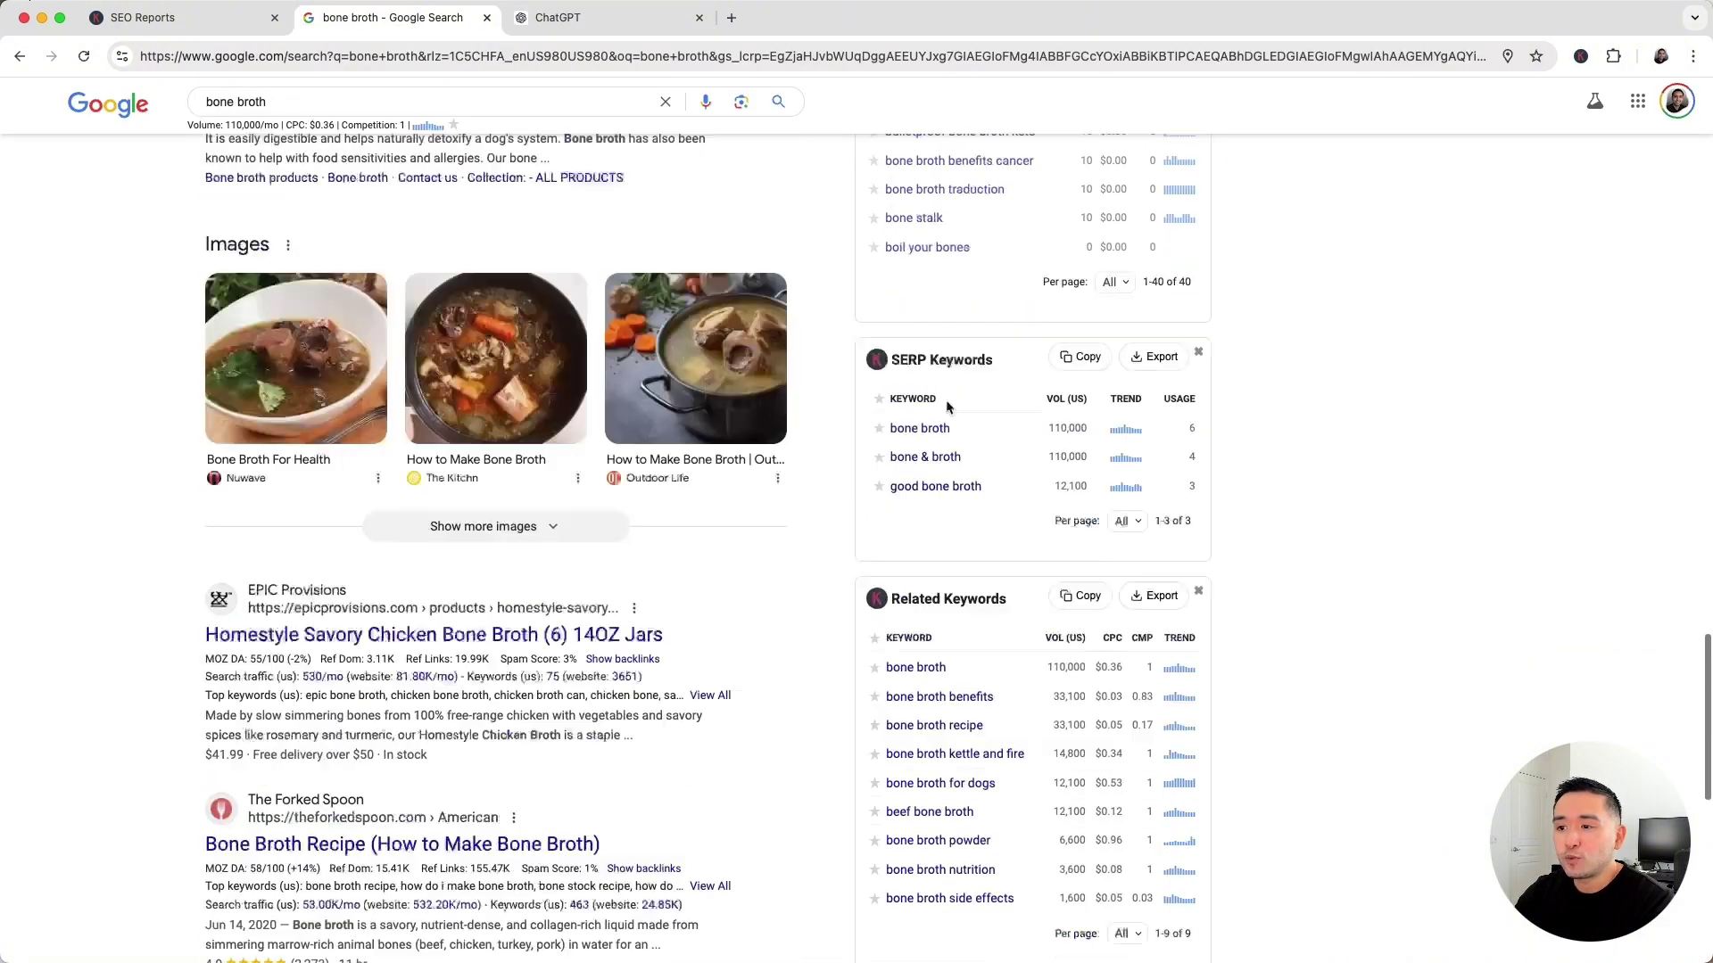
scroll(849, 612, up, 15)
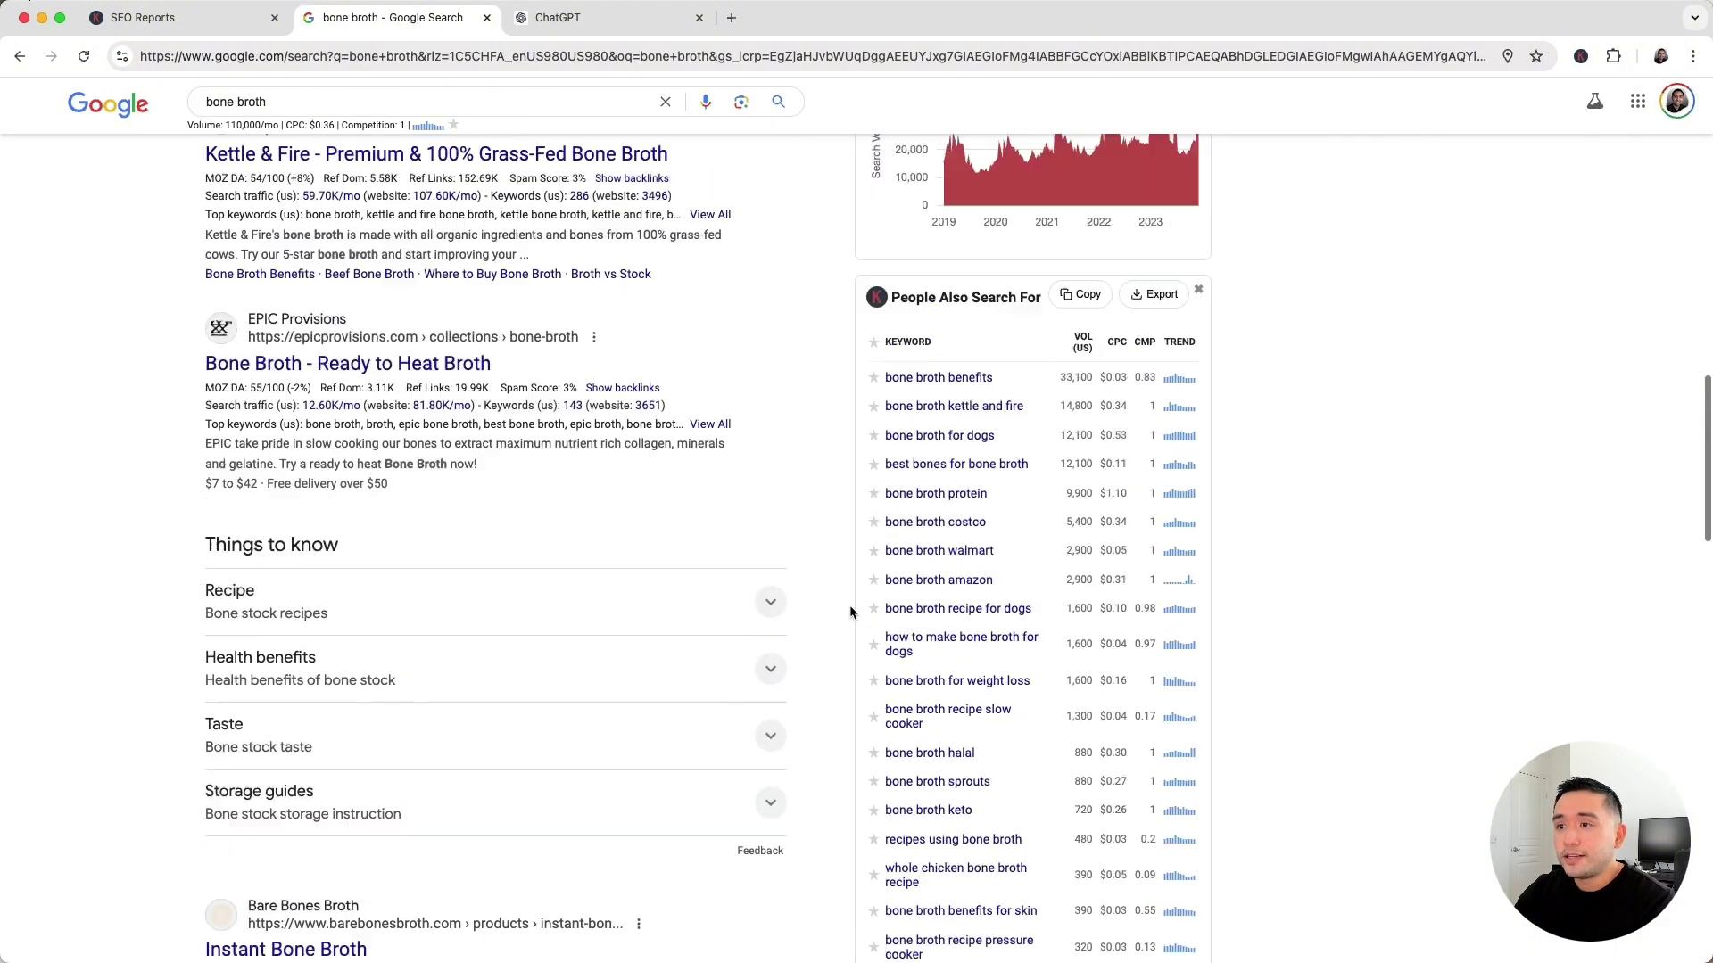
scroll(849, 612, up, 6)
click(1065, 390)
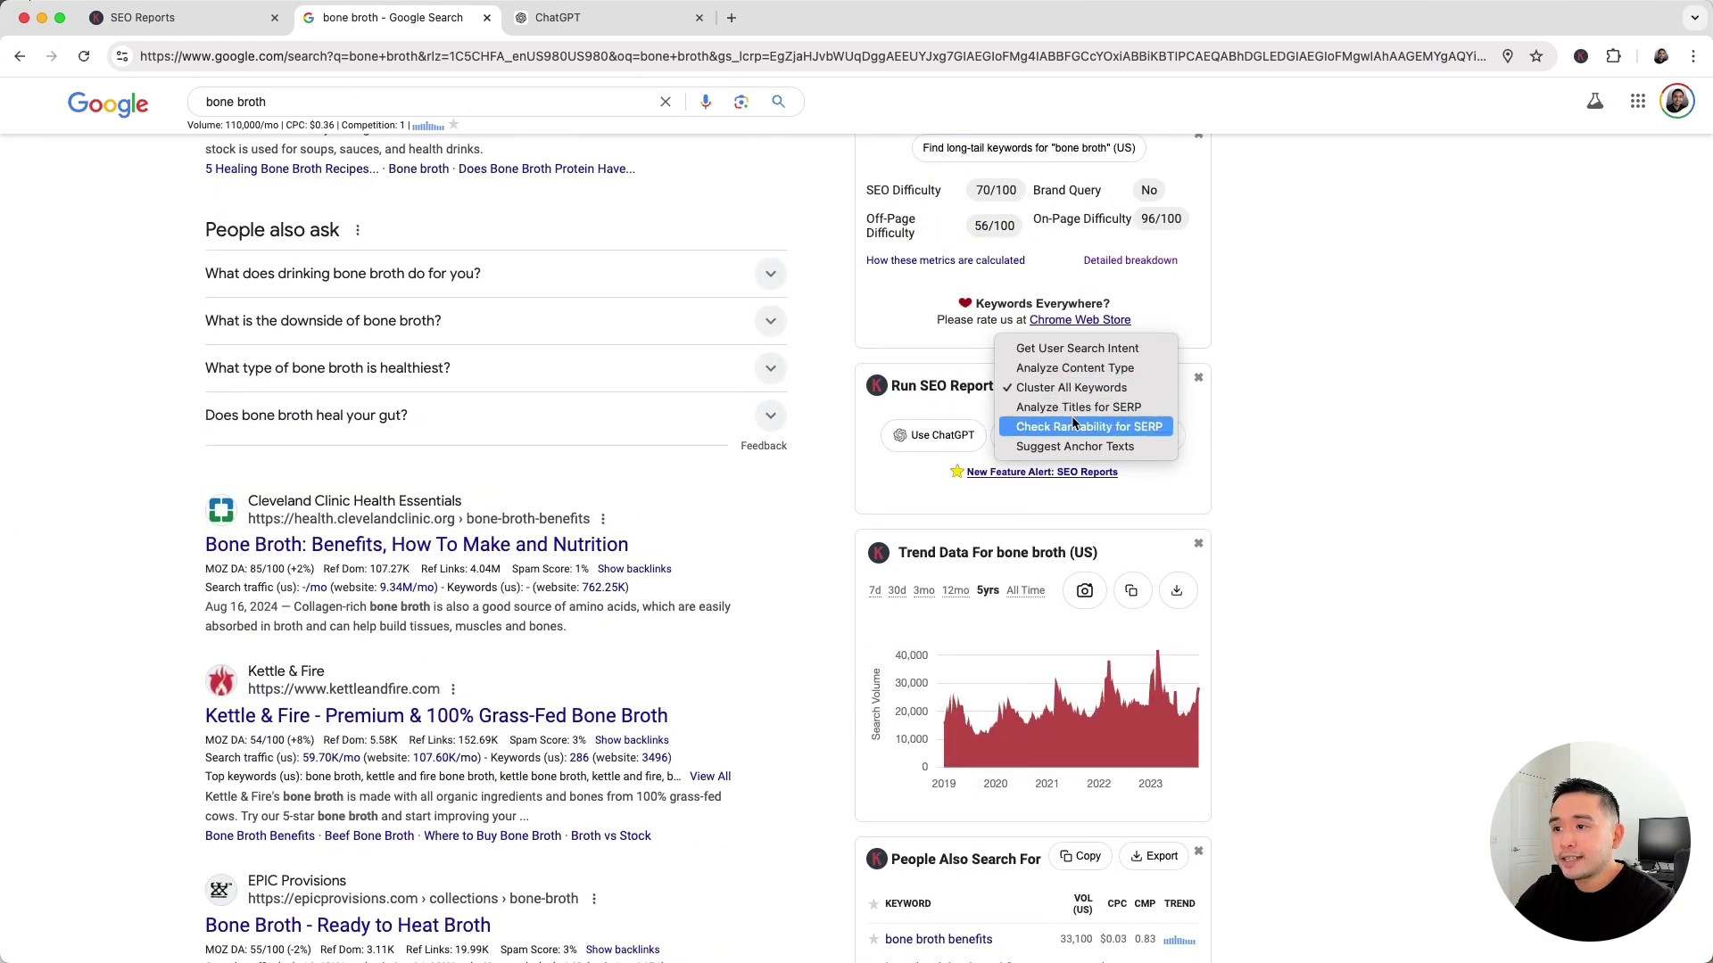
click(1084, 407)
scroll(1097, 404, up, 1)
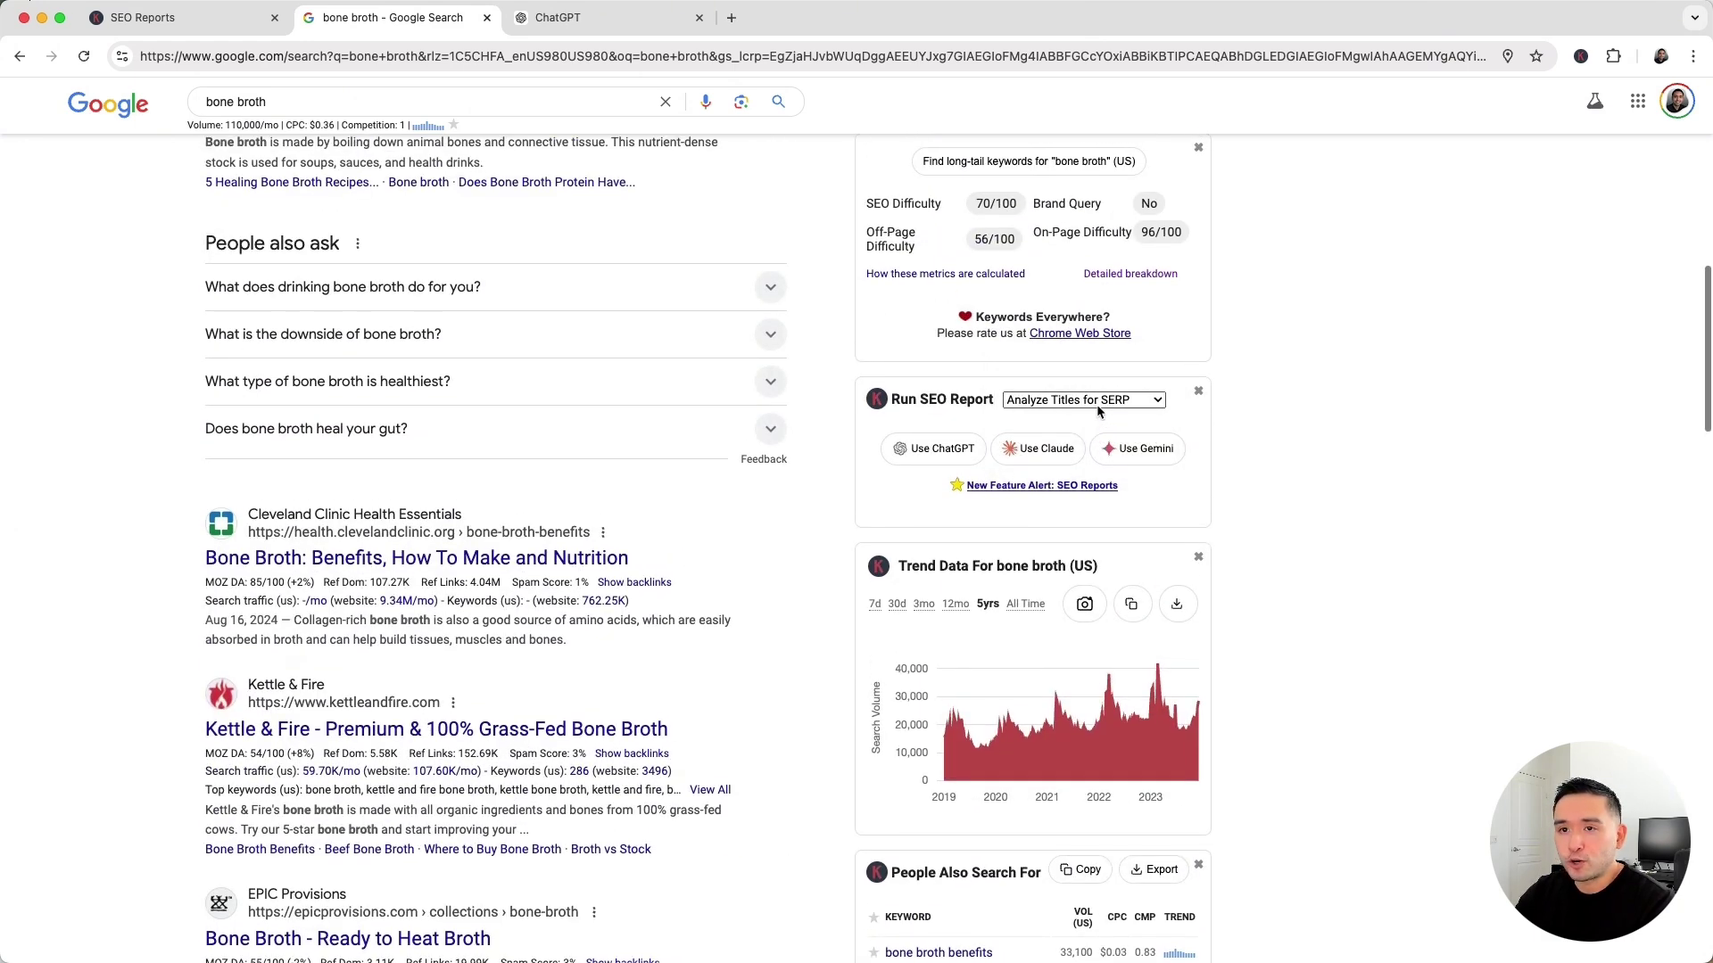
scroll(1102, 446, up, 3)
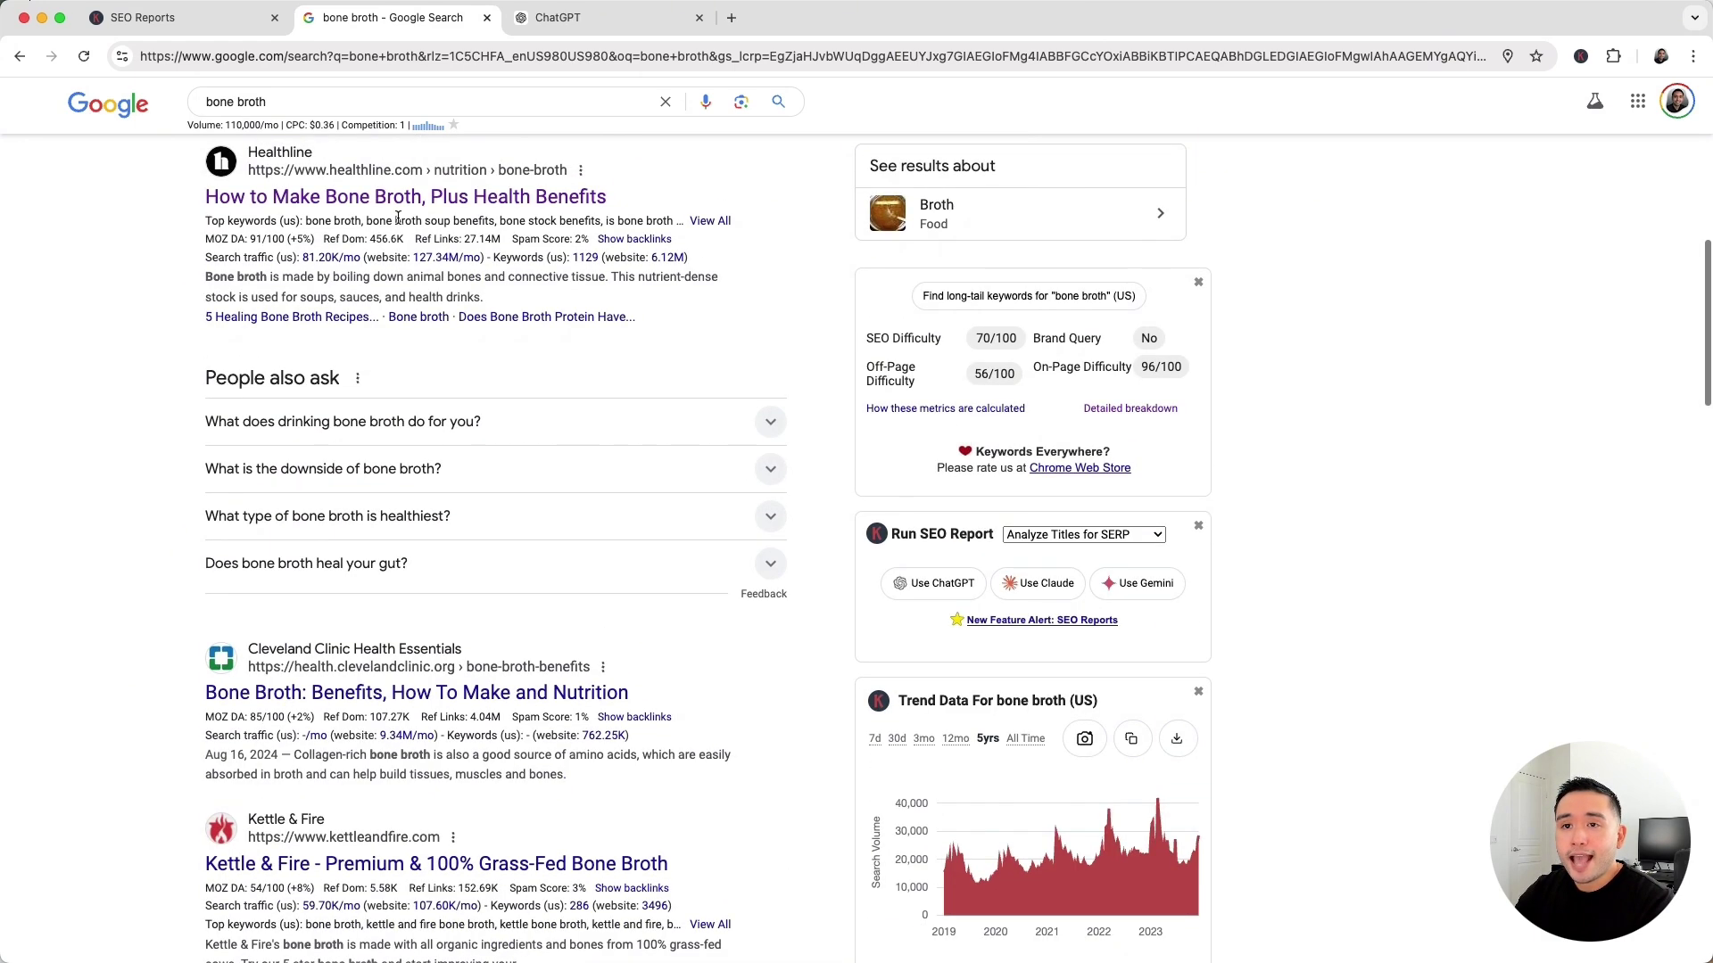
scroll(724, 556, down, 6)
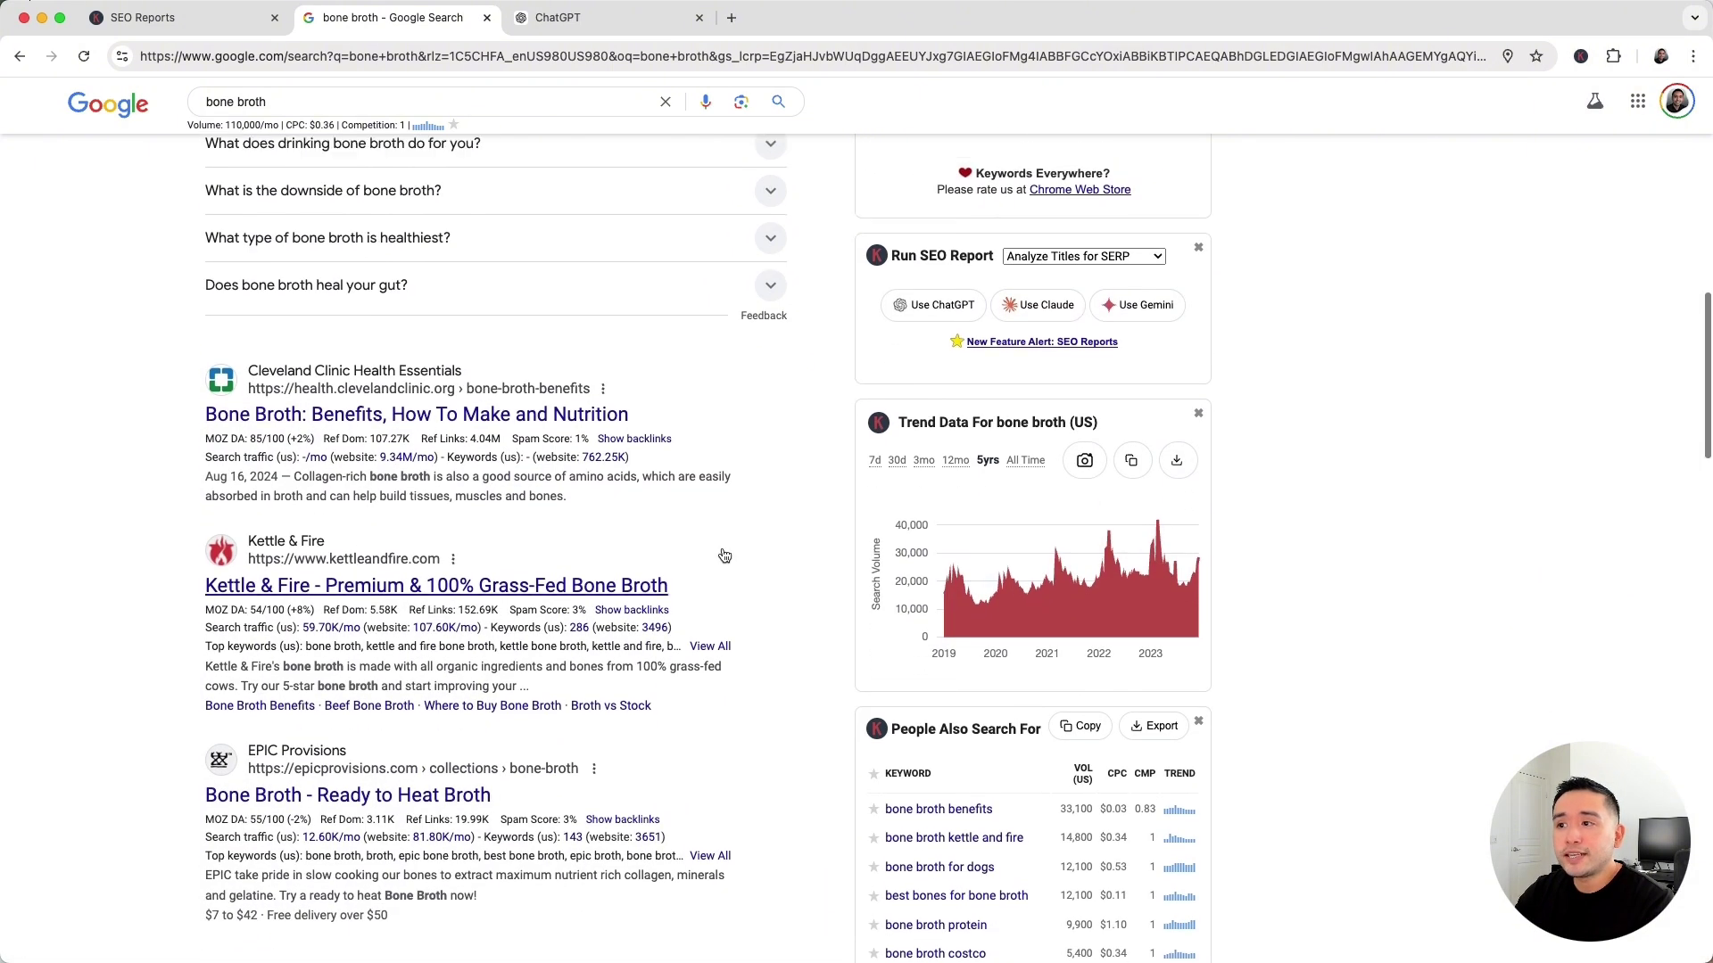
scroll(724, 556, up, 2)
Run the titles report in ChatGPT and glance over its common title elements
click(915, 375)
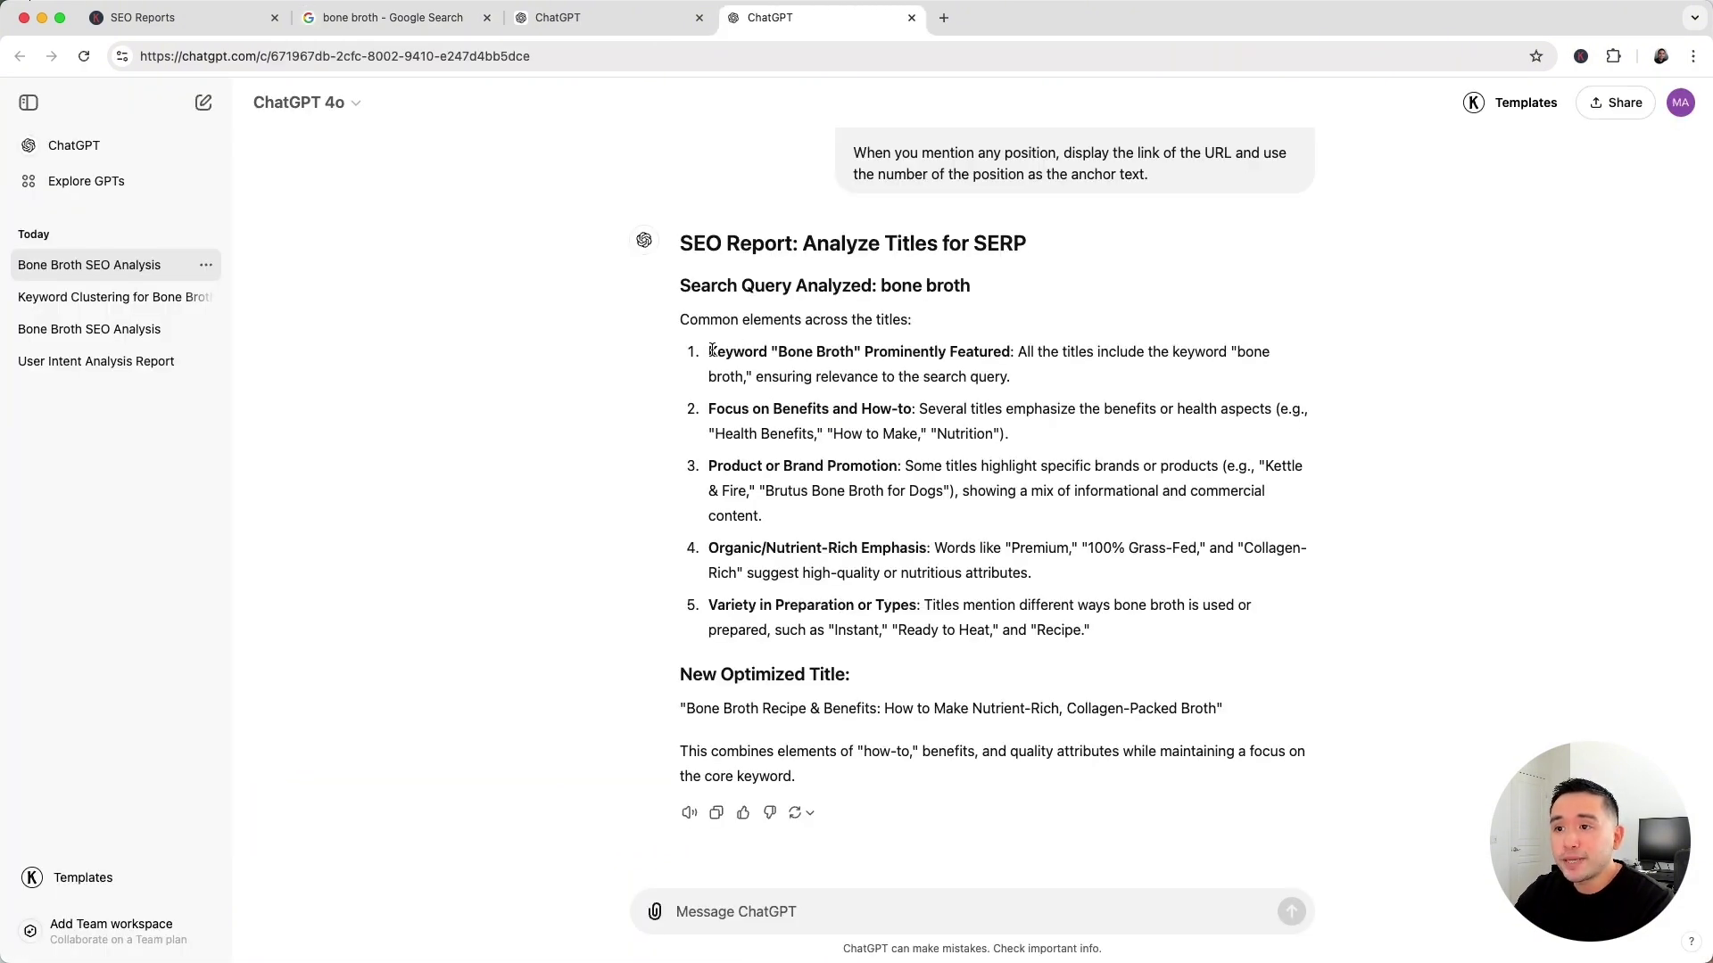
drag(712, 350, 910, 629)
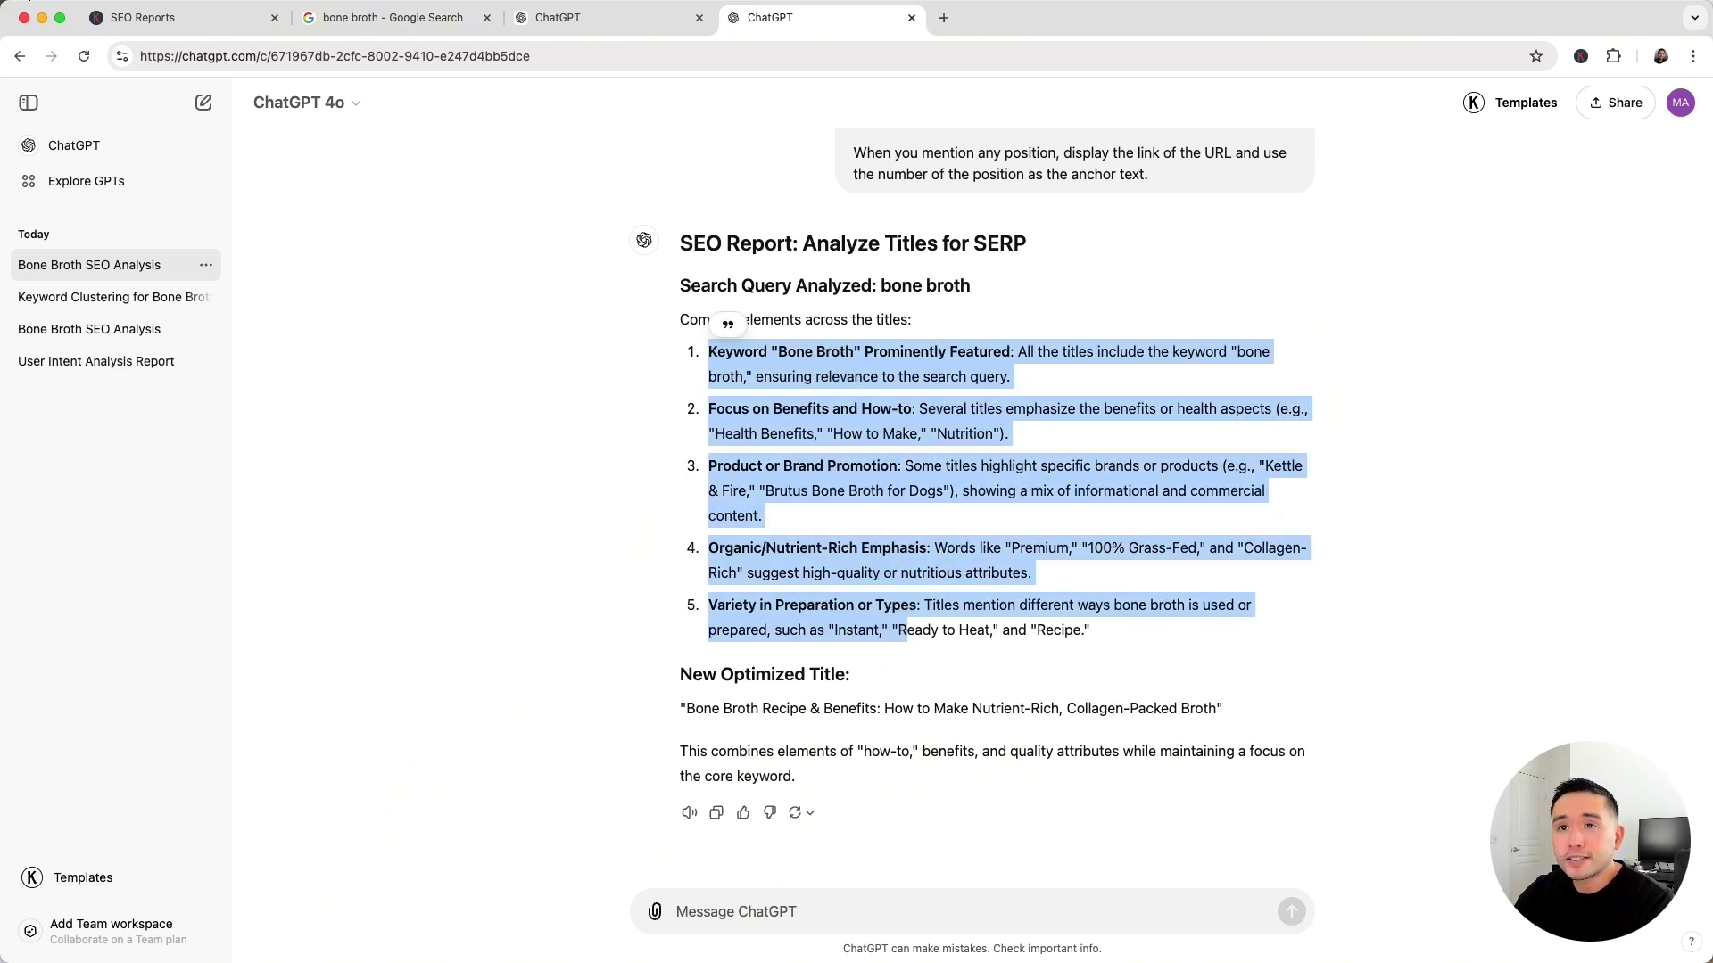
key(super+2)
click(803, 11)
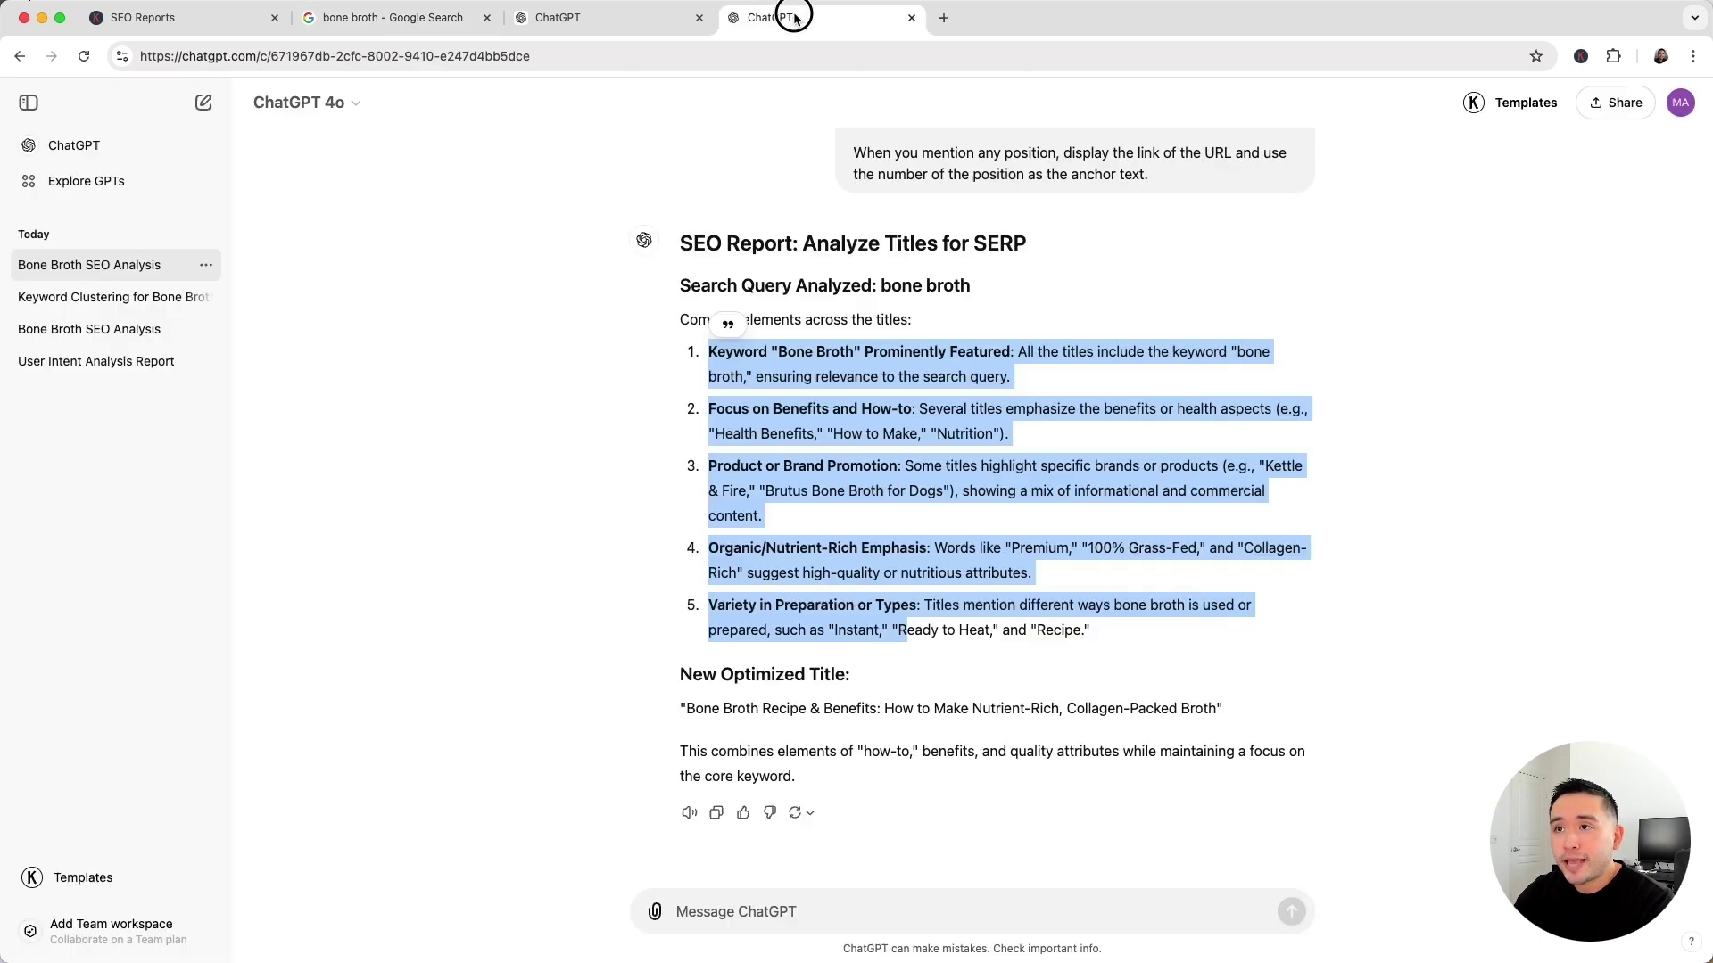
click(941, 357)
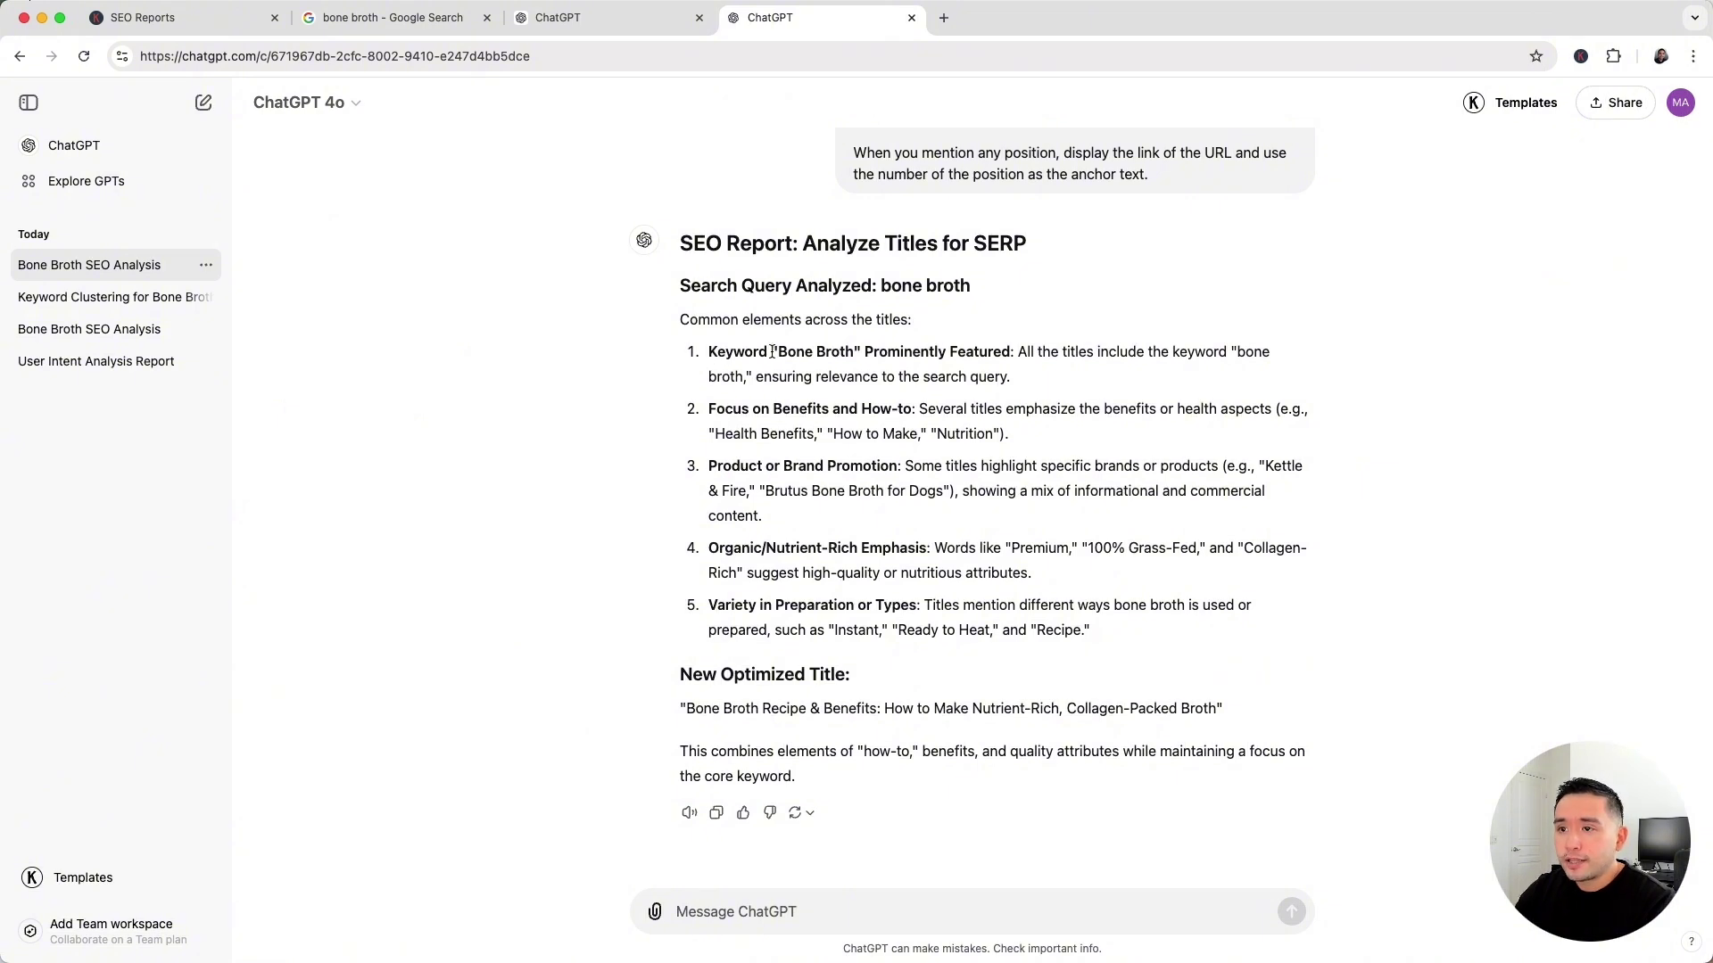
Go through the five common title elements, from 'Bone Broth' keyword to Variety, and the optimized title
drag(772, 352, 861, 351)
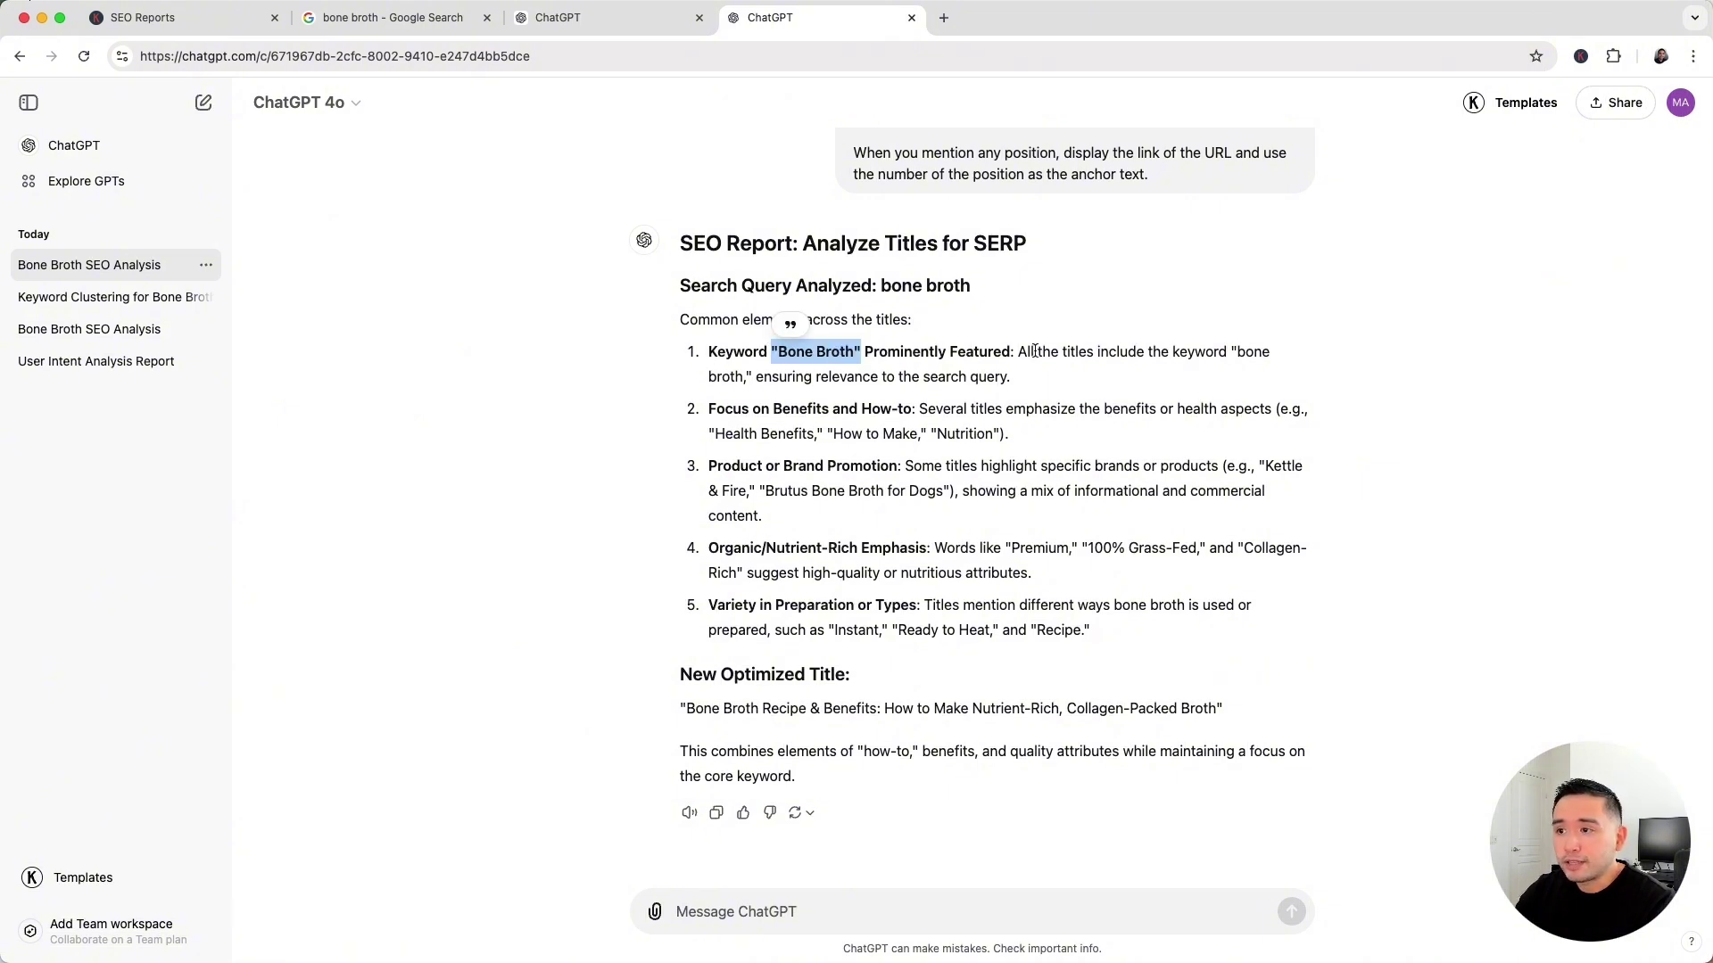
drag(1022, 354, 748, 375)
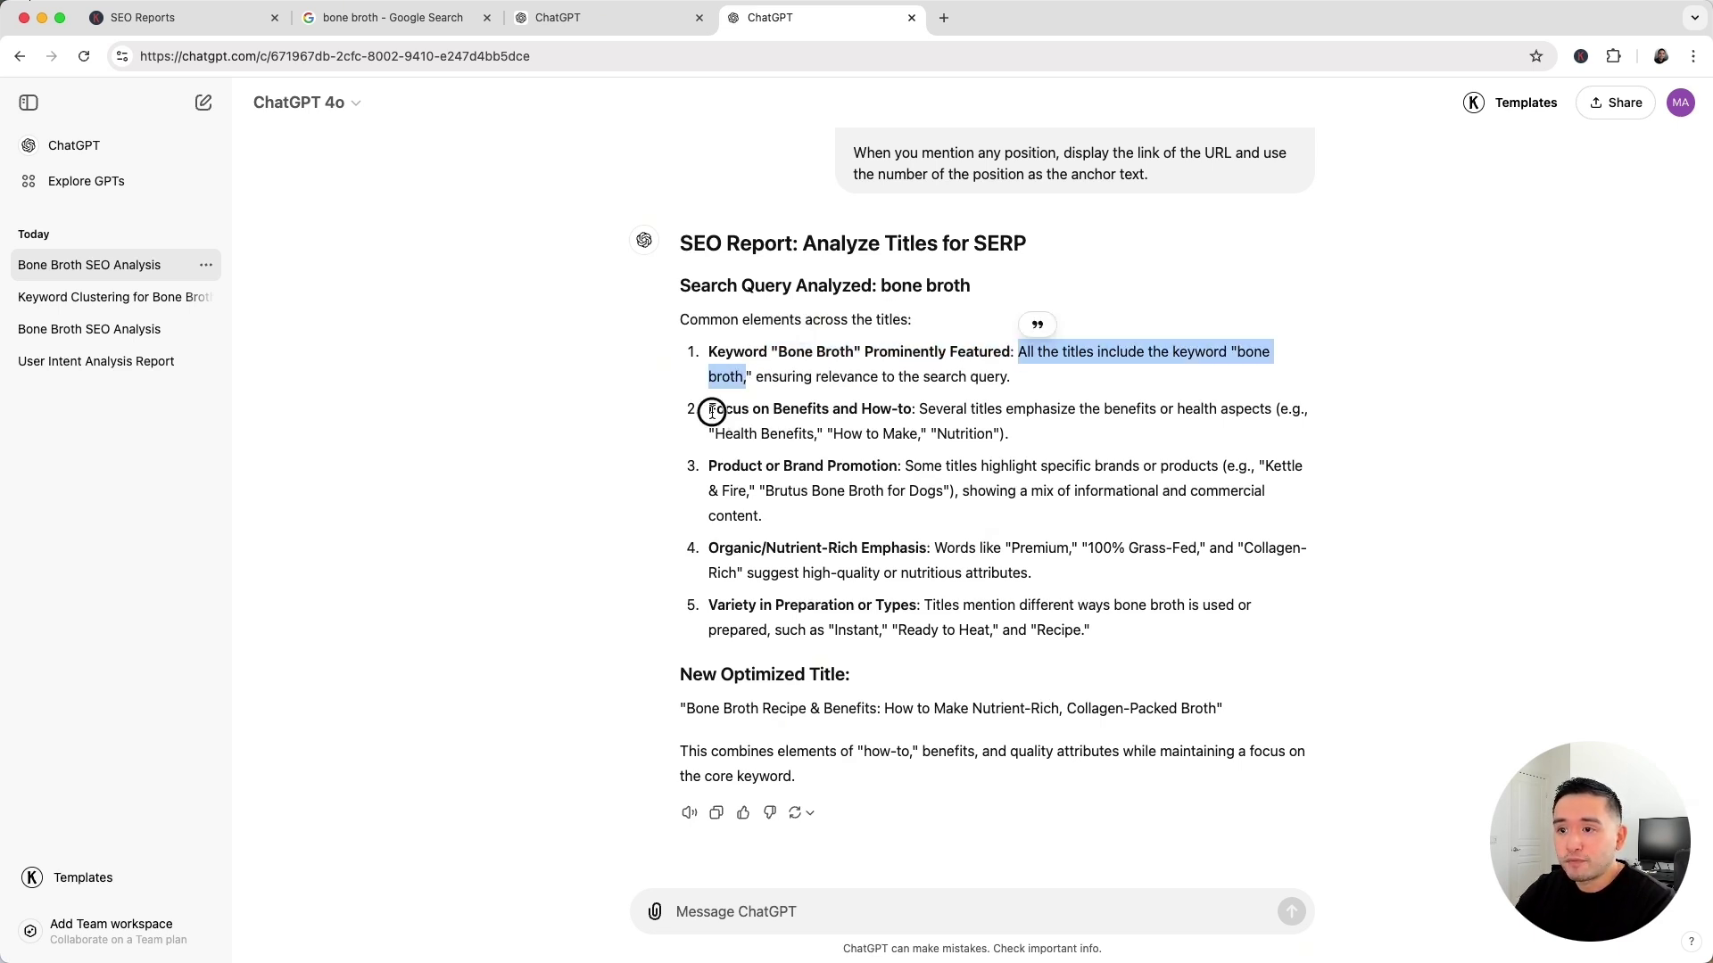
drag(711, 411, 910, 411)
drag(711, 468, 982, 488)
drag(716, 551, 929, 554)
drag(715, 605, 1095, 619)
drag(680, 674, 1211, 711)
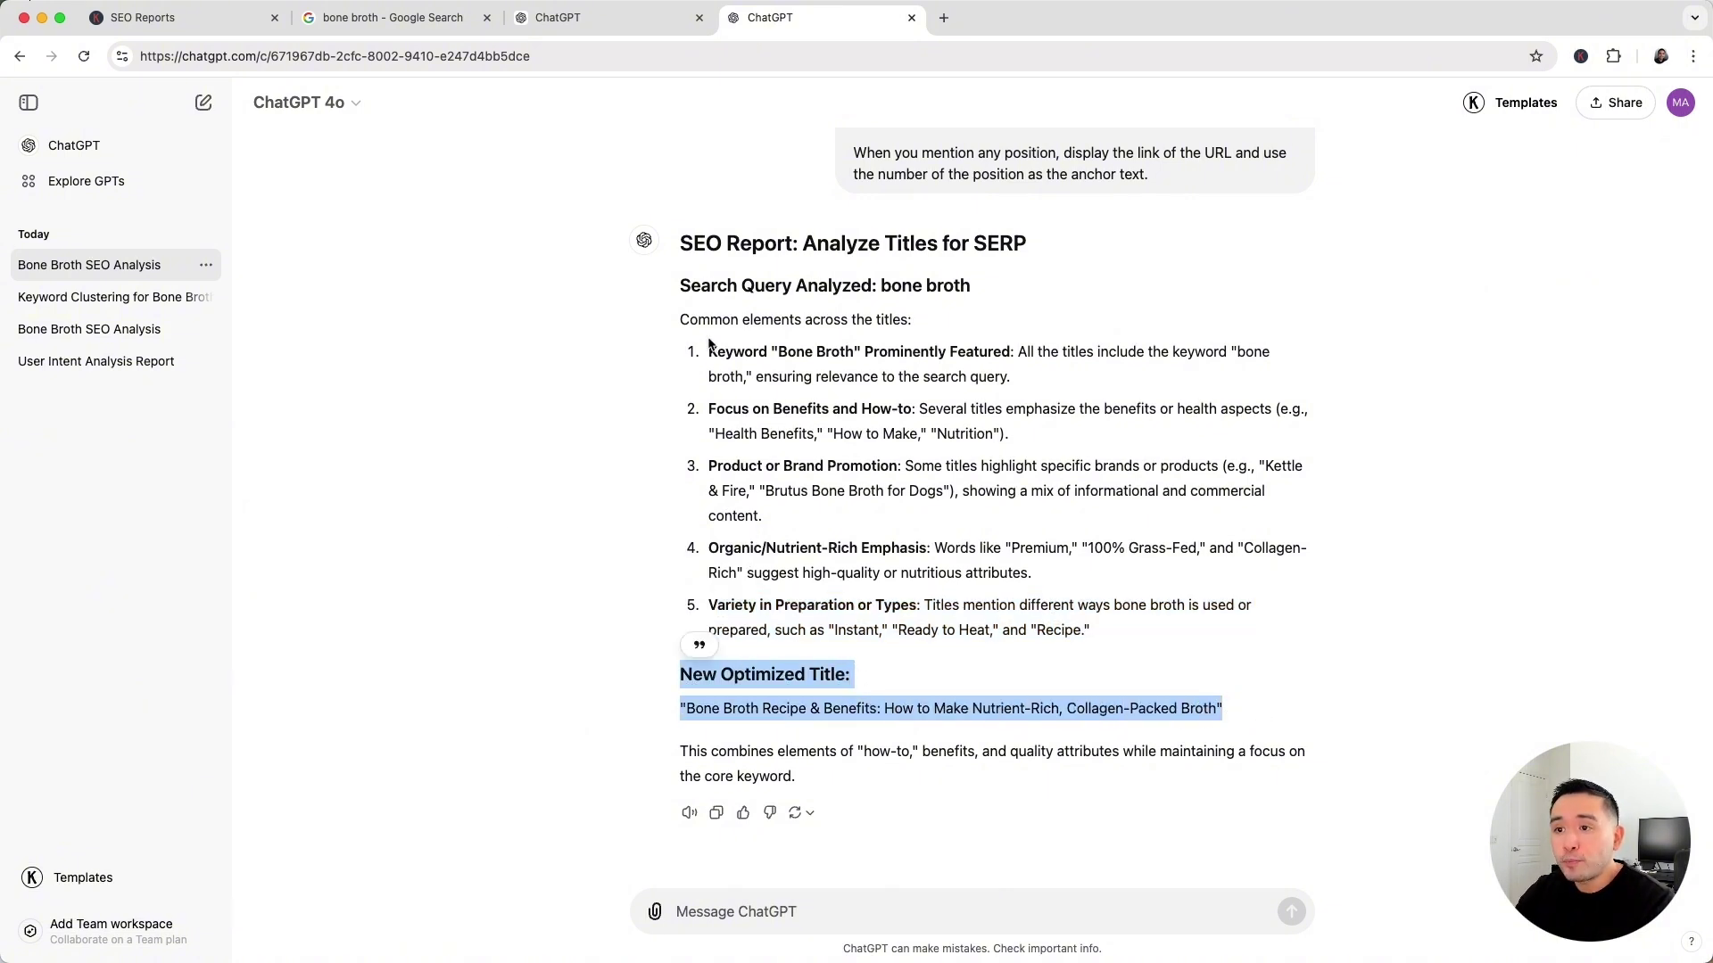
Recheck the full elements list, the optimized title and the analyzed query 'bone broth'
drag(678, 315, 1168, 629)
click(392, 18)
click(794, 18)
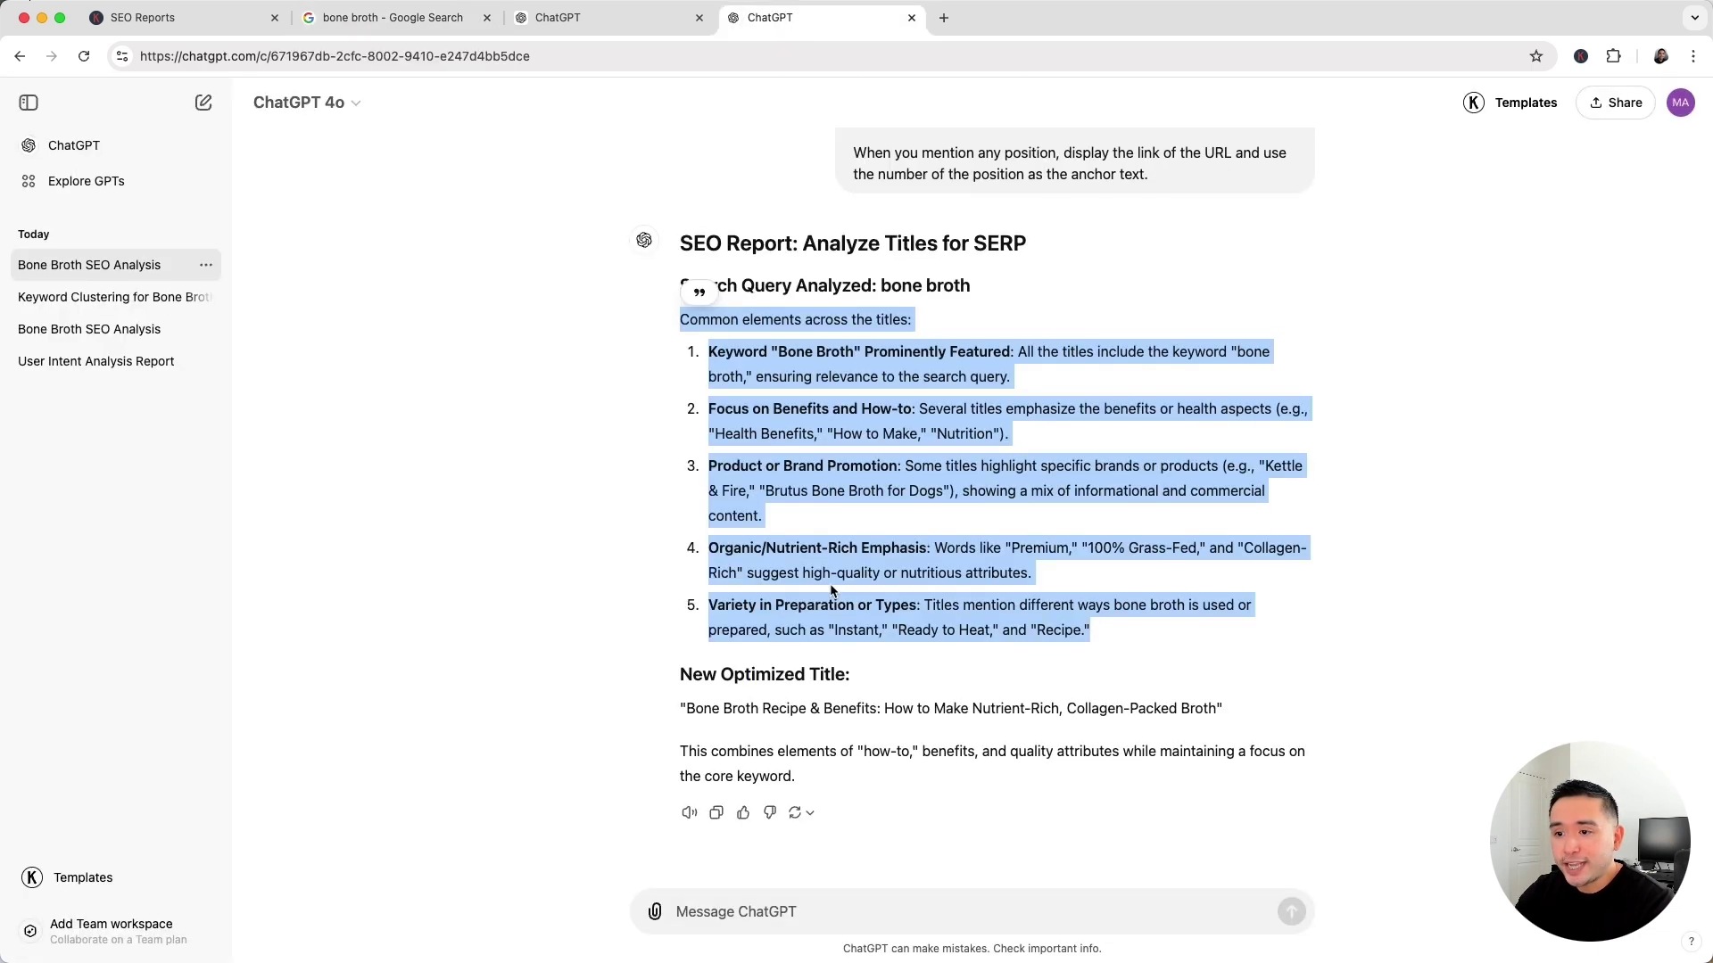
drag(685, 708, 1216, 709)
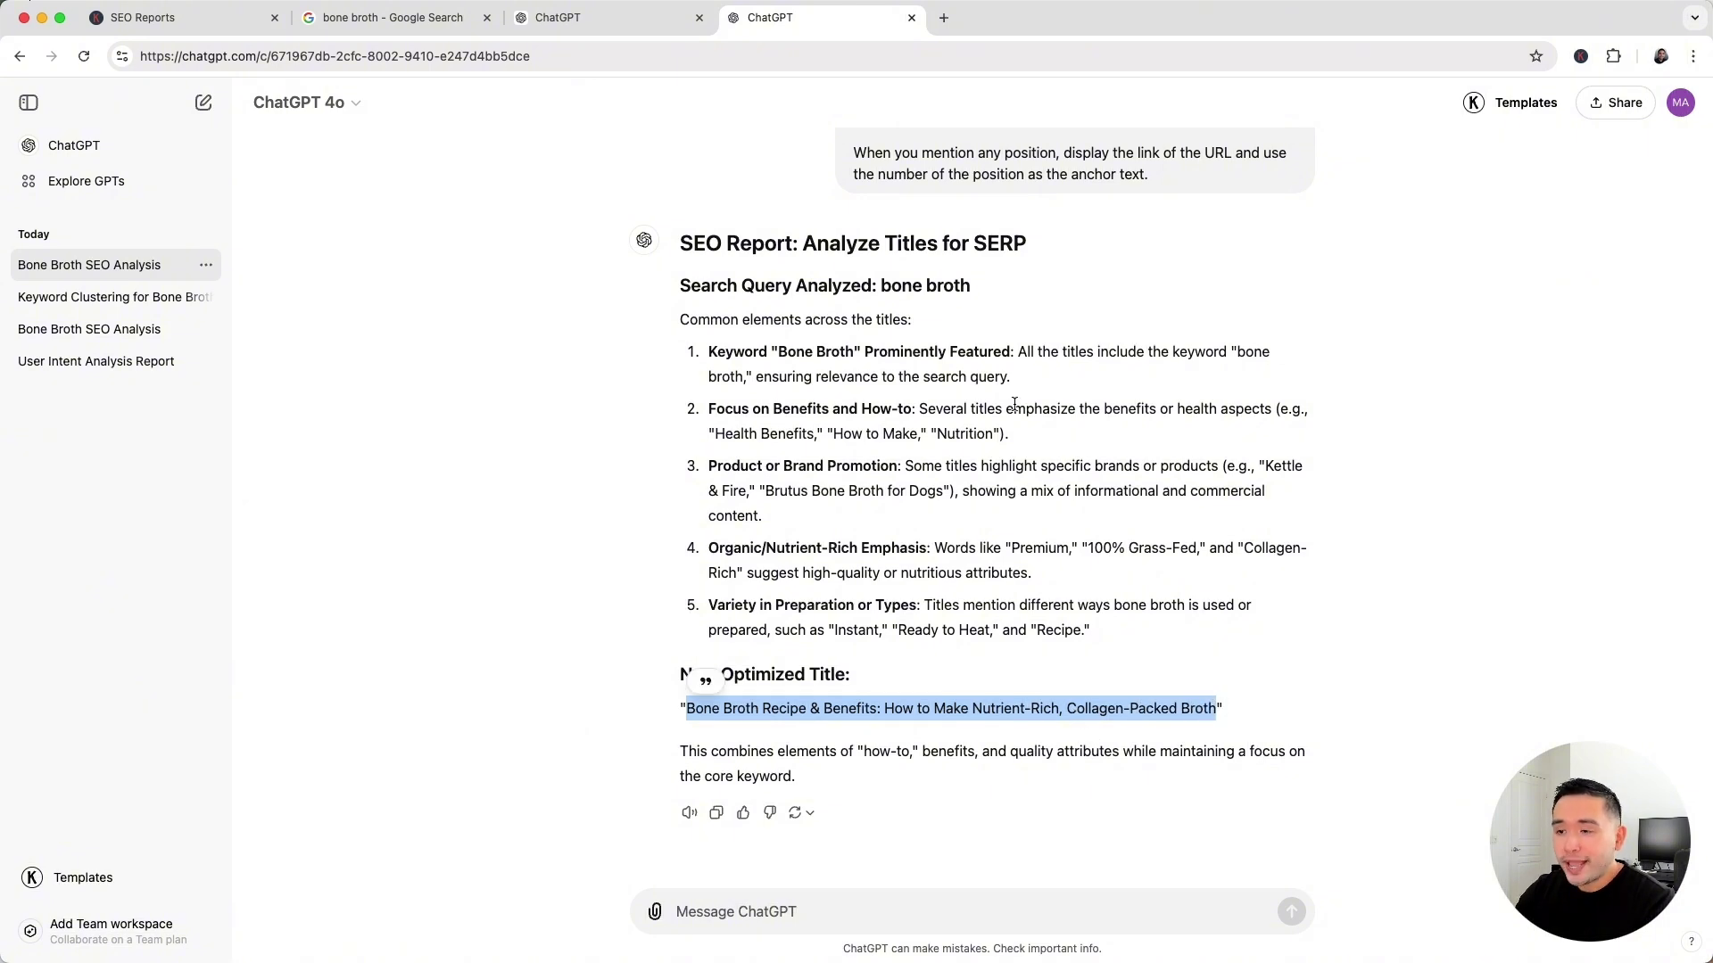
drag(979, 288, 887, 282)
click(883, 281)
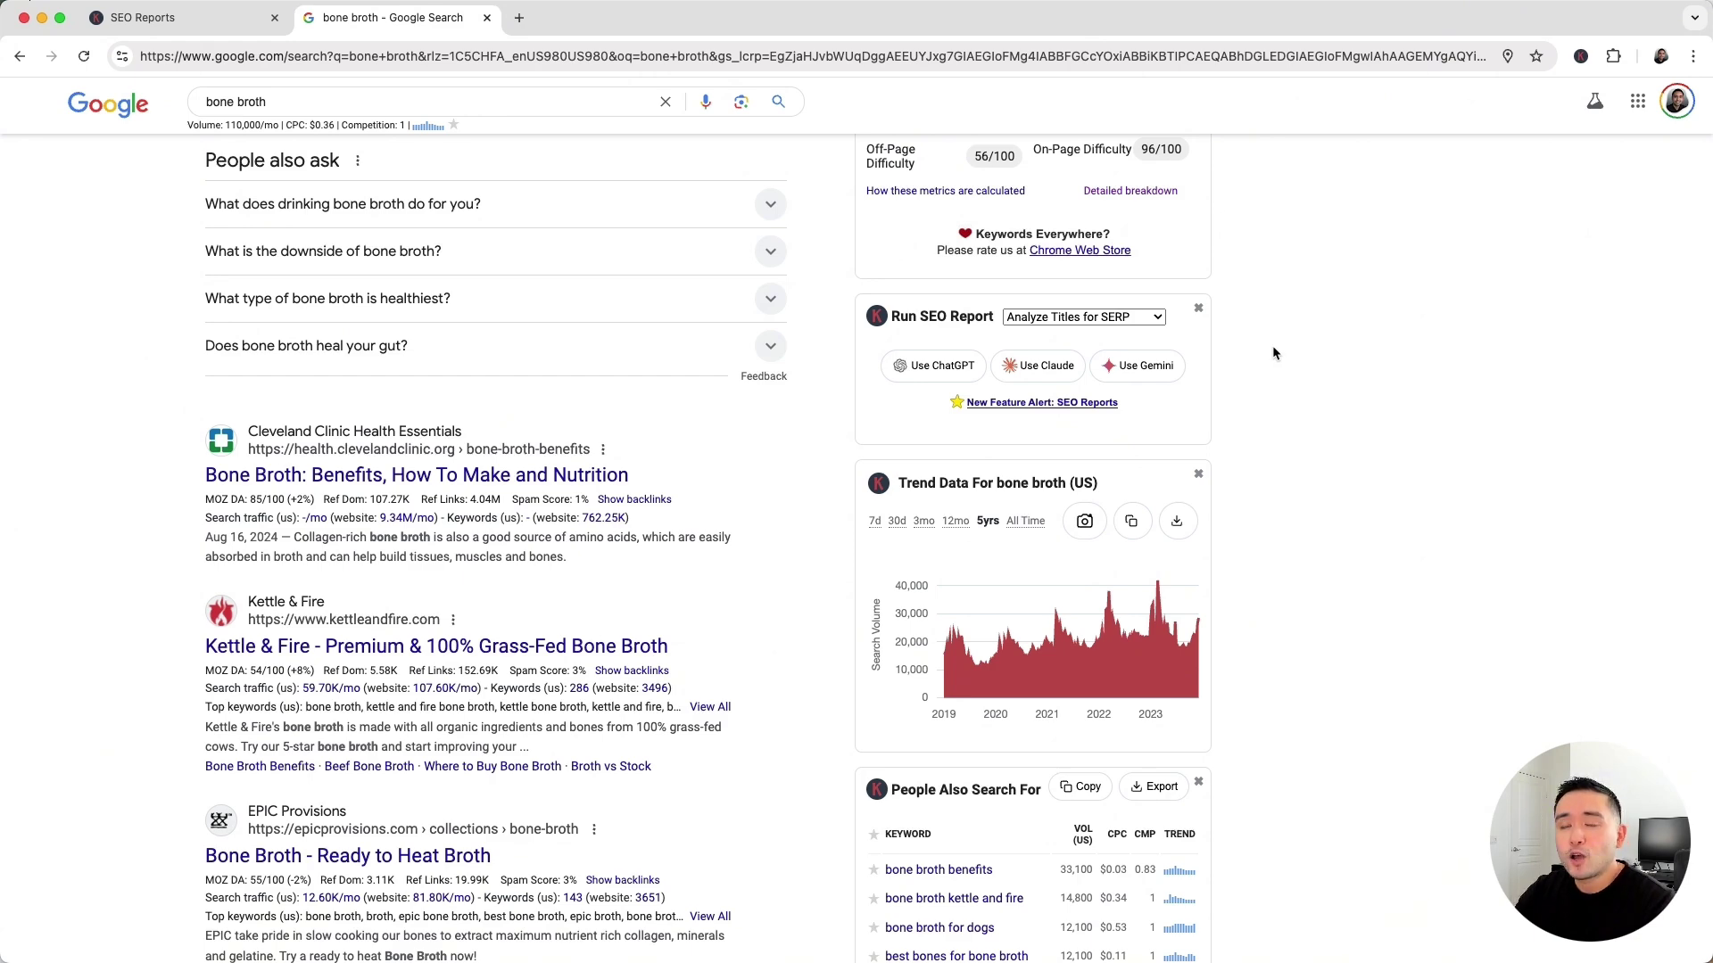
Select Check Rankability for SERP in the Run SEO Report dropdown and send it to ChatGPT
scroll(765, 600, up, 1)
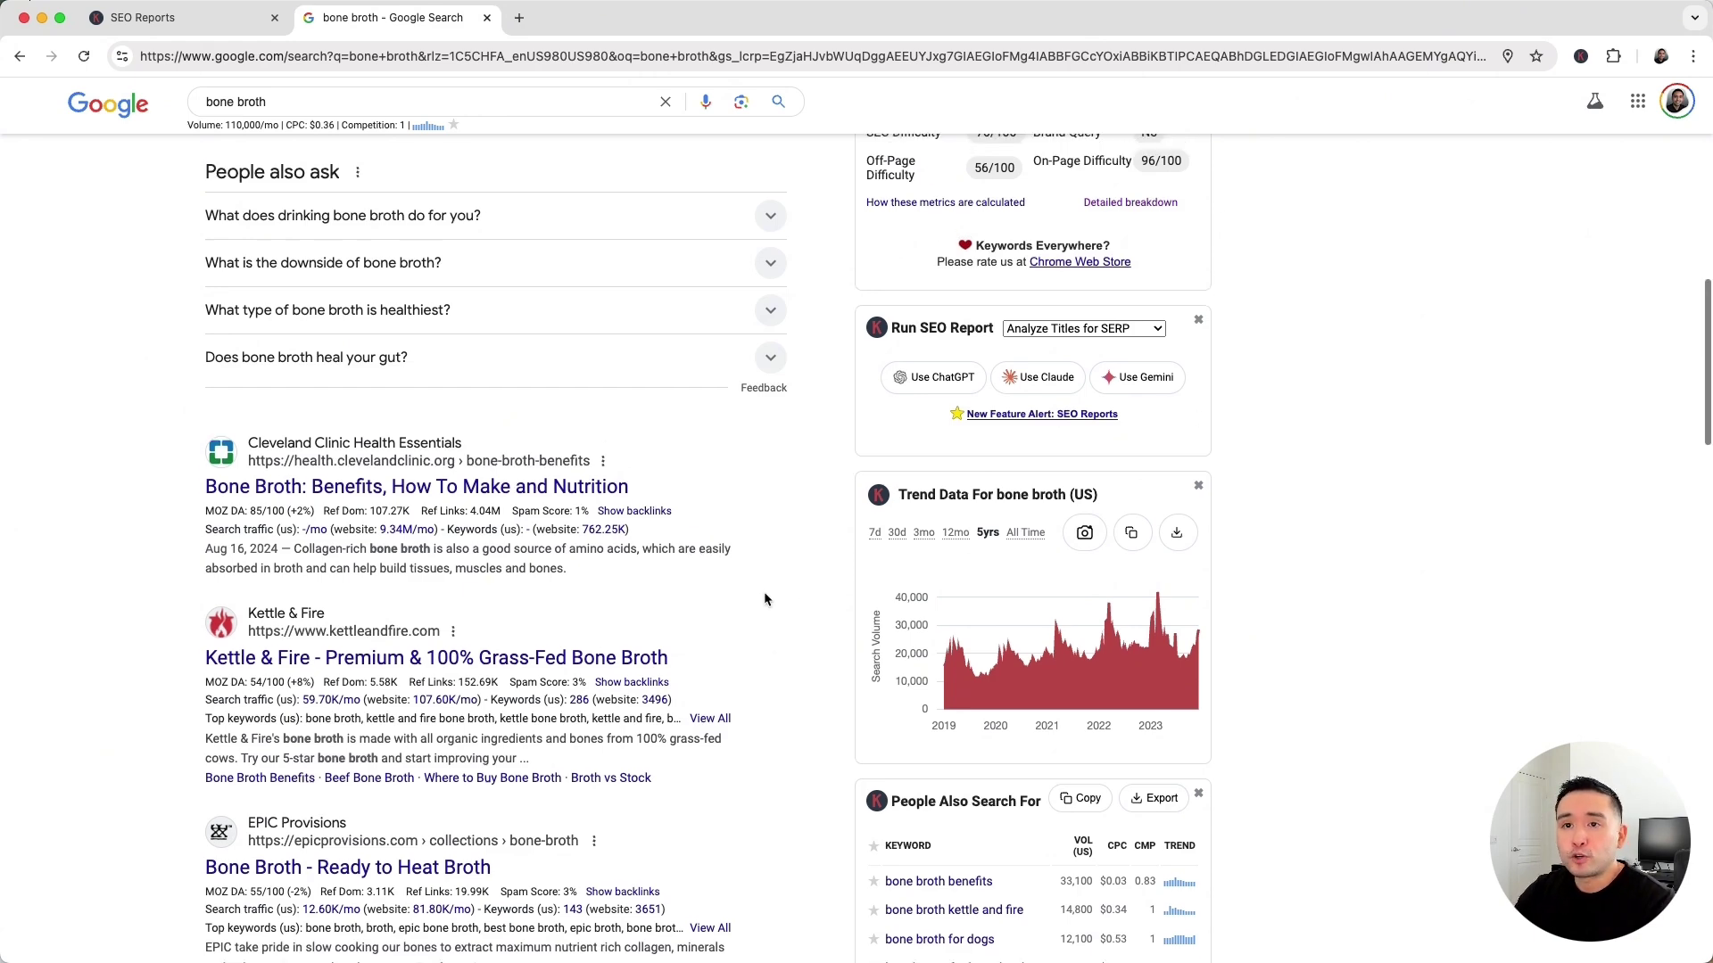
scroll(764, 599, up, 4)
scroll(874, 437, down, 4)
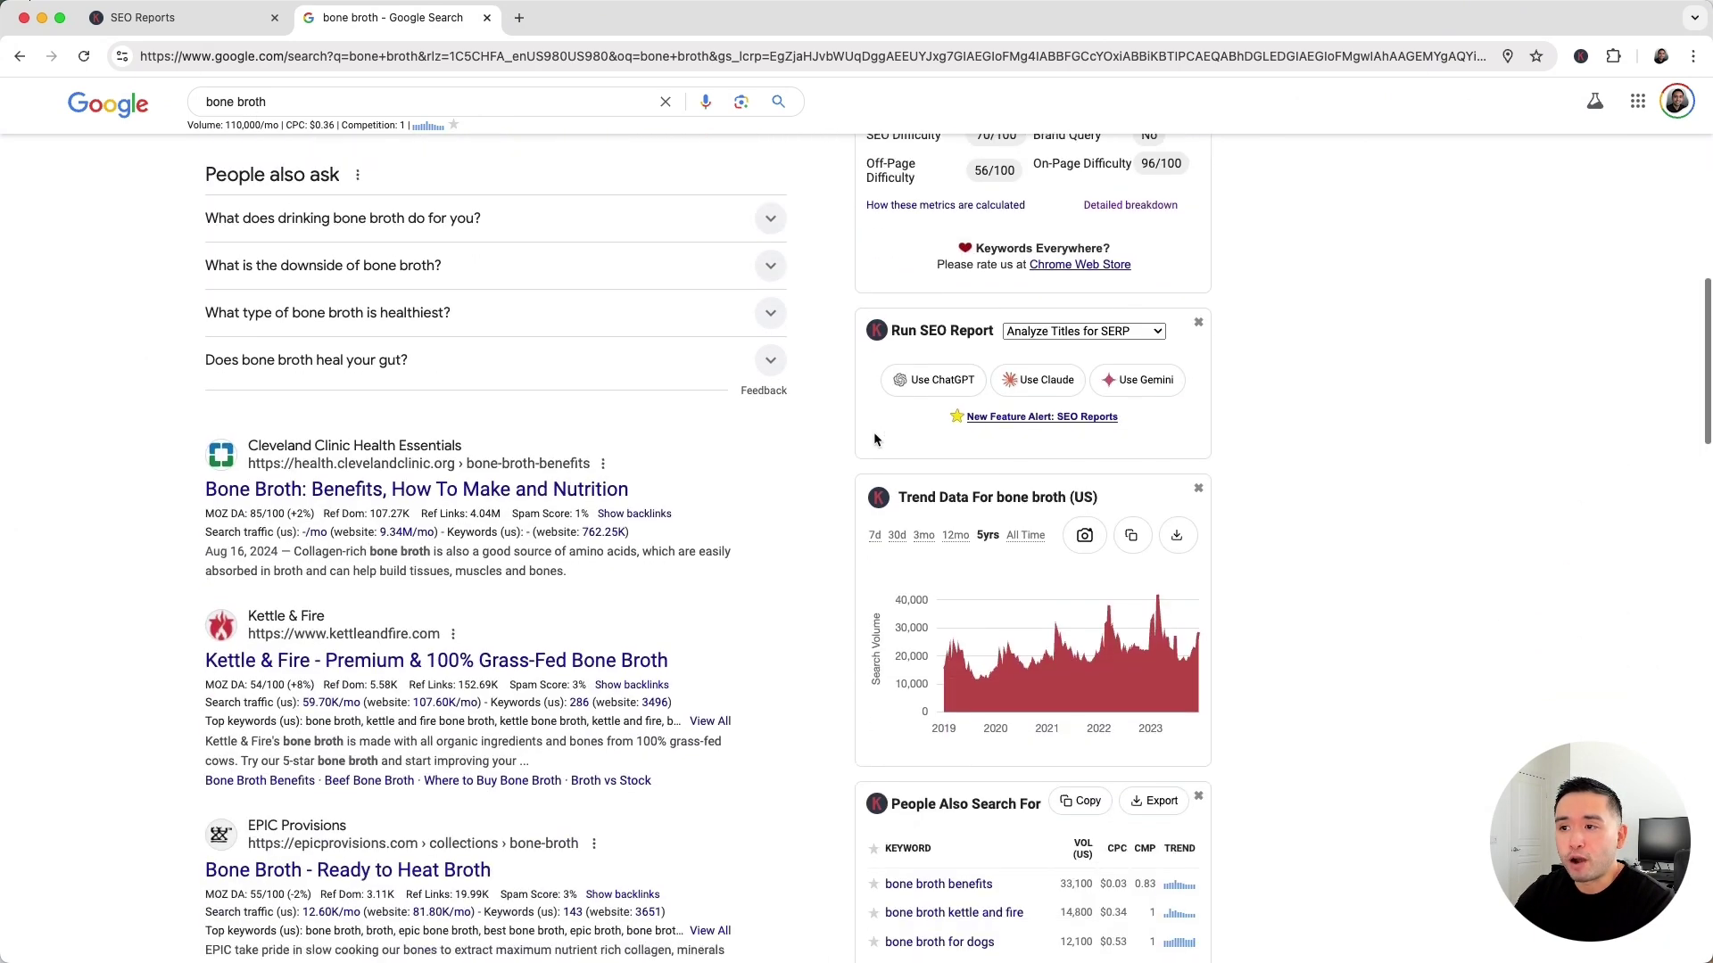
click(1032, 335)
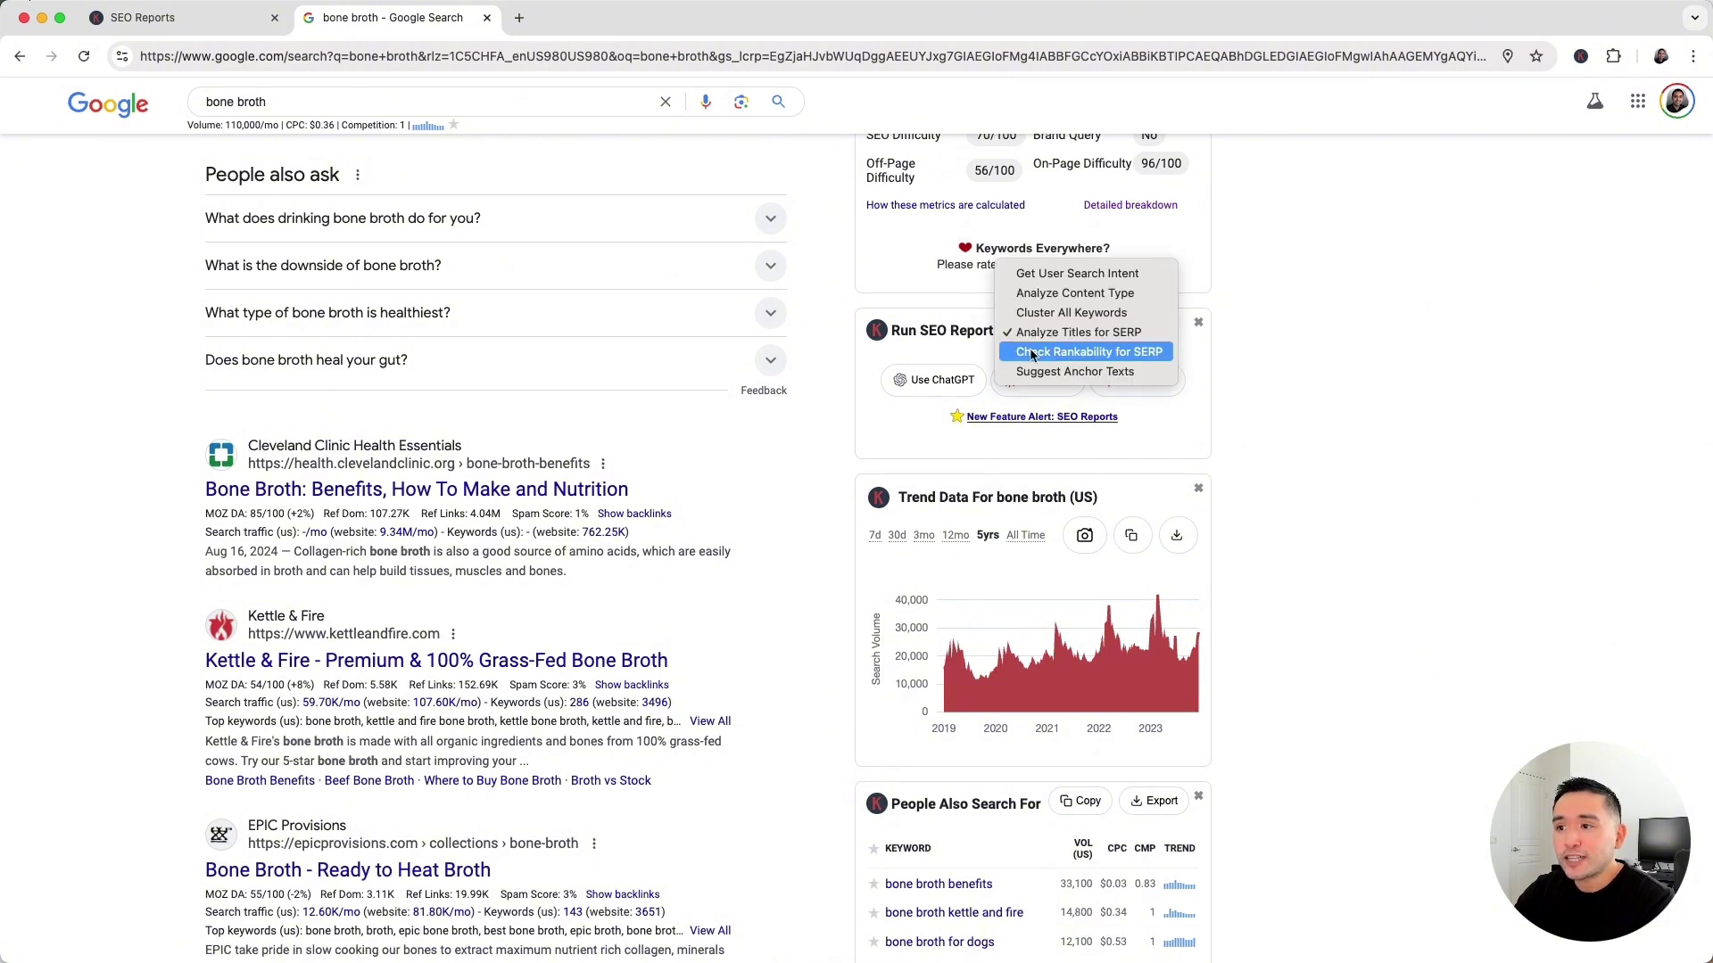
click(1157, 356)
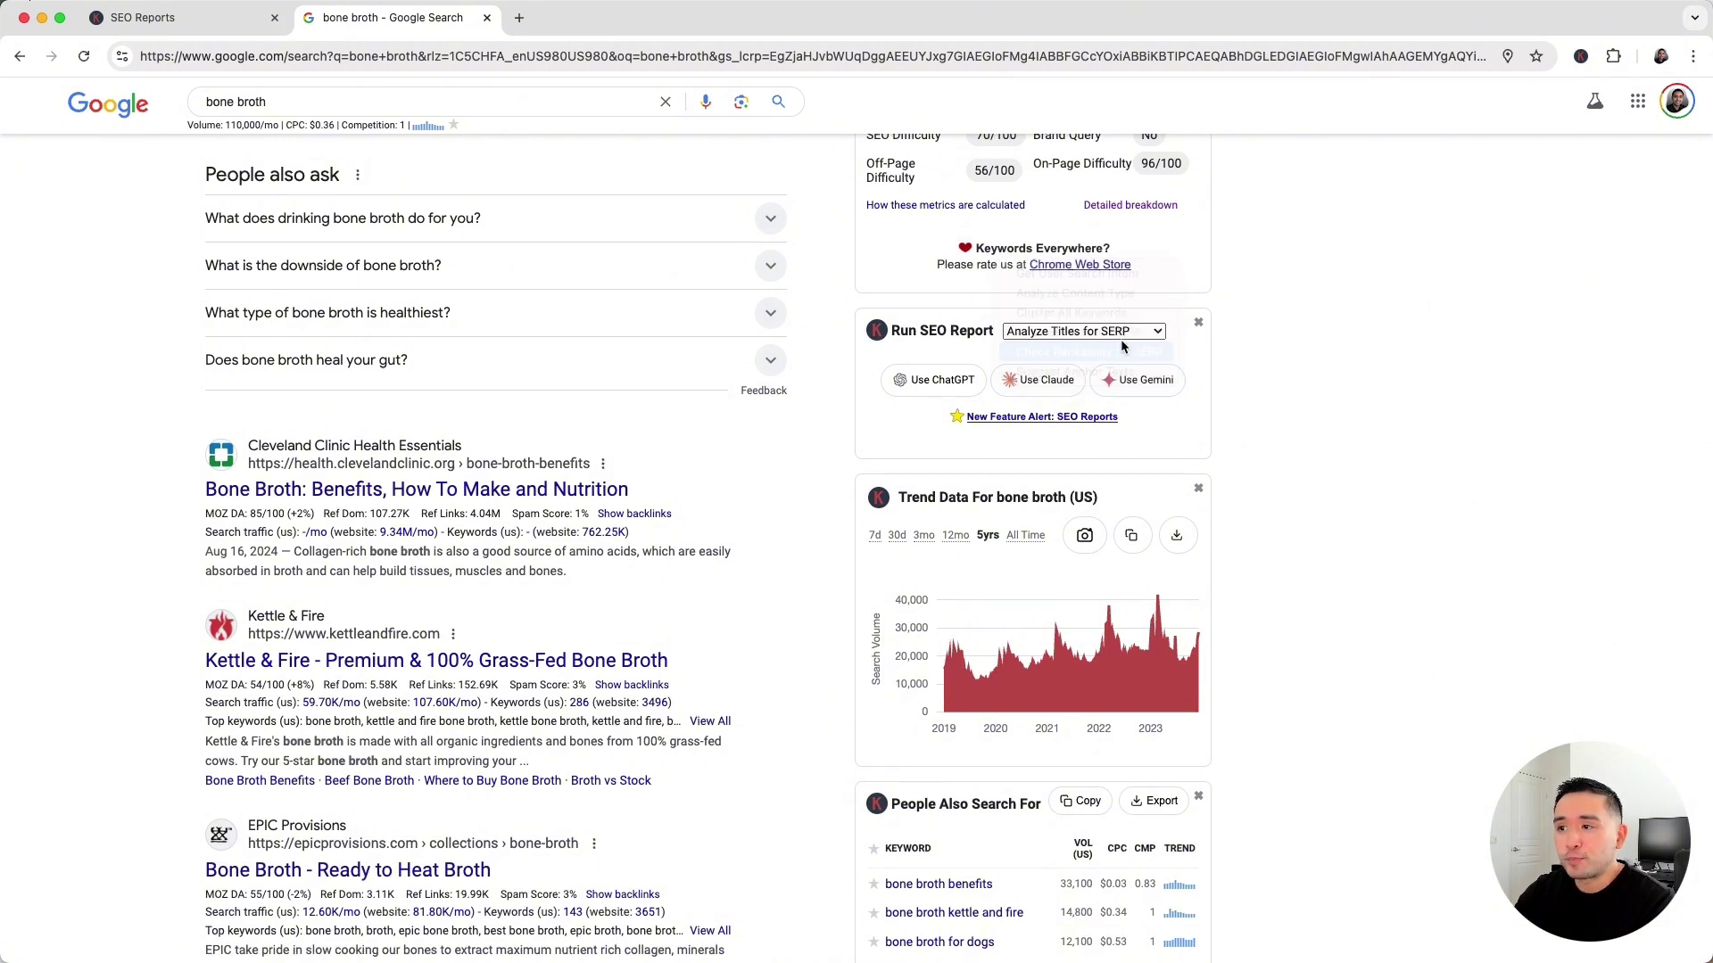
click(947, 389)
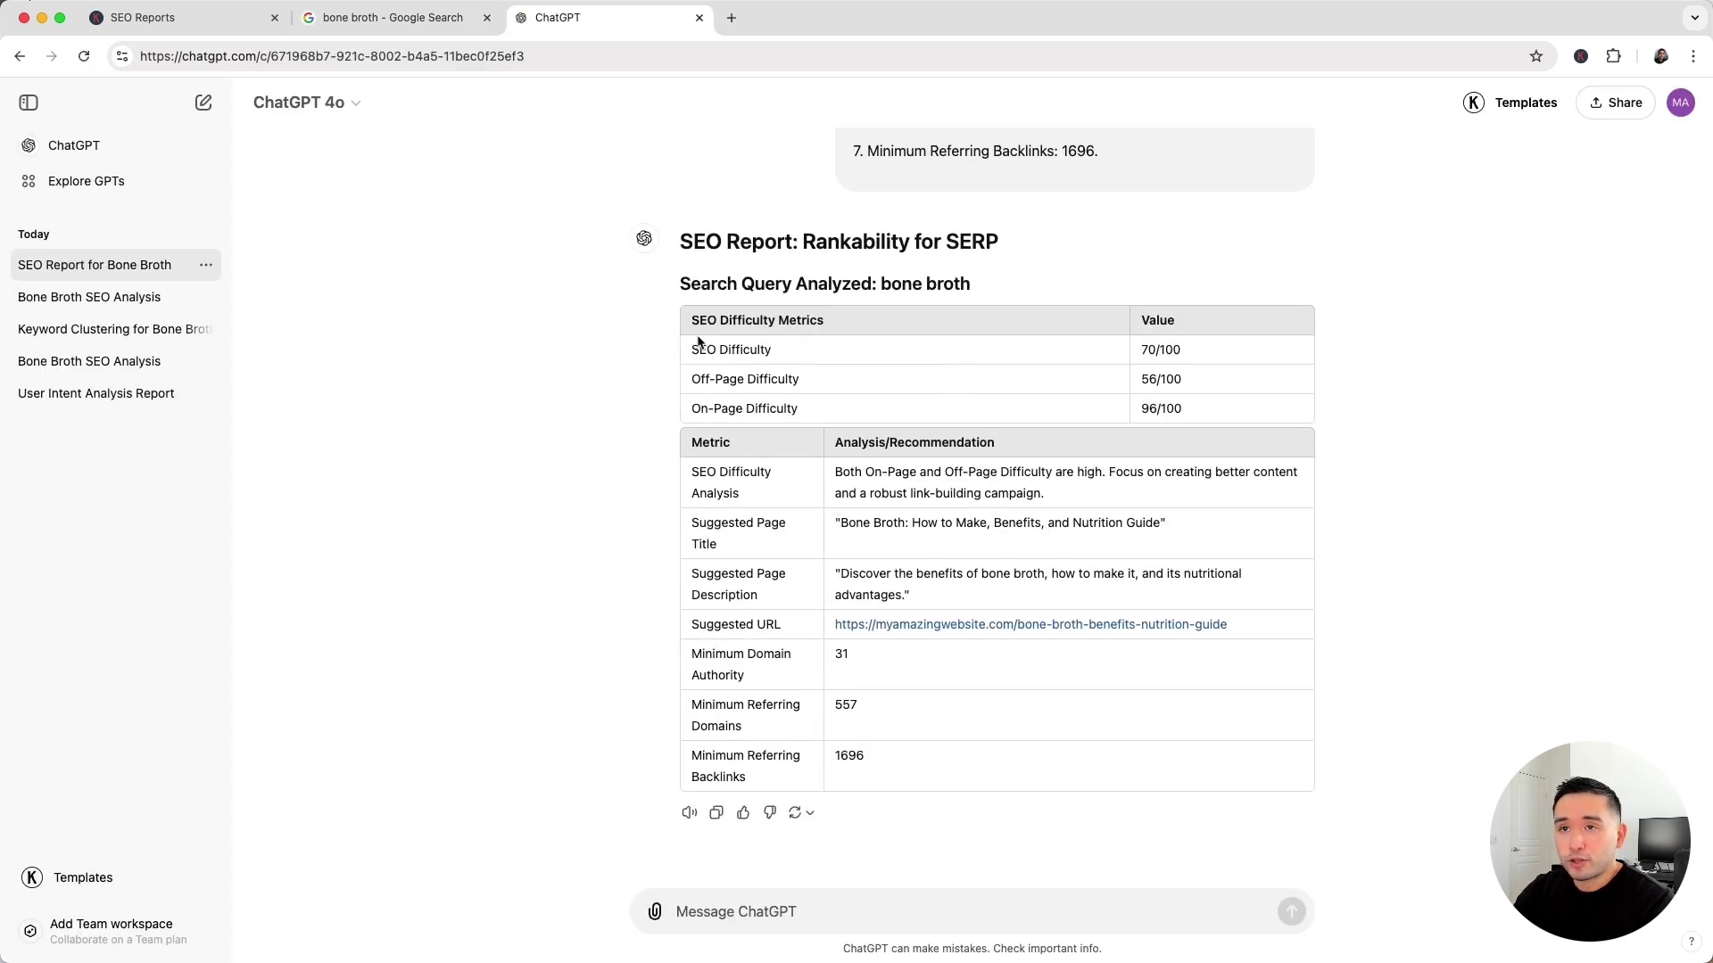
click(393, 18)
scroll(184, 227, down, 4)
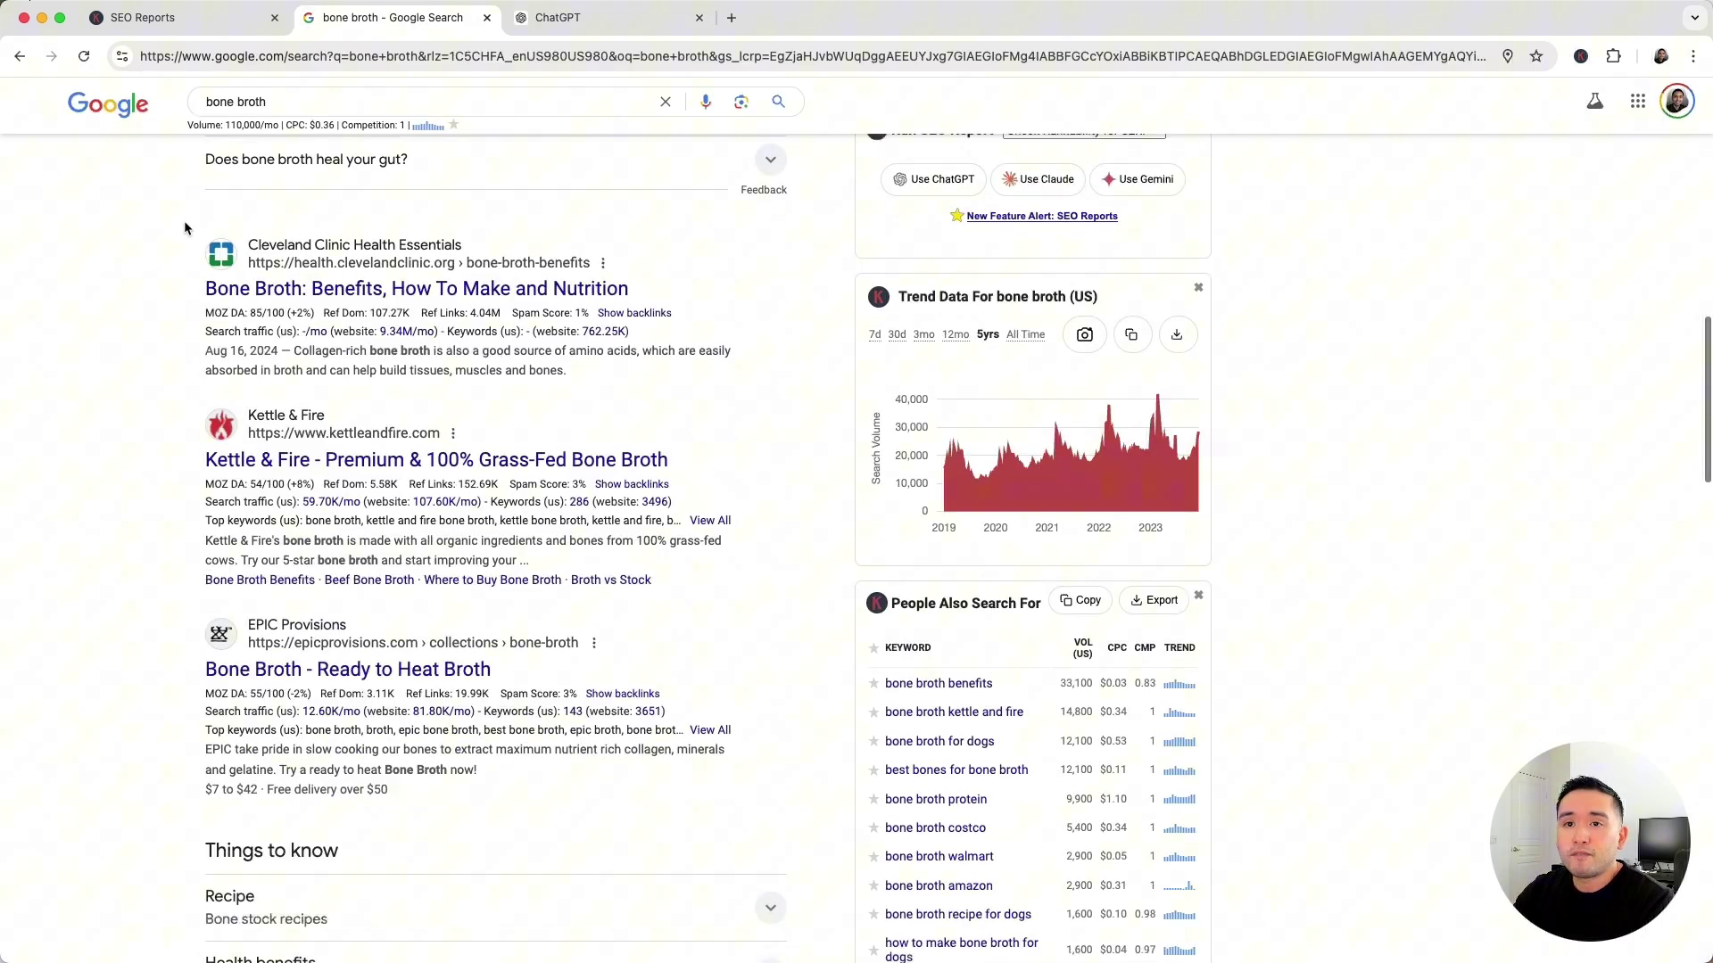
scroll(184, 228, up, 8)
scroll(868, 417, down, 2)
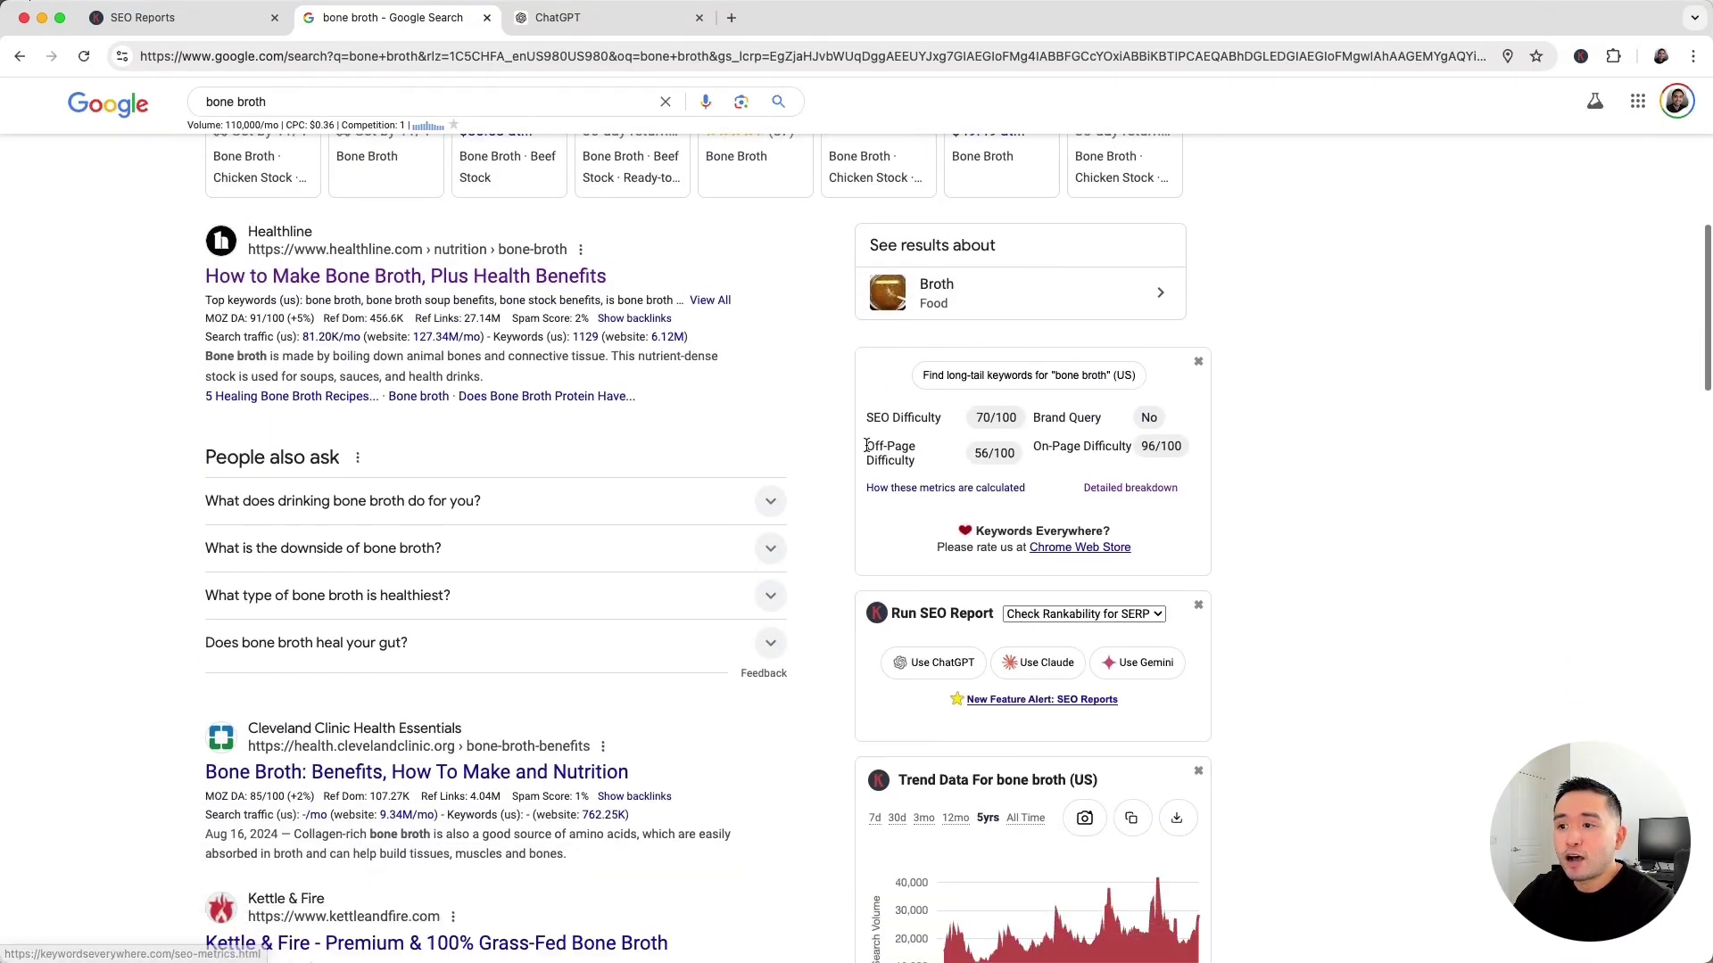
scroll(867, 417, down, 1)
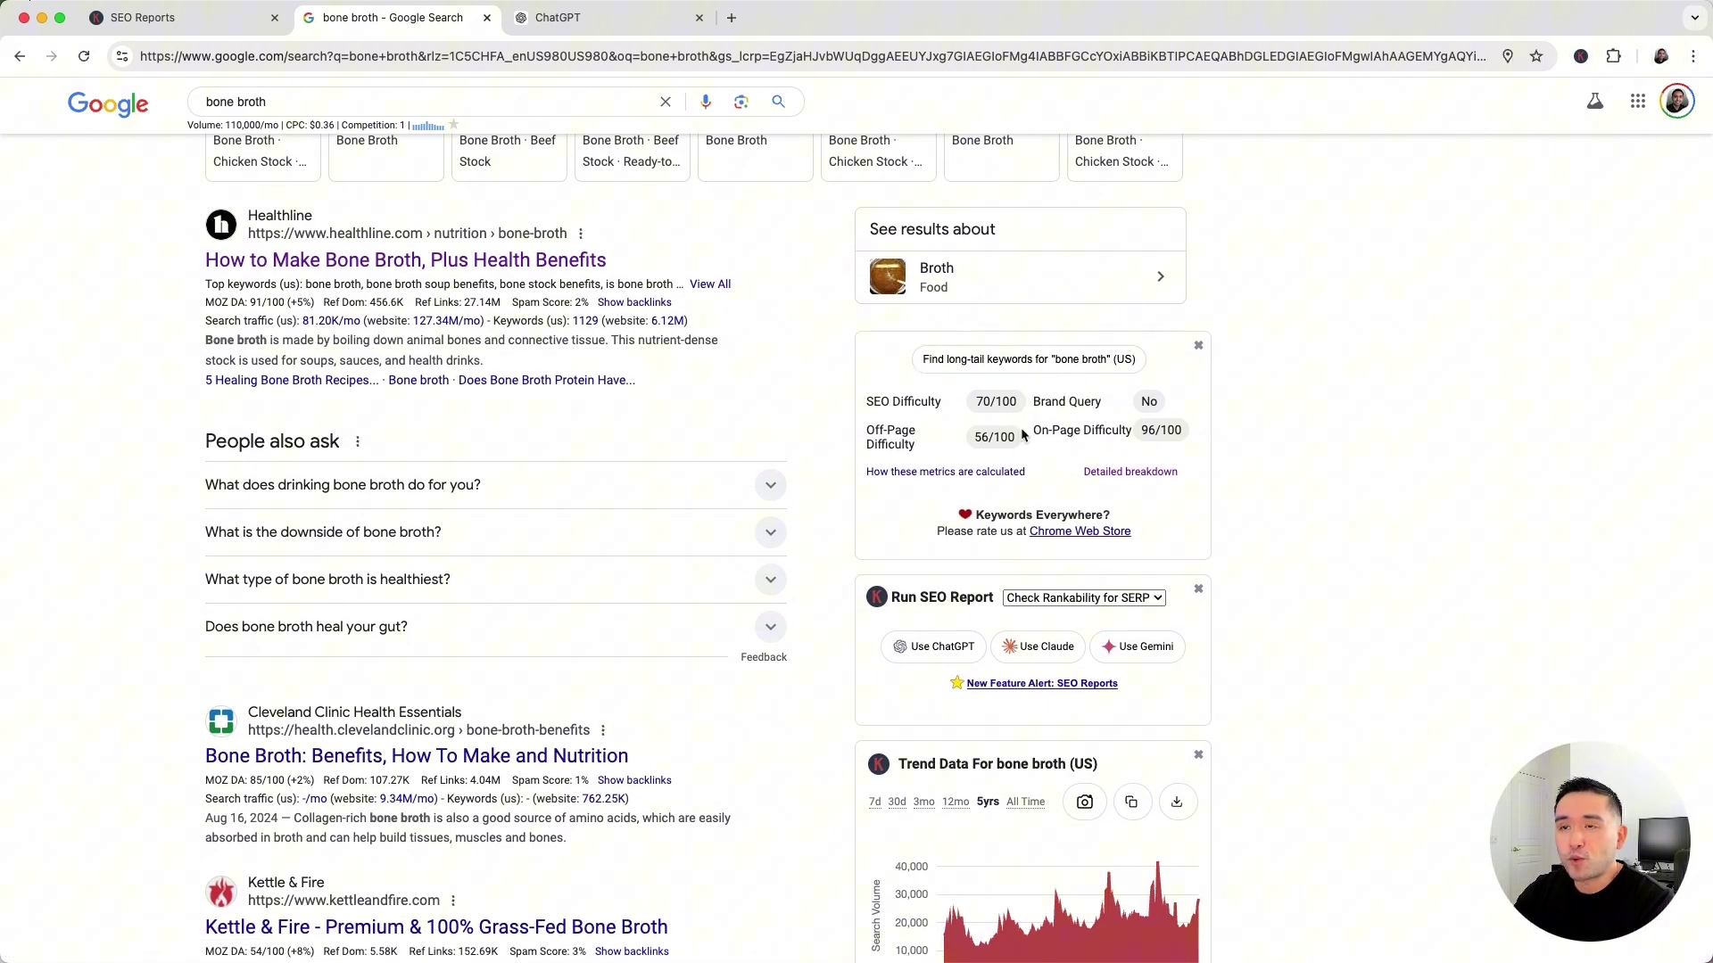
click(558, 18)
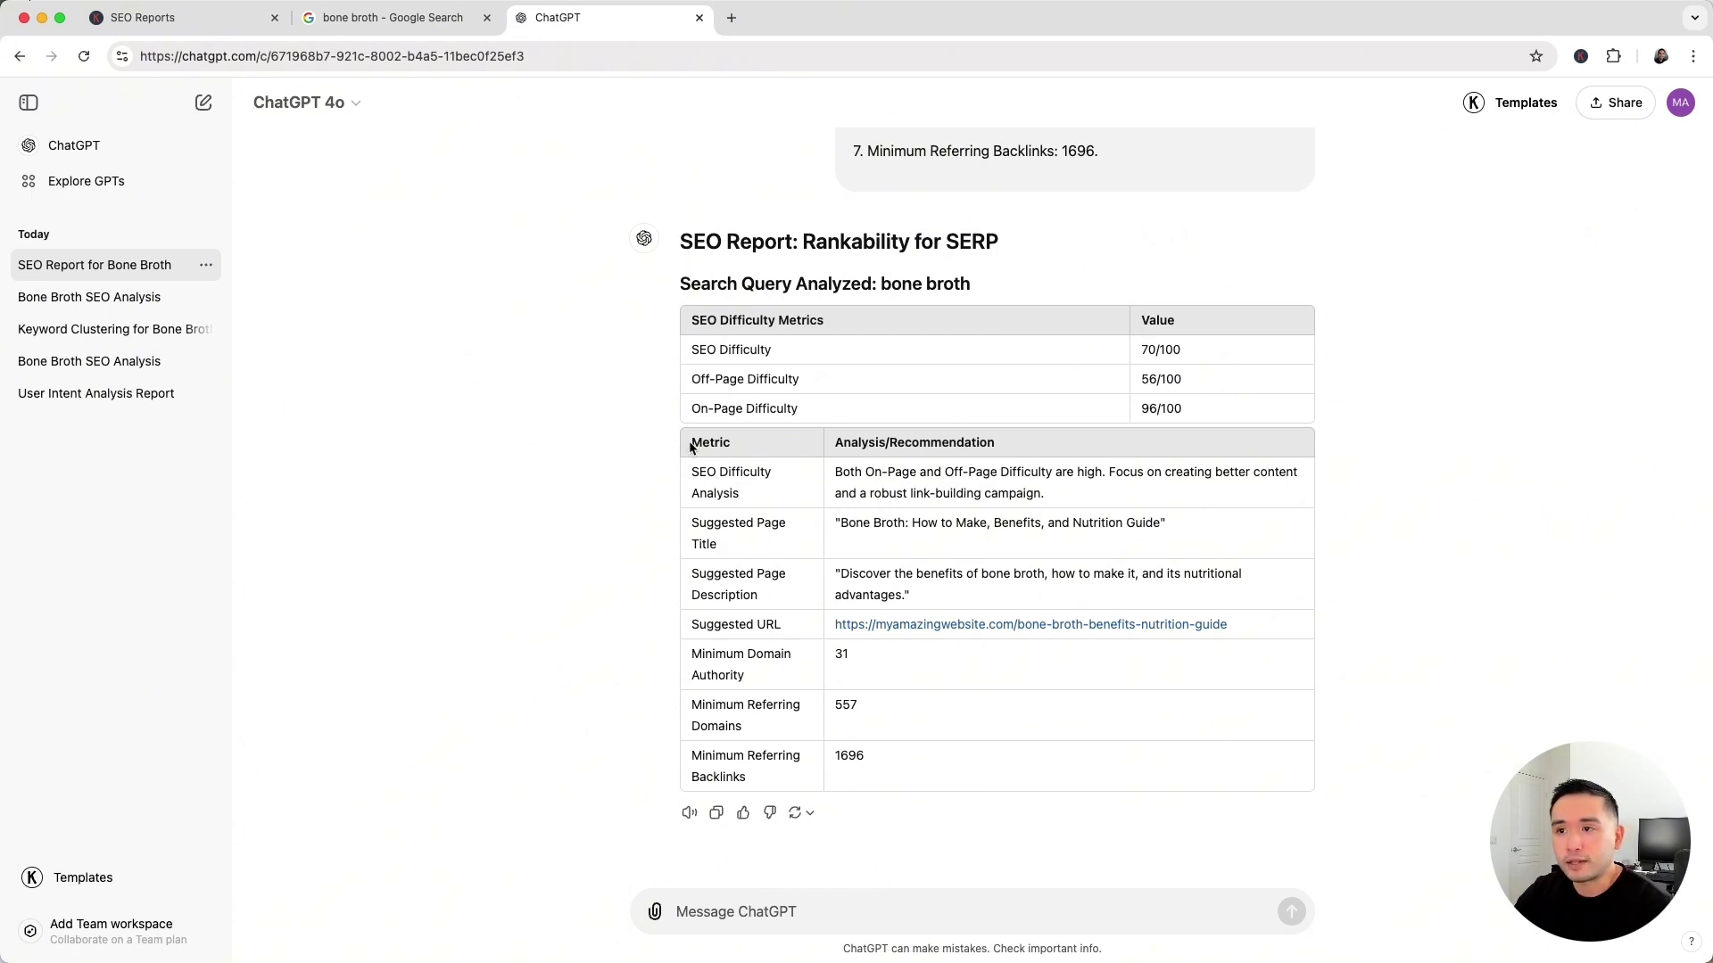
drag(696, 319, 1156, 408)
key(ctrl+shift+Tab)
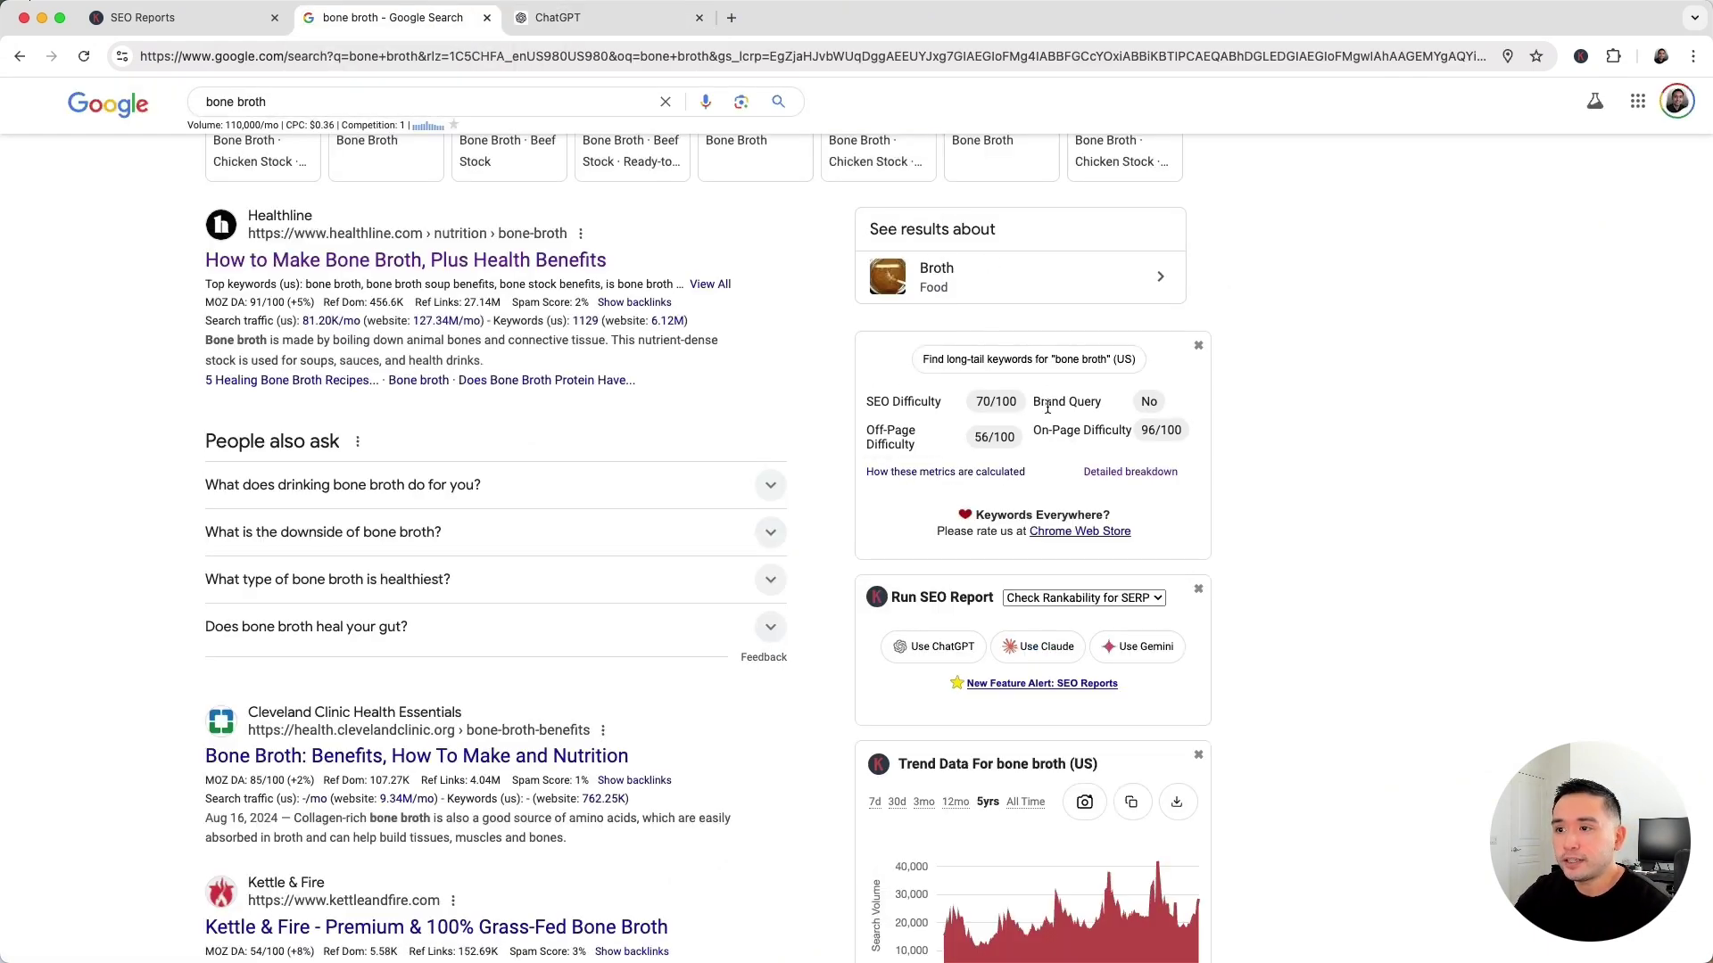
click(656, 25)
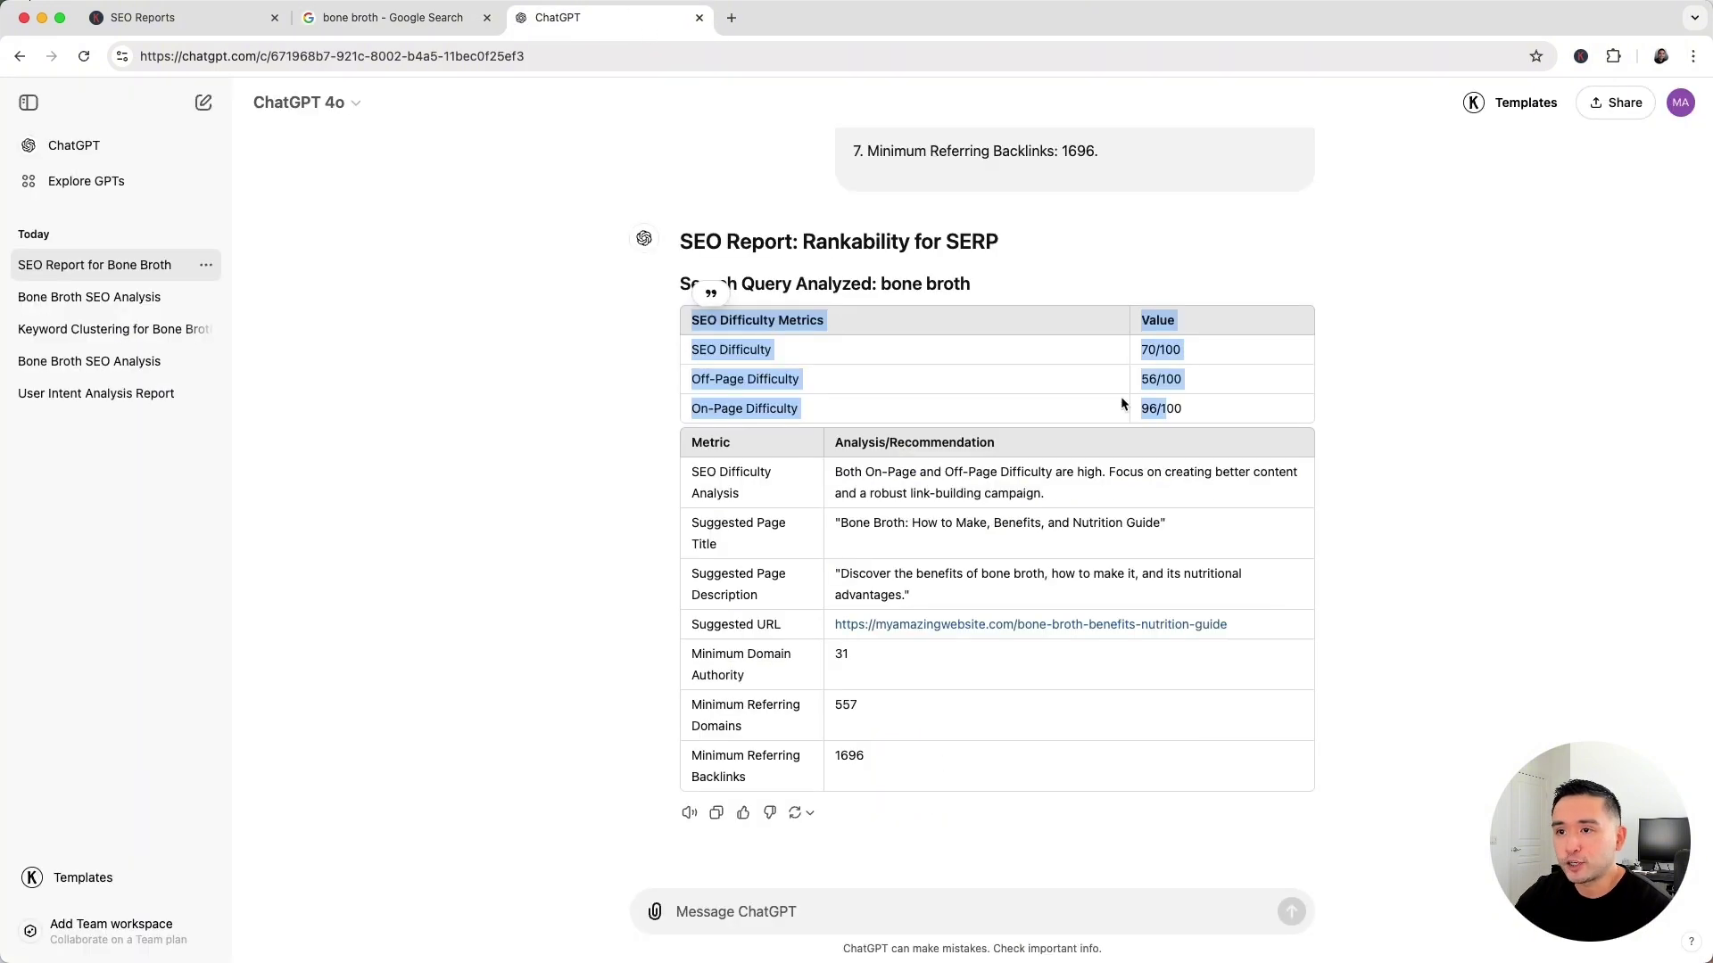
drag(692, 471, 949, 704)
click(928, 624)
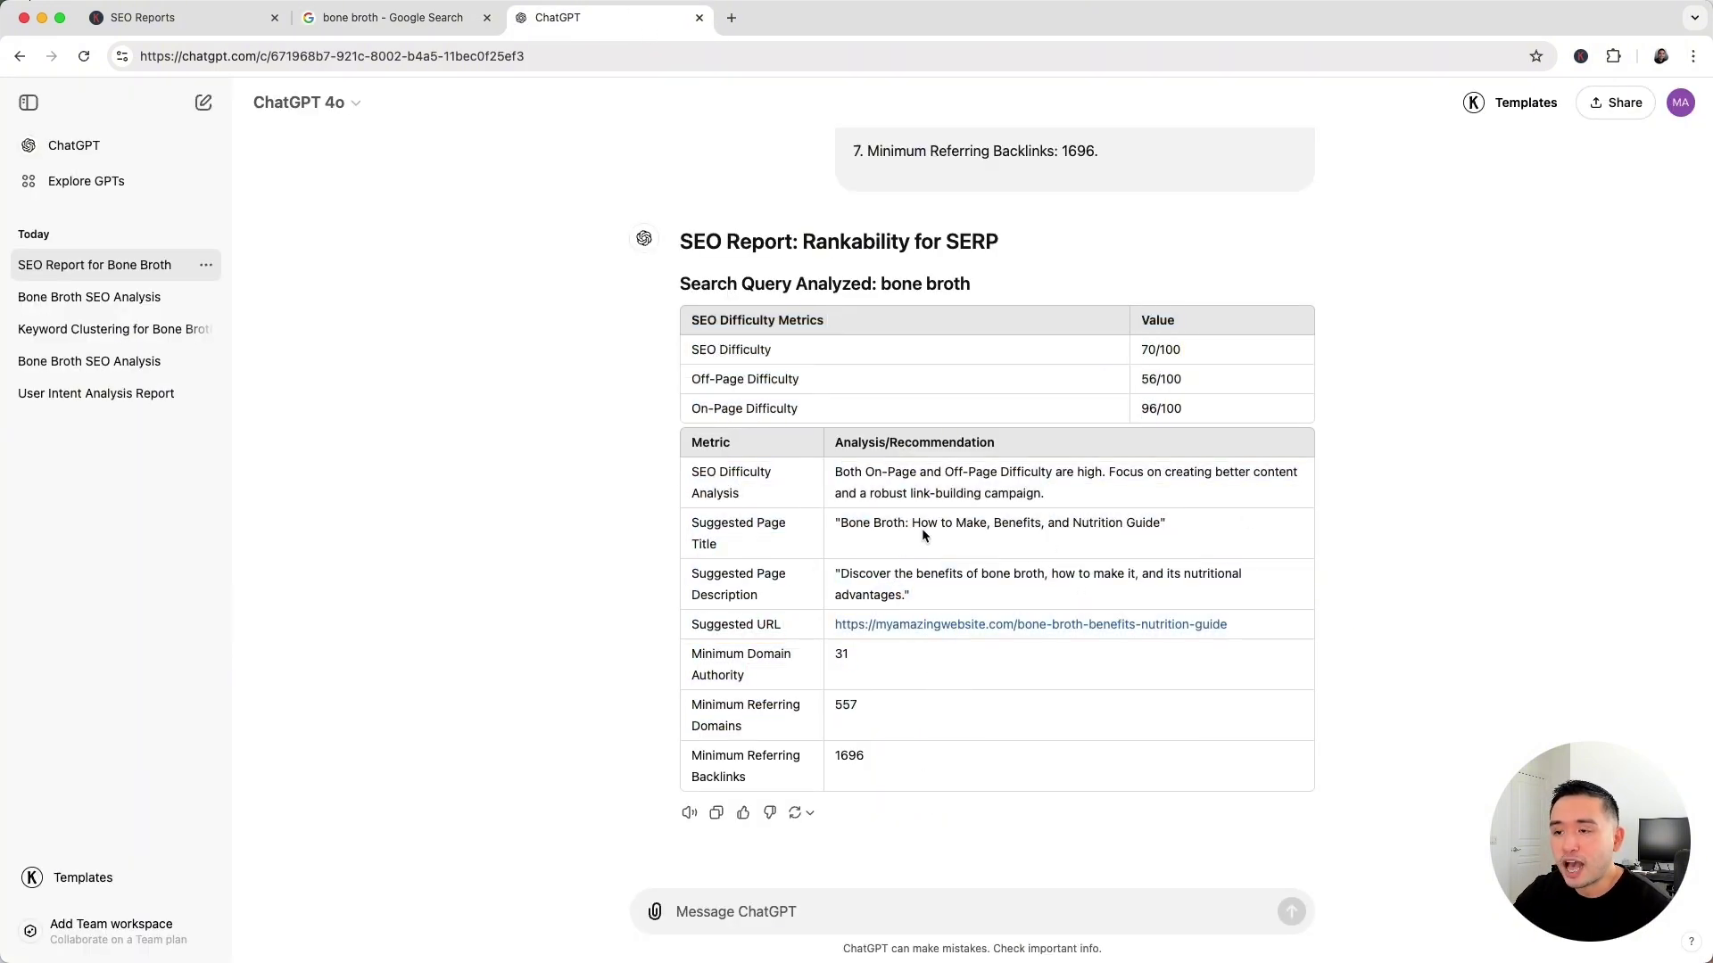
drag(694, 471, 734, 489)
click(737, 496)
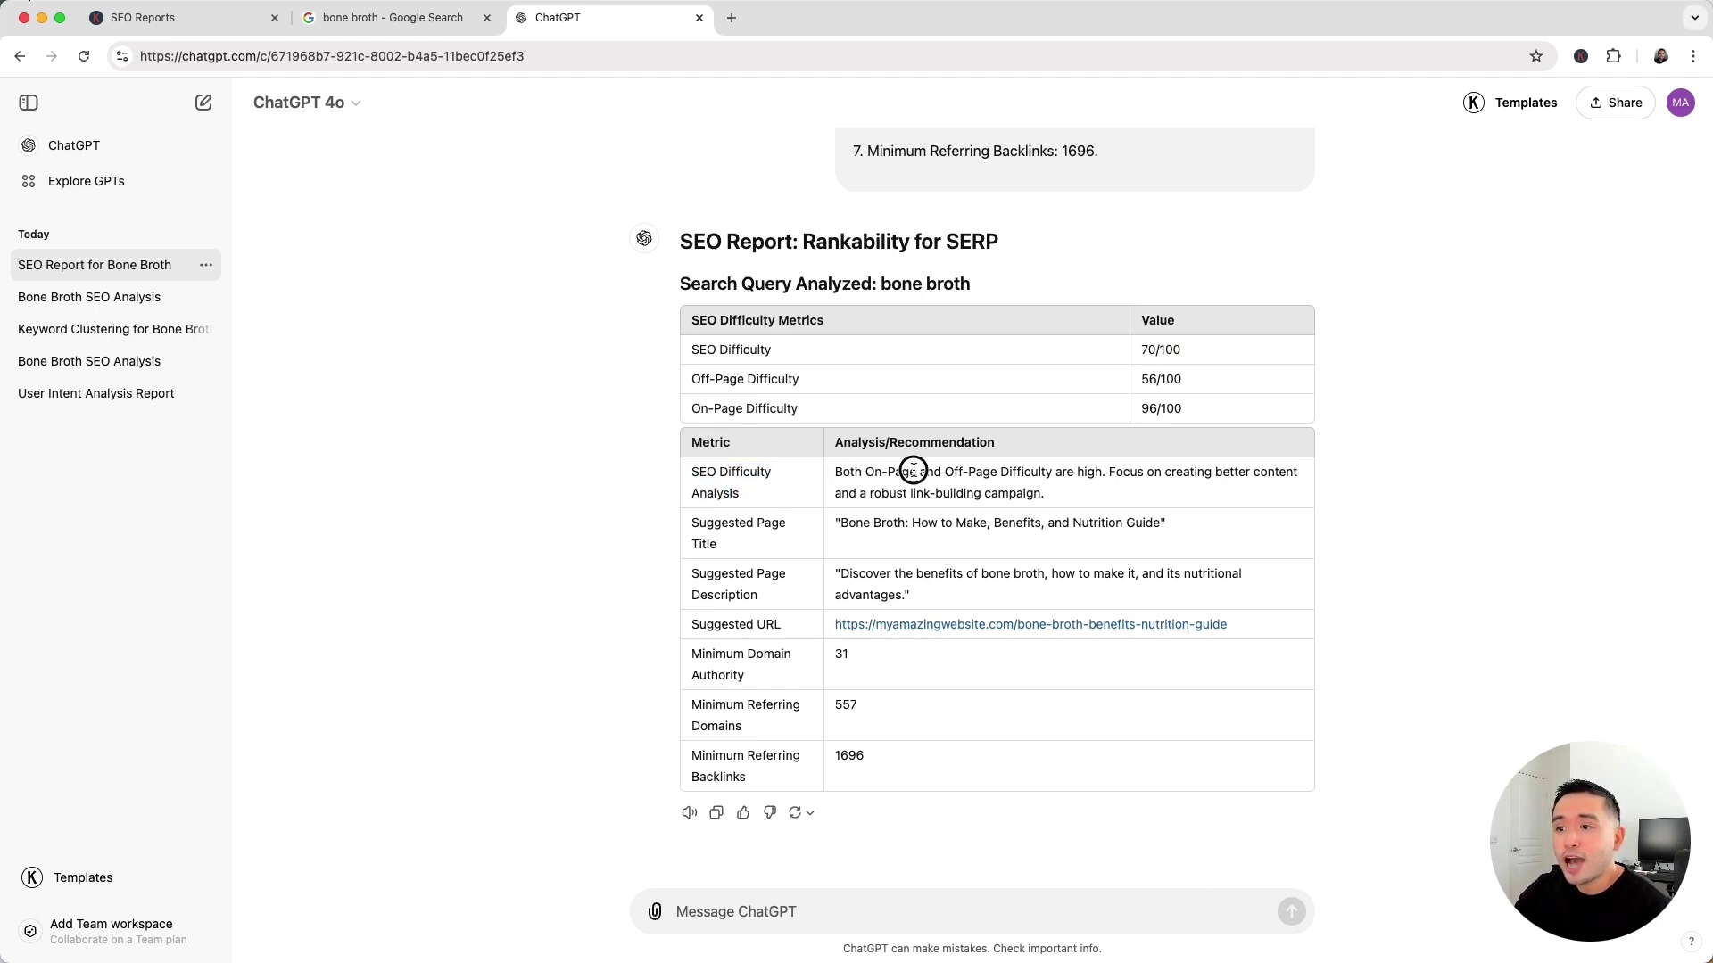
drag(910, 473, 1040, 491)
Review the suggested page title, description and URL in the rankability report
click(1040, 493)
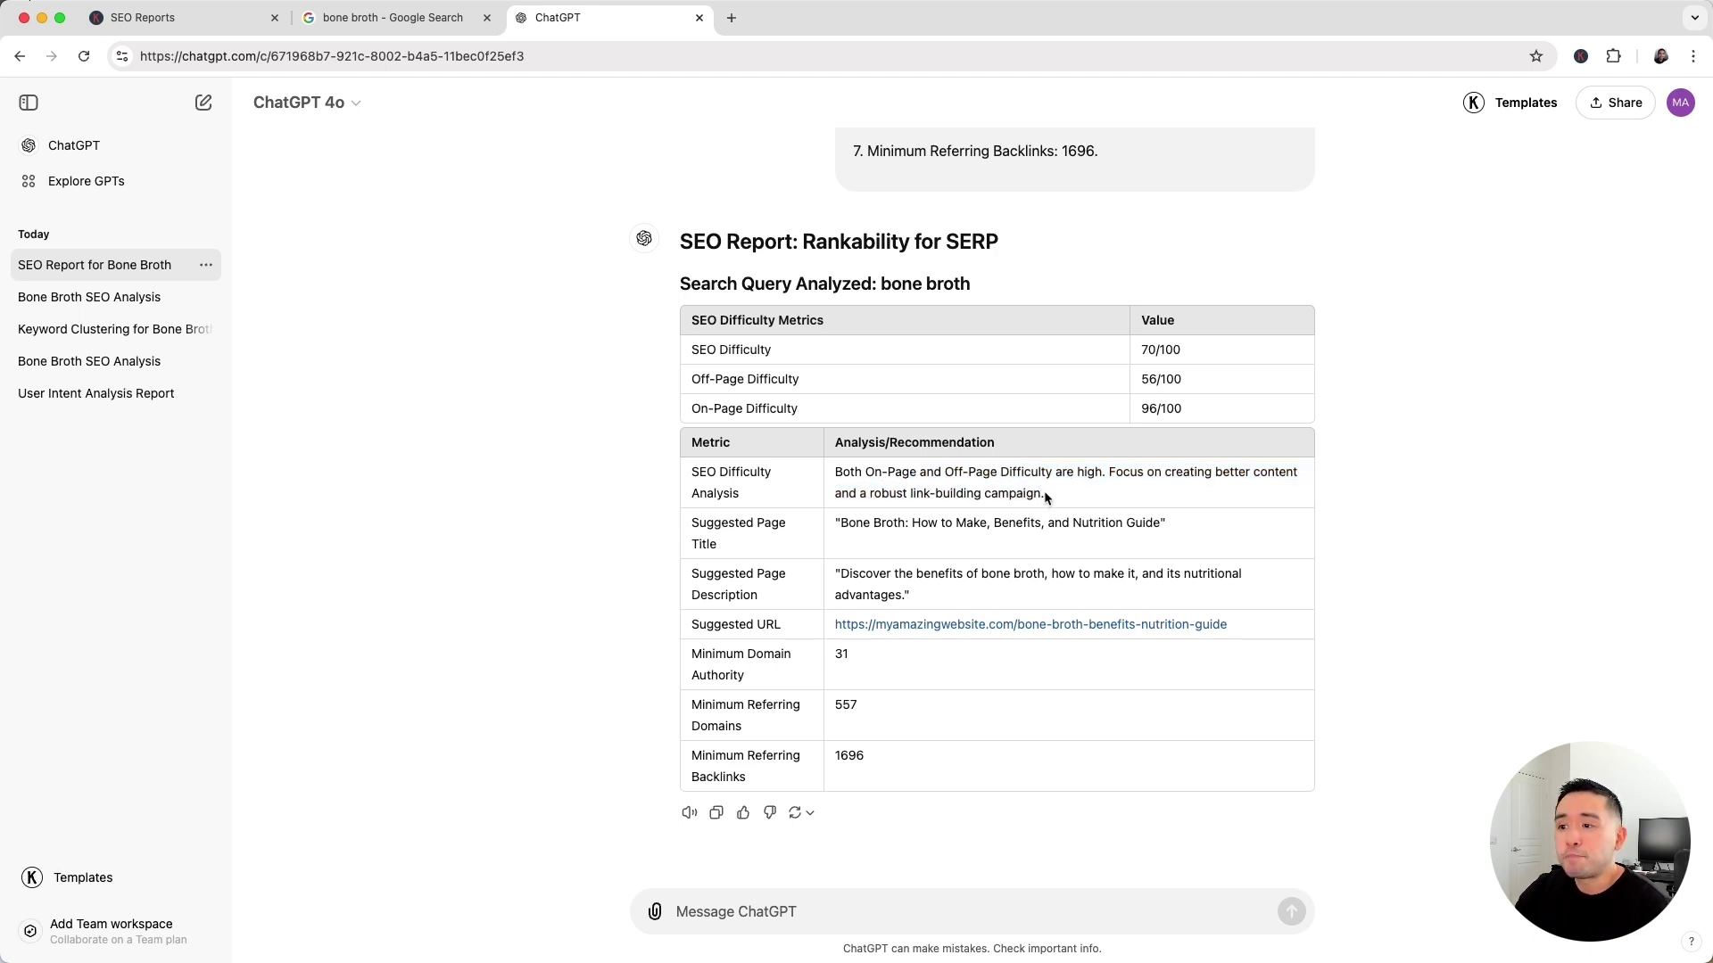
drag(840, 525, 1162, 528)
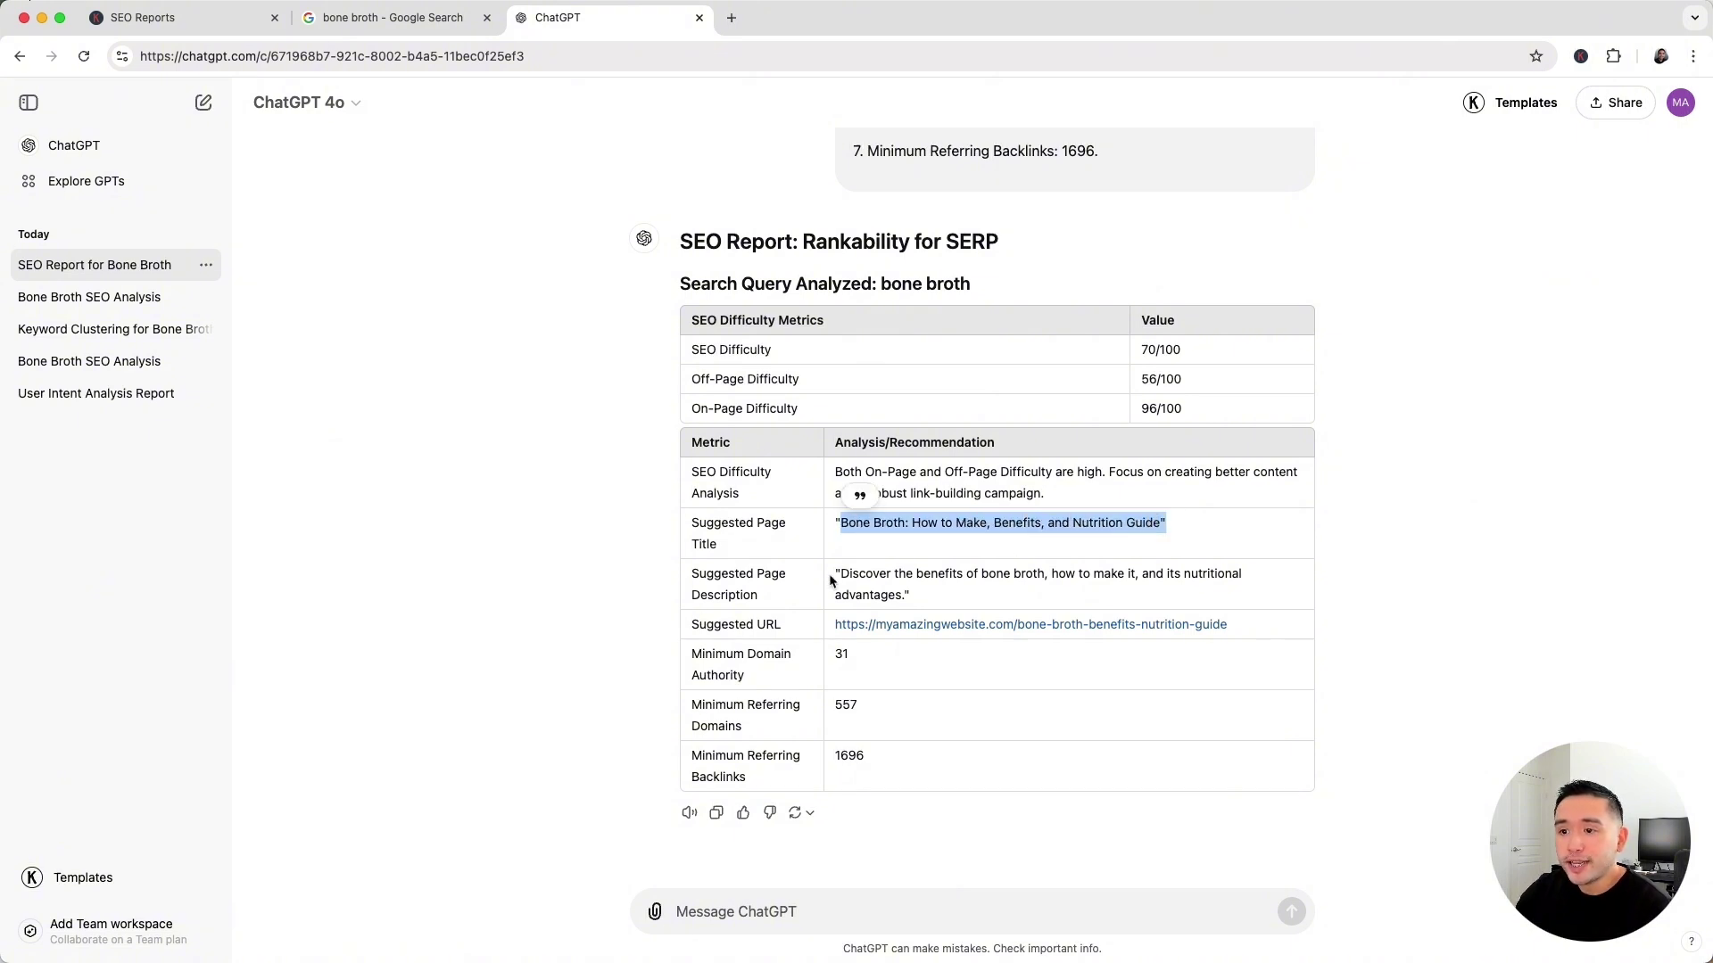
drag(838, 575, 919, 601)
drag(1249, 623, 1011, 627)
Review the link minimums: domain authority 31, 557 referring domains and 1696 backlinks
drag(884, 657, 690, 649)
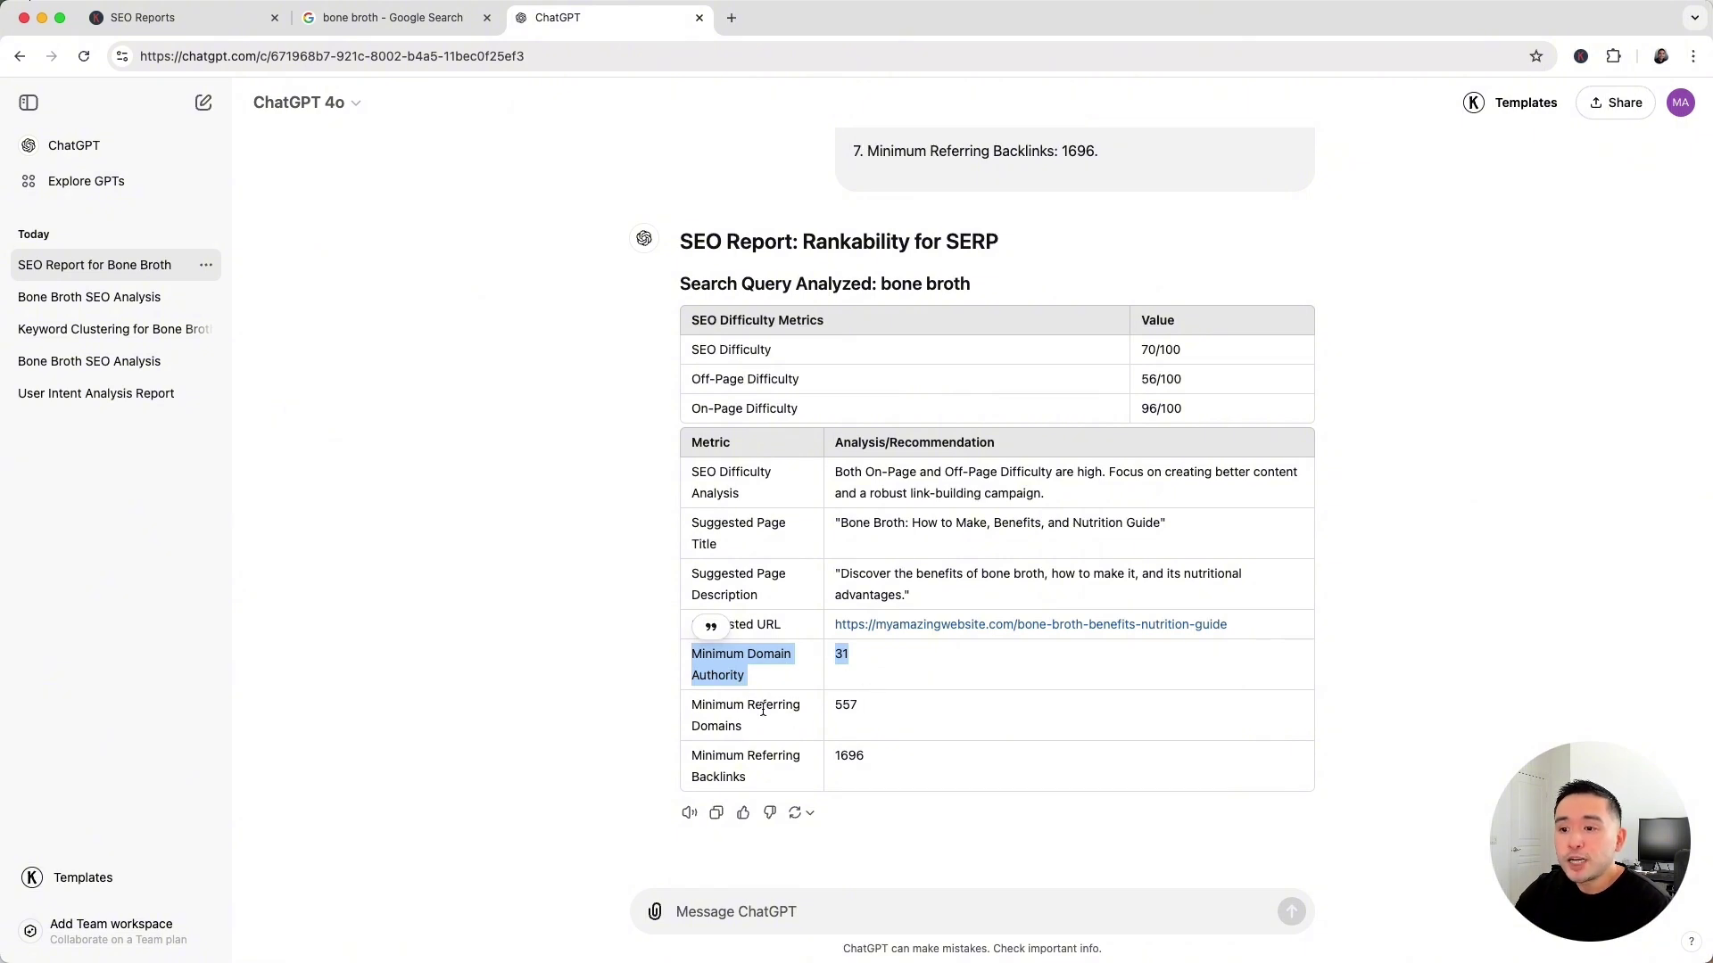
drag(859, 705, 837, 709)
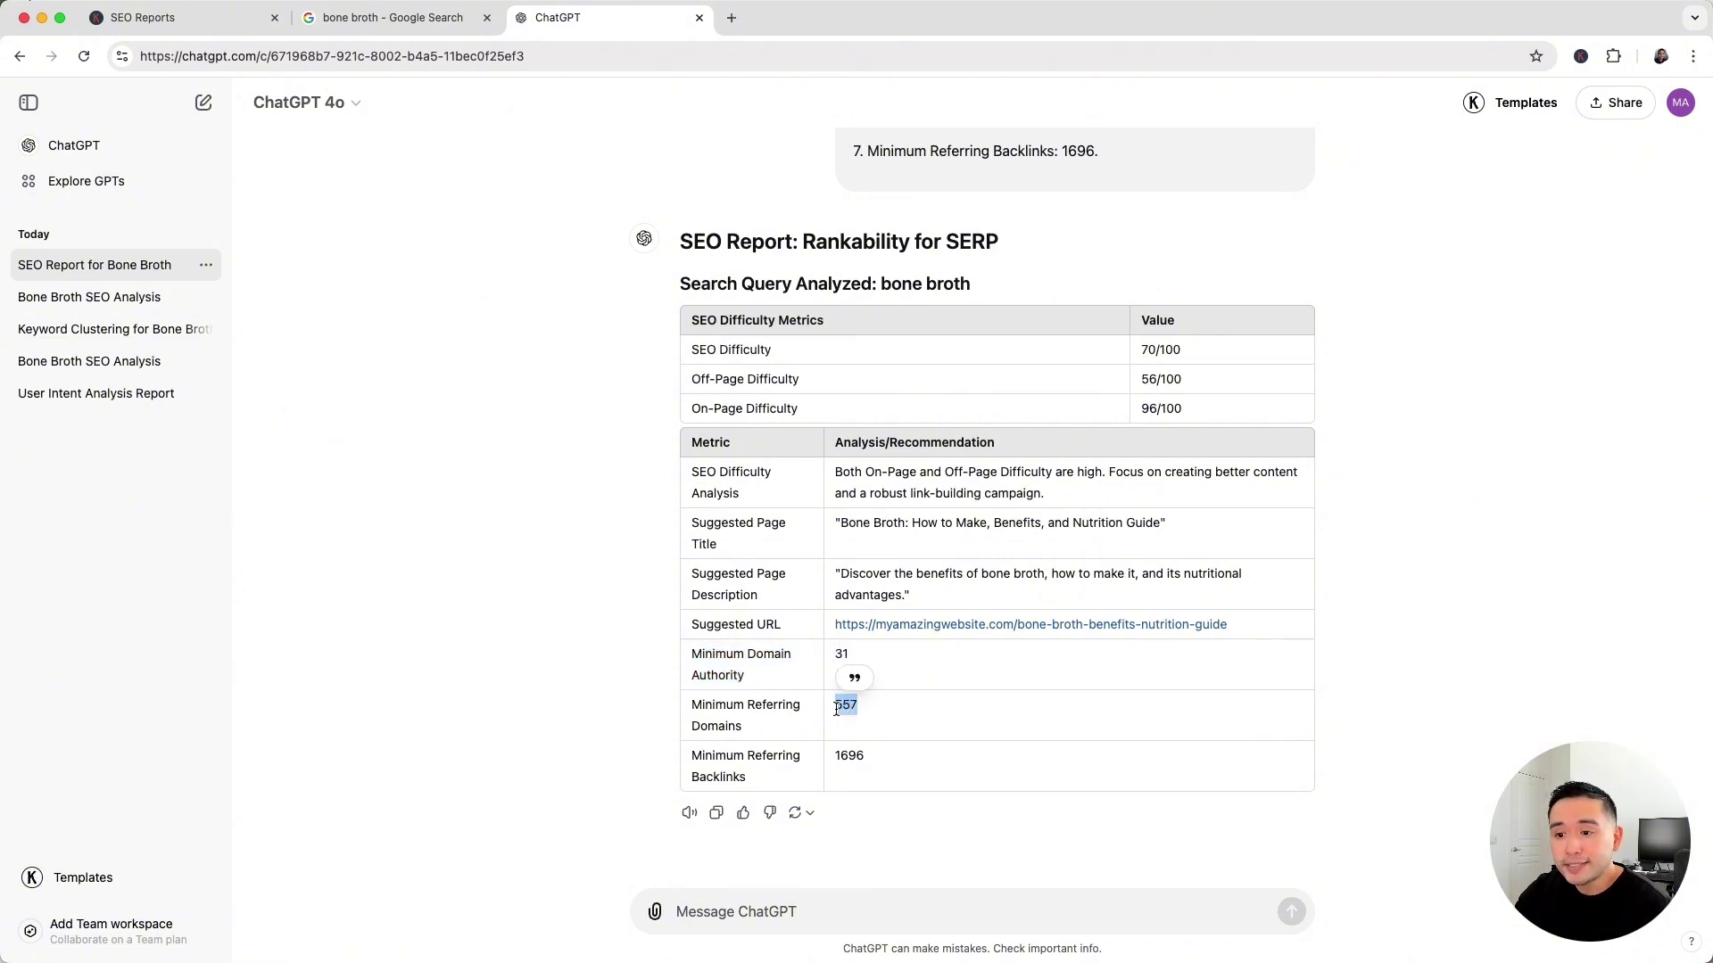
double_click(848, 756)
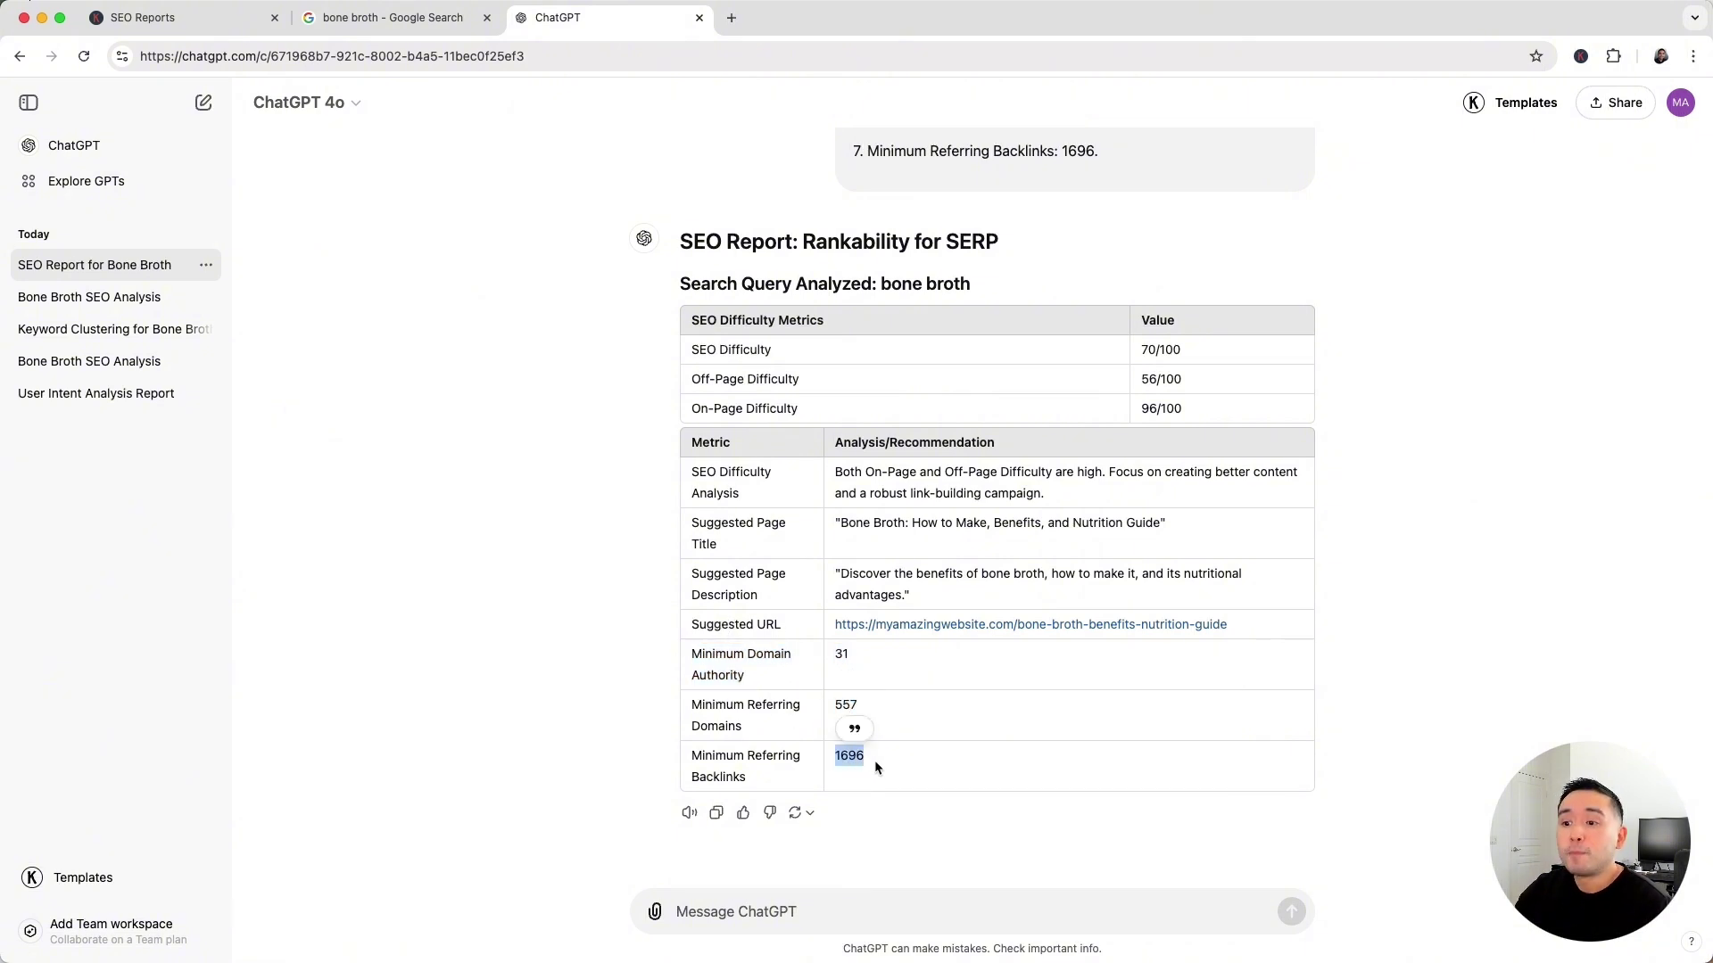
click(899, 734)
drag(877, 769, 693, 658)
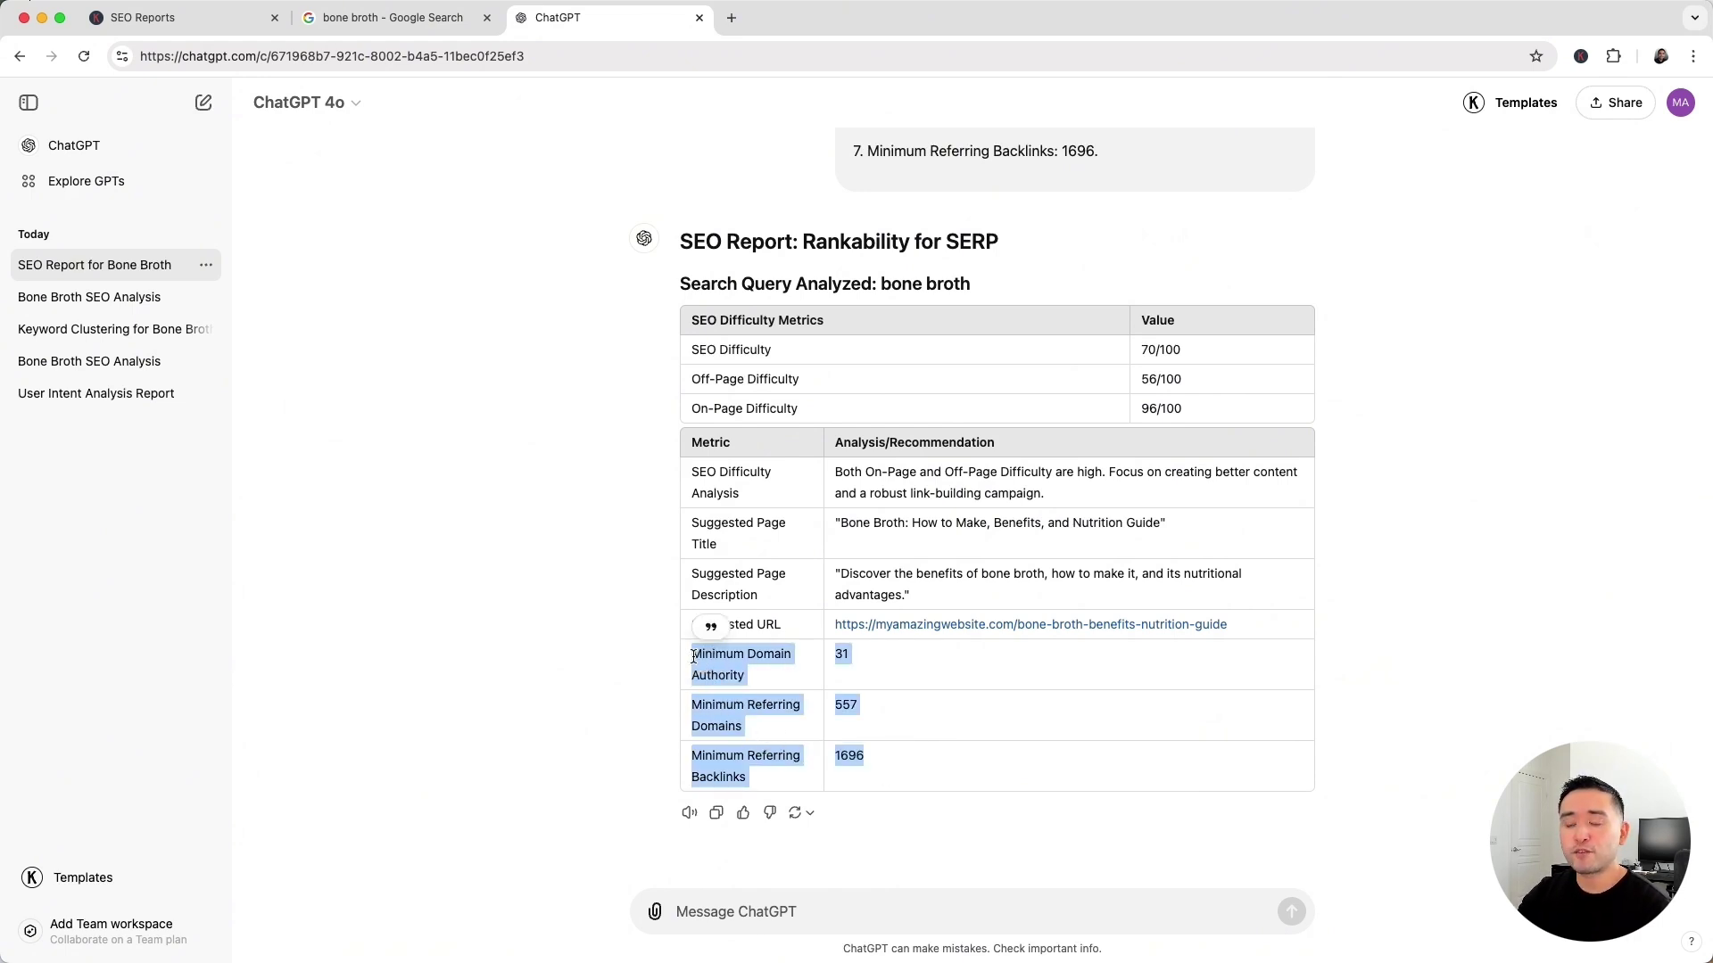
click(879, 683)
drag(971, 283, 880, 277)
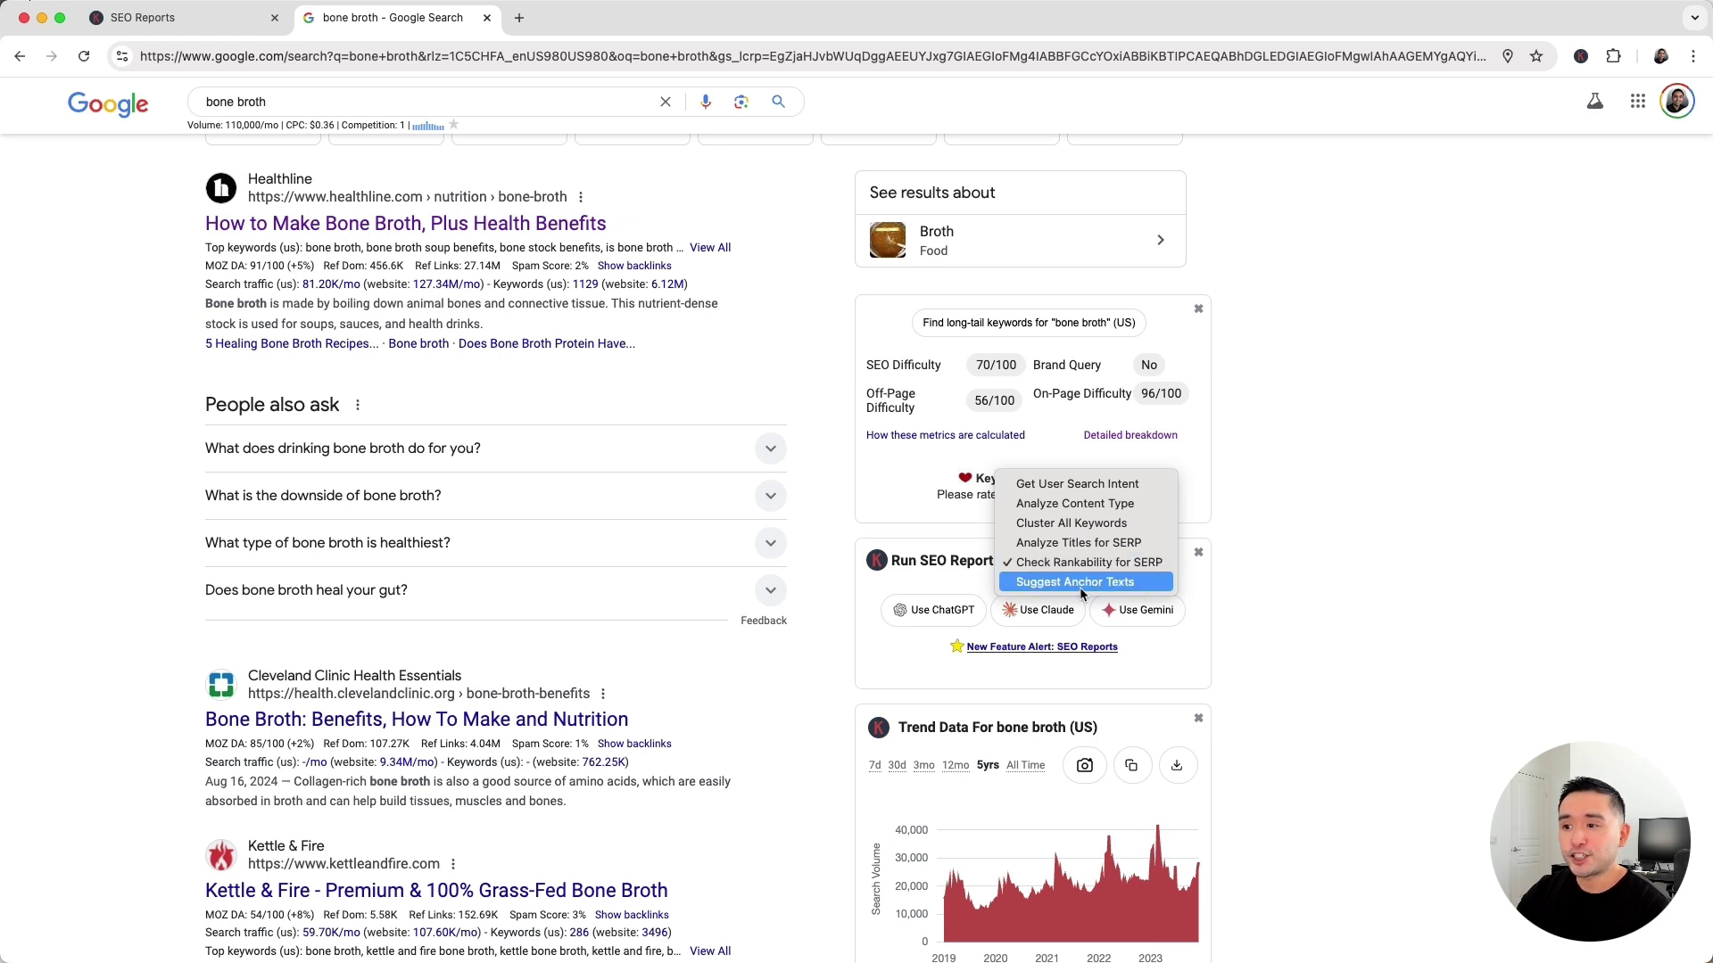
Run the Suggest Anchor Texts report for bone broth in ChatGPT
click(1079, 581)
click(936, 610)
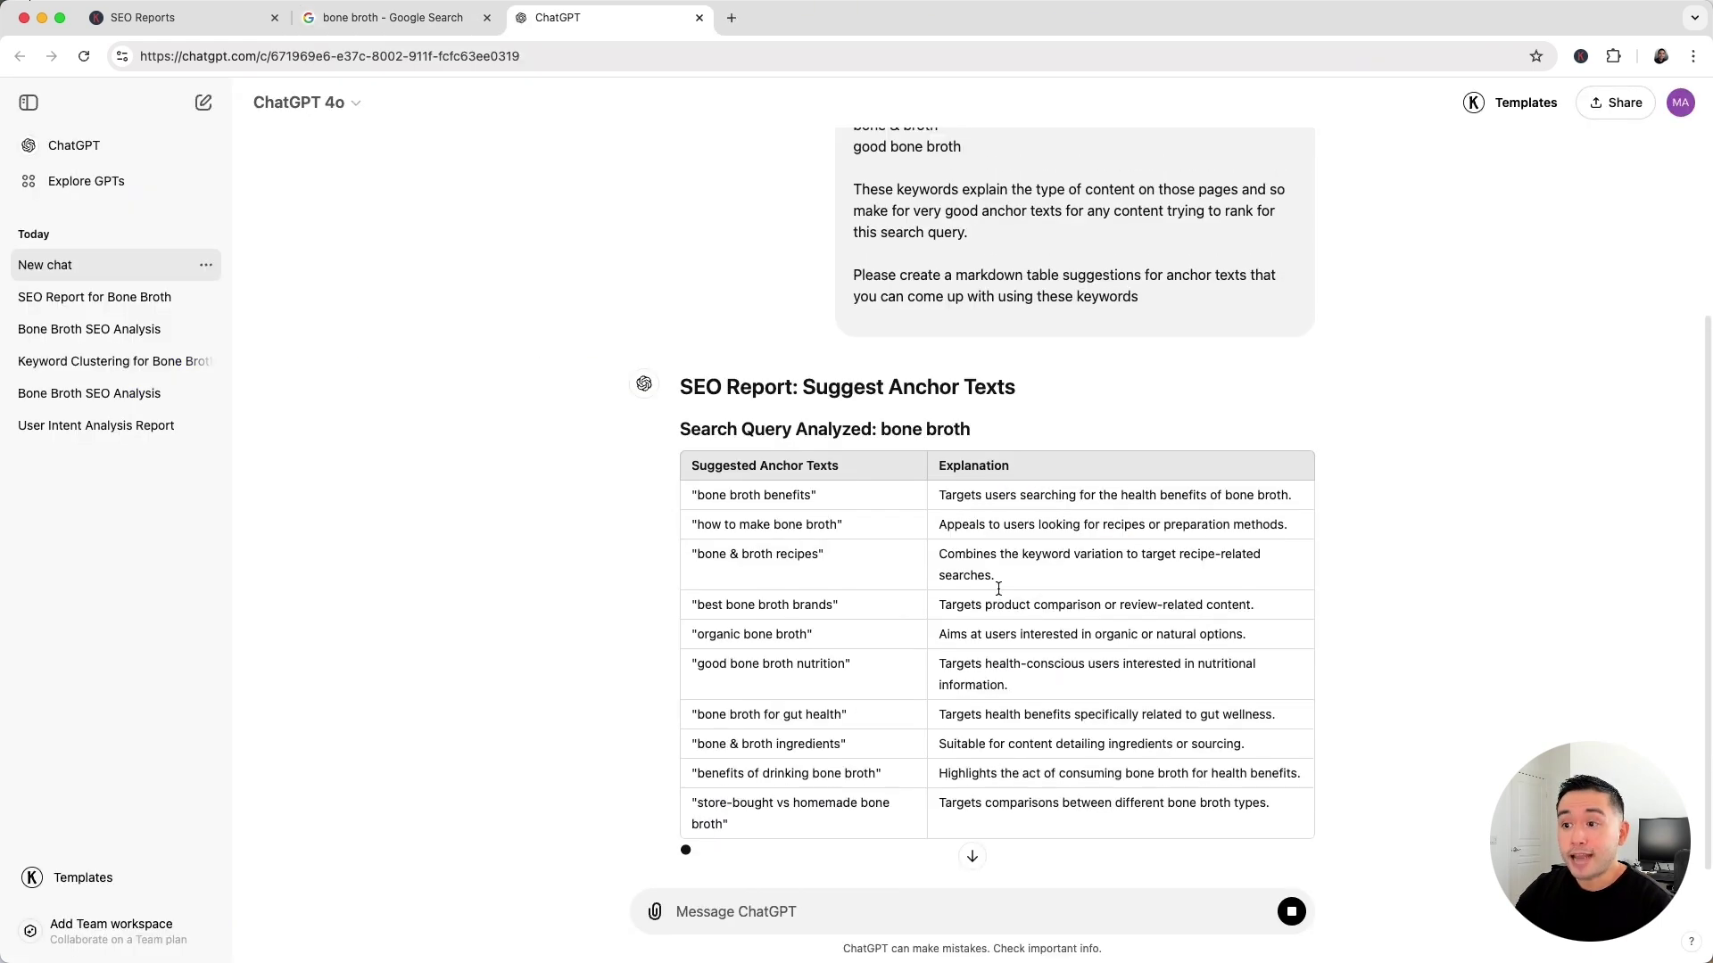
scroll(998, 589, down, 1)
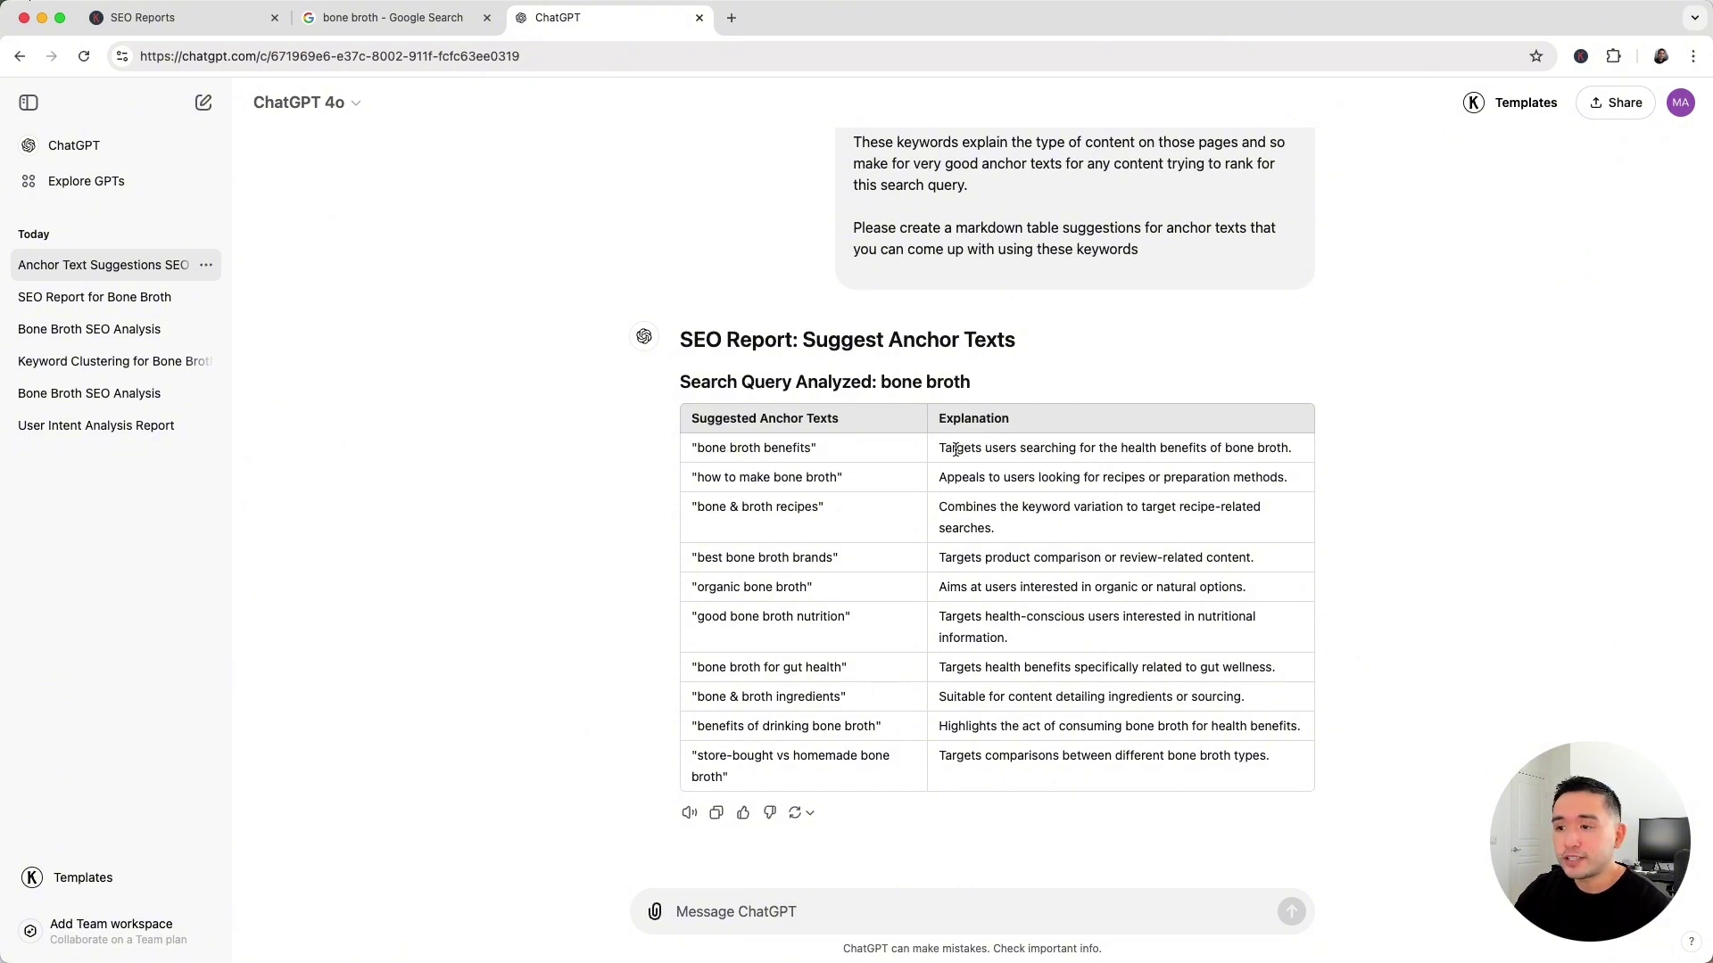
Highlight the first two suggested bone broth anchor texts and their explanations in ChatGPT
drag(953, 450, 1026, 473)
click(1073, 477)
drag(785, 447, 712, 446)
drag(947, 448, 1285, 444)
drag(711, 478, 848, 478)
drag(954, 478, 1274, 475)
Review the recipes and nutrition anchor-text entries, then bring up the SEO Reports documentation page
click(1293, 475)
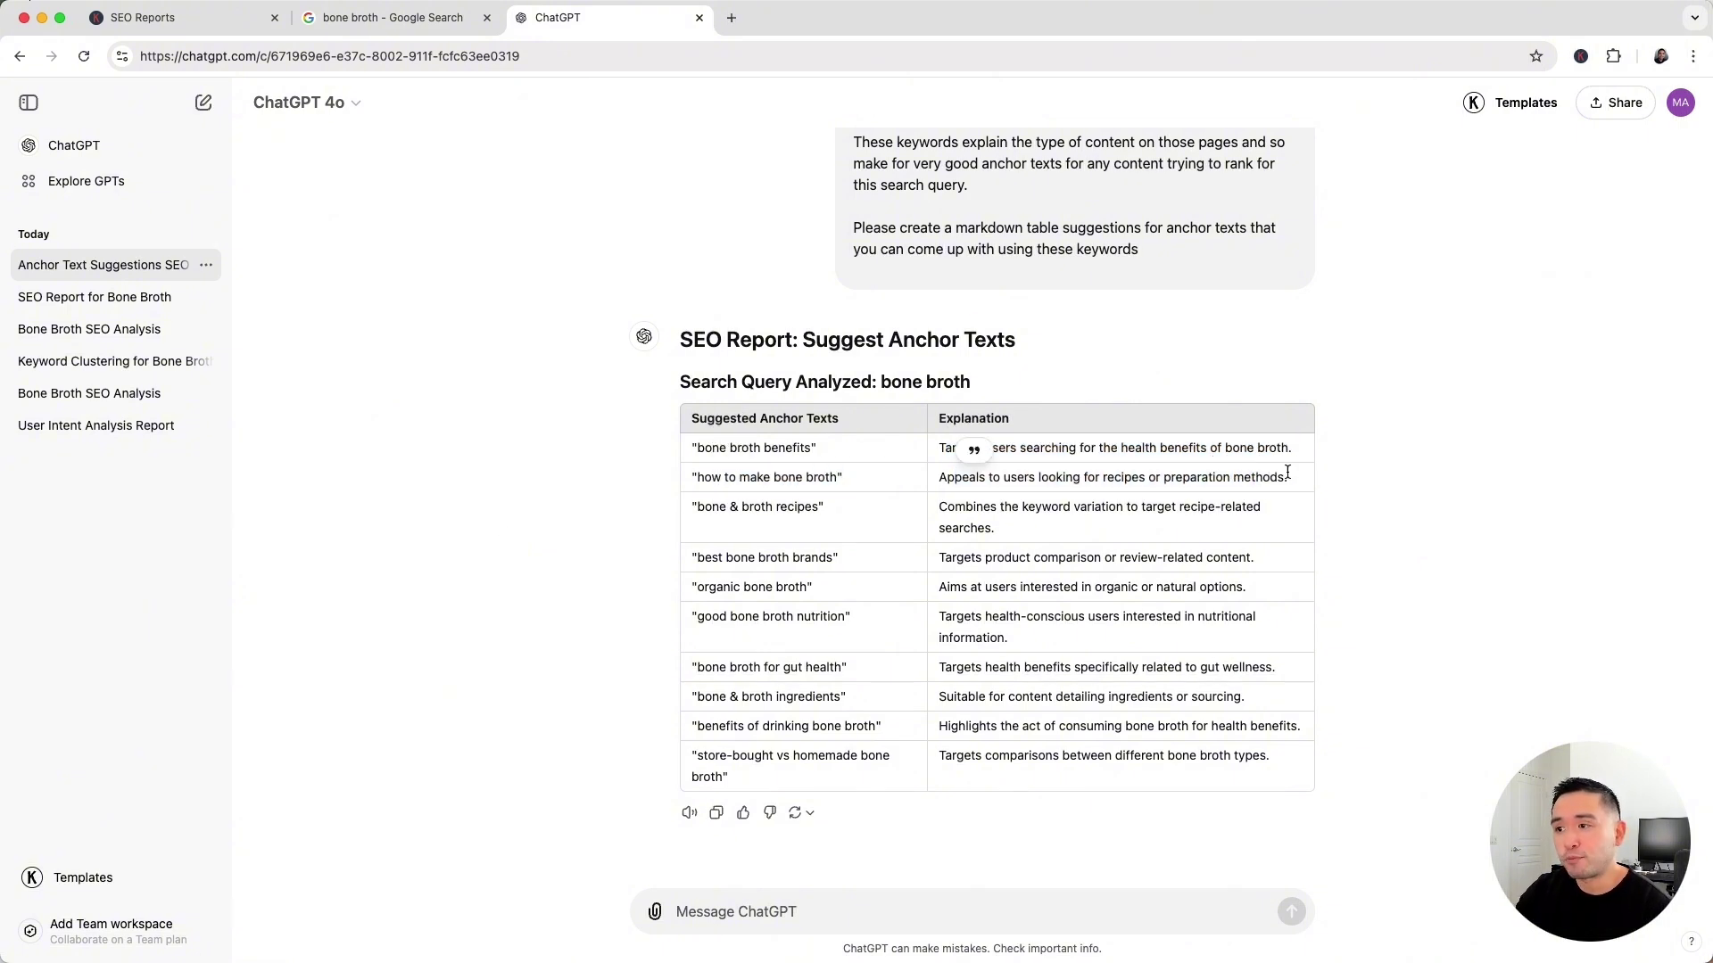
drag(776, 507, 857, 505)
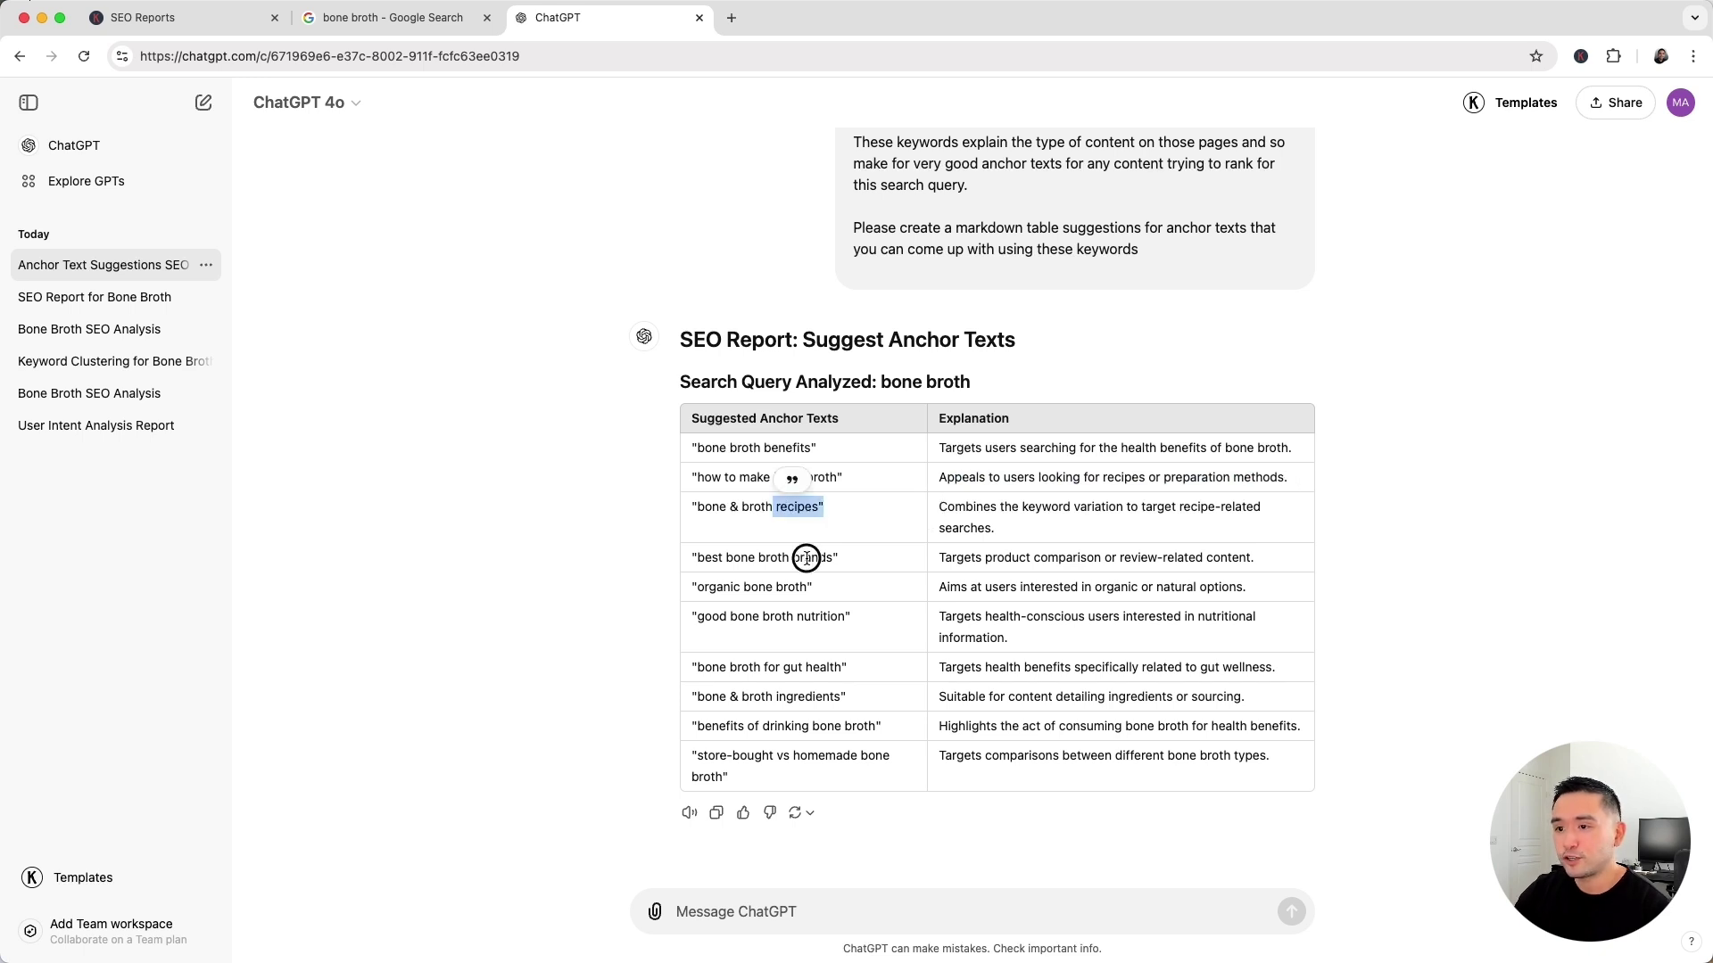
click(807, 559)
drag(938, 616, 974, 652)
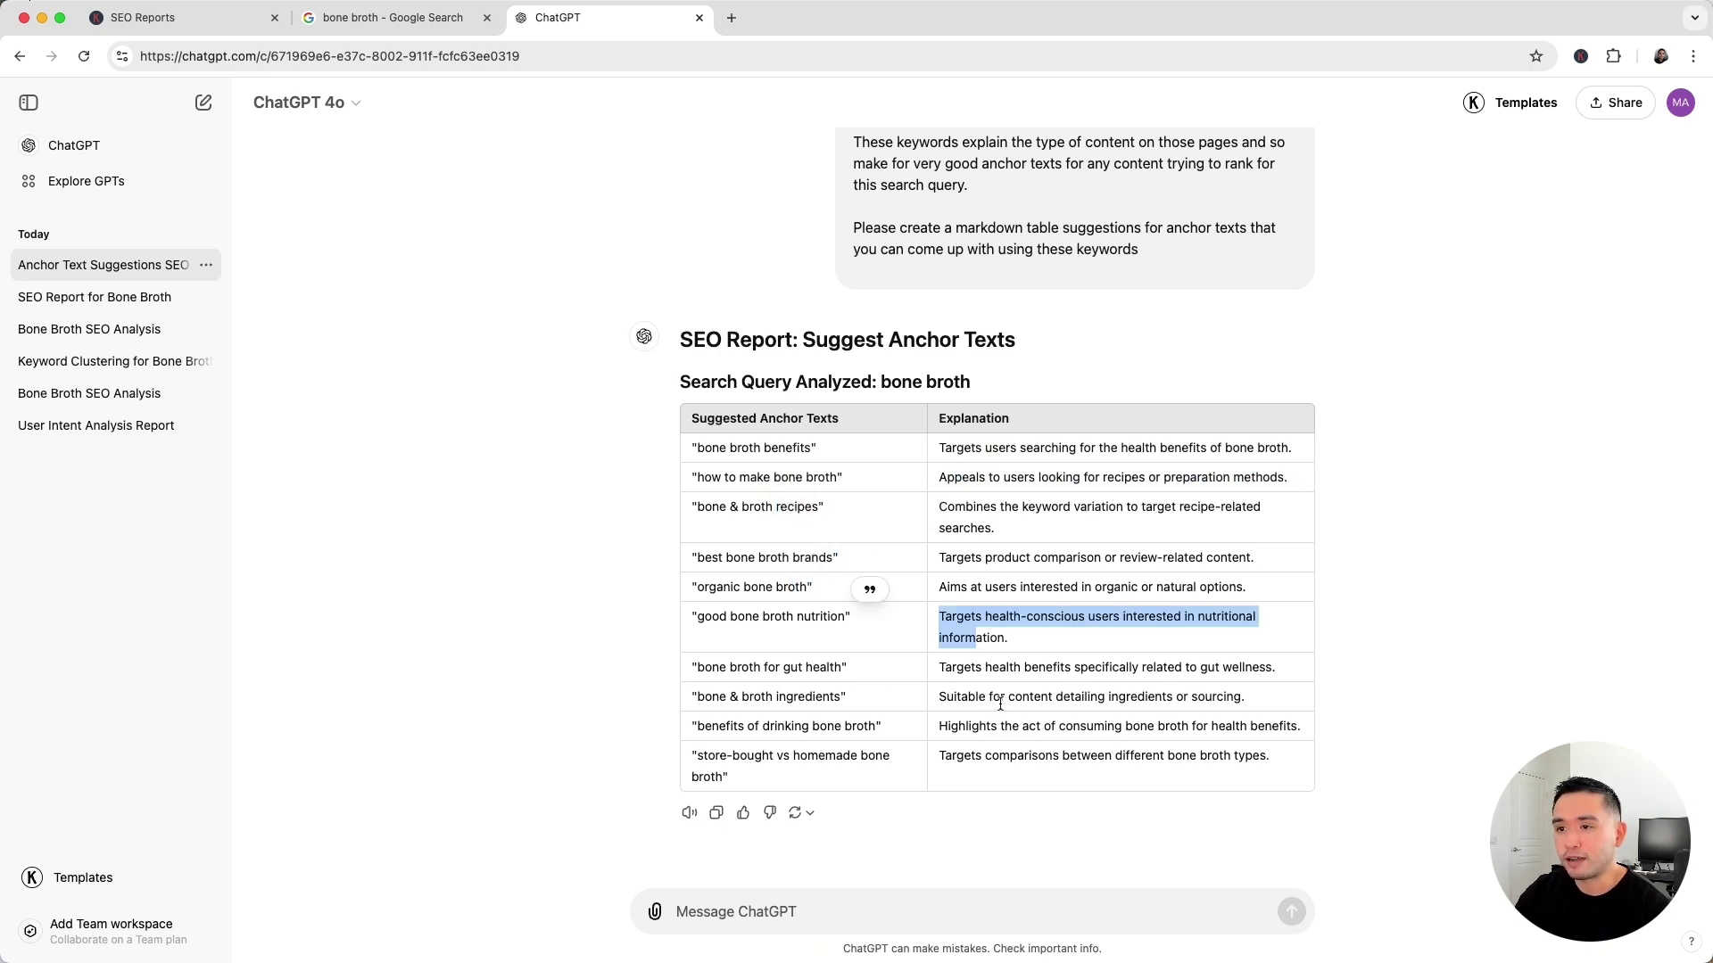
click(1017, 534)
key(super+1)
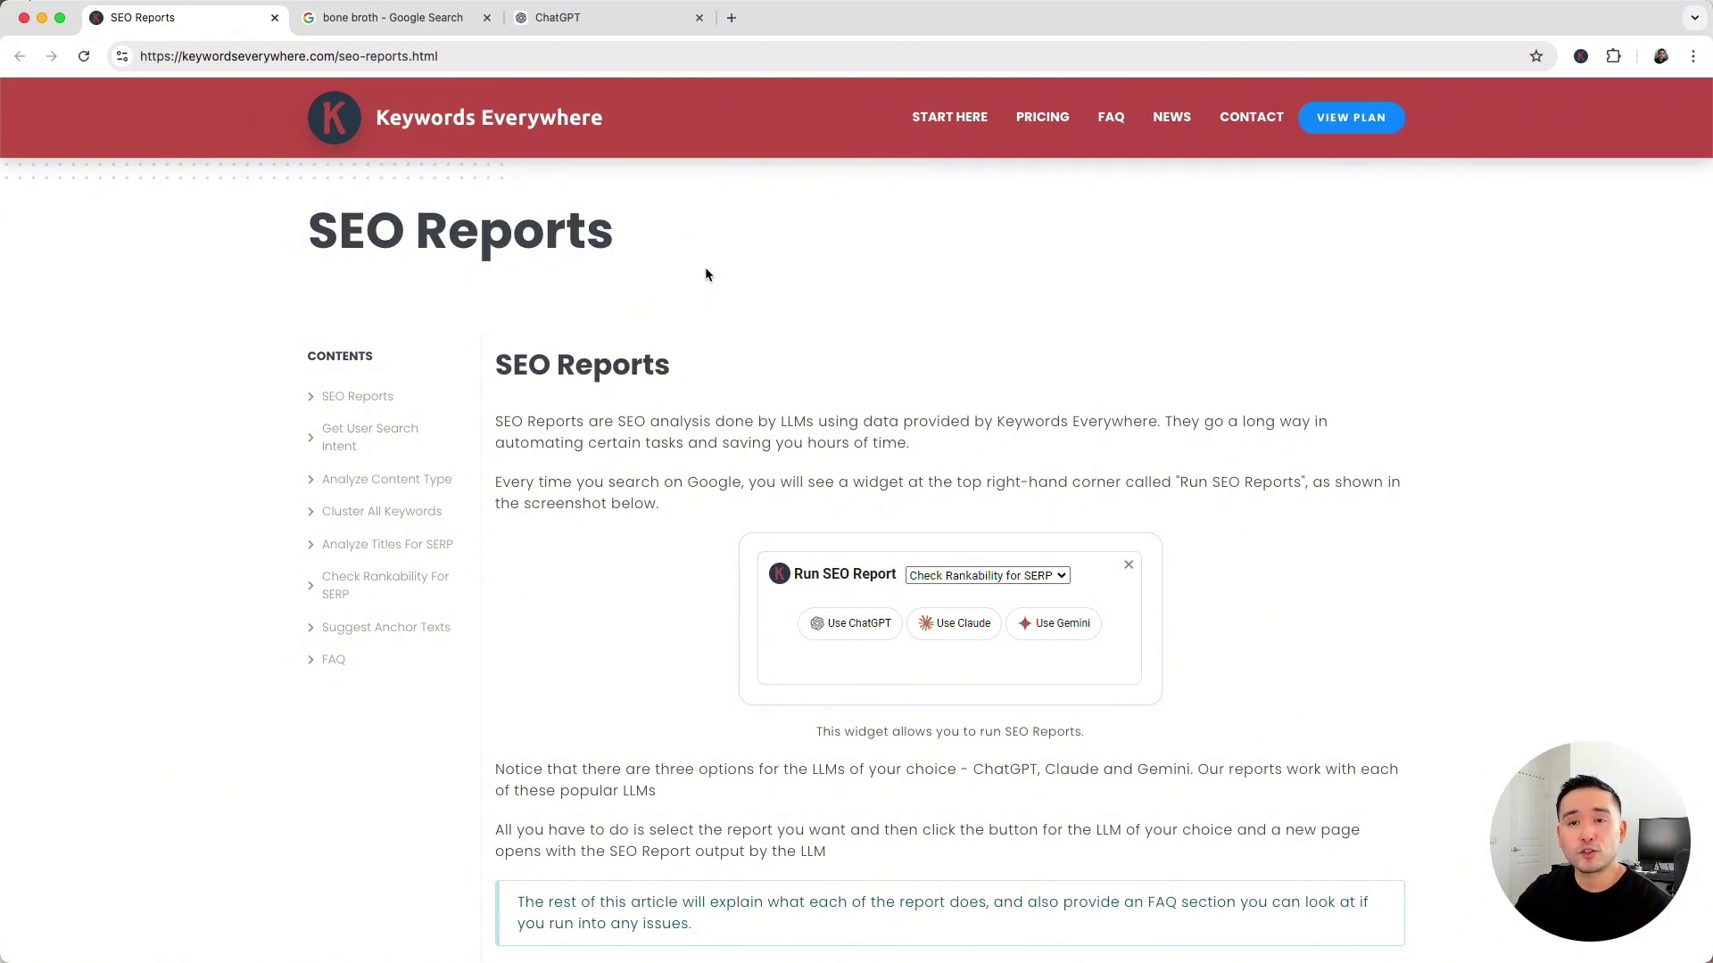
scroll(703, 268, down, 5)
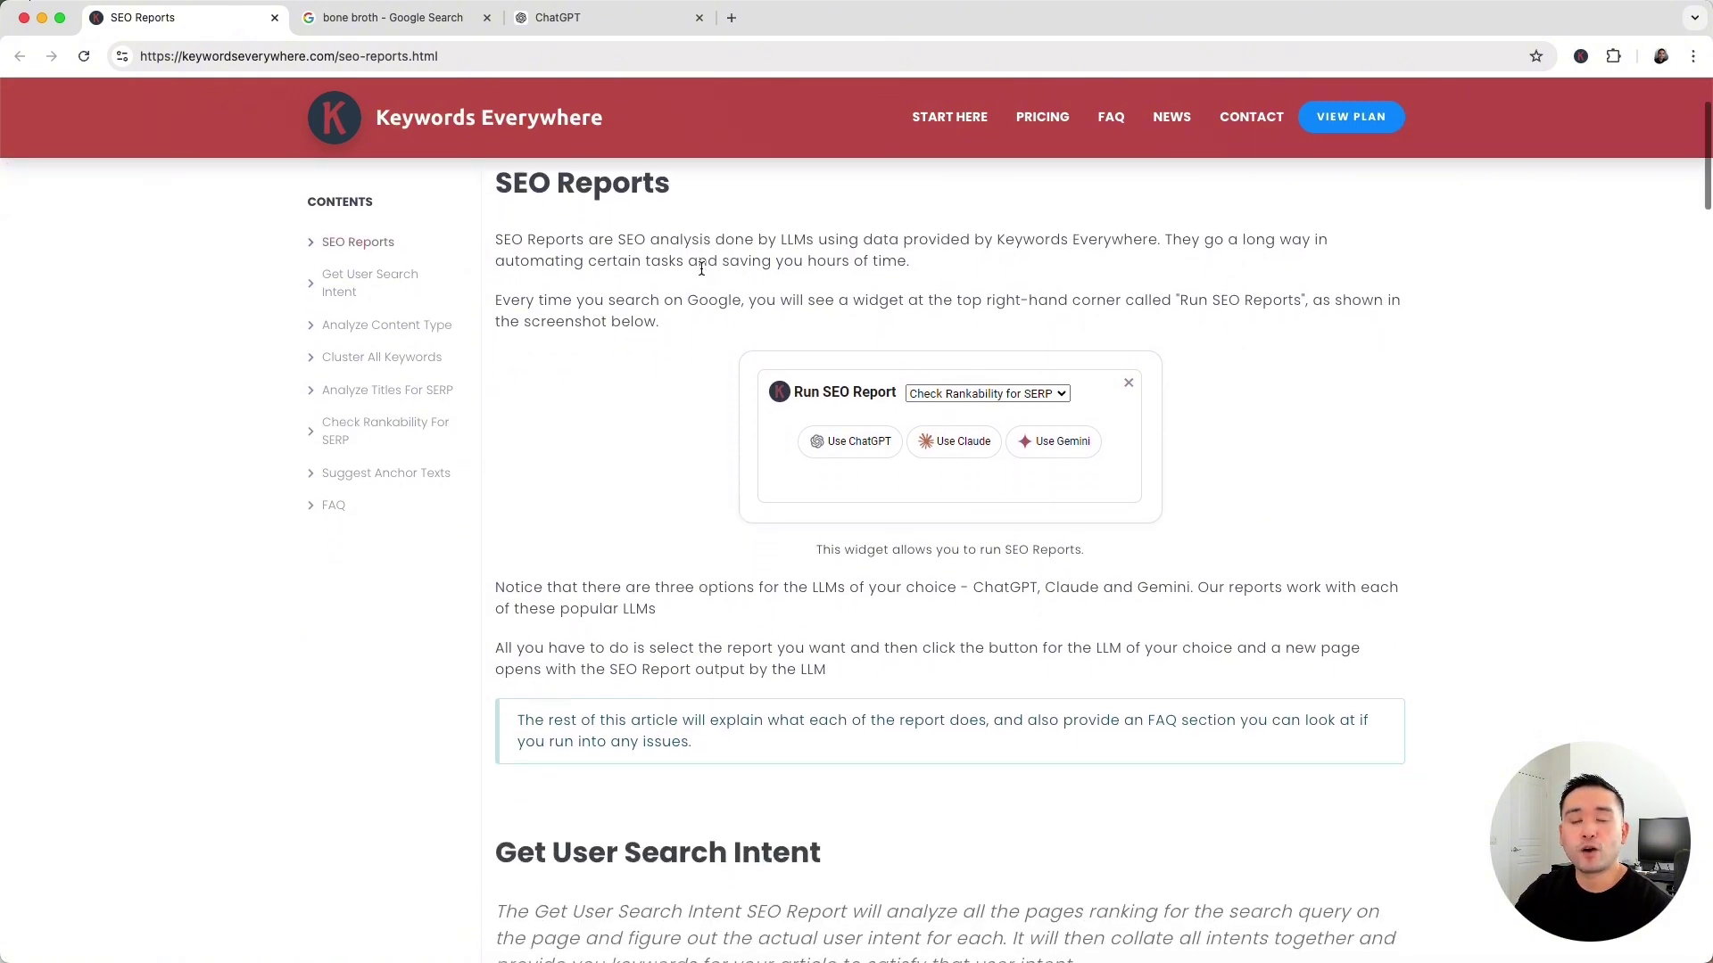
scroll(701, 274, up, 5)
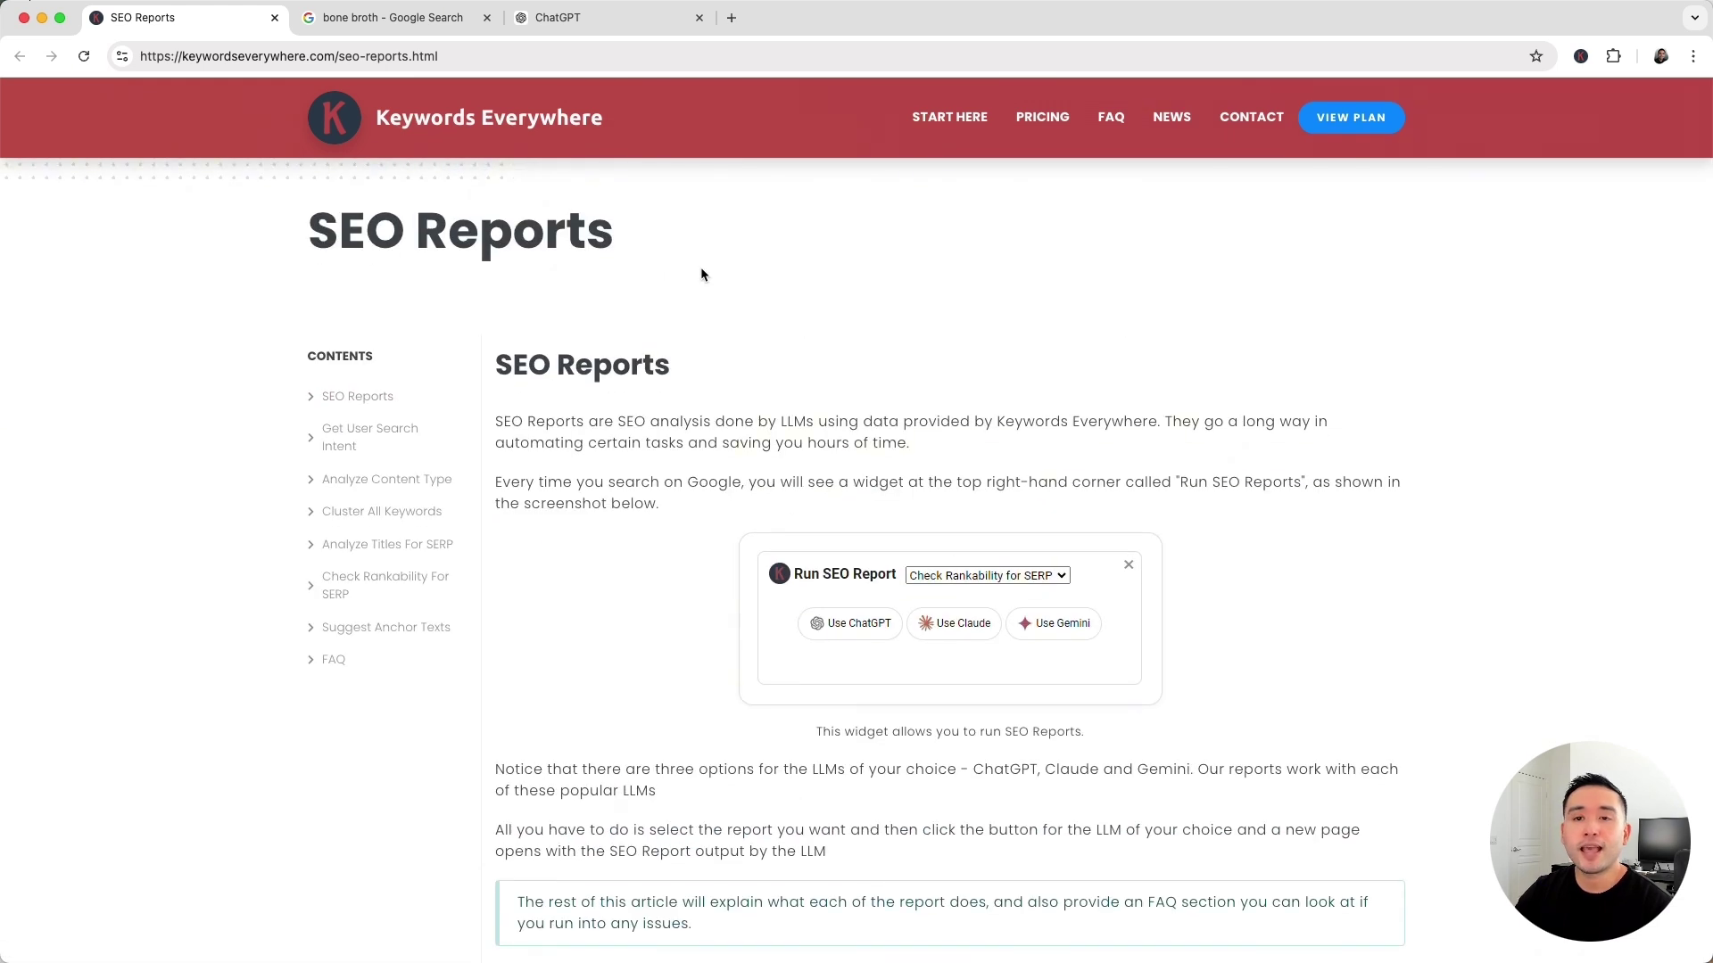